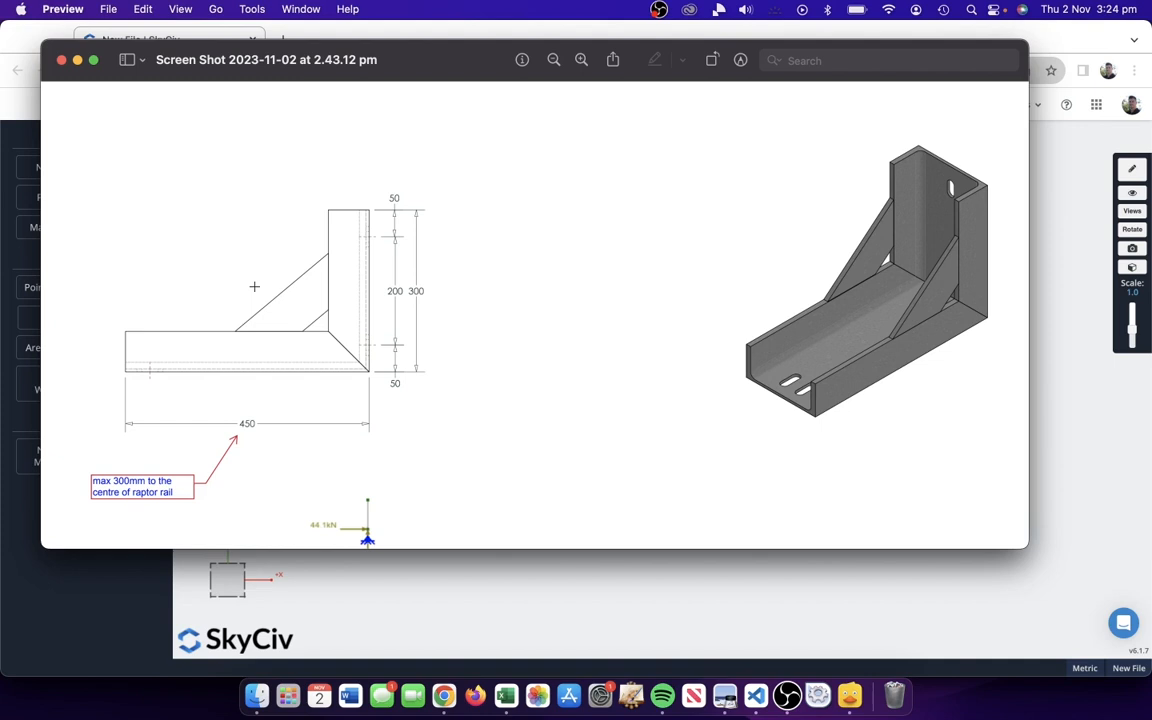
- Set the model's length unit to mm, save the settings and dismiss the units conversion notice
{"action": "key", "text": "super+Tab"}
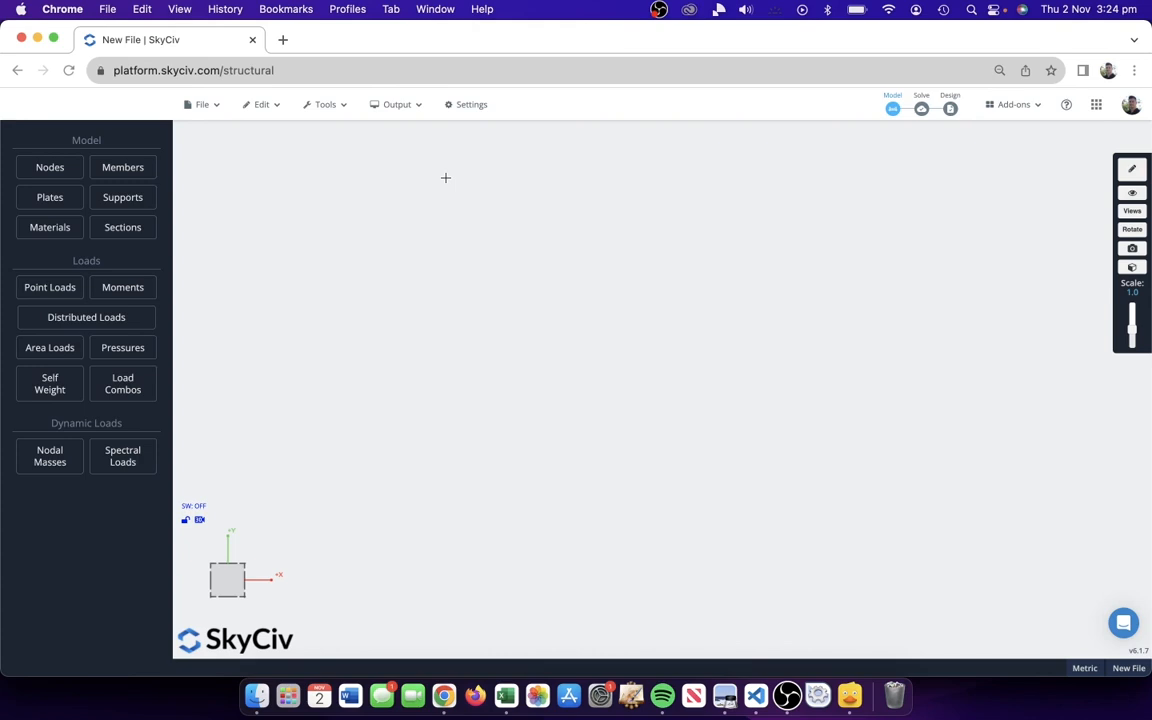
{"action": "key", "text": "super+Tab"}
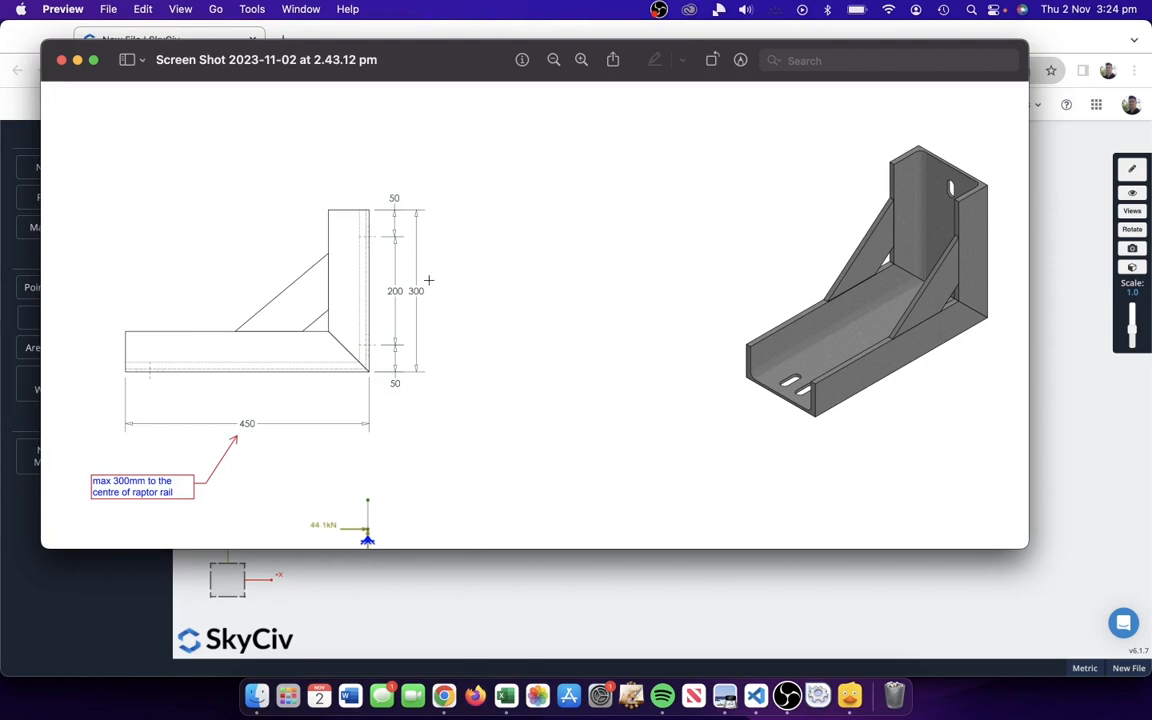
{"action": "key", "text": "super+Tab"}
{"action": "left_click", "coordinate": [1082, 667]}
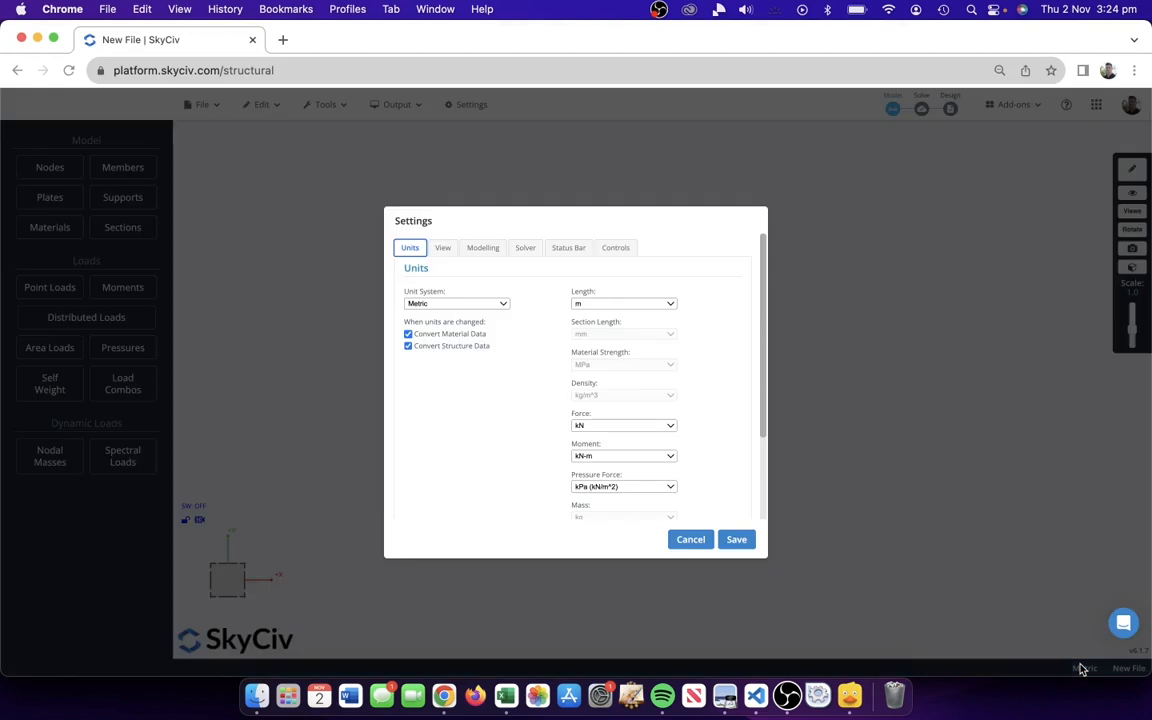
{"action": "left_click", "coordinate": [575, 305]}
{"action": "left_click", "coordinate": [590, 316]}
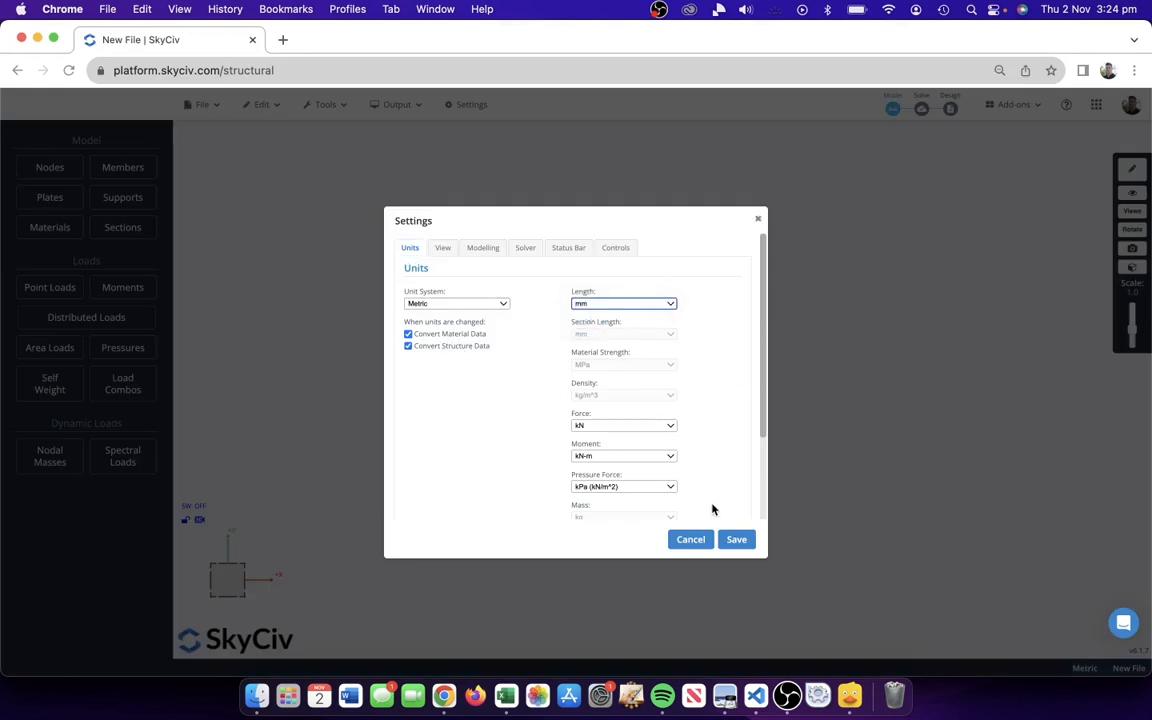
{"action": "left_click", "coordinate": [735, 540]}
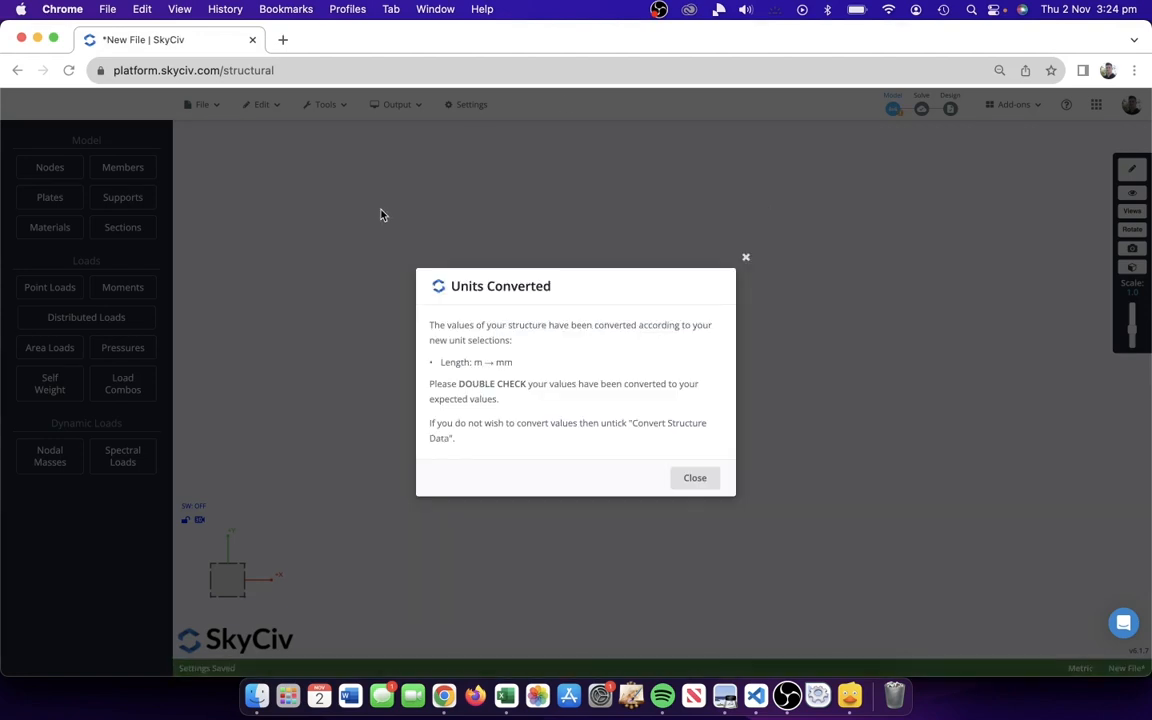
{"action": "left_click", "coordinate": [694, 478]}
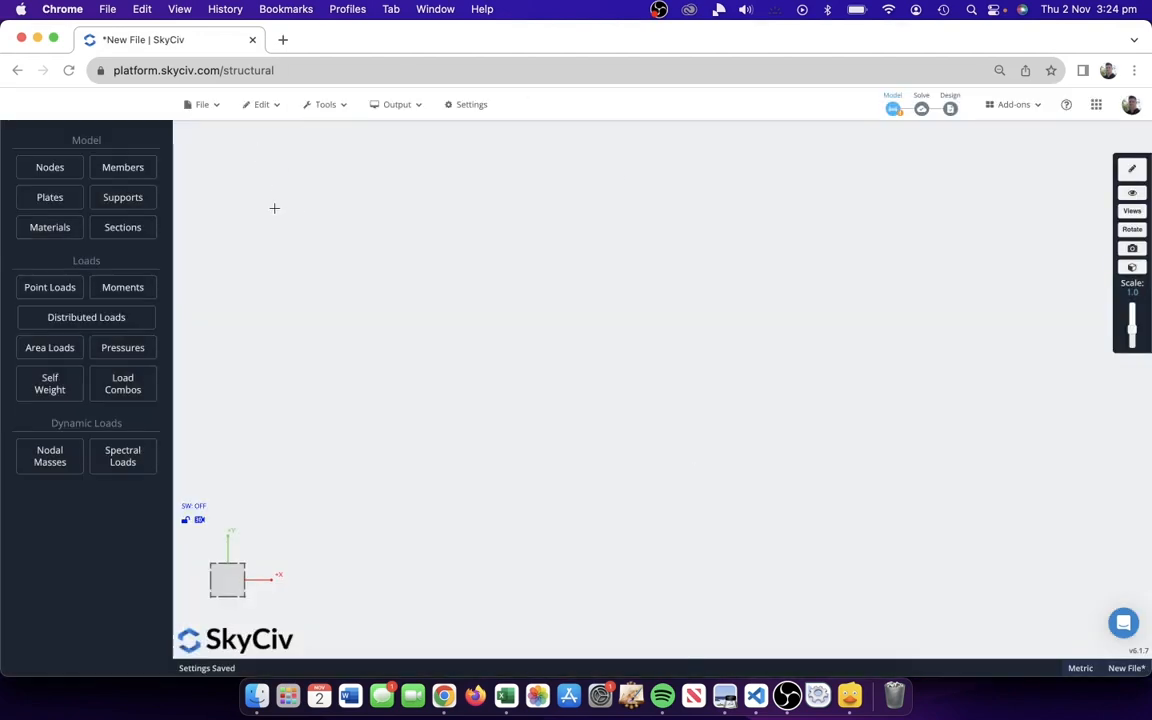
- Add the first node at the origin (0, 0, 0) for the bracket's side plate
{"action": "left_click", "coordinate": [46, 168]}
{"action": "key", "text": "super+Tab"}
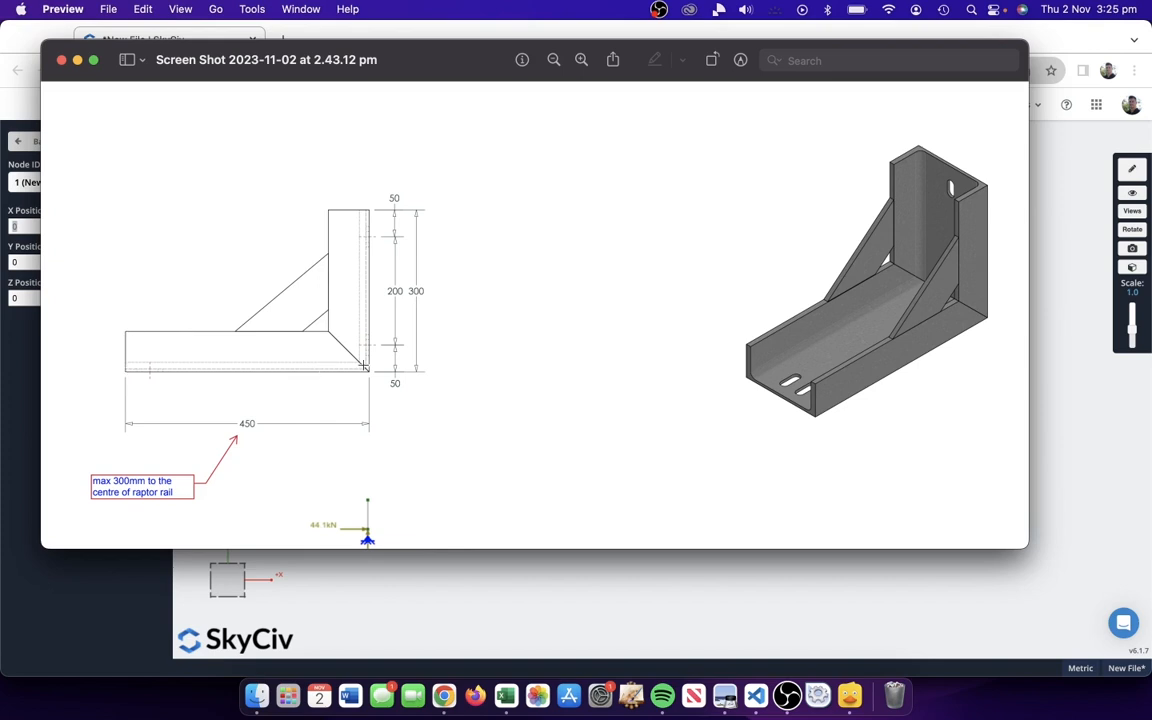
{"action": "key", "text": "super+Tab"}
{"action": "key", "text": "Return"}
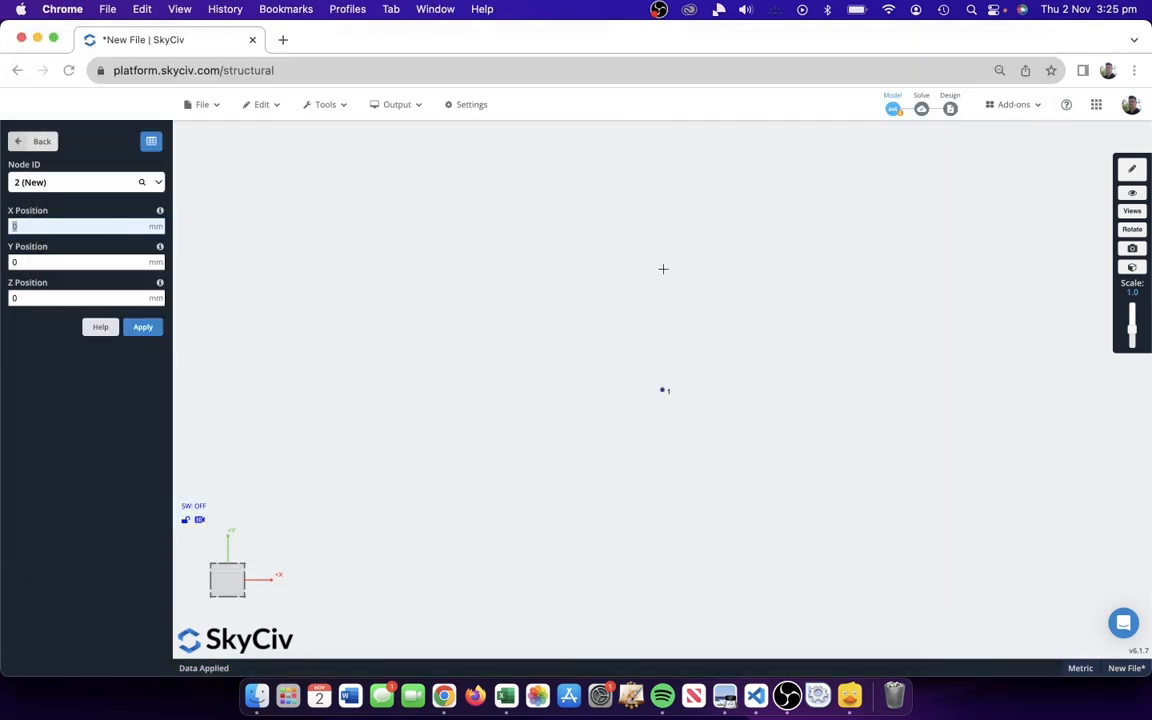
- Add a second node directly above the origin at X 0, Y 90, Z 0 mm
{"action": "key", "text": "super+Tab"}
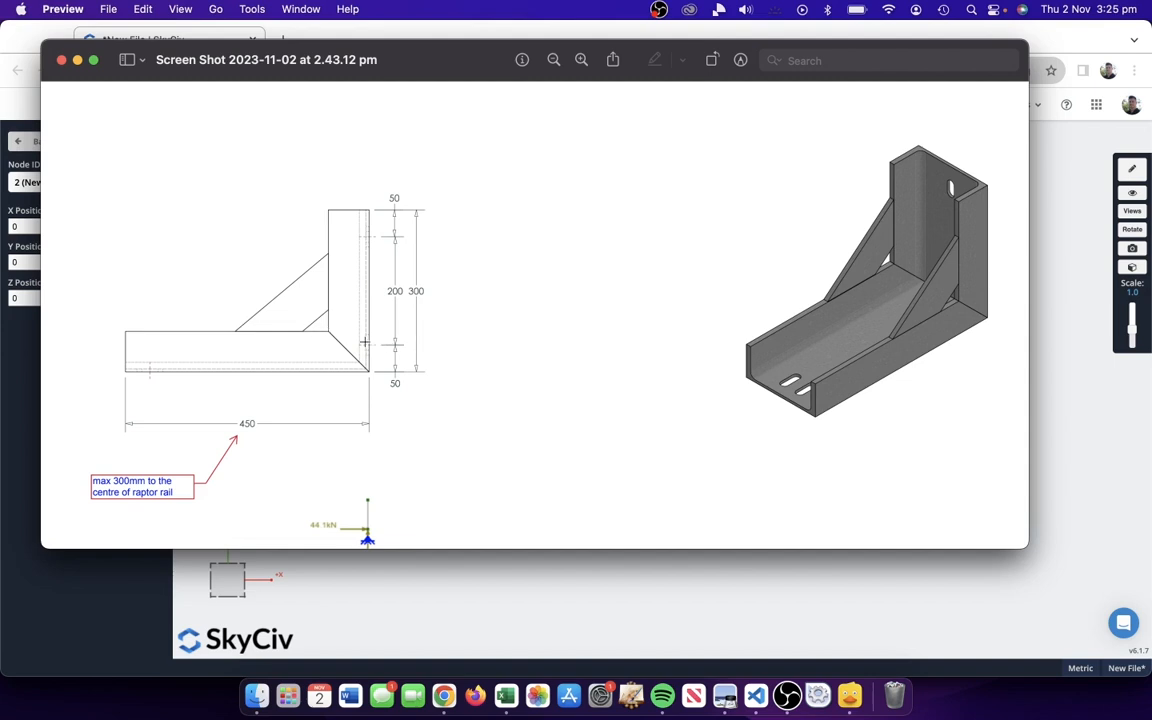
{"action": "key", "text": "super+Tab"}
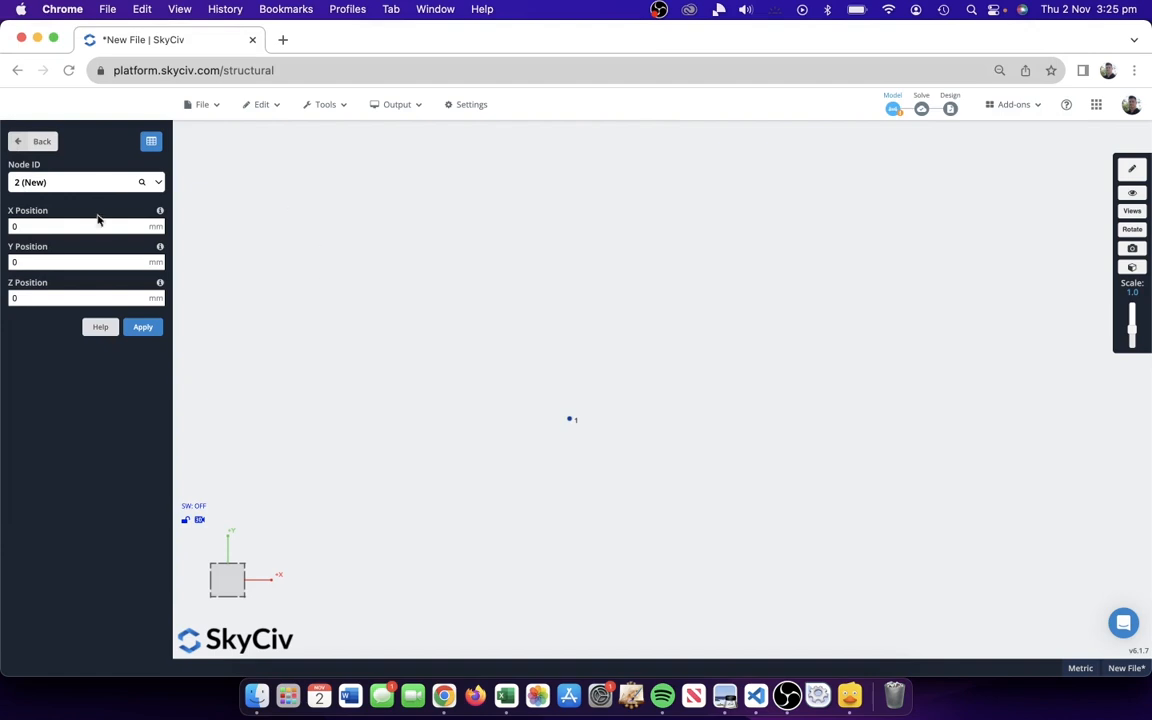
{"action": "left_click", "coordinate": [47, 260]}
{"action": "type", "text": "30"}
{"action": "key", "text": "Return"}
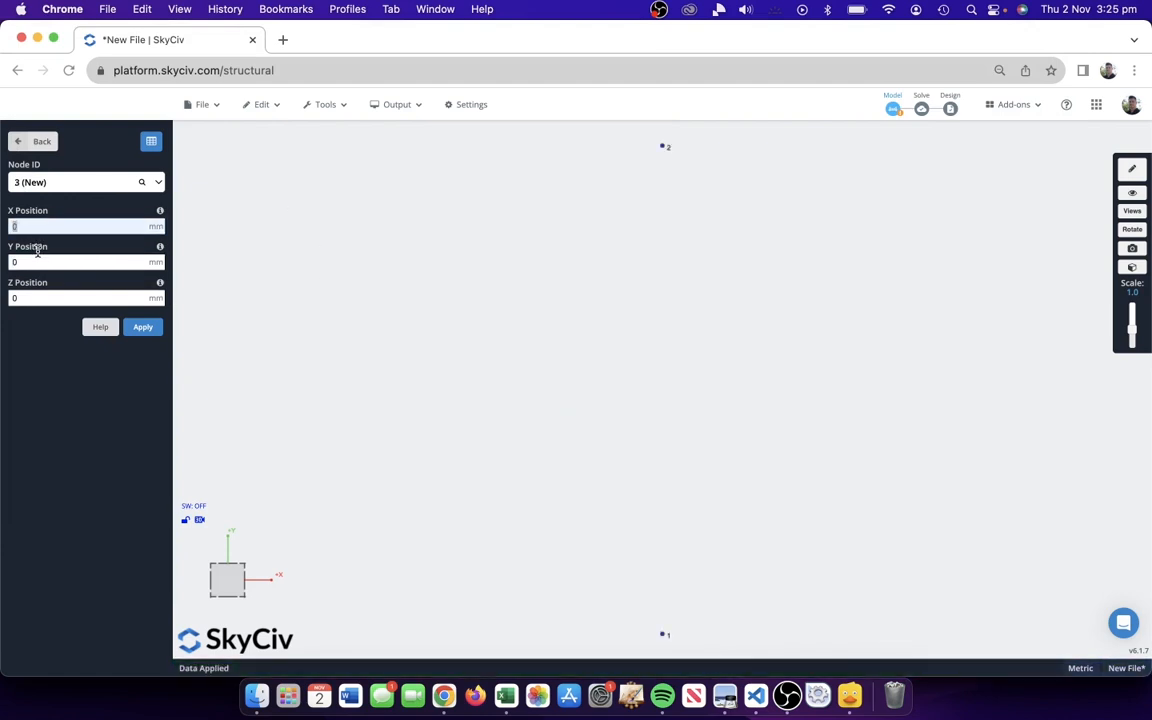
- Add a third node at X 450, Y 0, Z 0 mm for the bracket's outer corner
{"action": "key", "text": "super+Tab"}
{"action": "key", "text": "super+Tab"}
{"action": "type", "text": "250"}
{"action": "key", "text": "Return"}
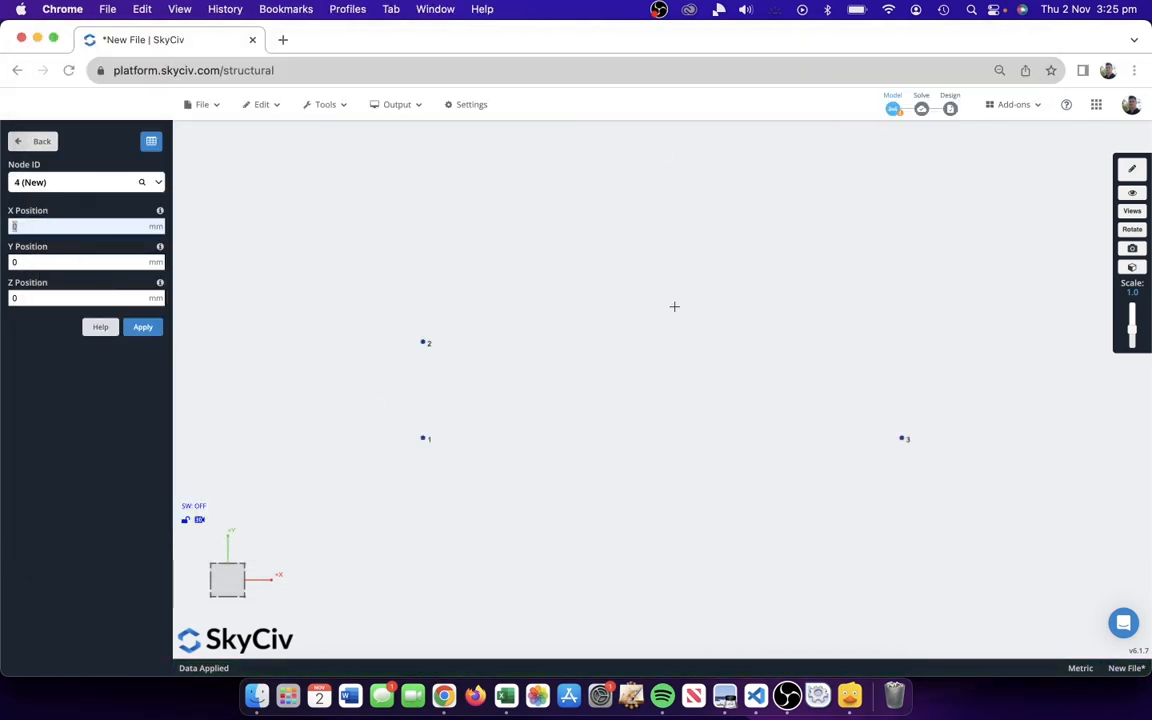
- Add a fourth node at X 450-90 and Y 90 mm for the inner corner of the mitre
{"action": "key", "text": "super+Tab"}
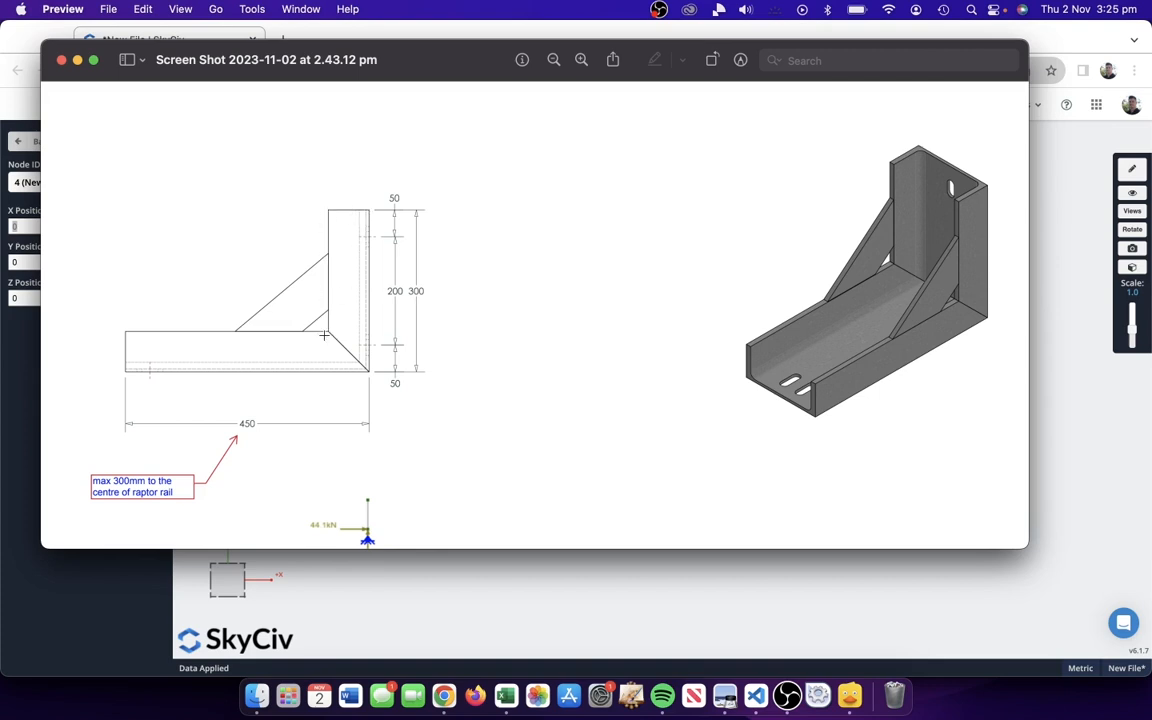
{"action": "key", "text": "super+Tab"}
{"action": "key", "text": "super+Tab"}
{"action": "key", "text": "super+Tab"}
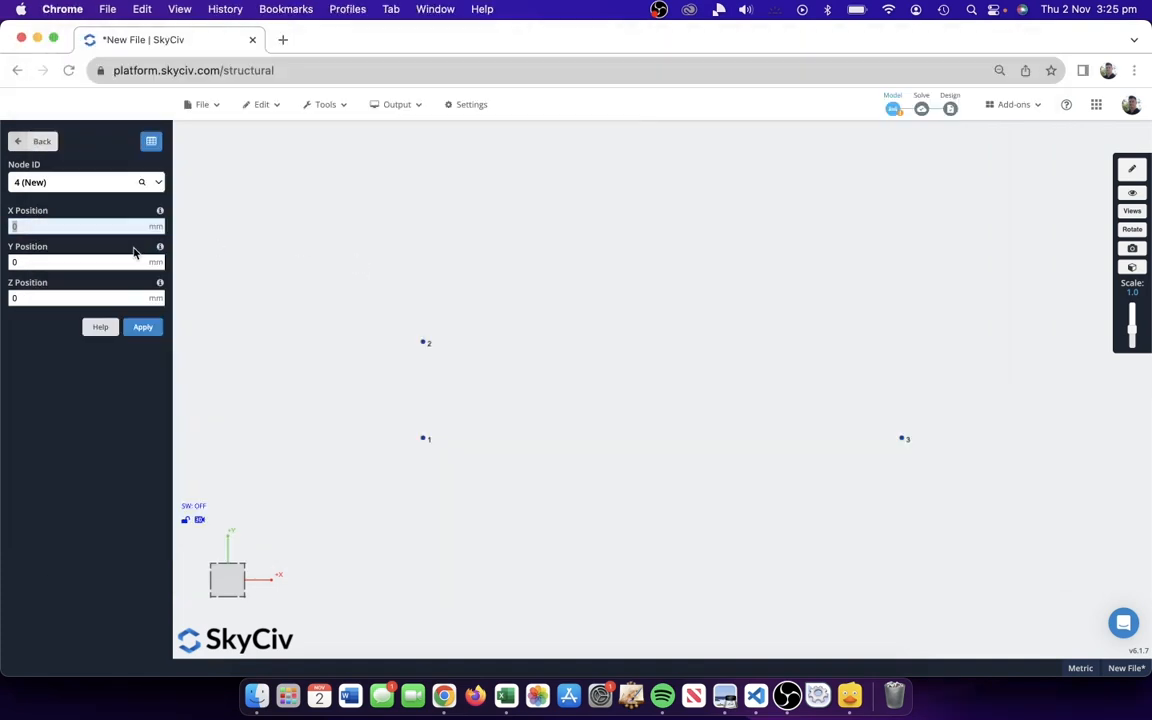
{"action": "type", "text": "450-90"}
{"action": "left_click", "coordinate": [45, 263]}
{"action": "type", "text": "90"}
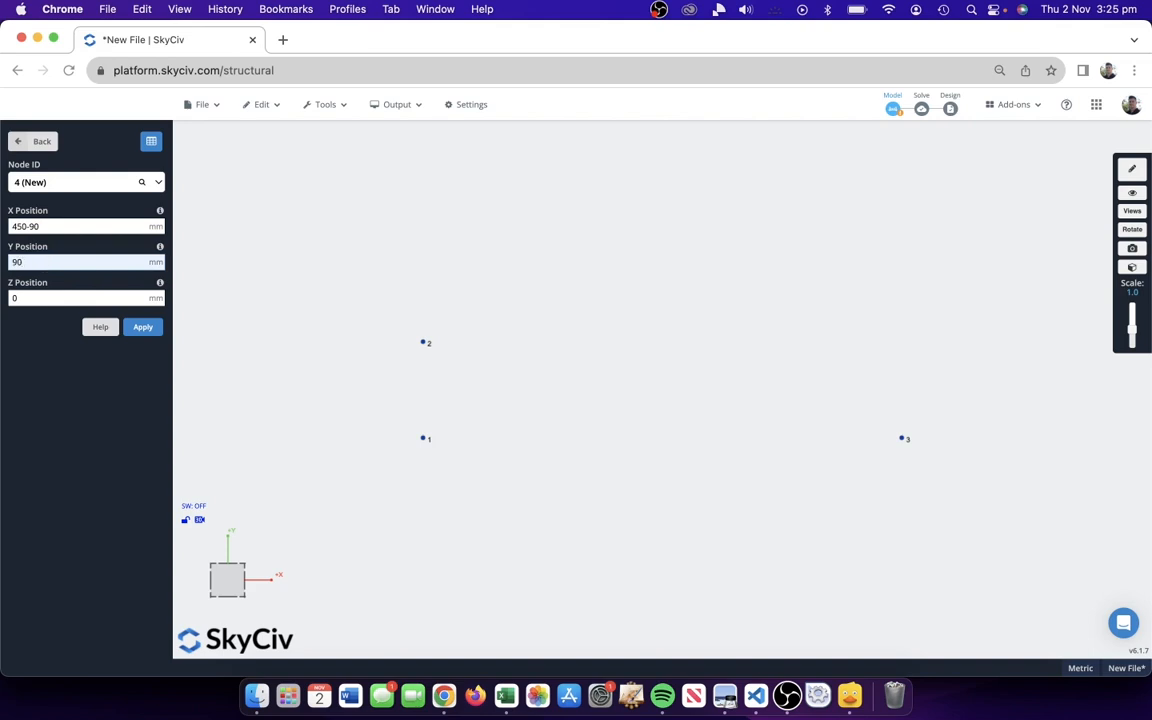
{"action": "key", "text": "Return"}
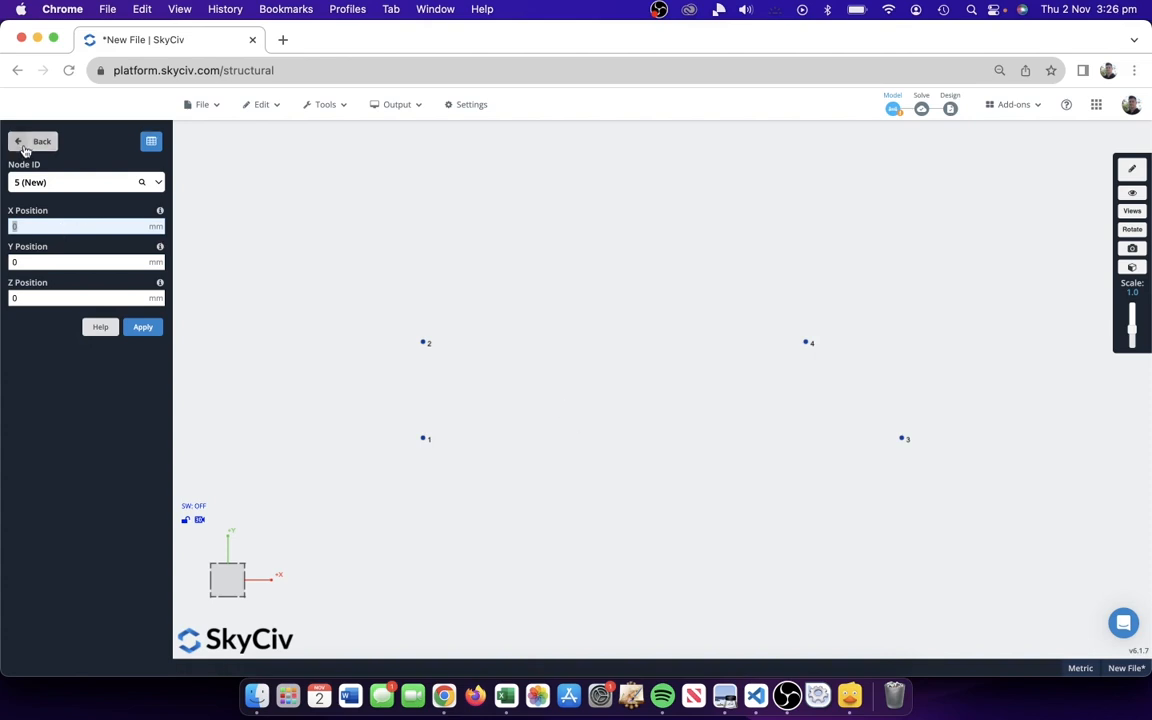
- Select all four nodes and create a plate from them
{"action": "mouse_move", "coordinate": [477, 240]}
{"action": "left_mouse_down"}
{"action": "mouse_move", "coordinate": [504, 238]}
{"action": "mouse_move", "coordinate": [485, 238]}
{"action": "left_mouse_up"}
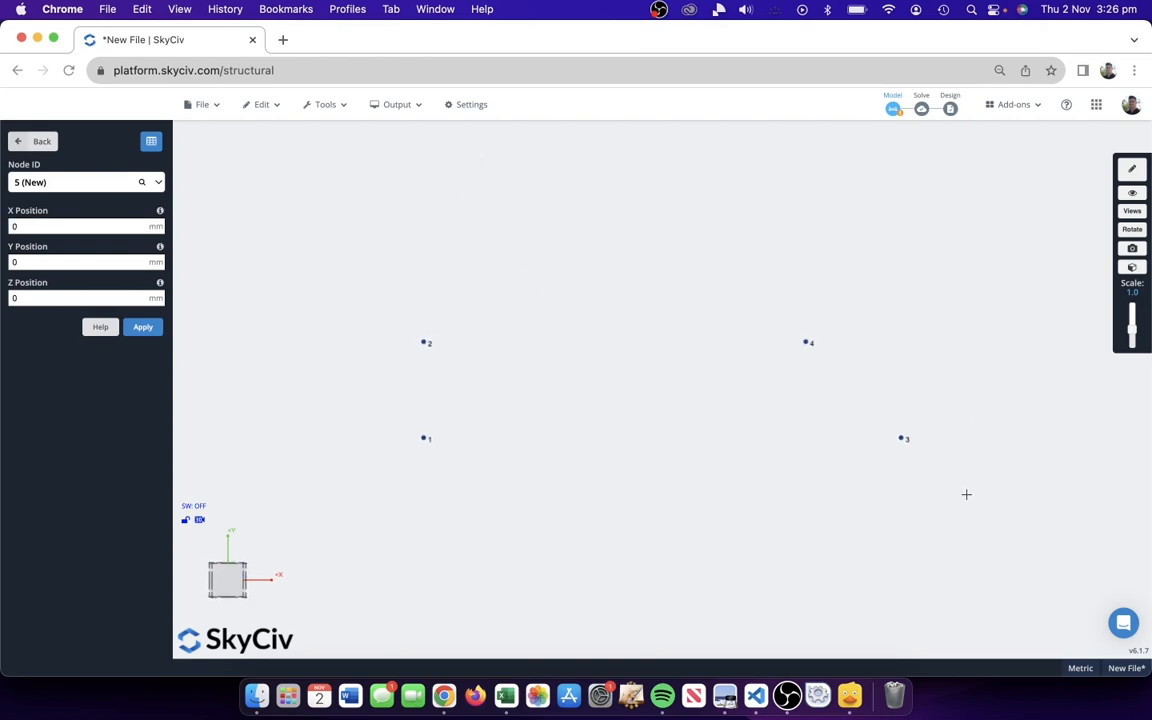
{"action": "left_click_drag", "start_coordinate": [965, 515], "coordinate": [355, 279]}
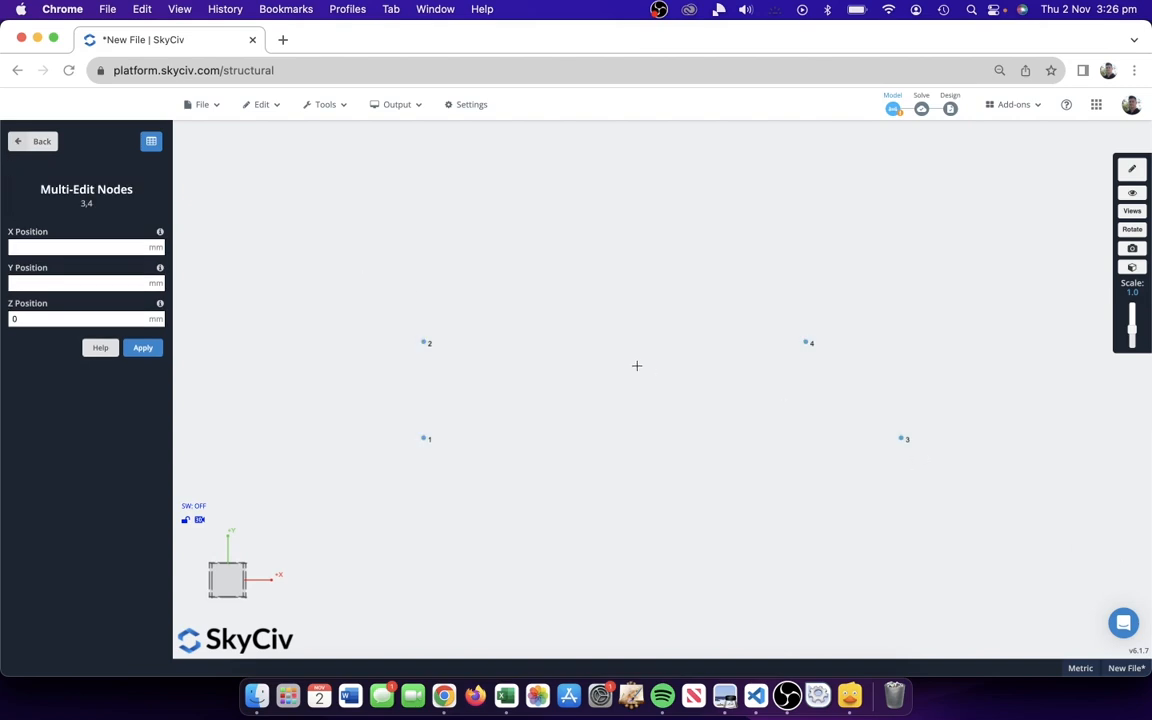
{"action": "left_click", "coordinate": [32, 143]}
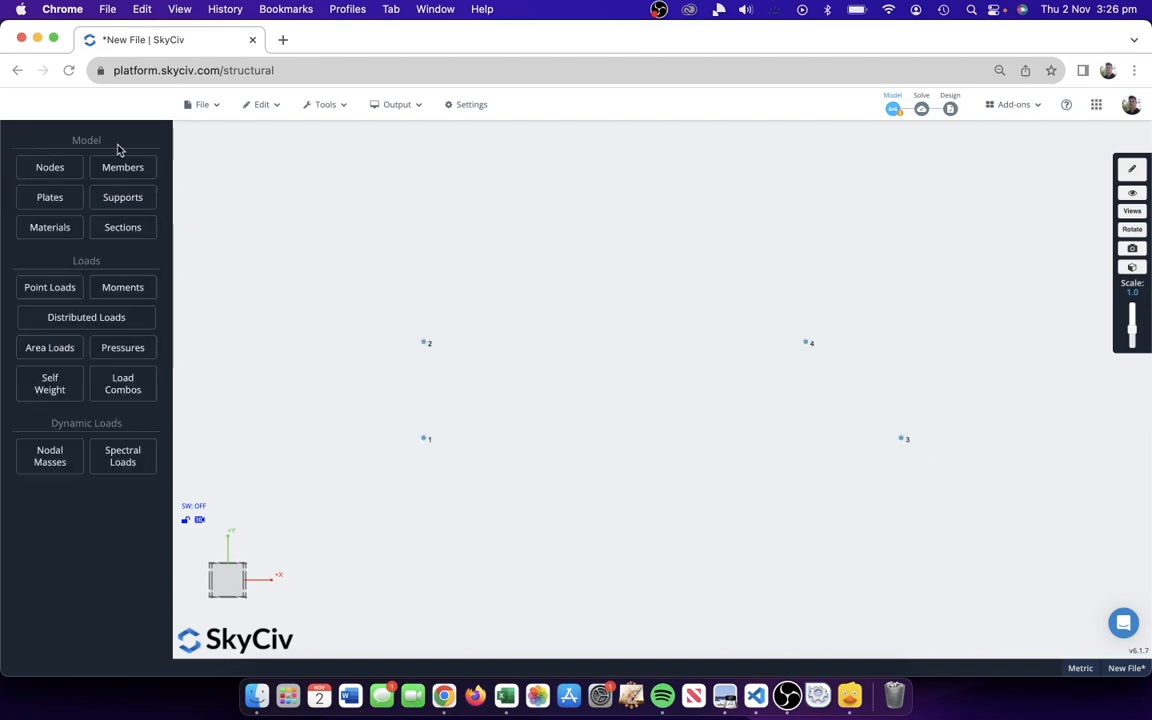
{"action": "right_click", "coordinate": [661, 238]}
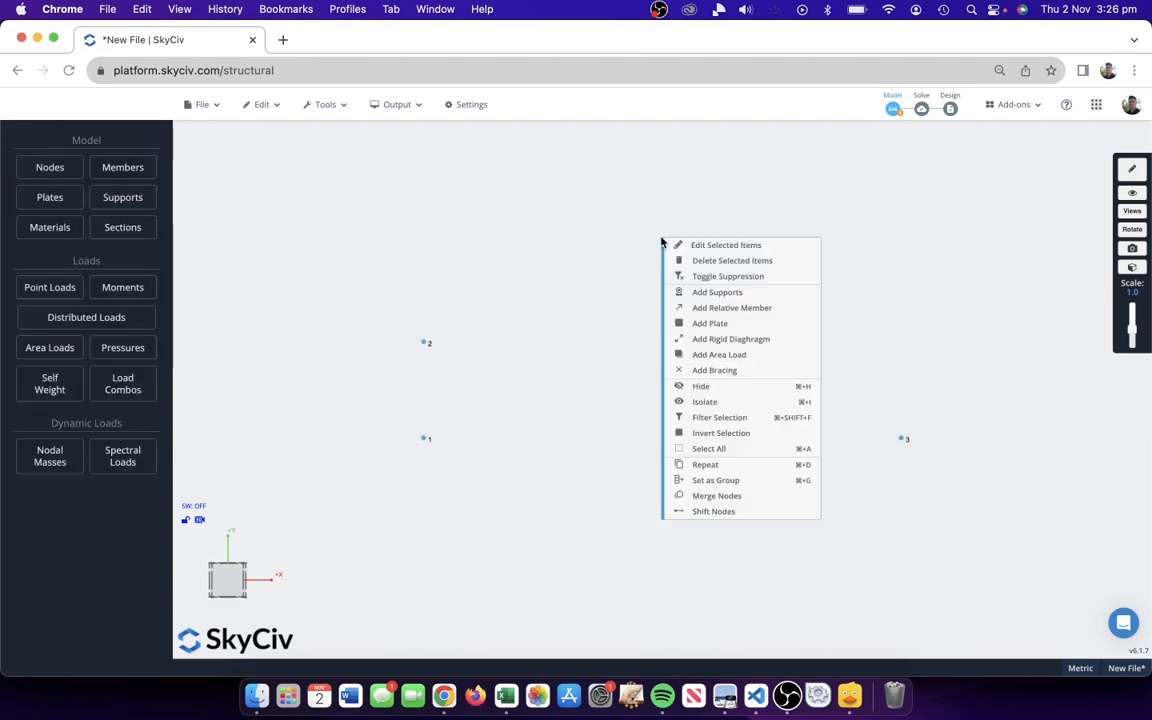
{"action": "left_click", "coordinate": [727, 324]}
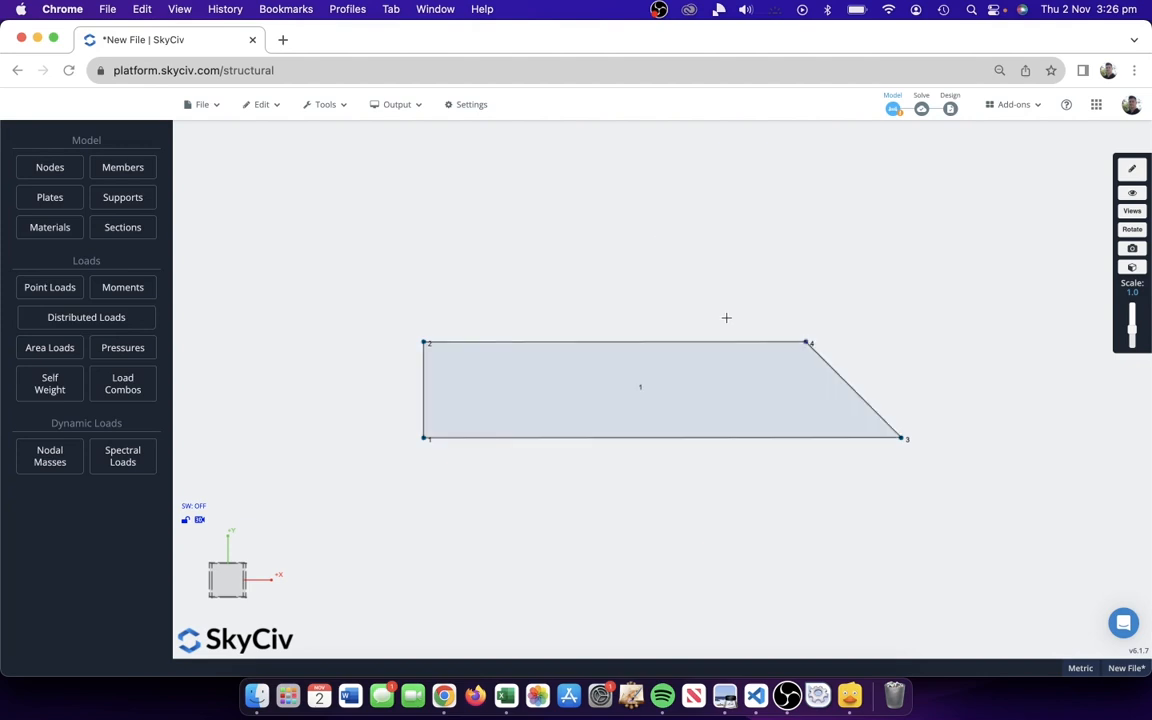
- Activate the Pen tool and set its snap size to 10 mm
{"action": "right_click_drag", "start_coordinate": [784, 291], "coordinate": [643, 327]}
{"action": "scroll", "coordinate": [643, 327], "scroll_direction": "down", "scroll_amount": 3}
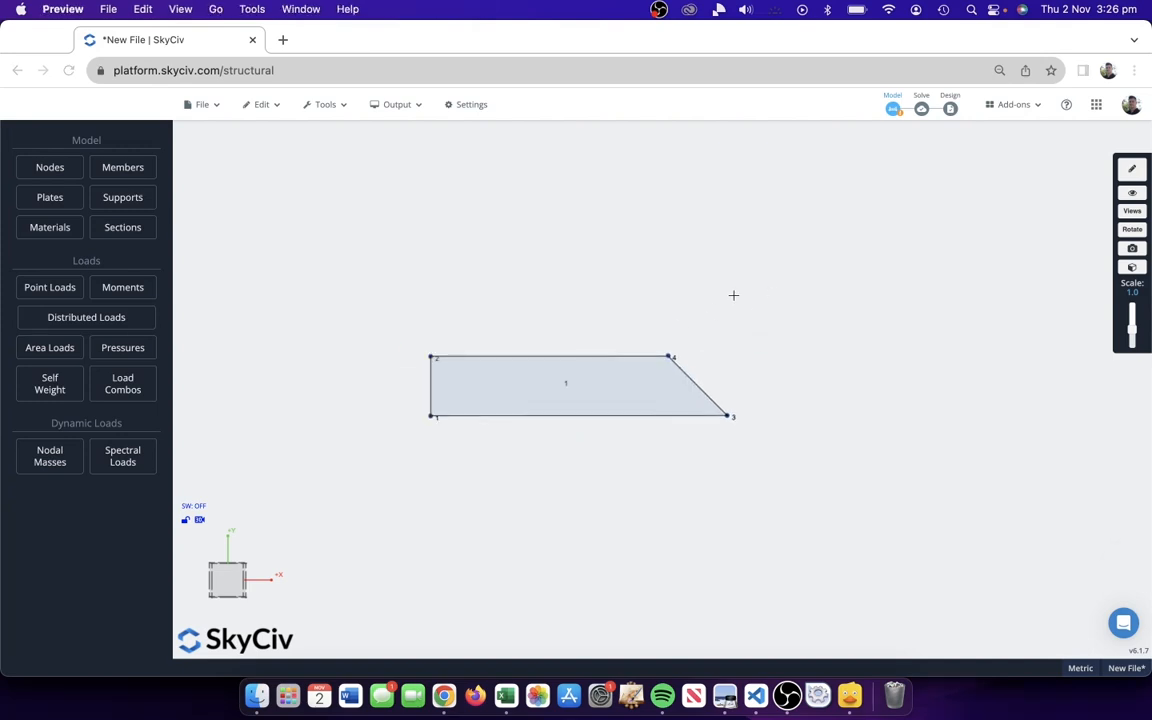
{"action": "key", "text": "super+Tab"}
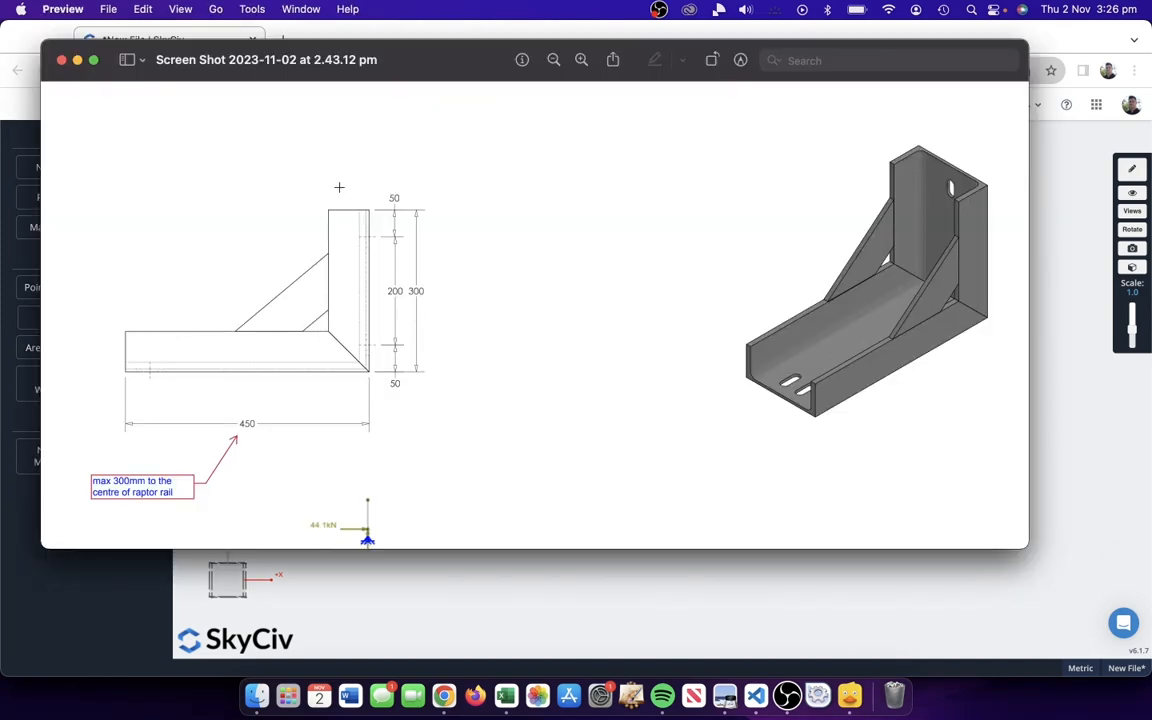
{"action": "key", "text": "super+Tab"}
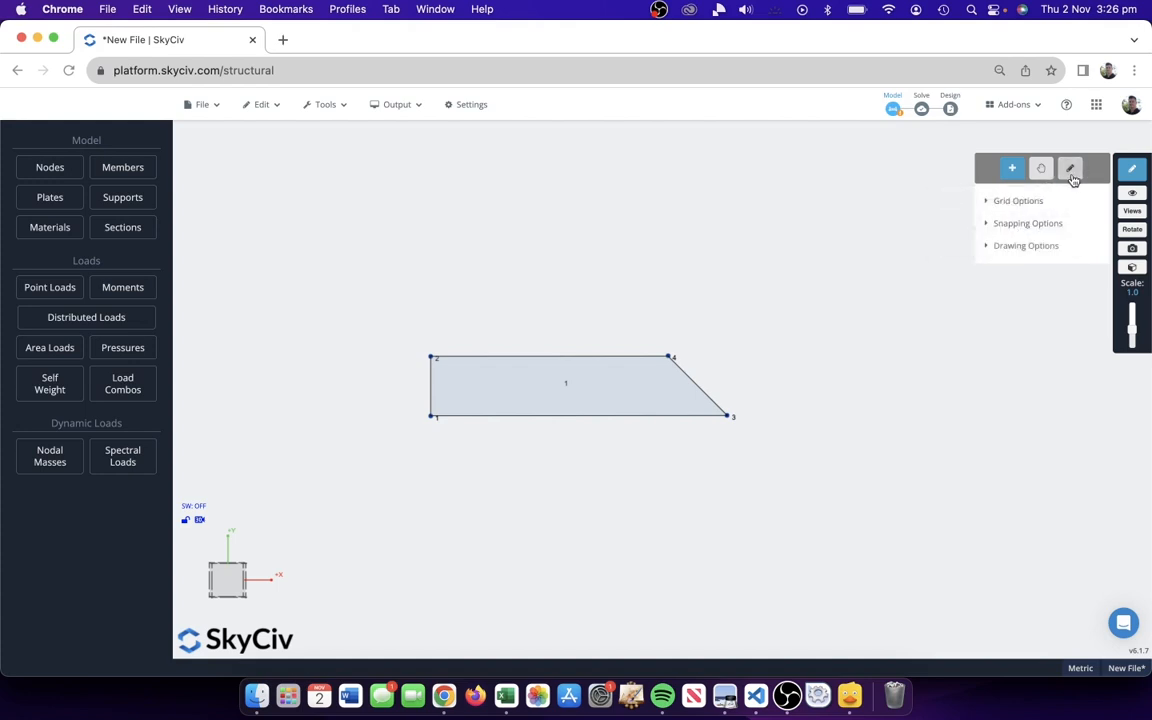
{"action": "left_click", "coordinate": [1070, 170]}
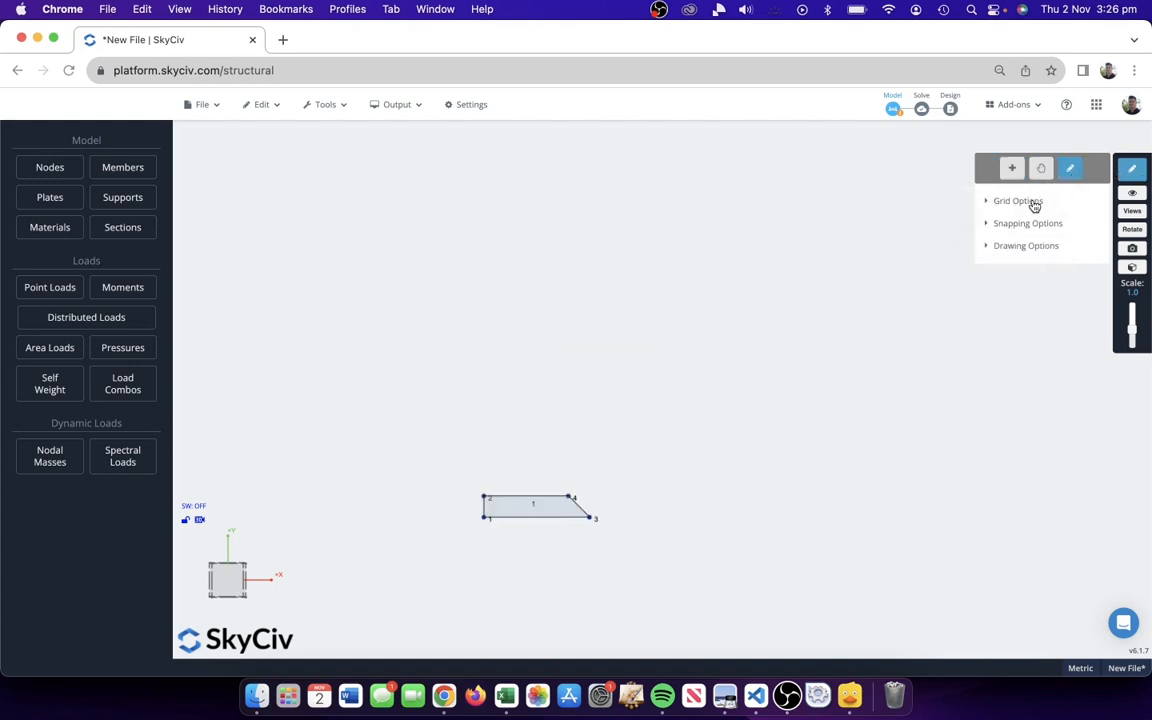
{"action": "left_click", "coordinate": [1025, 224]}
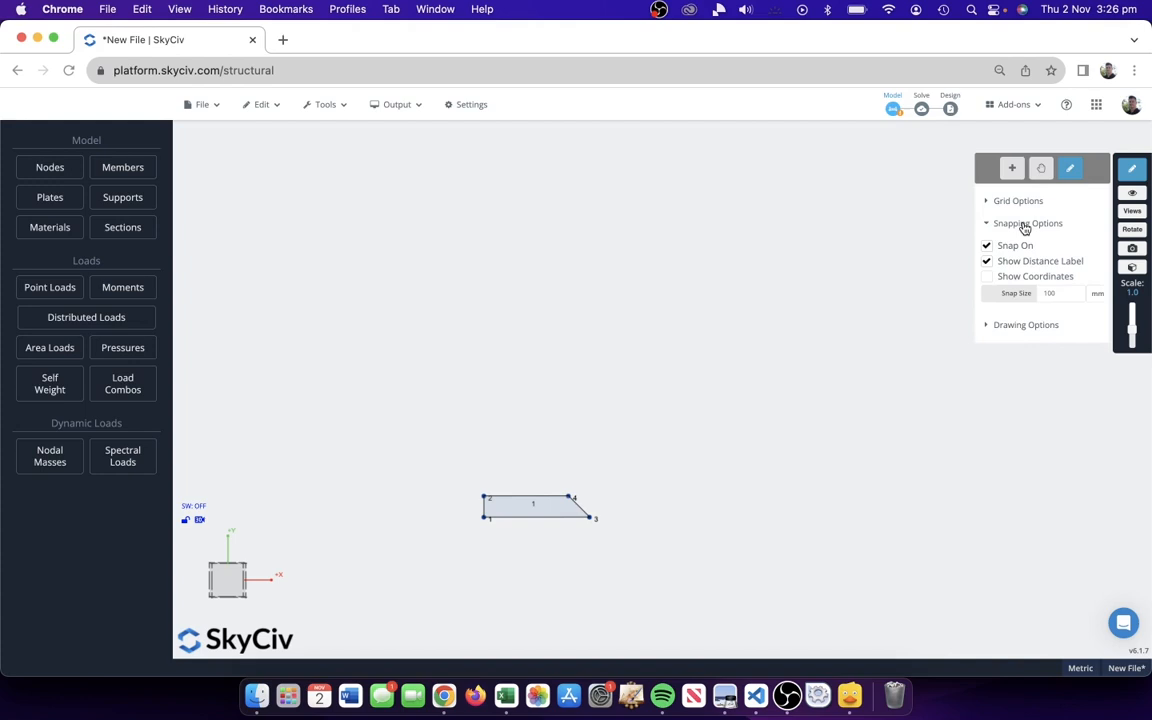
{"action": "double_click", "coordinate": [1055, 294]}
{"action": "type", "text": "10"}
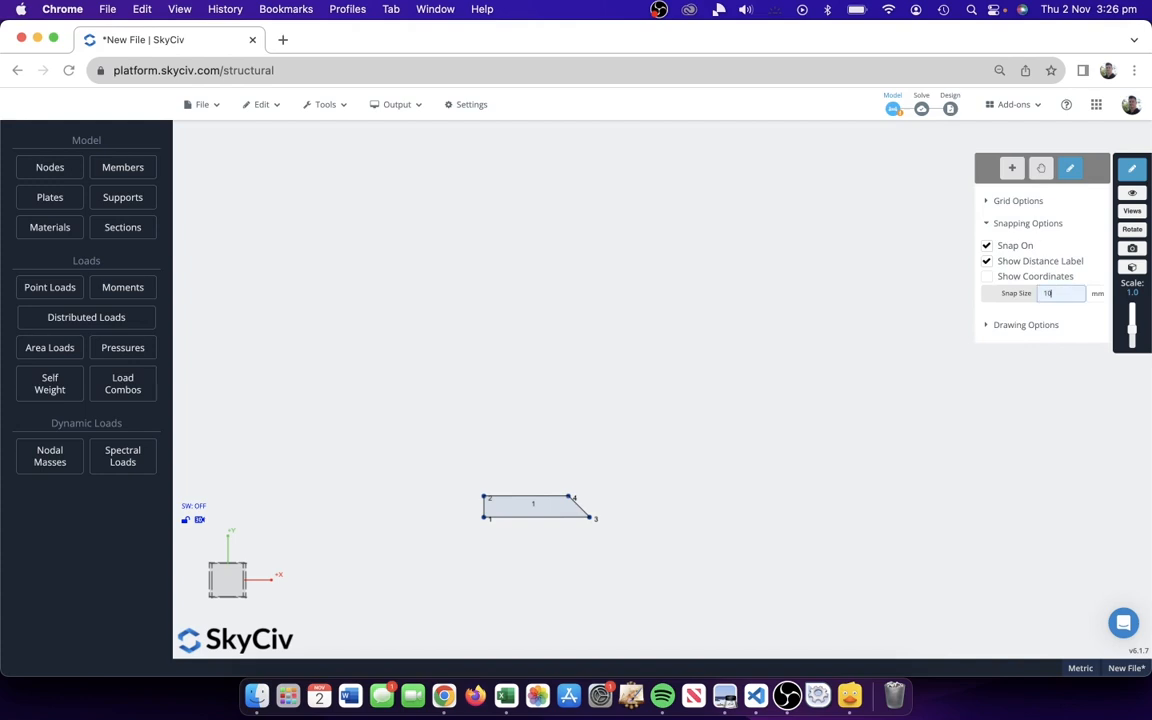
- With the Pen tool, place a node 300 mm above node 3 and another level with it directly above node 4
{"action": "left_click", "coordinate": [1020, 325]}
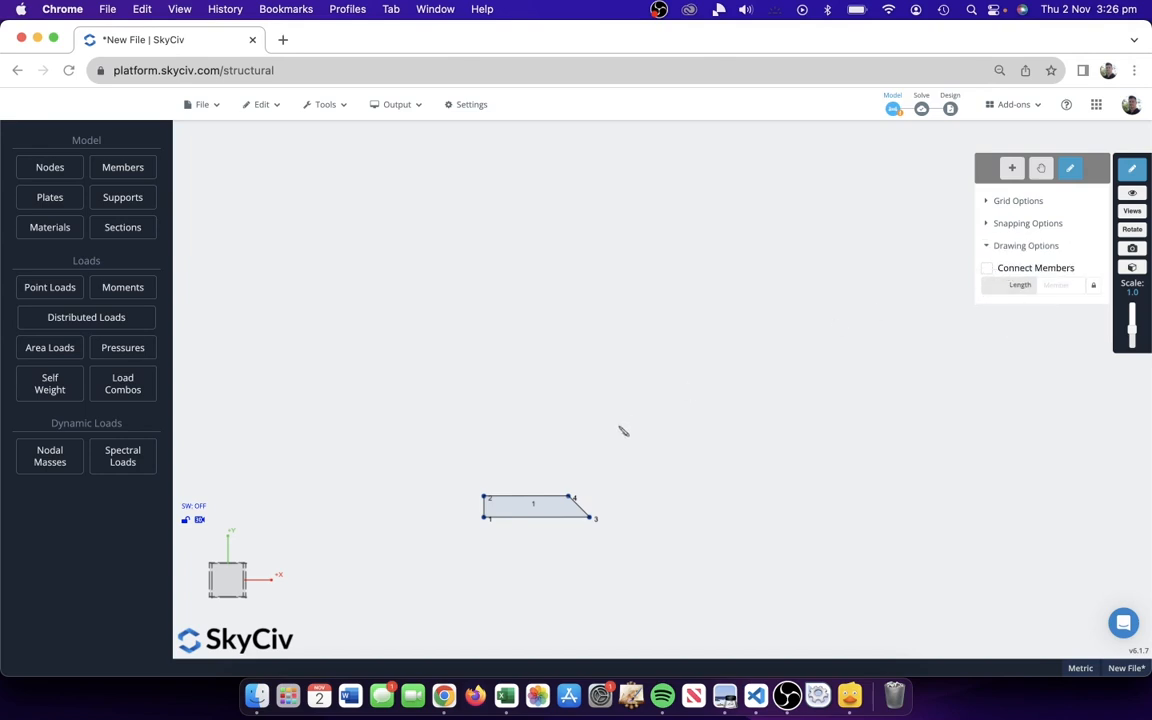
{"action": "left_click", "coordinate": [570, 498]}
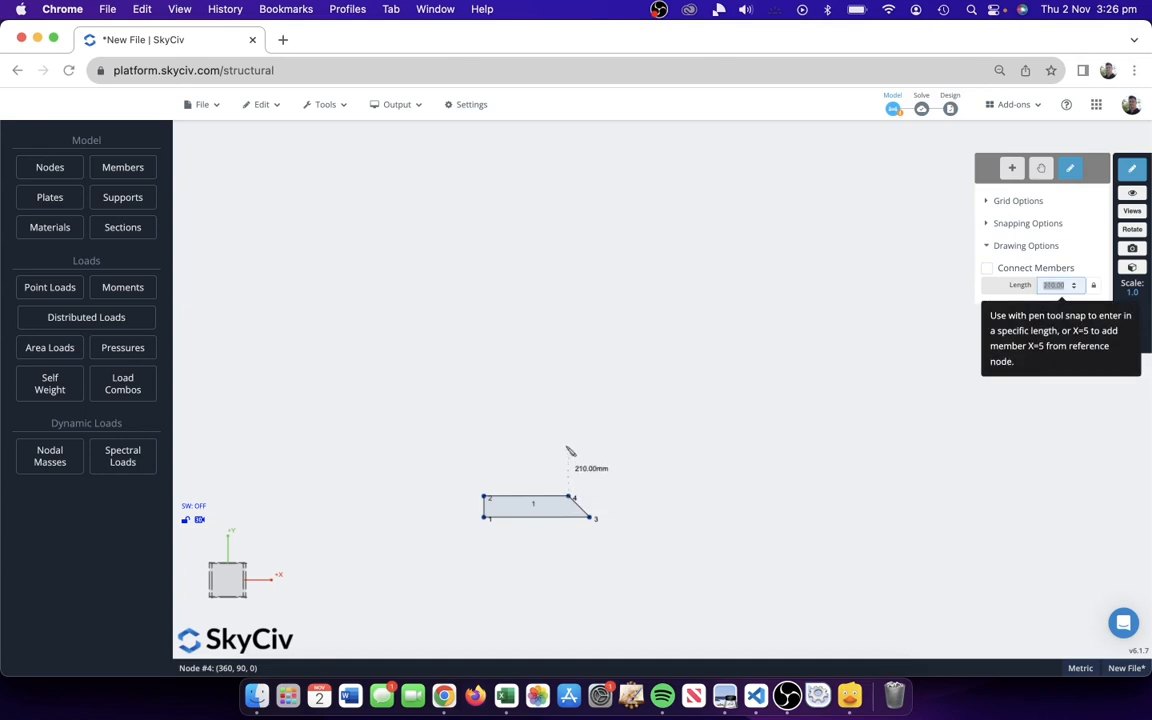
{"action": "left_click", "coordinate": [590, 519]}
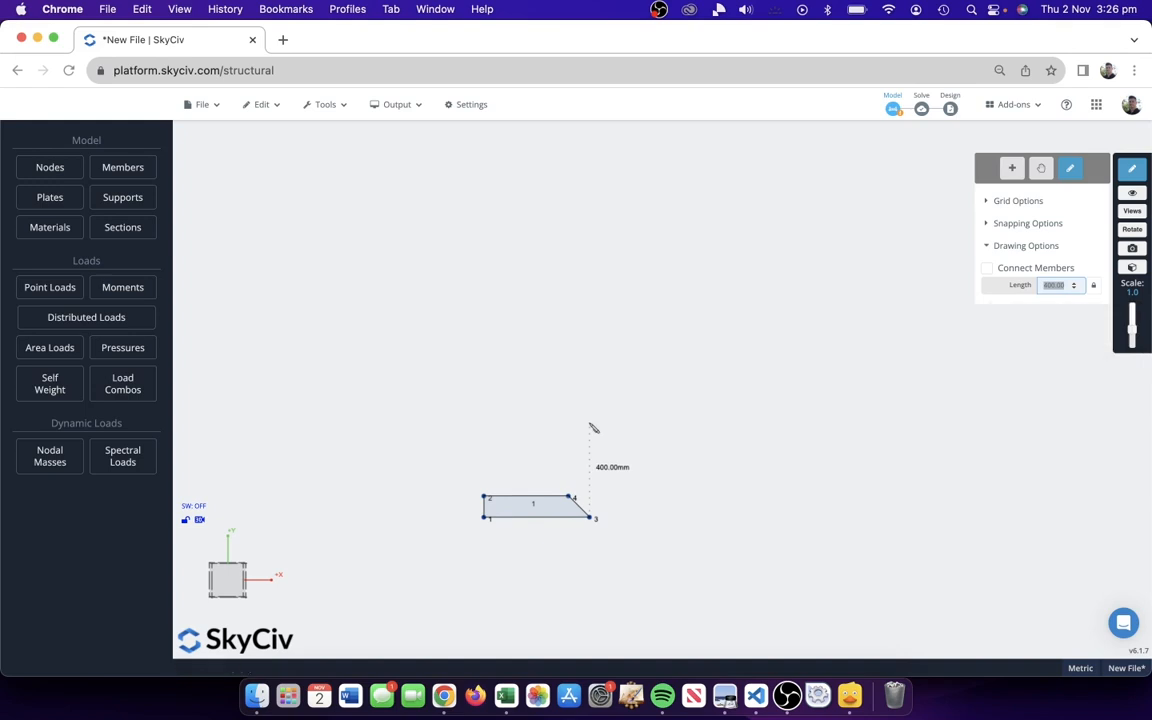
{"action": "key", "text": "super+Tab"}
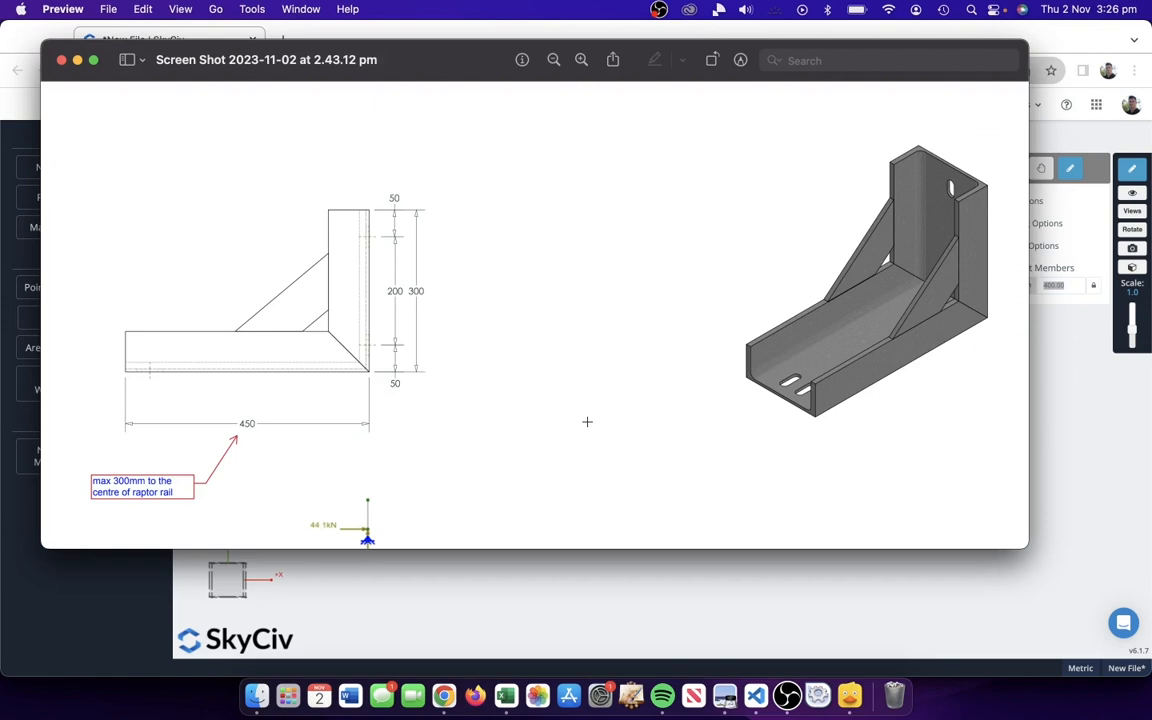
{"action": "key", "text": "super+Tab"}
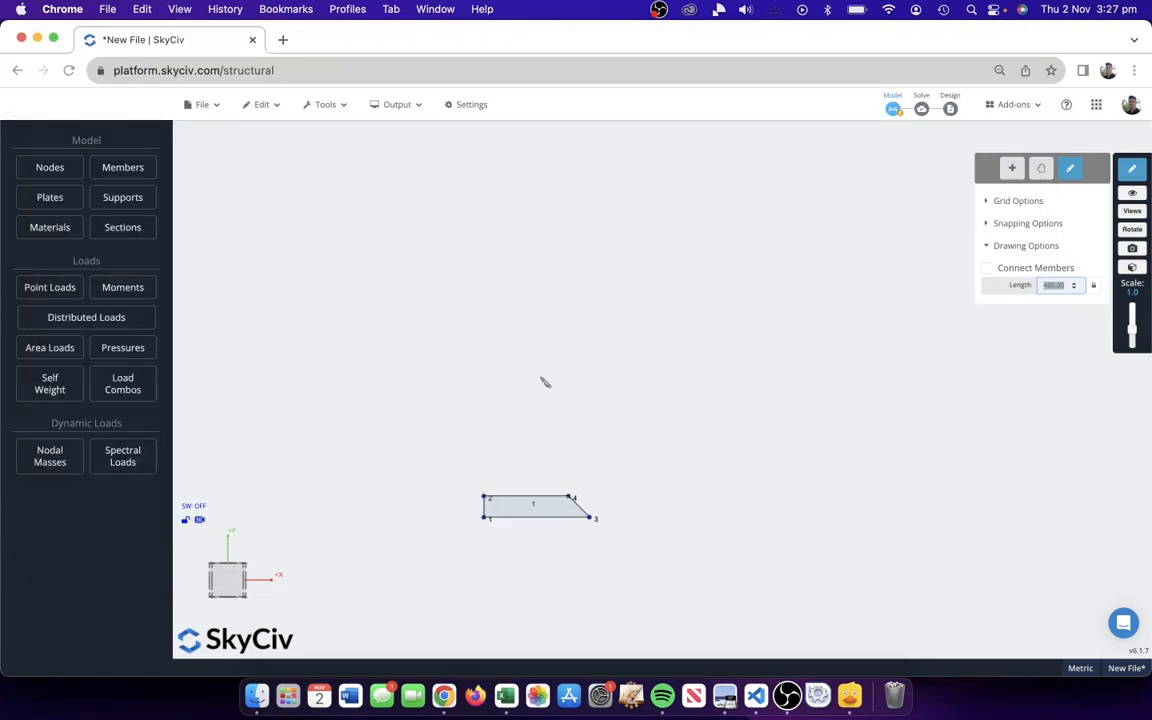
{"action": "left_click", "coordinate": [591, 517]}
{"action": "type", "text": "300"}
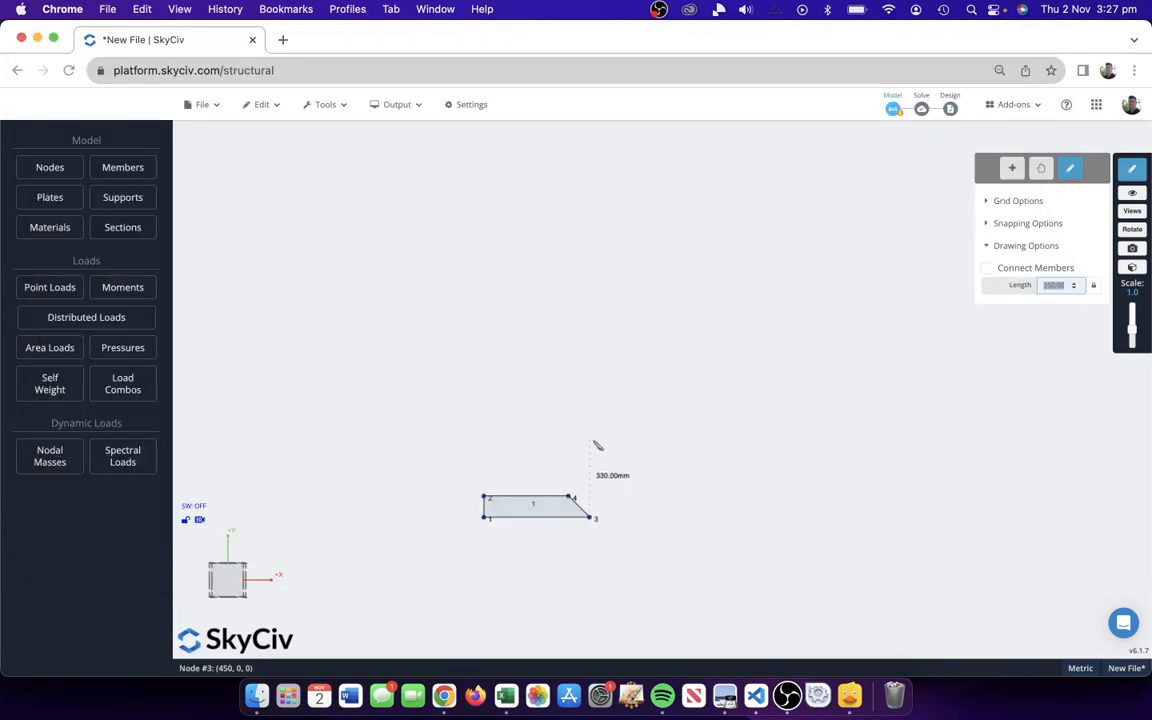
{"action": "key", "text": "Return"}
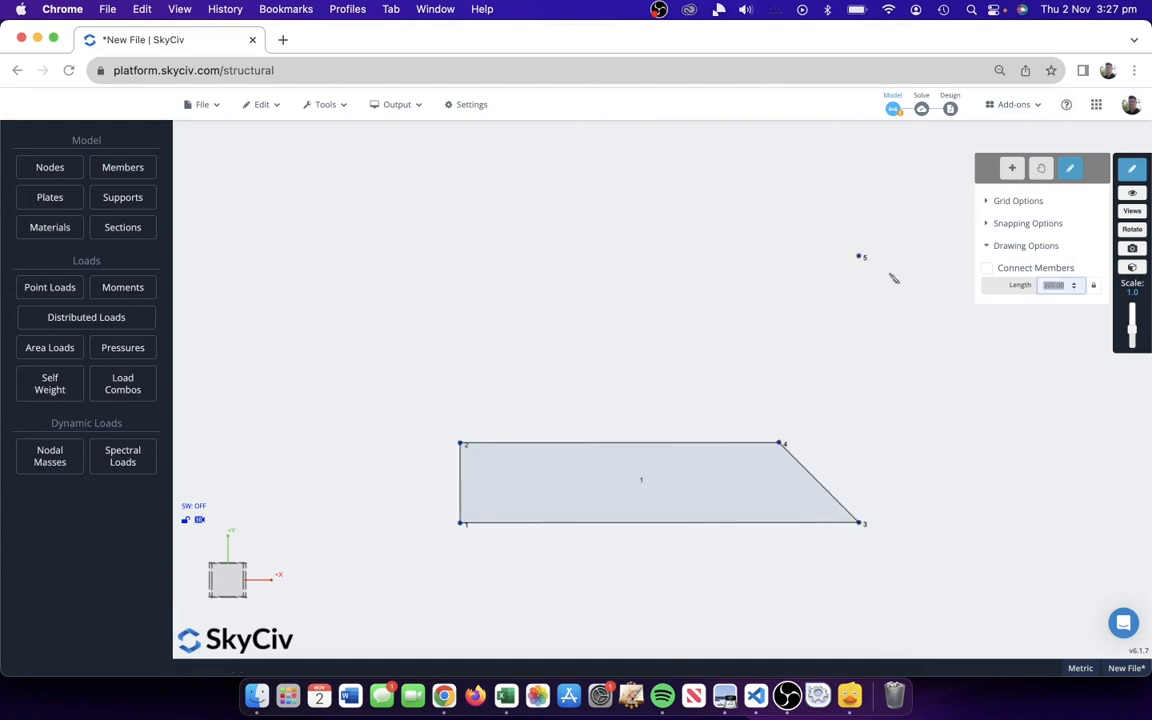
{"action": "left_click", "coordinate": [784, 257]}
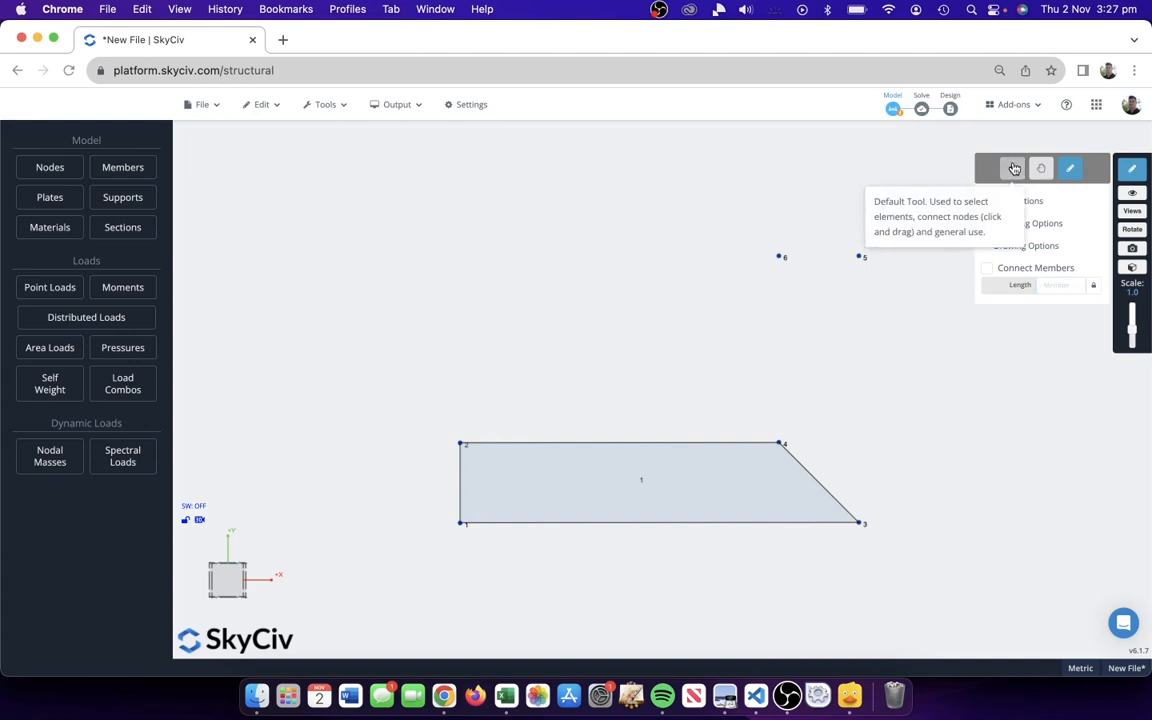
- Create a 5 mm thick Structural Steel plate for the upright leg from nodes 4, 6, 5 and 3
{"action": "left_click", "coordinate": [1012, 168]}
{"action": "mouse_move", "coordinate": [917, 566]}
{"action": "left_mouse_down"}
{"action": "mouse_move", "coordinate": [812, 257]}
{"action": "mouse_move", "coordinate": [761, 206]}
{"action": "left_mouse_up"}
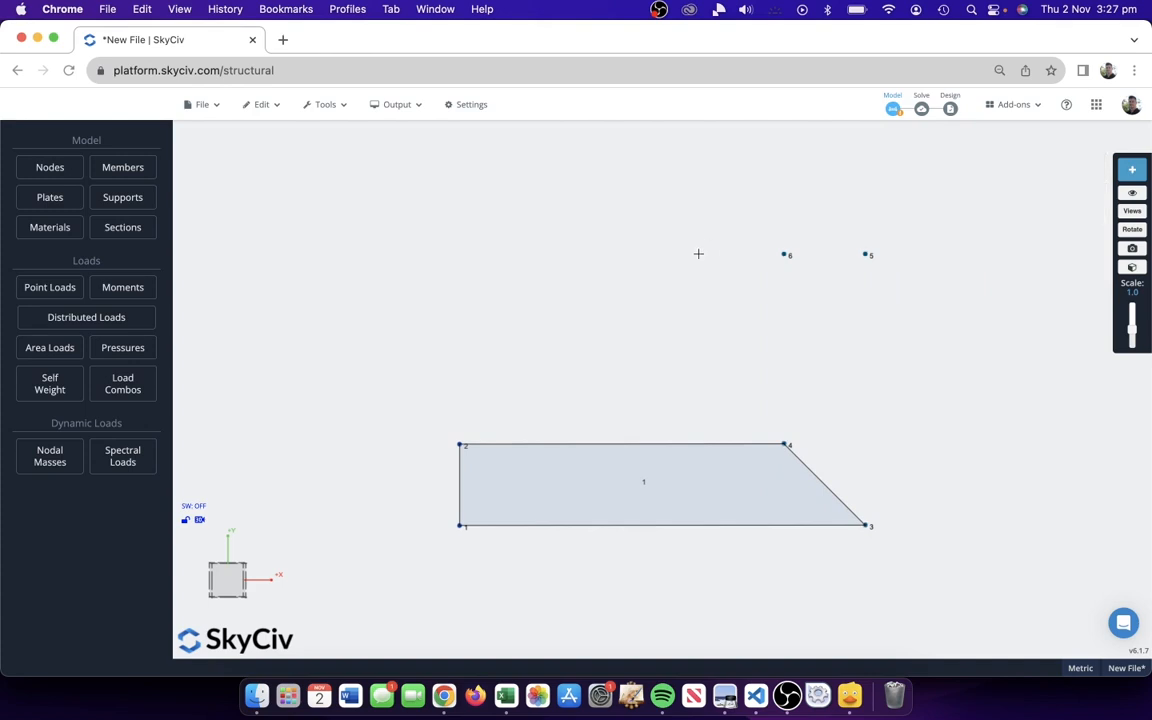
{"action": "left_click", "coordinate": [52, 199]}
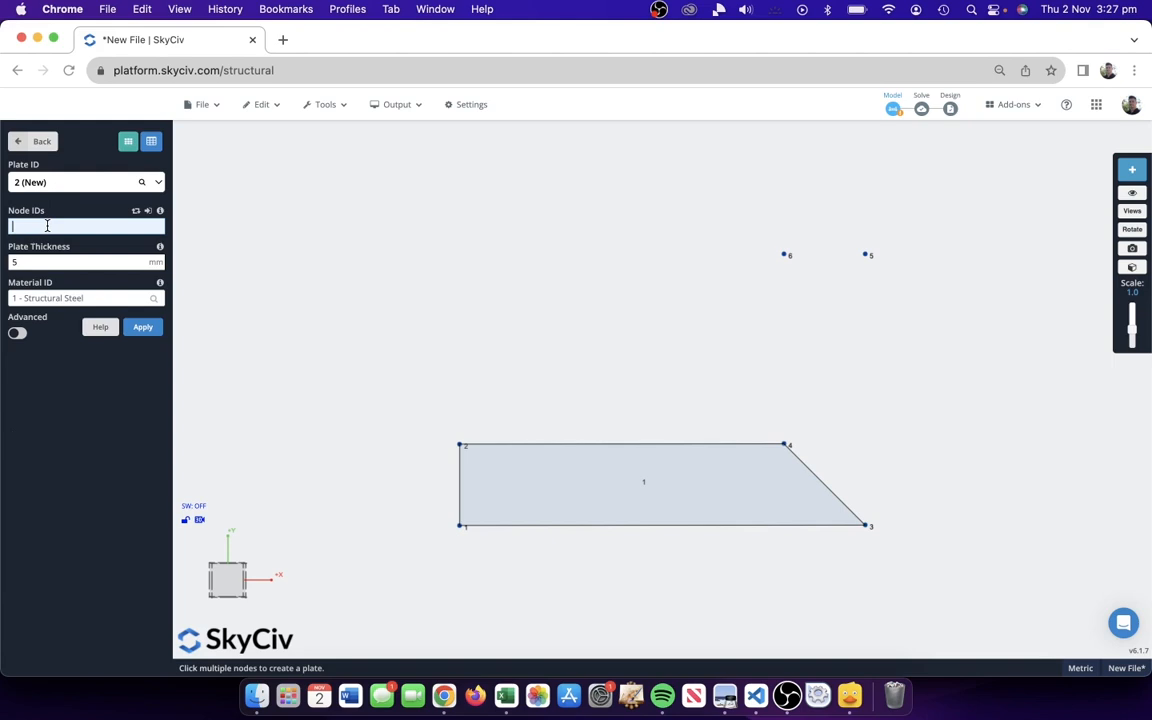
{"action": "type", "text": "4,"}
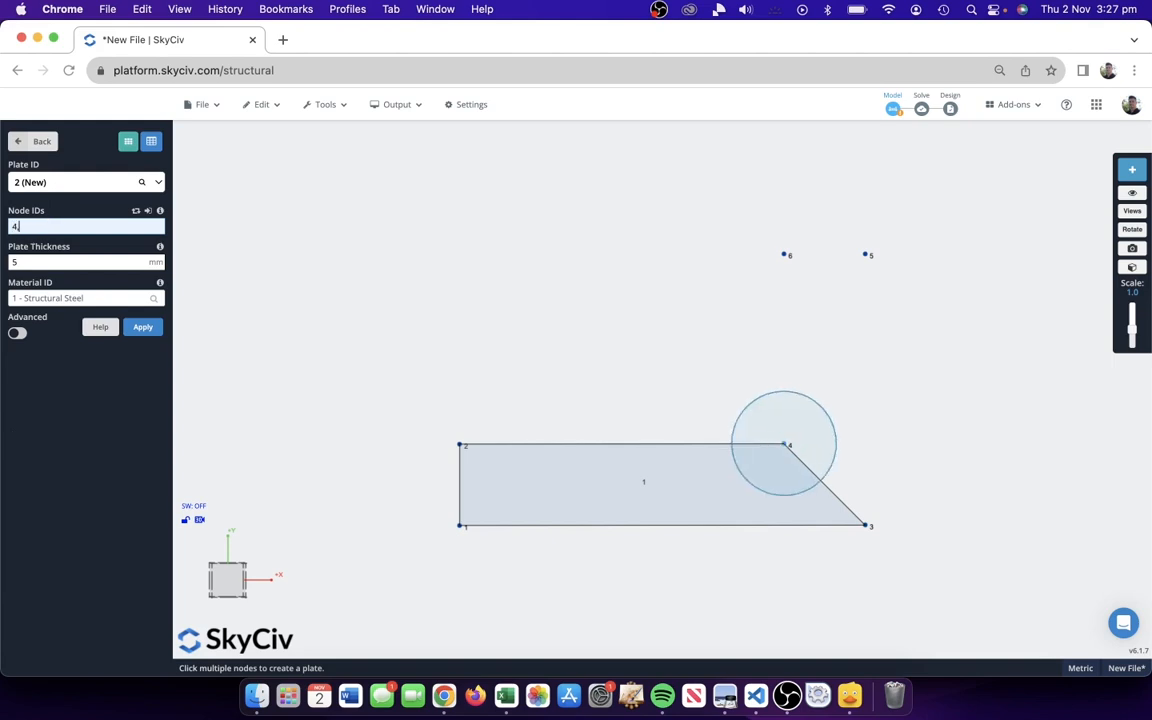
{"action": "type", "text": "6,5,"}
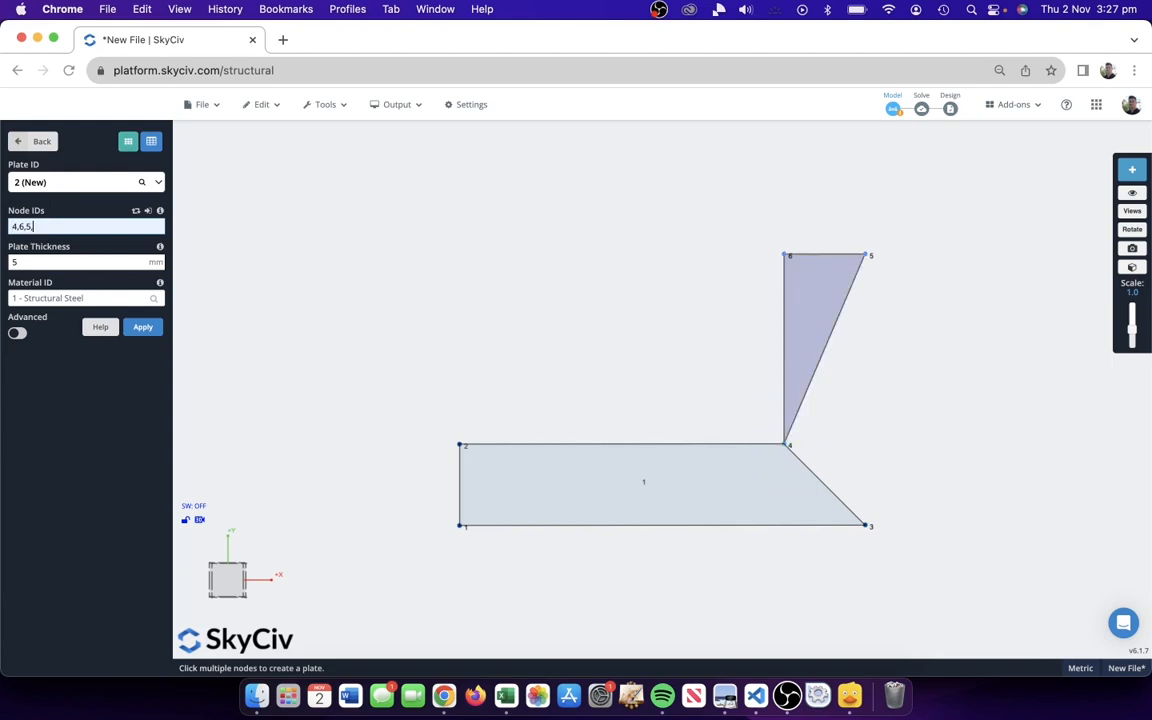
{"action": "type", "text": "3"}
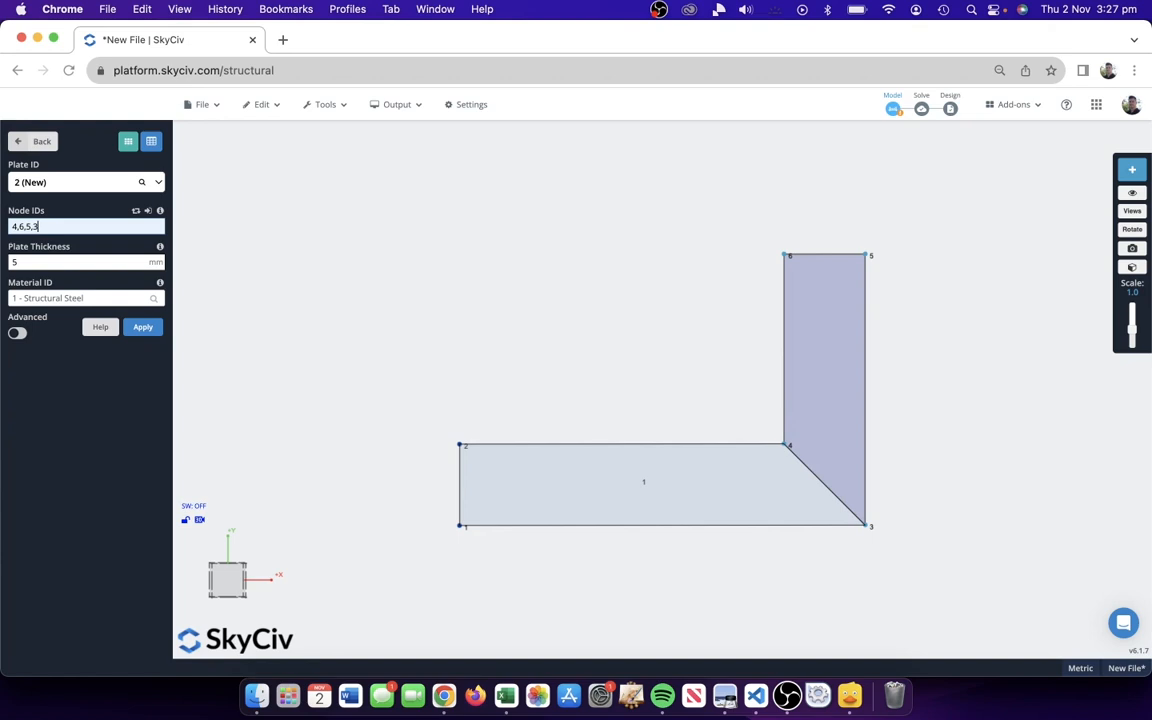
{"action": "key", "text": "Return"}
{"action": "left_click_drag", "start_coordinate": [483, 337], "coordinate": [507, 340]}
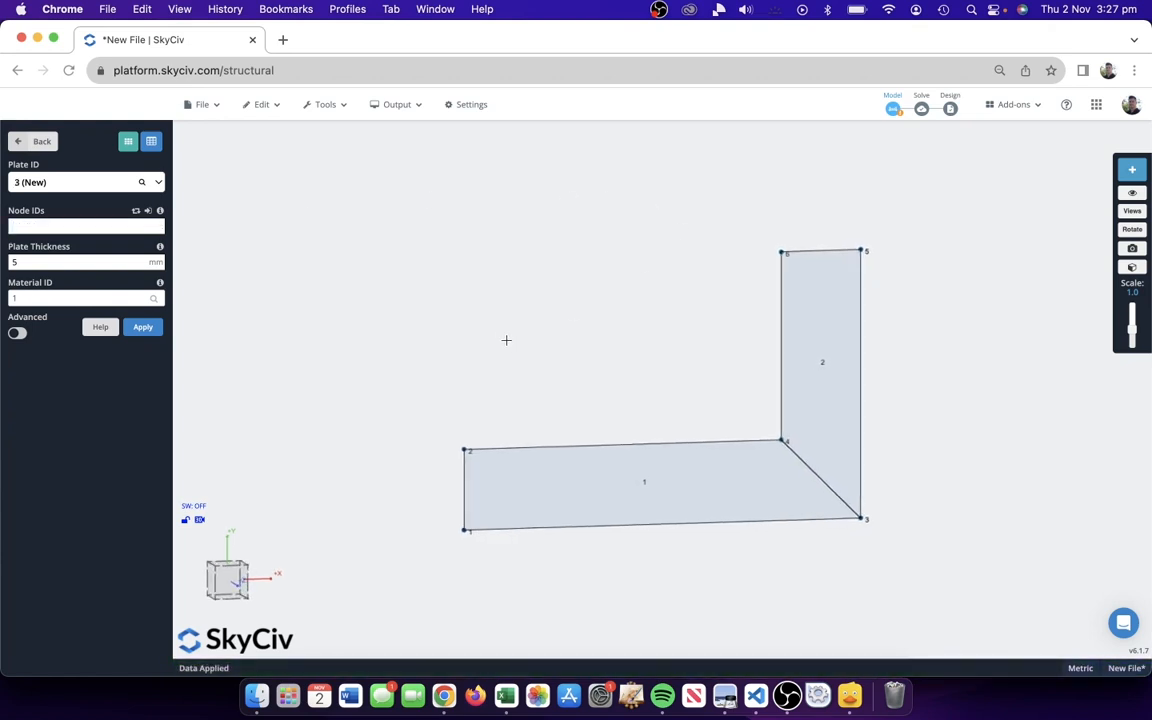
- With the Pen tool, add brace nodes 50 mm and a further 90 mm below node 6, and two 90 mm apart along the lower plate's upper edge
{"action": "left_click", "coordinate": [1130, 172]}
{"action": "left_click", "coordinate": [1070, 169]}
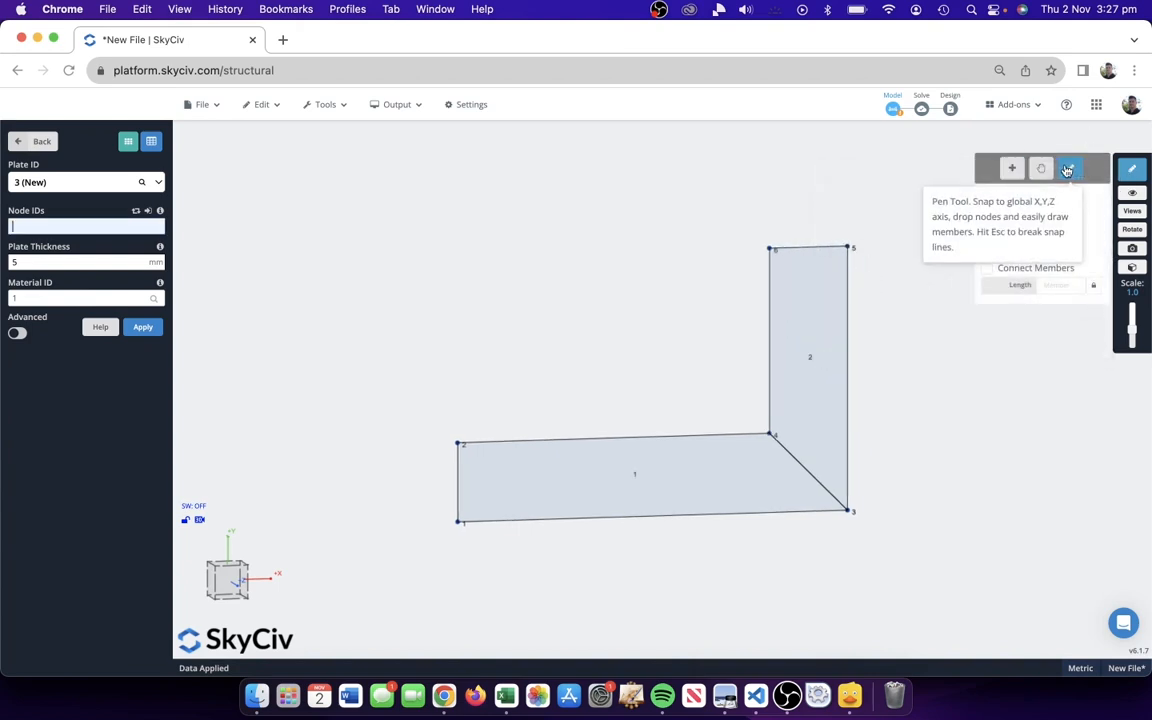
{"action": "left_click", "coordinate": [769, 249]}
{"action": "key", "text": "super+Tab"}
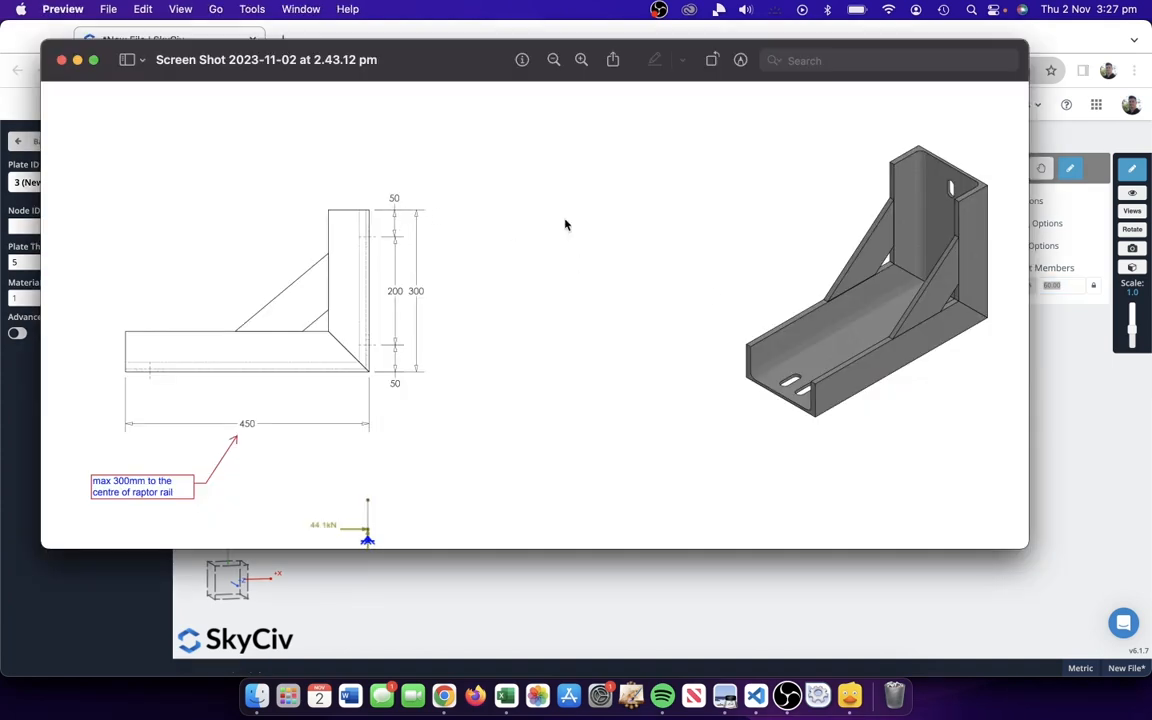
{"action": "key", "text": "super+Tab"}
{"action": "left_click", "coordinate": [769, 249]}
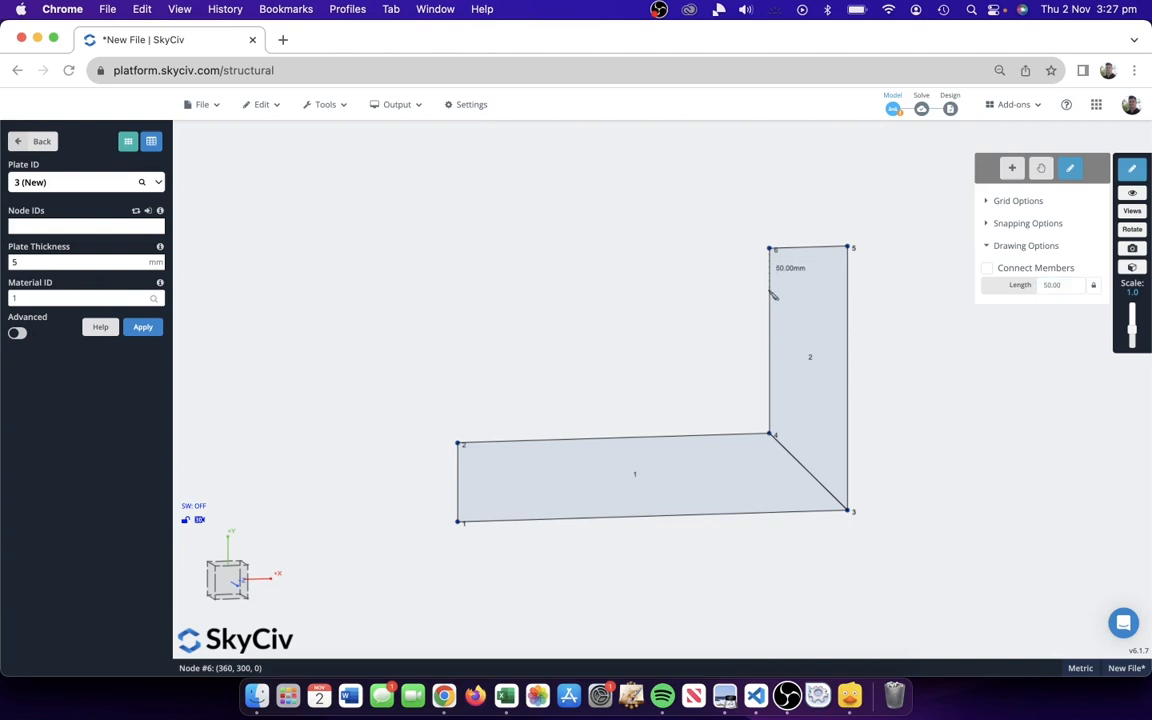
{"action": "key", "text": "super+Tab"}
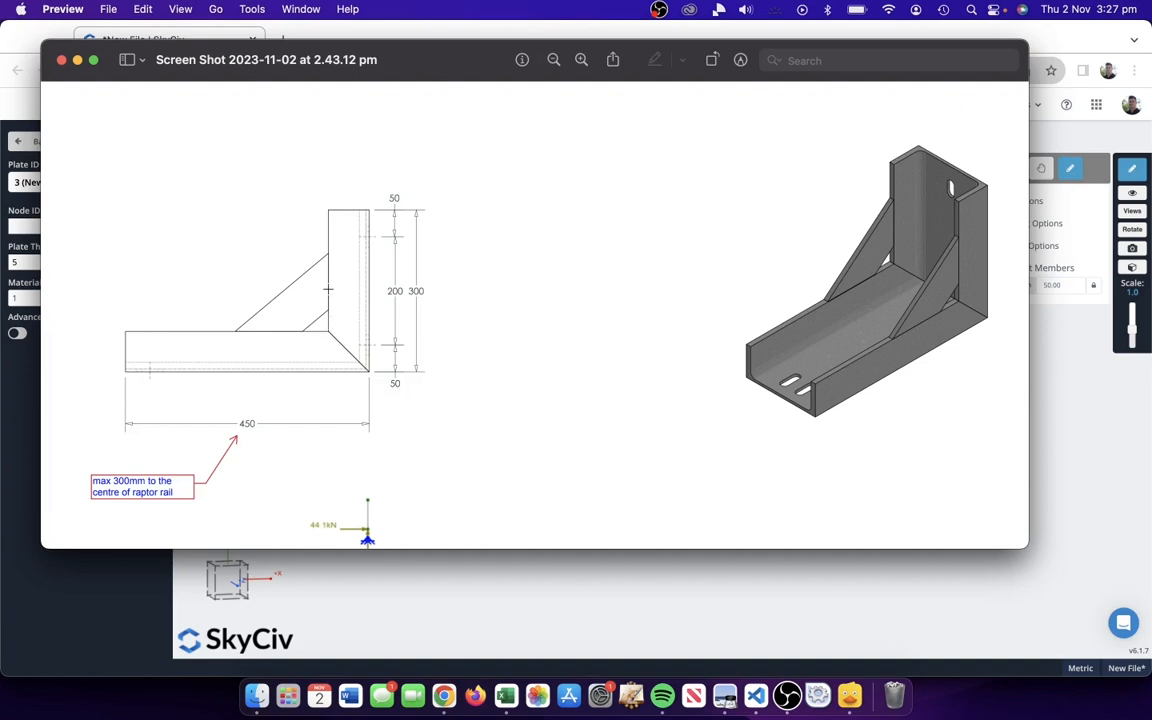
{"action": "key", "text": "super+Tab"}
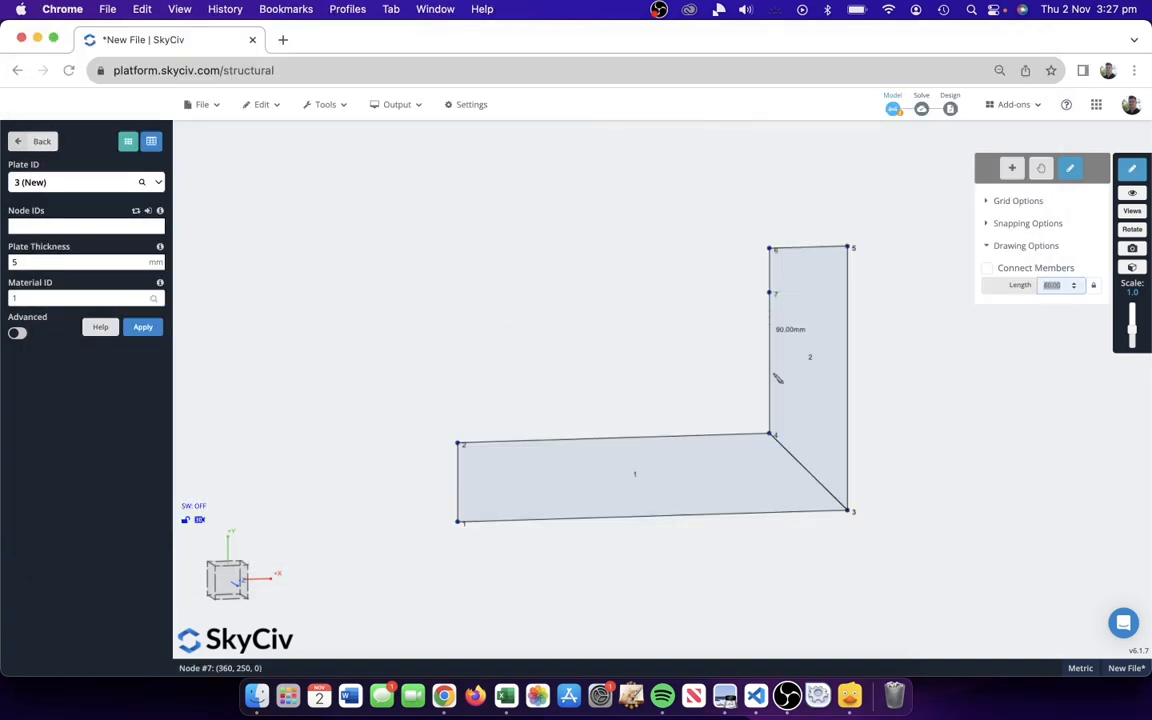
{"action": "left_click", "coordinate": [777, 377]}
{"action": "left_click", "coordinate": [632, 438]}
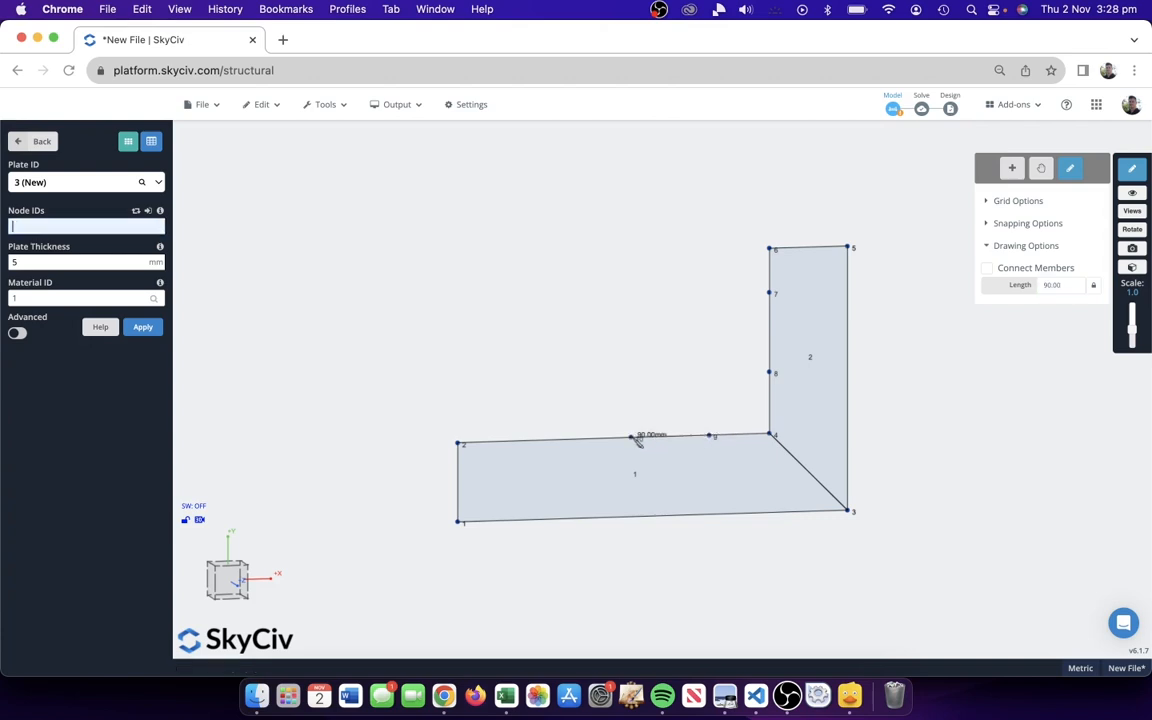
- Create the 5 mm thick diagonal brace plate from nodes 7, 8, 9 and 10
{"action": "left_click", "coordinate": [1012, 168]}
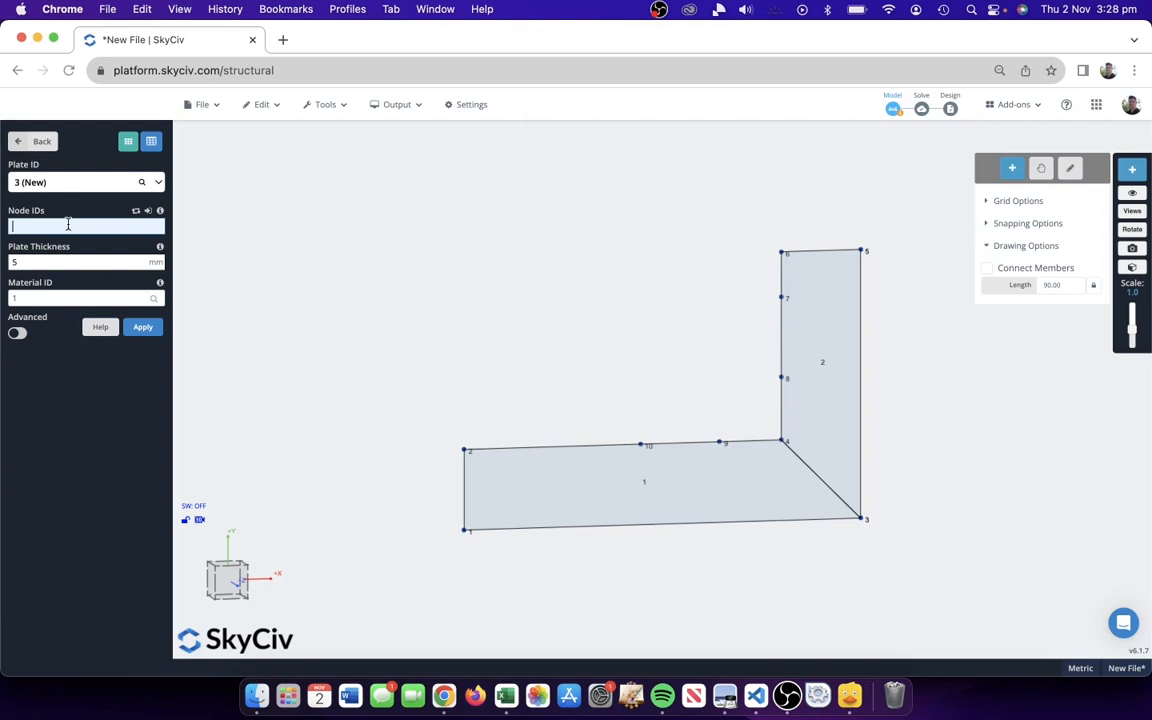
{"action": "type", "text": "7,8,9,10"}
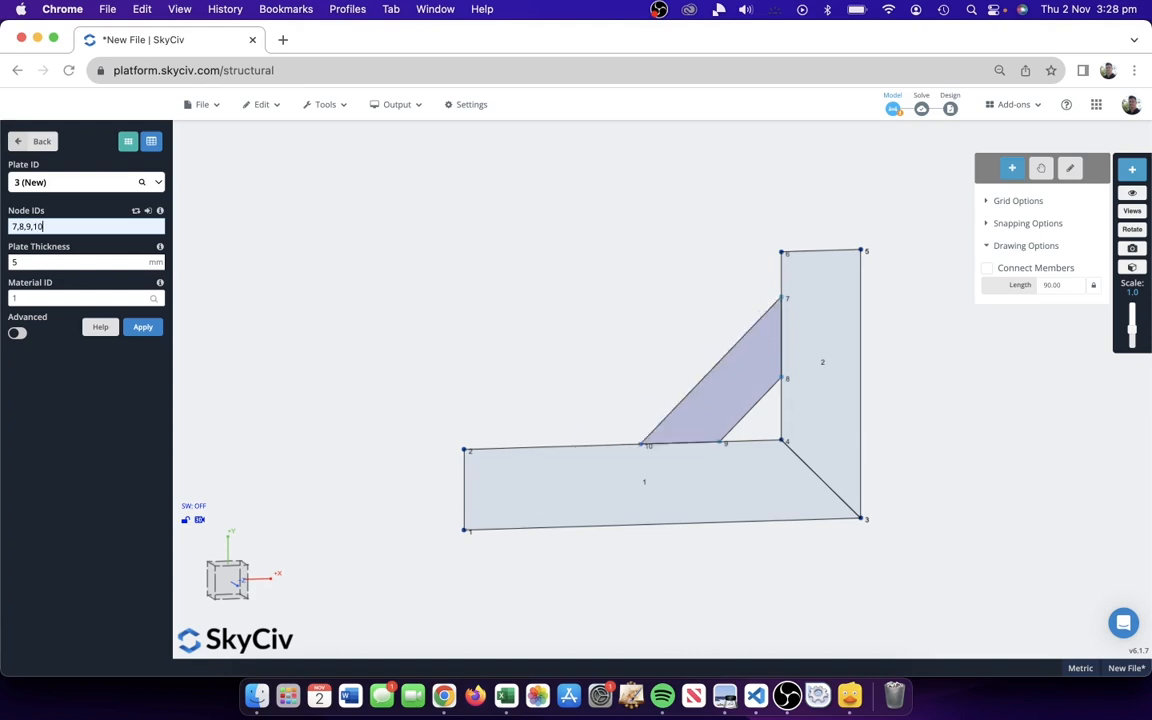
{"action": "key", "text": "Return"}
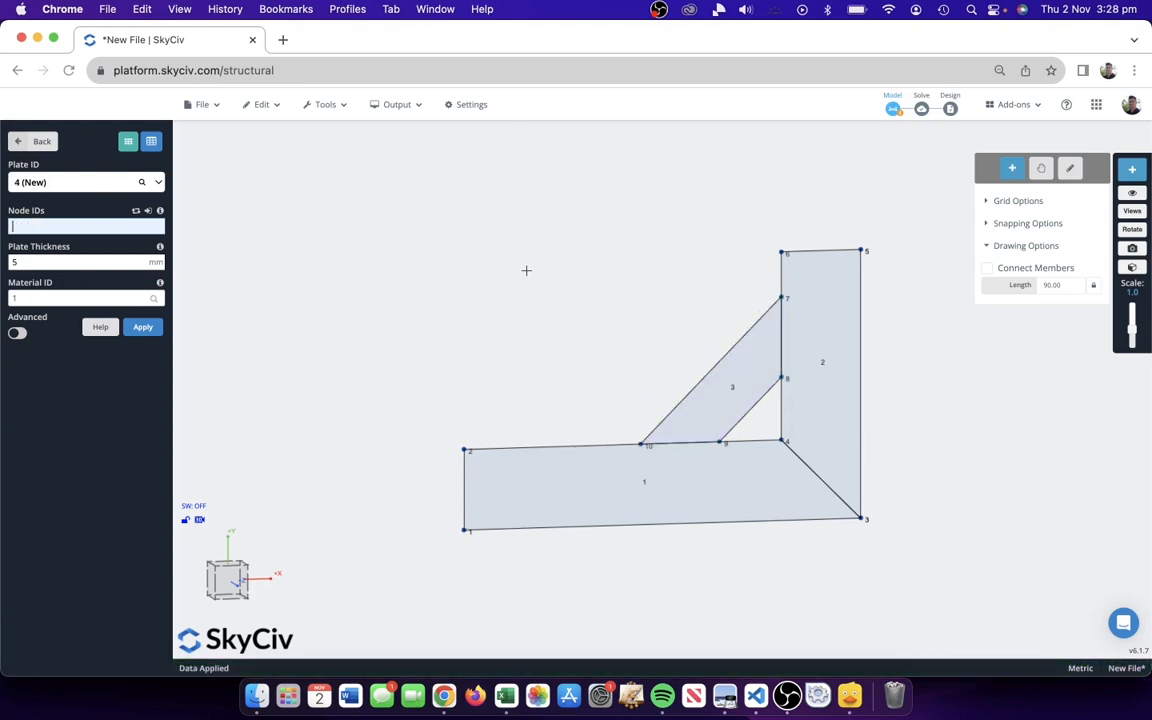
{"action": "mouse_move", "coordinate": [528, 272]}
{"action": "left_mouse_down"}
{"action": "mouse_move", "coordinate": [481, 270]}
{"action": "mouse_move", "coordinate": [498, 275]}
{"action": "left_mouse_up"}
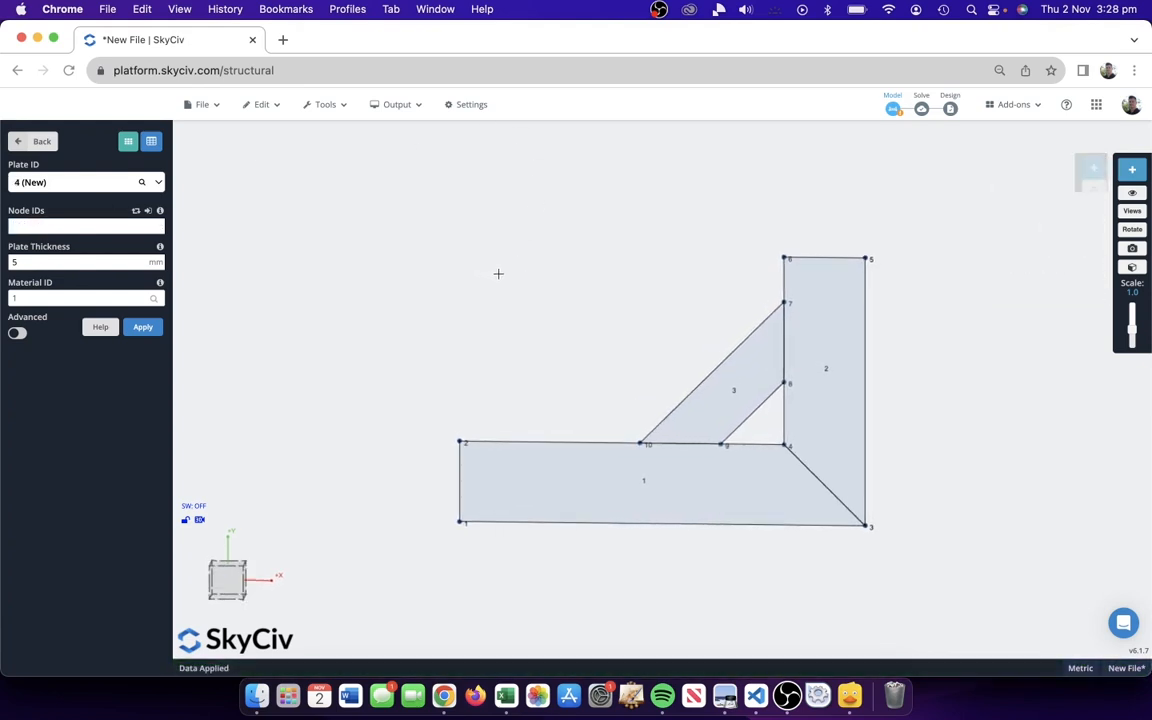
{"action": "left_click_drag", "start_coordinate": [527, 342], "coordinate": [561, 345]}
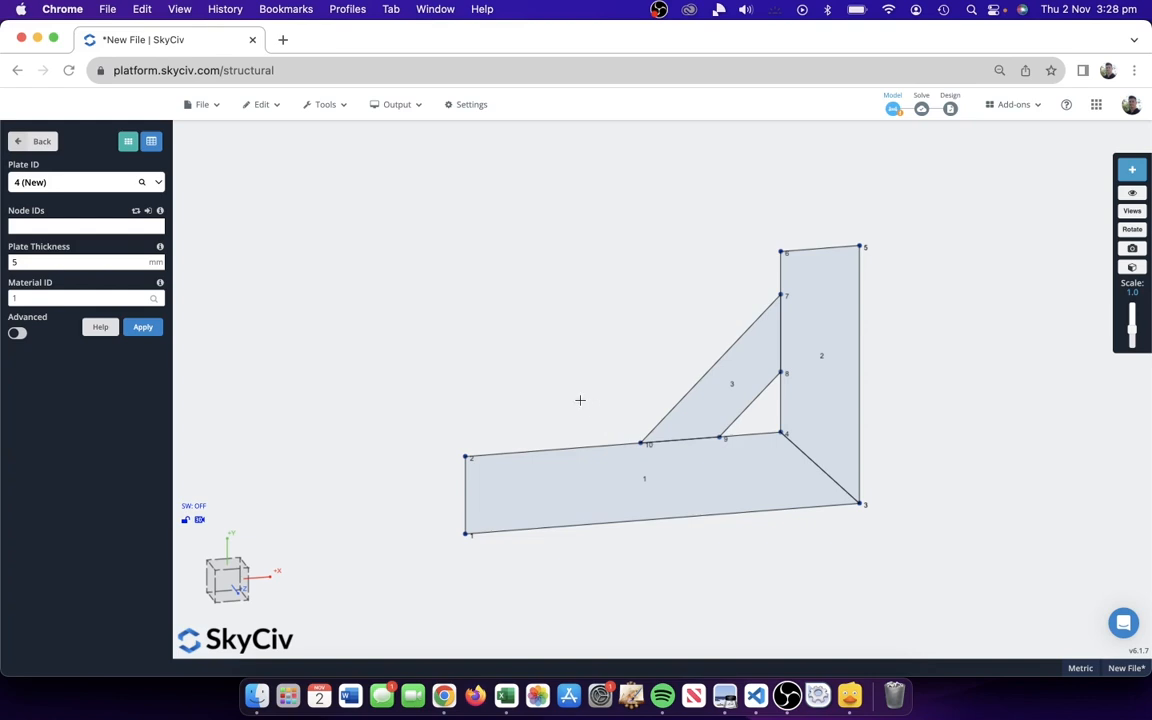
{"action": "right_click_drag", "start_coordinate": [500, 359], "coordinate": [434, 316]}
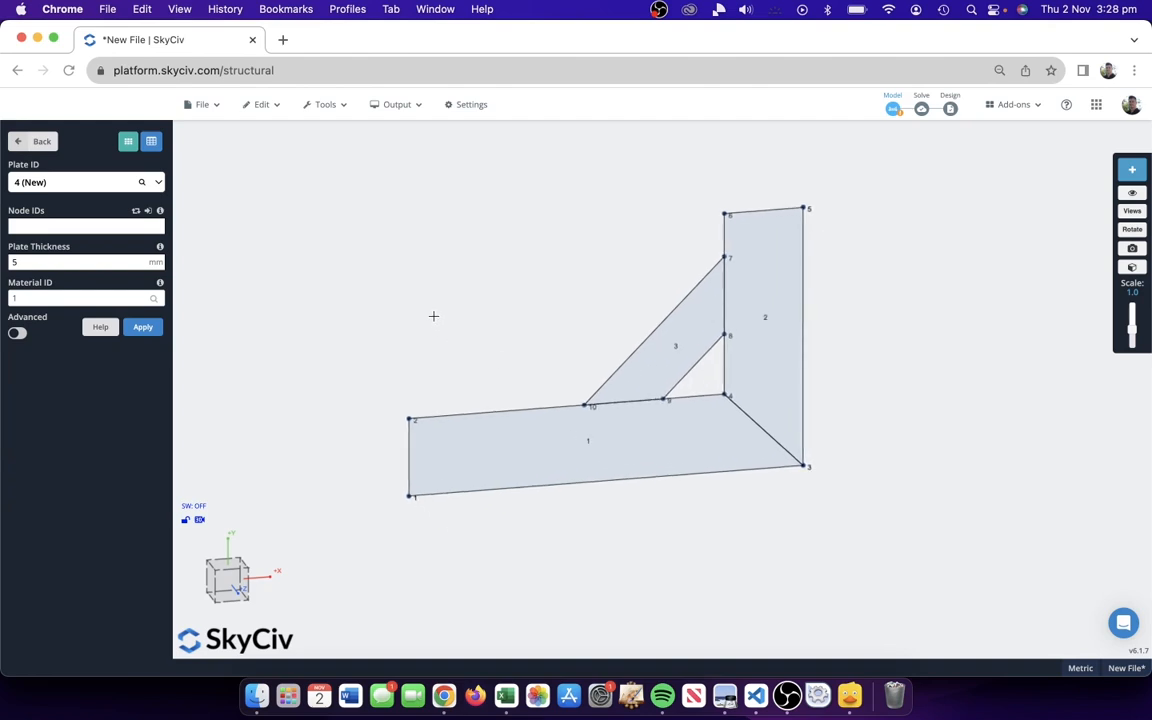
{"action": "left_click_drag", "start_coordinate": [433, 316], "coordinate": [456, 323]}
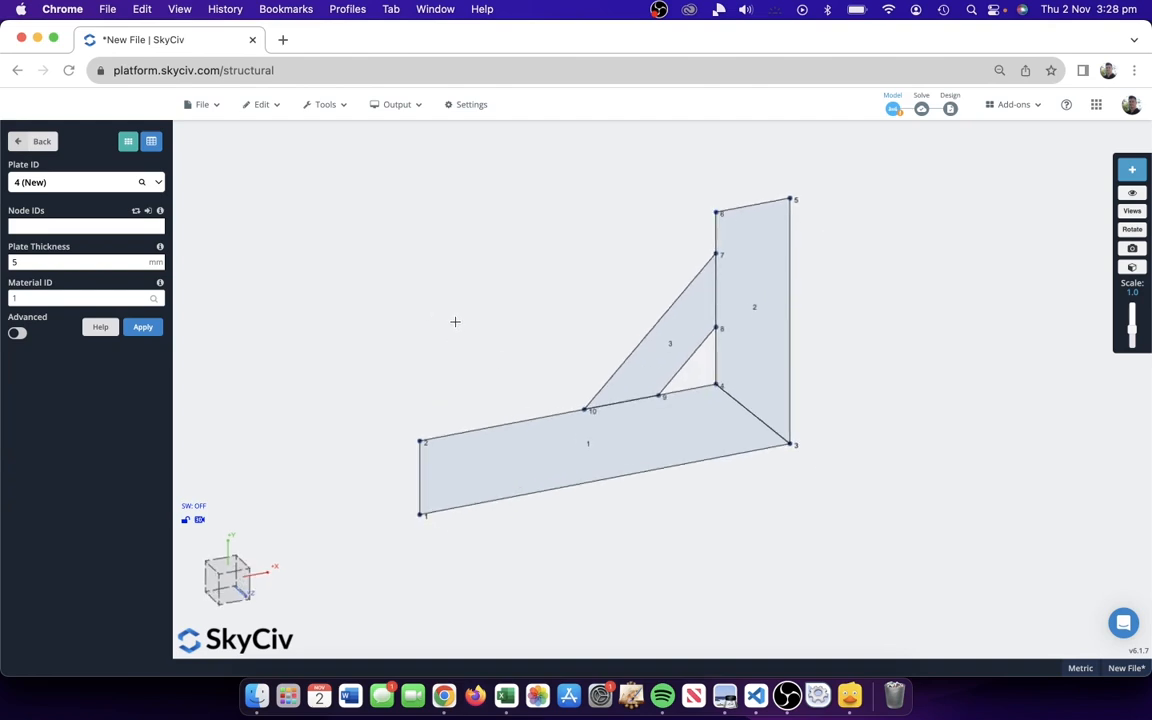
{"action": "right_click_drag", "start_coordinate": [455, 321], "coordinate": [518, 343]}
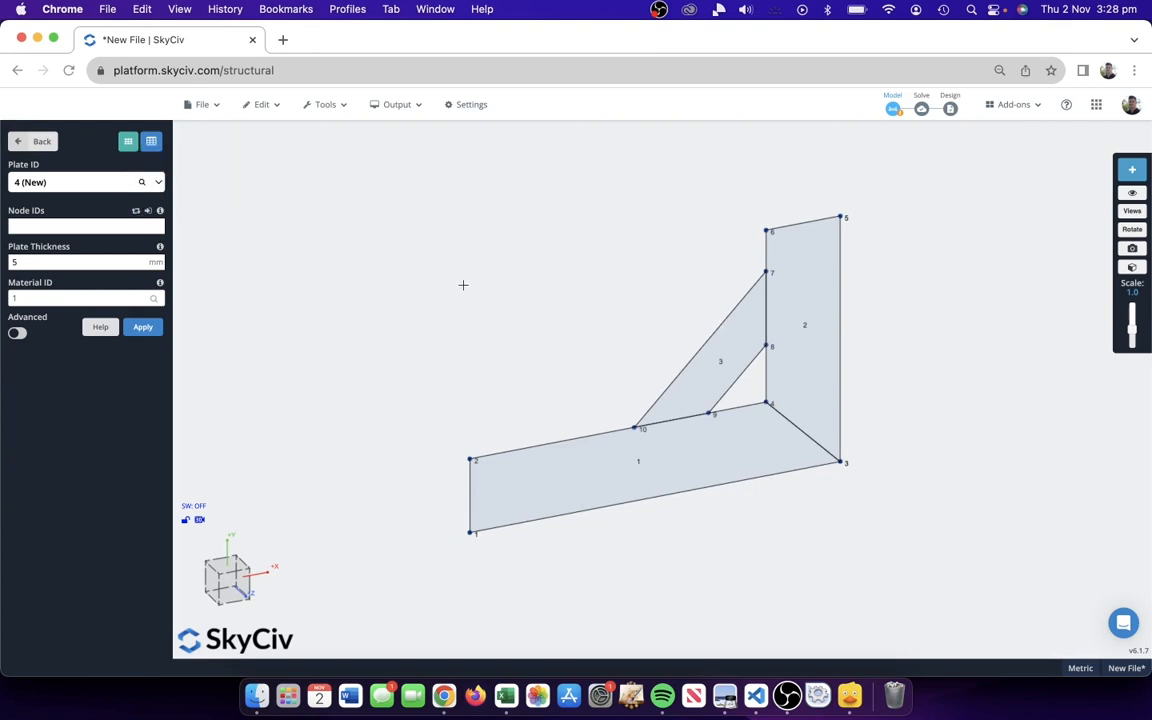
- Add pinned supports at nodes 1, 3 and 5, the outer corners of the bracket
{"action": "left_click", "coordinate": [42, 143]}
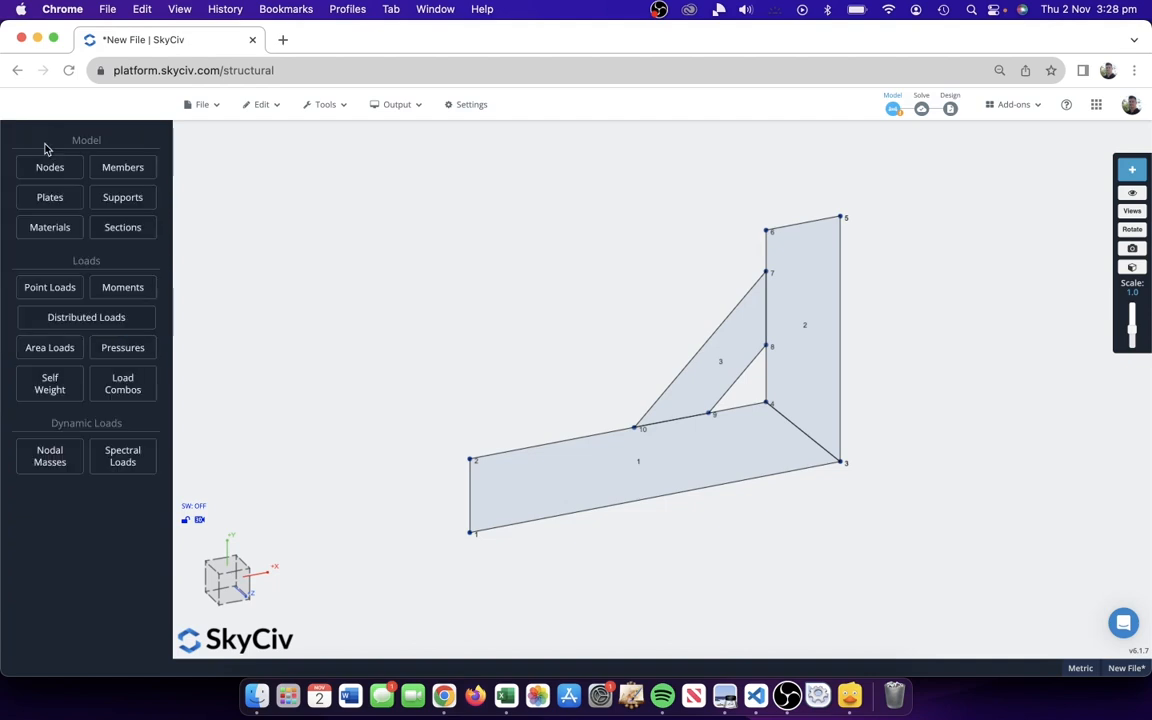
{"action": "left_click", "coordinate": [123, 198]}
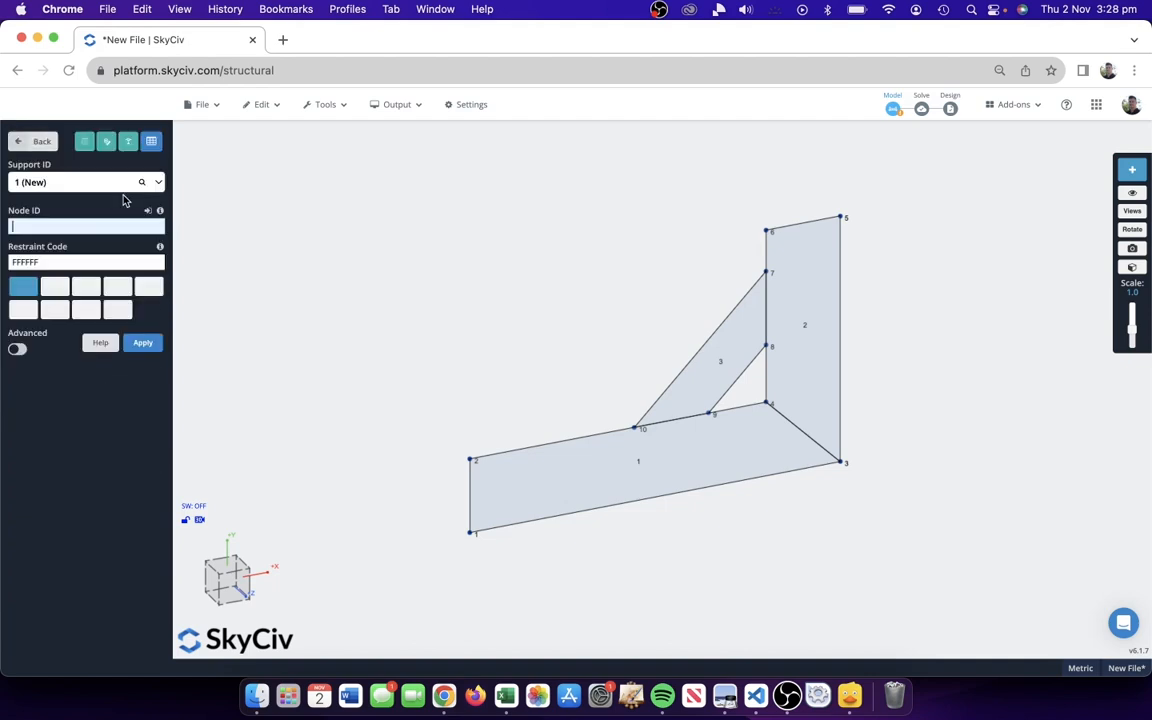
{"action": "left_click", "coordinate": [470, 530]}
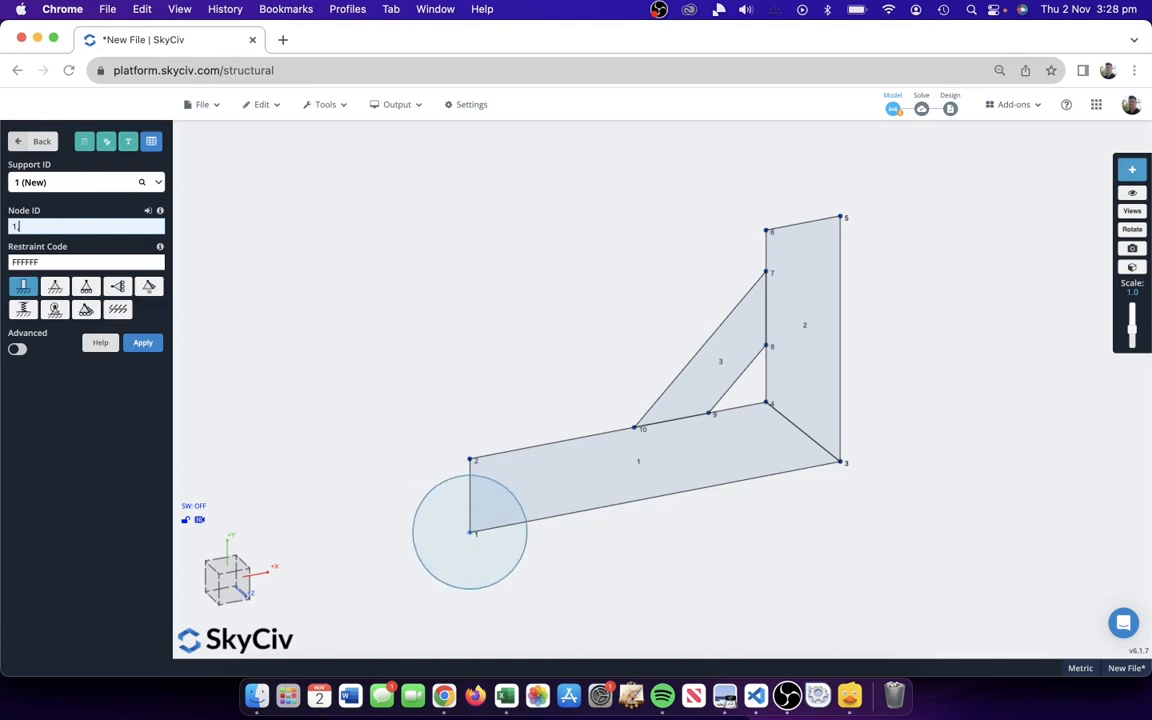
{"action": "left_click", "coordinate": [55, 287]}
{"action": "left_click", "coordinate": [145, 347]}
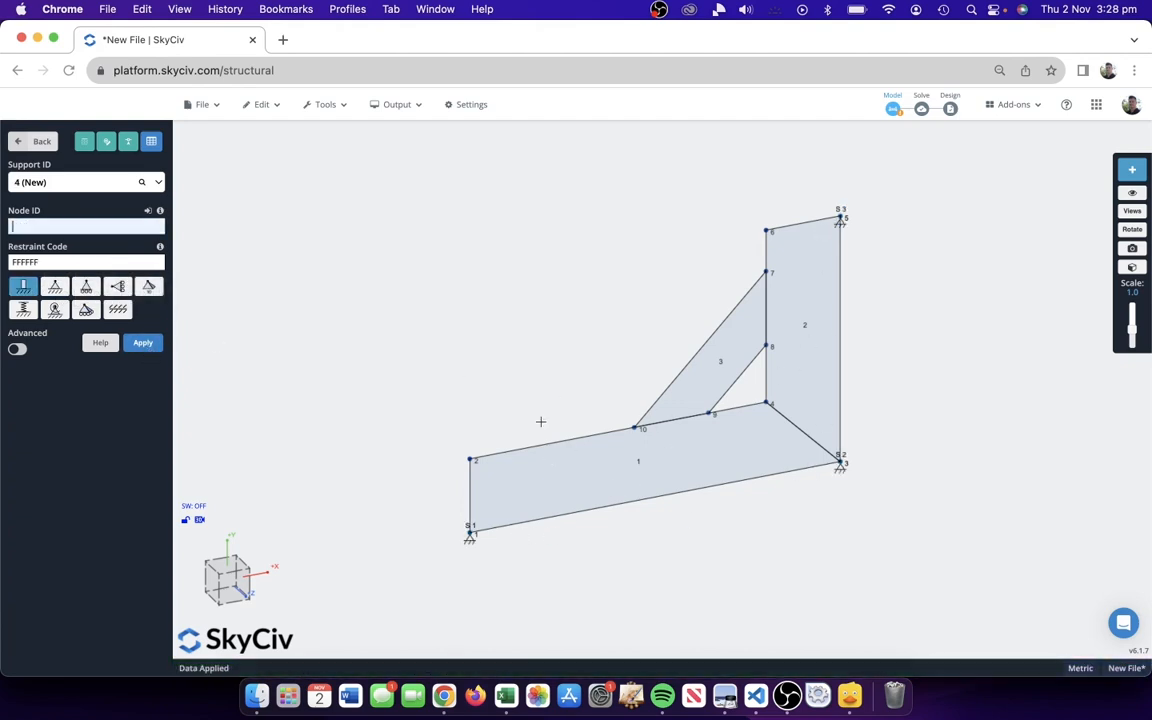
{"action": "left_click", "coordinate": [636, 301]}
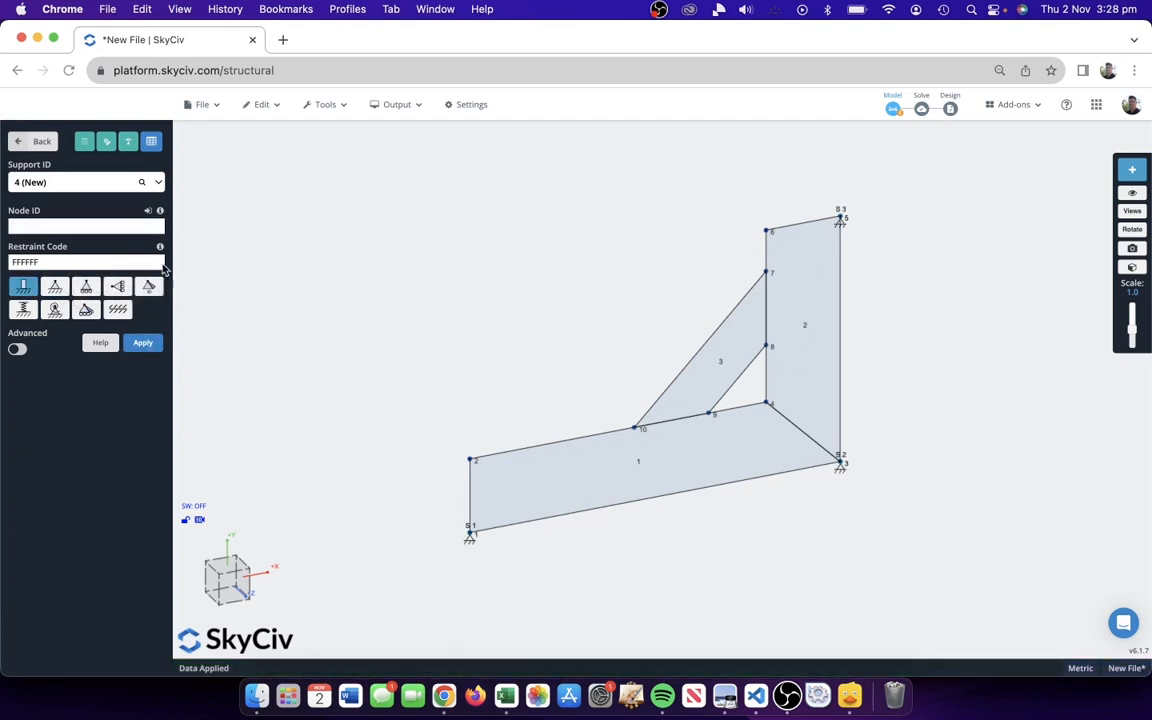
- Apply a point load with a Y magnitude of -10 kN at node 10
{"action": "left_click", "coordinate": [43, 143]}
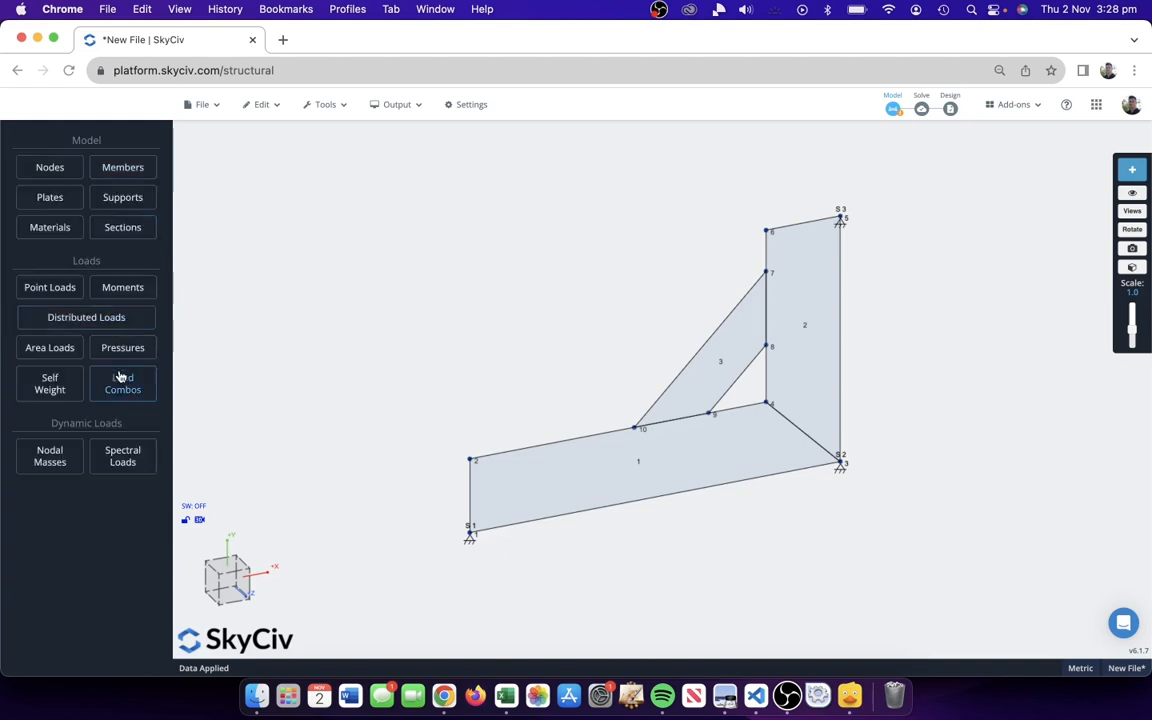
{"action": "left_click", "coordinate": [77, 289]}
{"action": "type", "text": "10"}
{"action": "key", "text": "Tab"}
{"action": "key", "text": "Tab"}
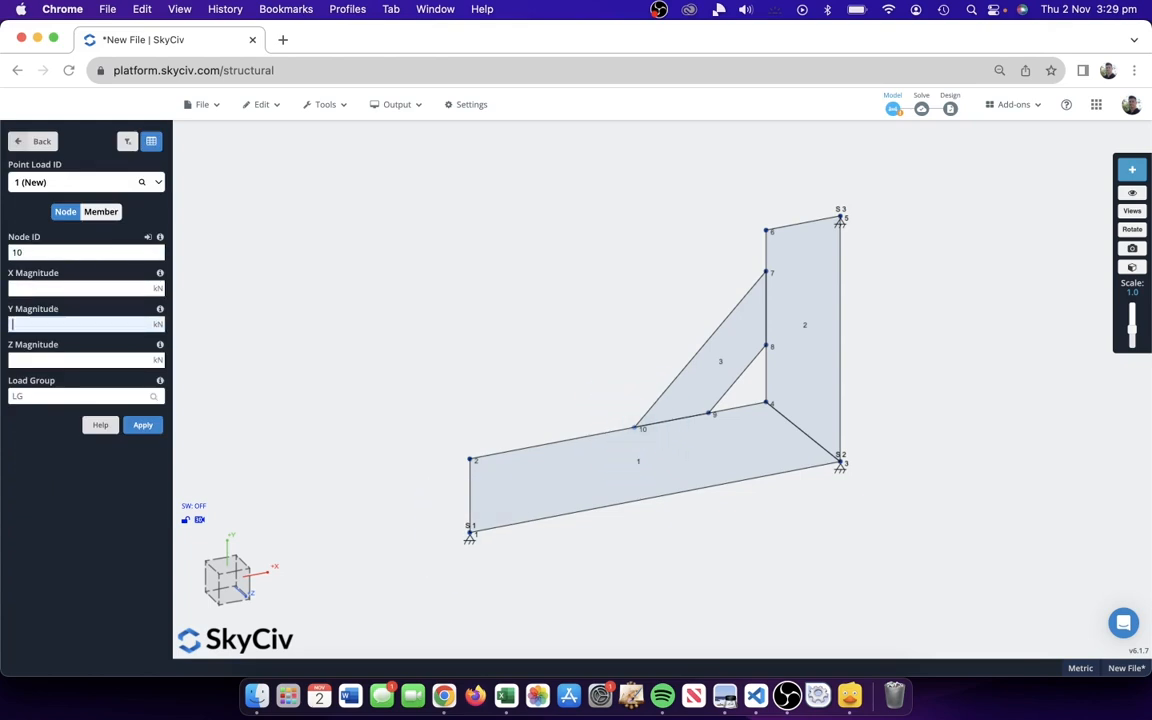
{"action": "type", "text": "-10"}
{"action": "key", "text": "Return"}
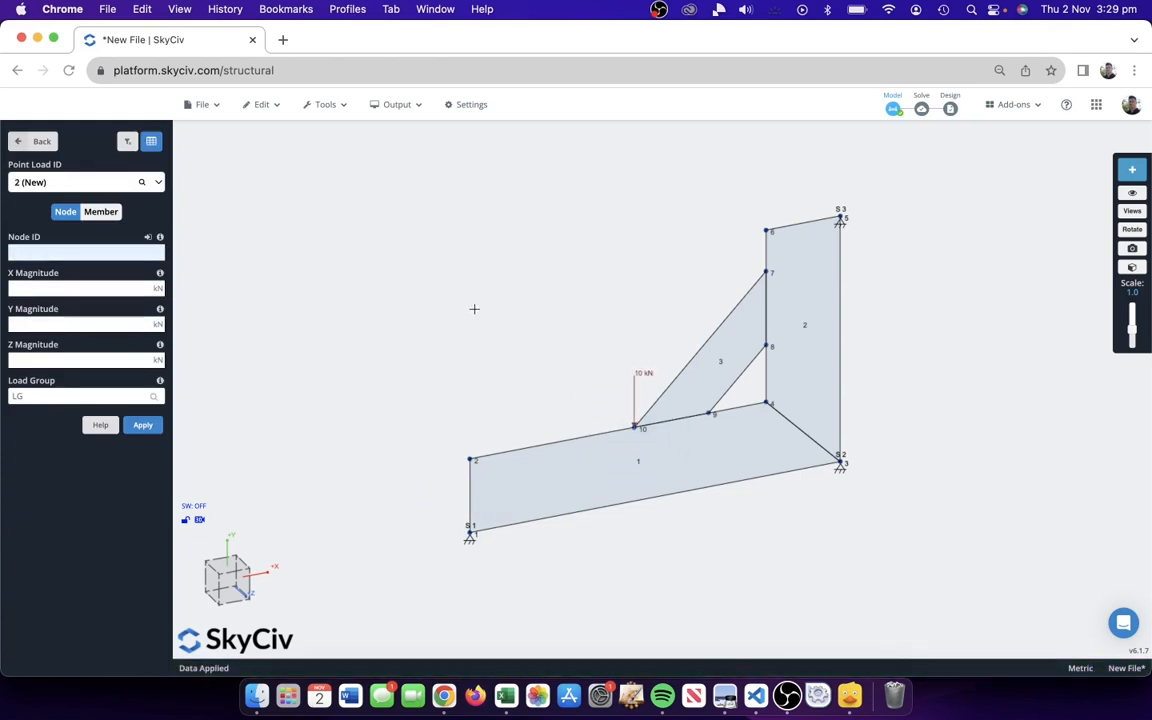
- Examine the node IDs of the lower plate and the diagonal brace to check whether they share nodes 9 and 10
{"action": "left_click_drag", "start_coordinate": [469, 297], "coordinate": [498, 295]}
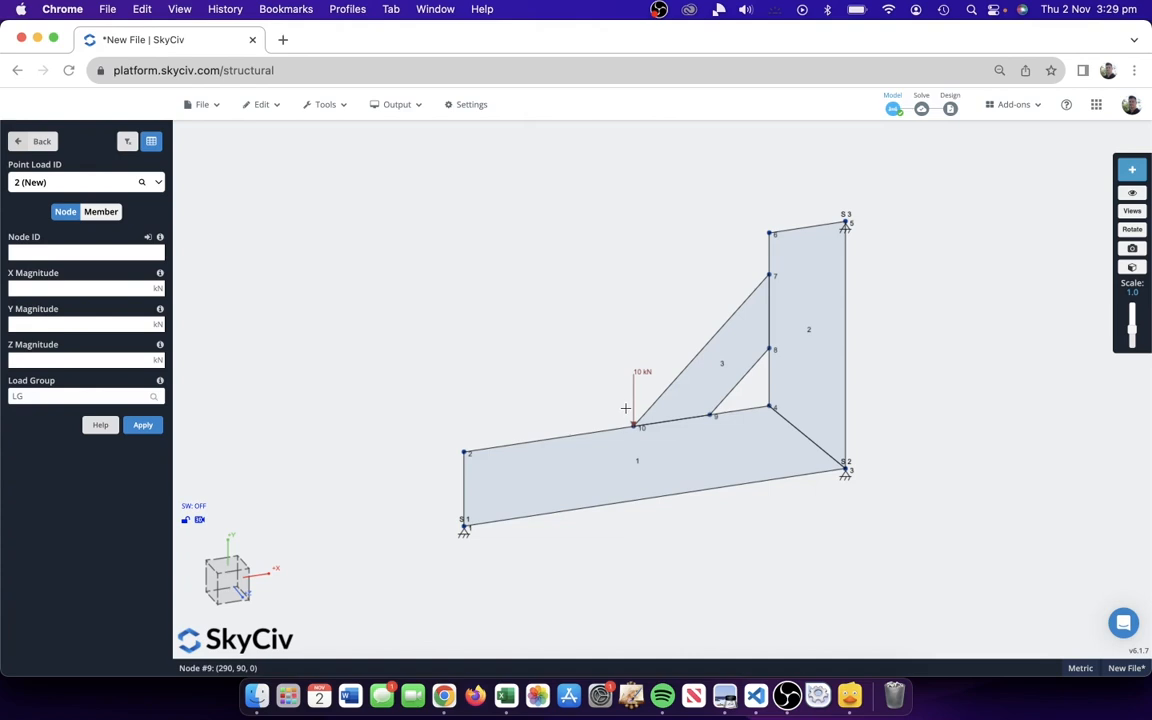
{"action": "left_click", "coordinate": [553, 470]}
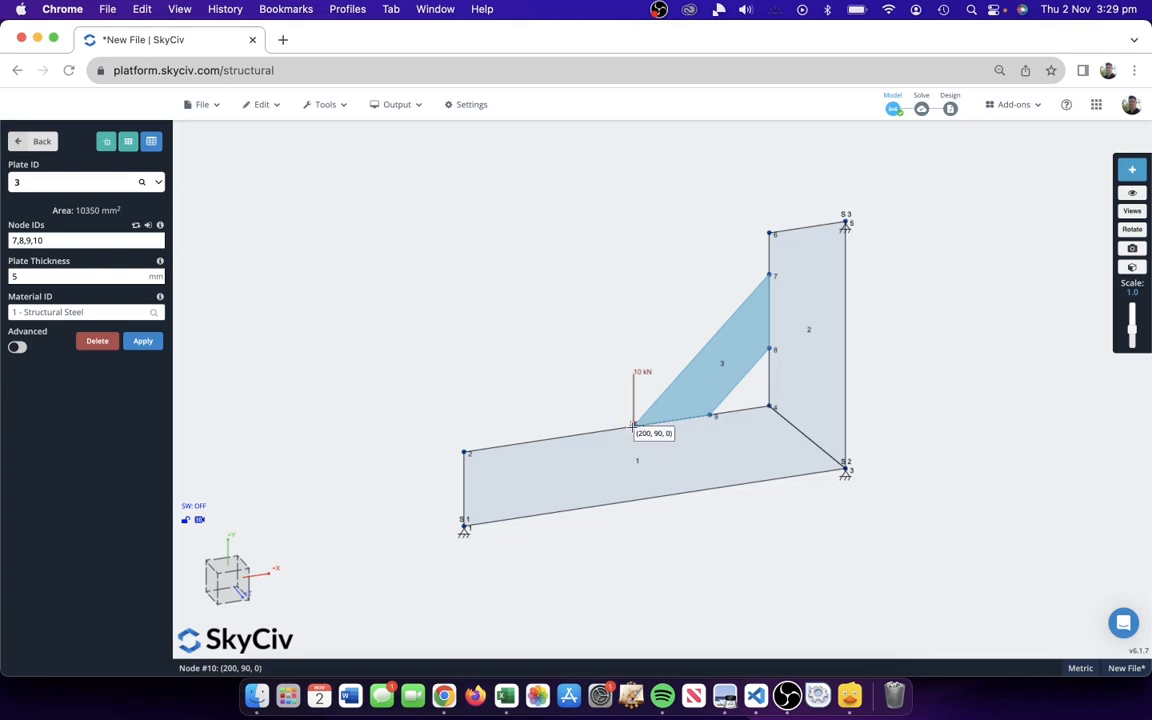
{"action": "left_click", "coordinate": [615, 452]}
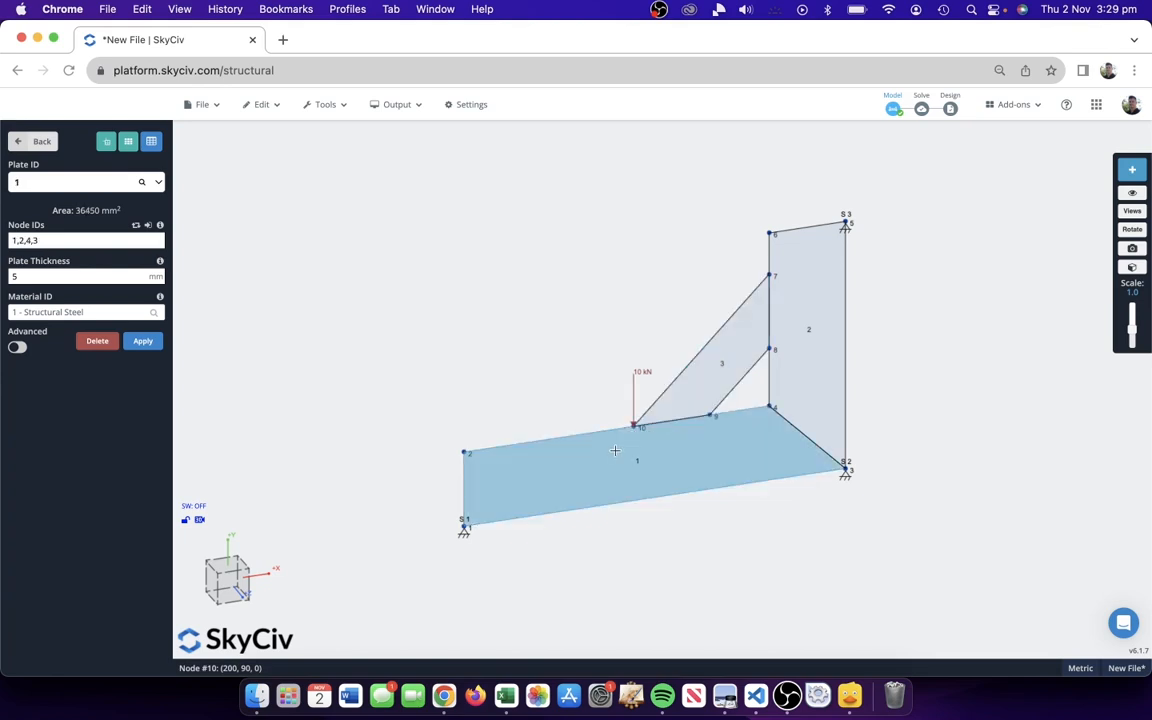
{"action": "left_click", "coordinate": [705, 394]}
{"action": "left_click", "coordinate": [726, 438]}
{"action": "left_click", "coordinate": [37, 241]}
{"action": "key", "text": "BackSpace"}
{"action": "type", "text": "3"}
{"action": "left_click", "coordinate": [488, 237]}
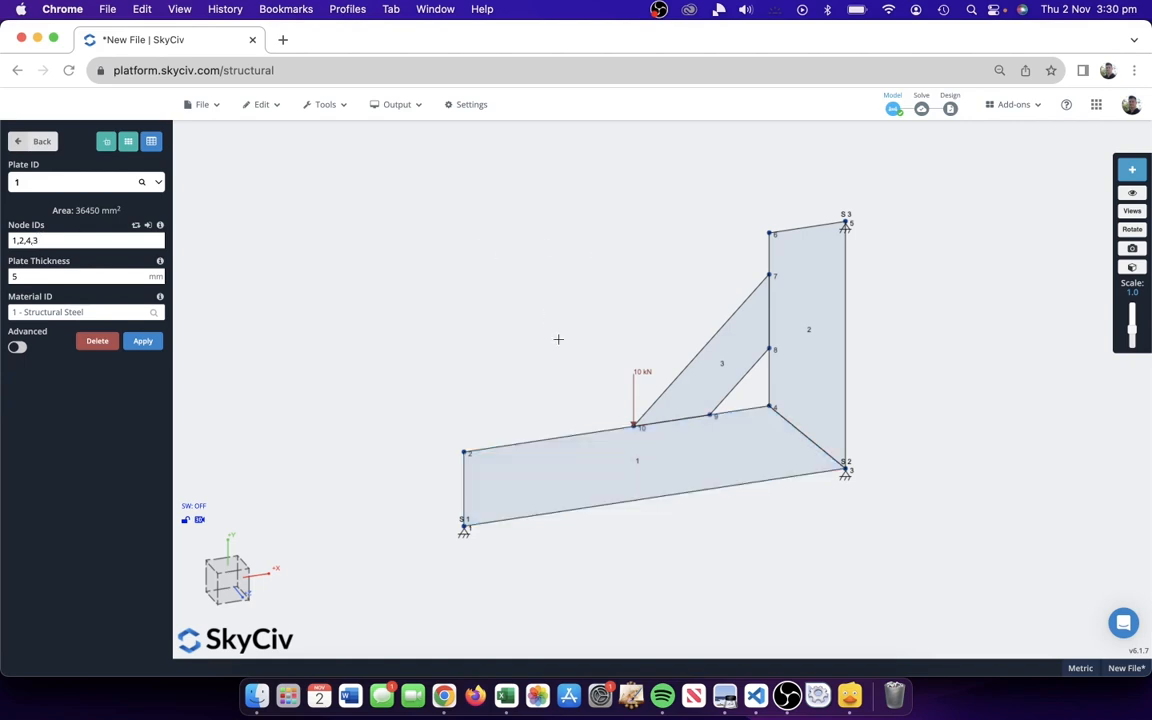
- Mesh the lower plate with unstructured quadrilaterals, the Frontal method and a 9 mm physical size, including nodes 9 and 10
{"action": "left_click", "coordinate": [593, 486]}
{"action": "left_click", "coordinate": [260, 105]}
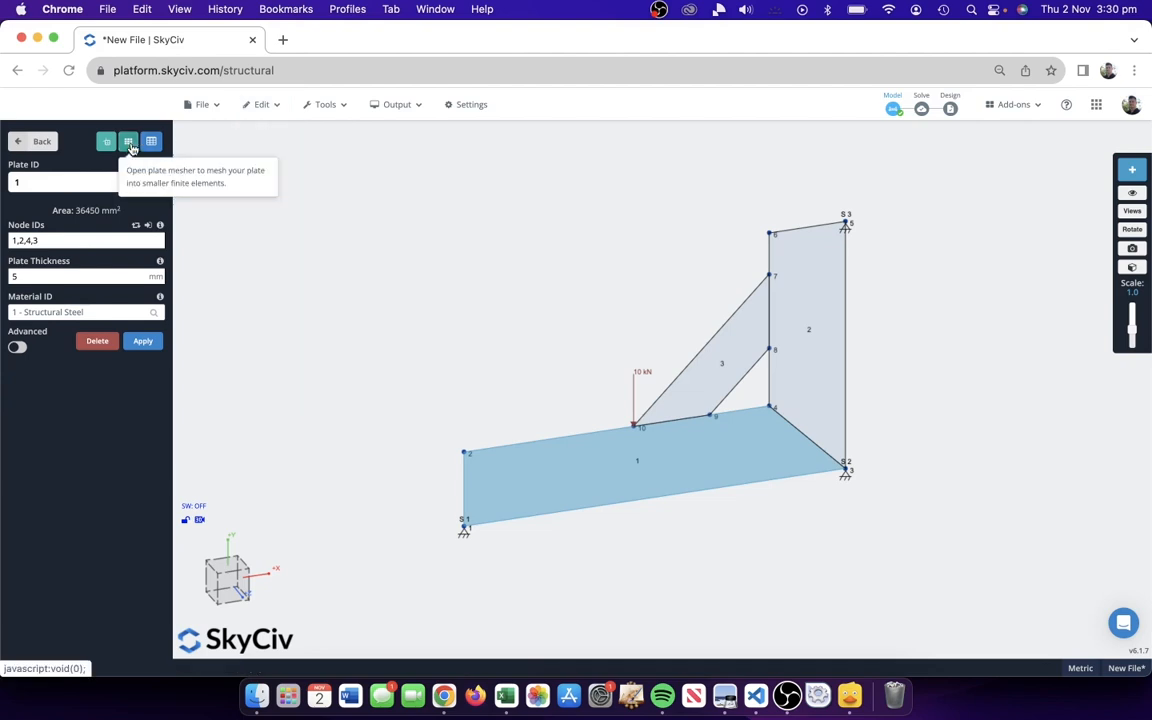
{"action": "right_click", "coordinate": [597, 472]}
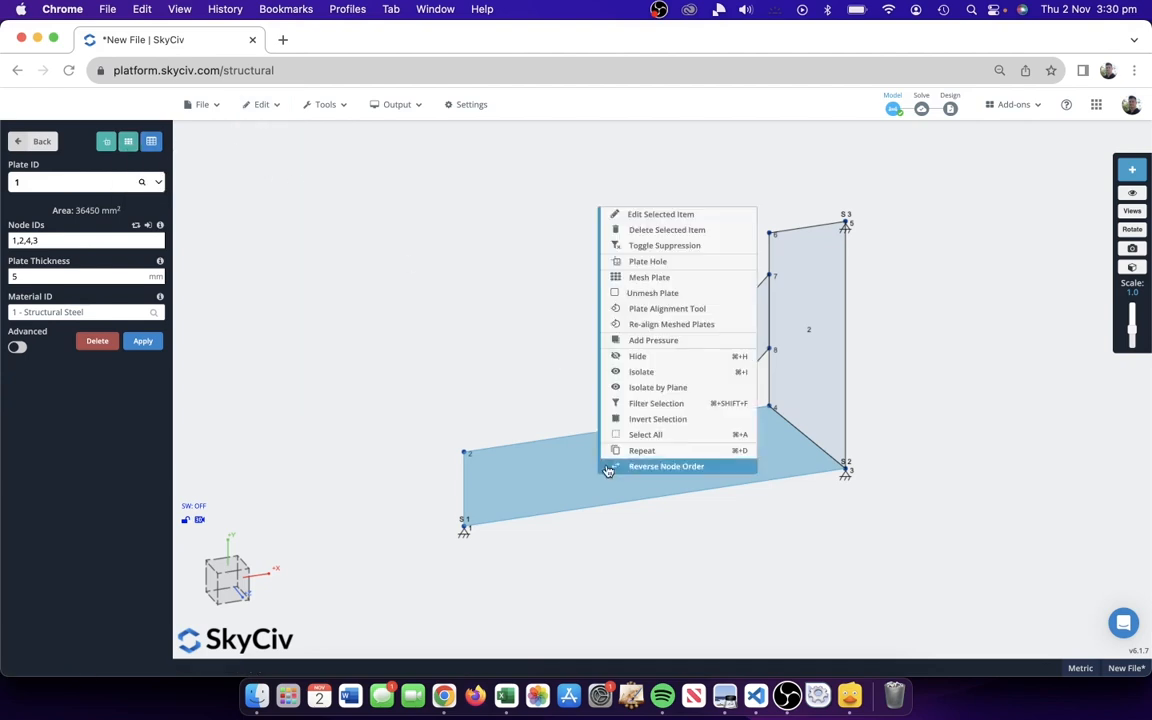
{"action": "left_click", "coordinate": [675, 278]}
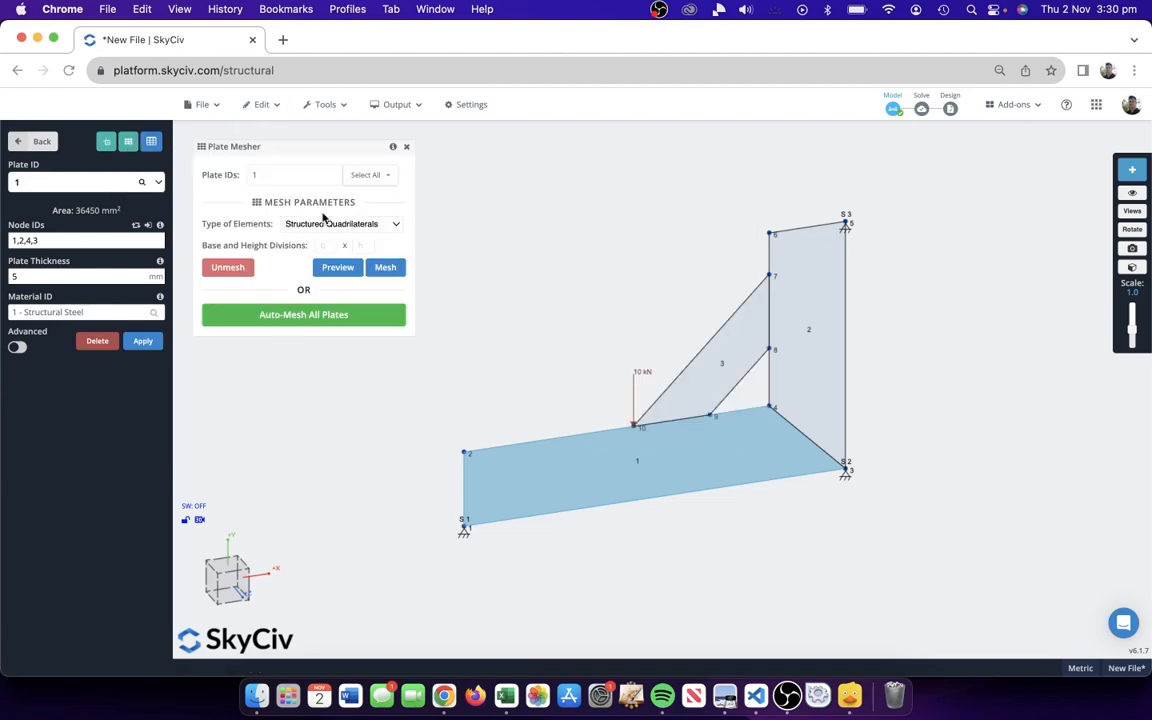
{"action": "left_click", "coordinate": [319, 225]}
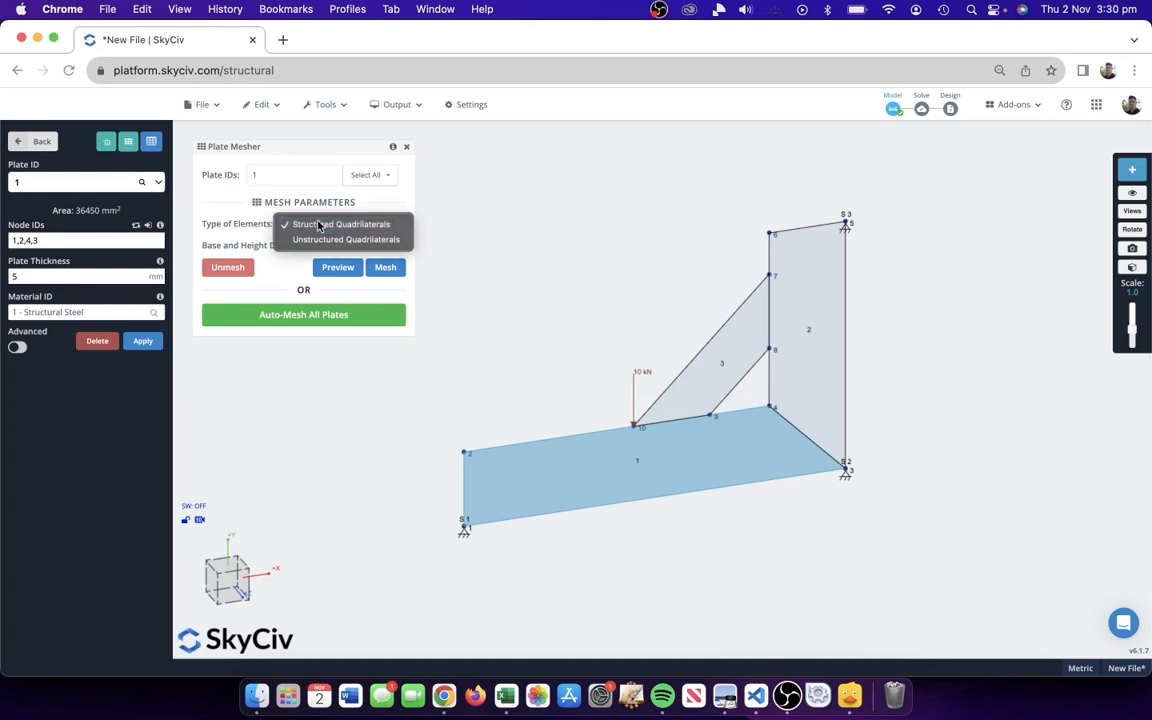
{"action": "left_click", "coordinate": [319, 225]}
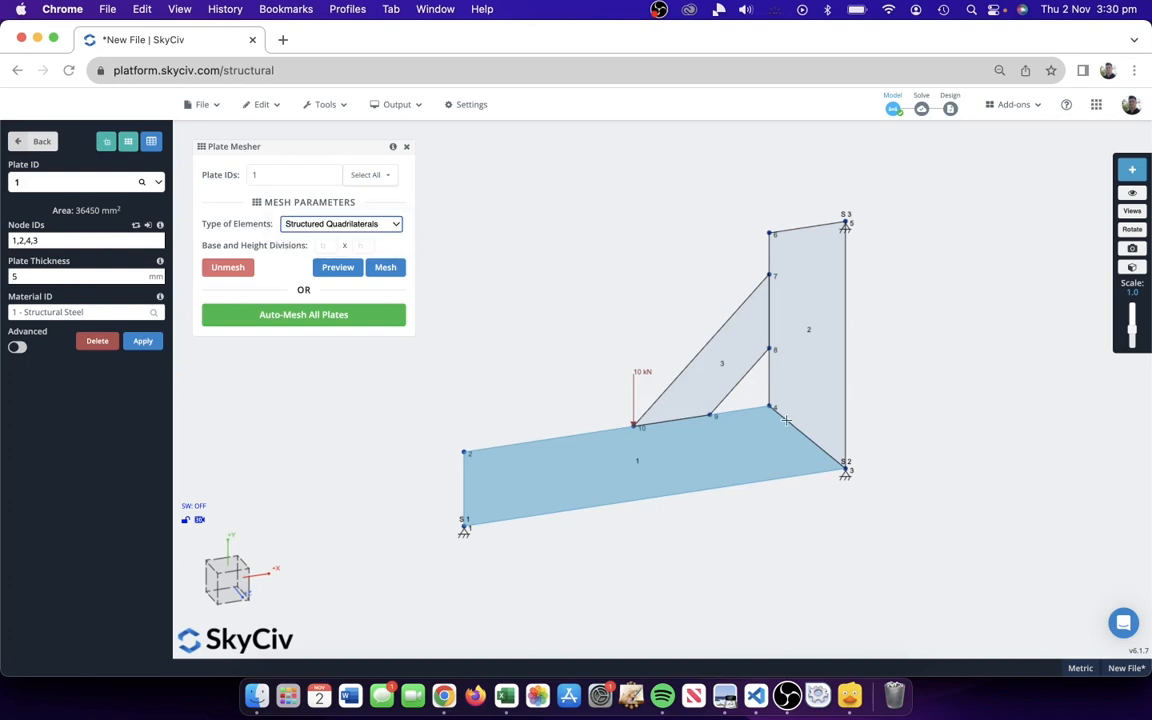
{"action": "left_click", "coordinate": [348, 226]}
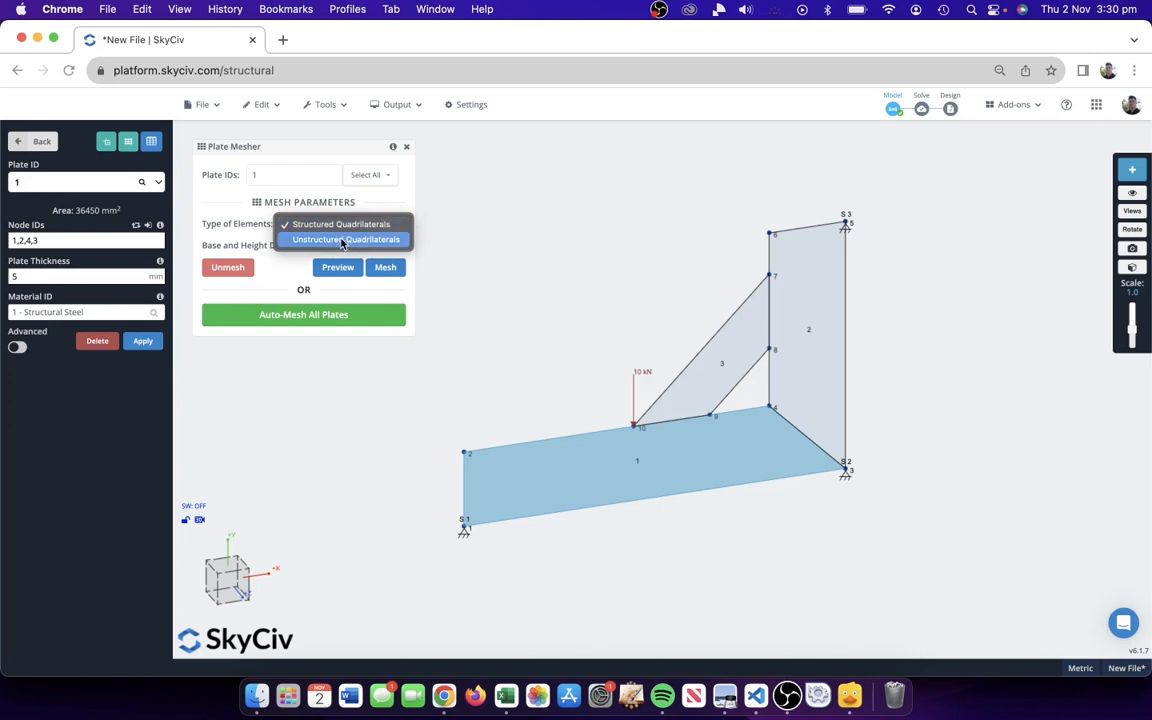
{"action": "left_click", "coordinate": [345, 240]}
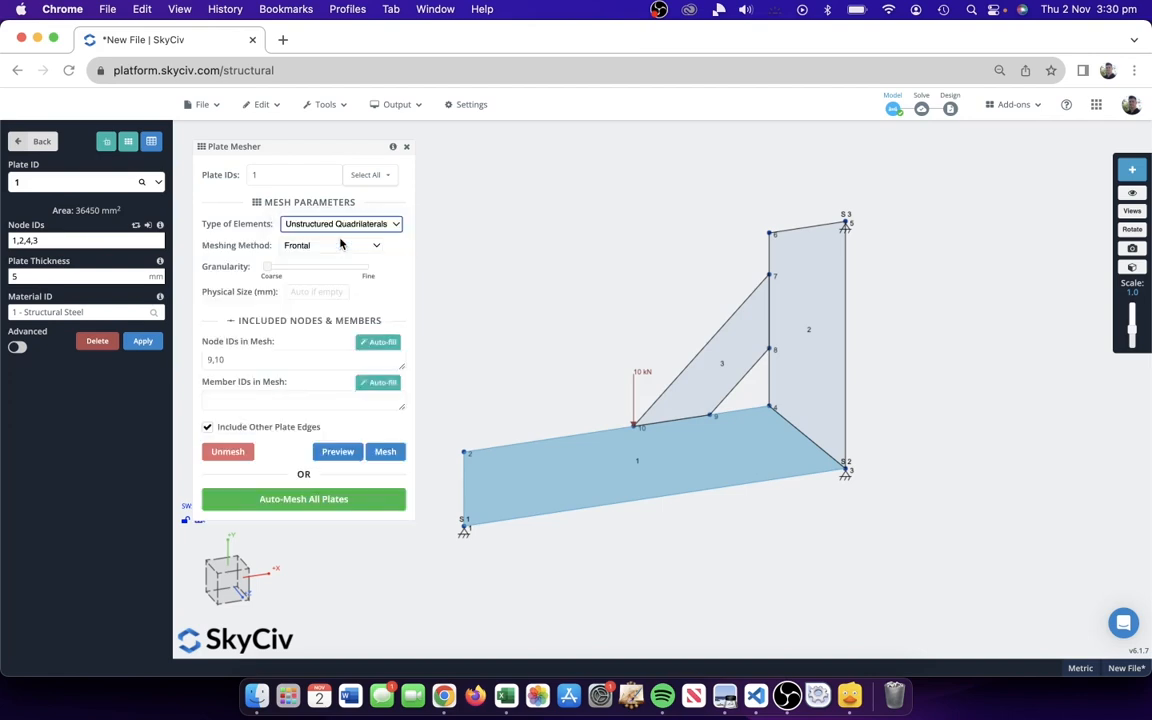
{"action": "left_click_drag", "start_coordinate": [268, 267], "coordinate": [325, 271]}
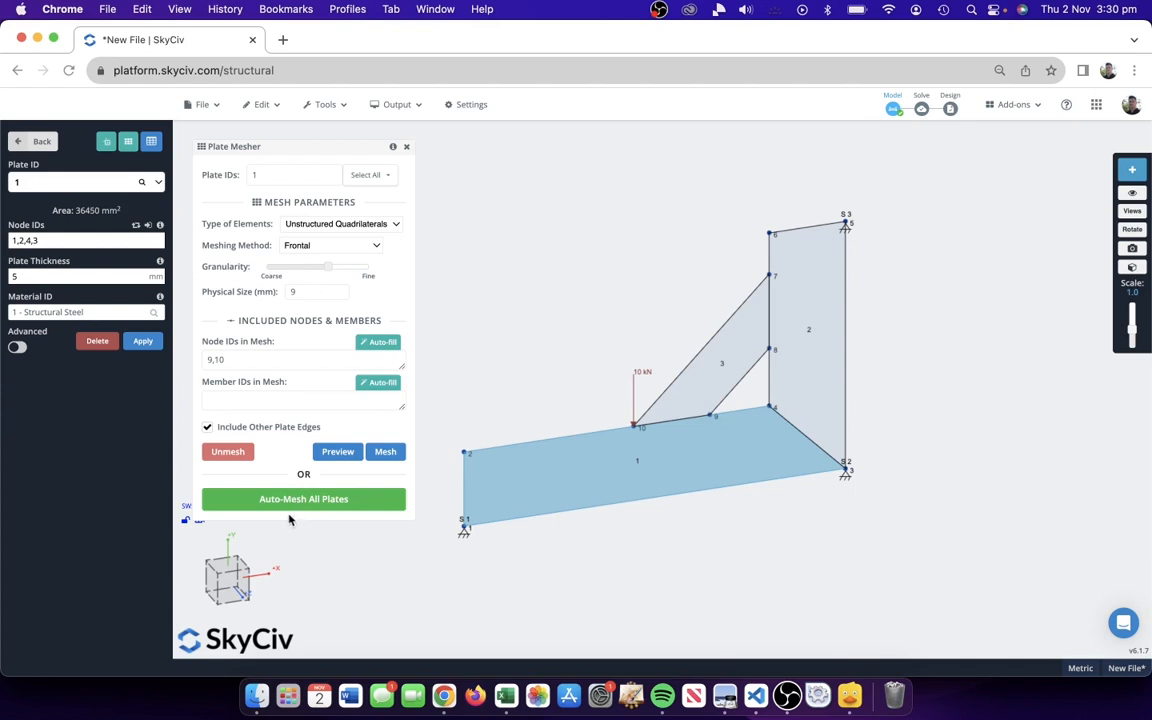
{"action": "left_click", "coordinate": [233, 360]}
{"action": "left_click", "coordinate": [383, 454]}
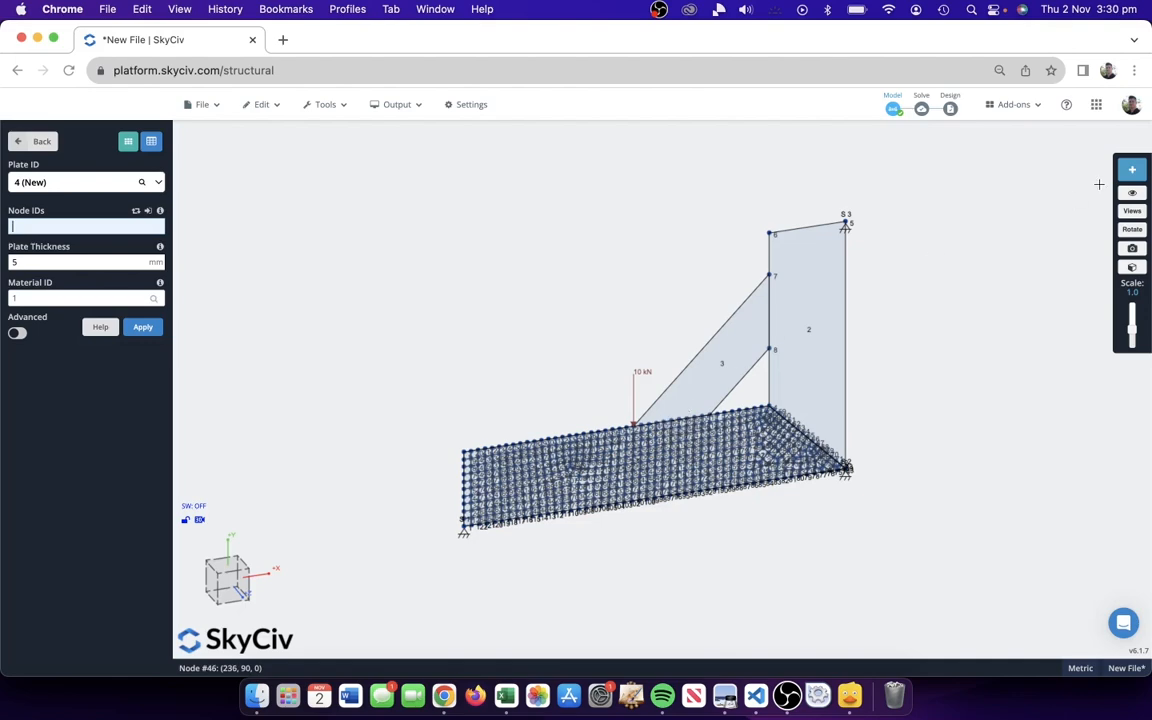
- Hide the plate mesh nodes so only the mesh lines and main nodes are displayed
{"action": "left_click", "coordinate": [1129, 196]}
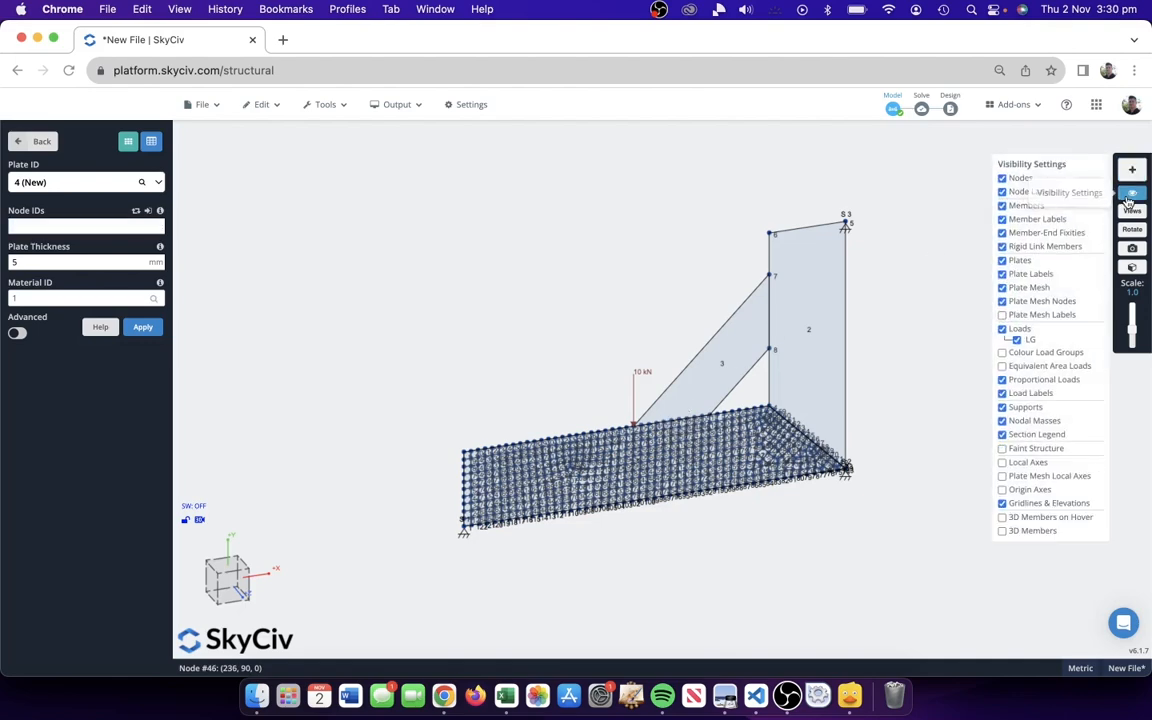
{"action": "left_click", "coordinate": [1027, 303]}
{"action": "scroll", "coordinate": [661, 415], "scroll_direction": "up", "scroll_amount": 5}
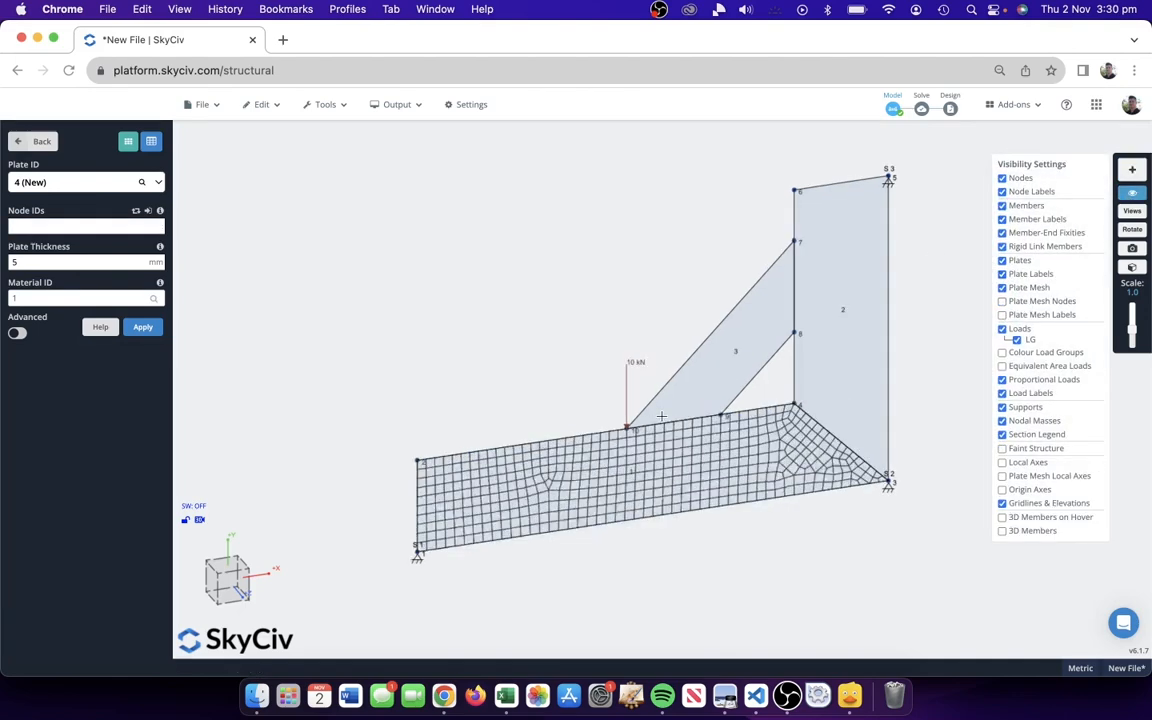
- Mesh the diagonal brace plate on its own with unstructured quadrilaterals and the Frontal method, including nodes 43-51
{"action": "scroll", "coordinate": [661, 415], "scroll_direction": "up", "scroll_amount": 3}
{"action": "left_click", "coordinate": [800, 323]}
{"action": "right_click", "coordinate": [800, 323]}
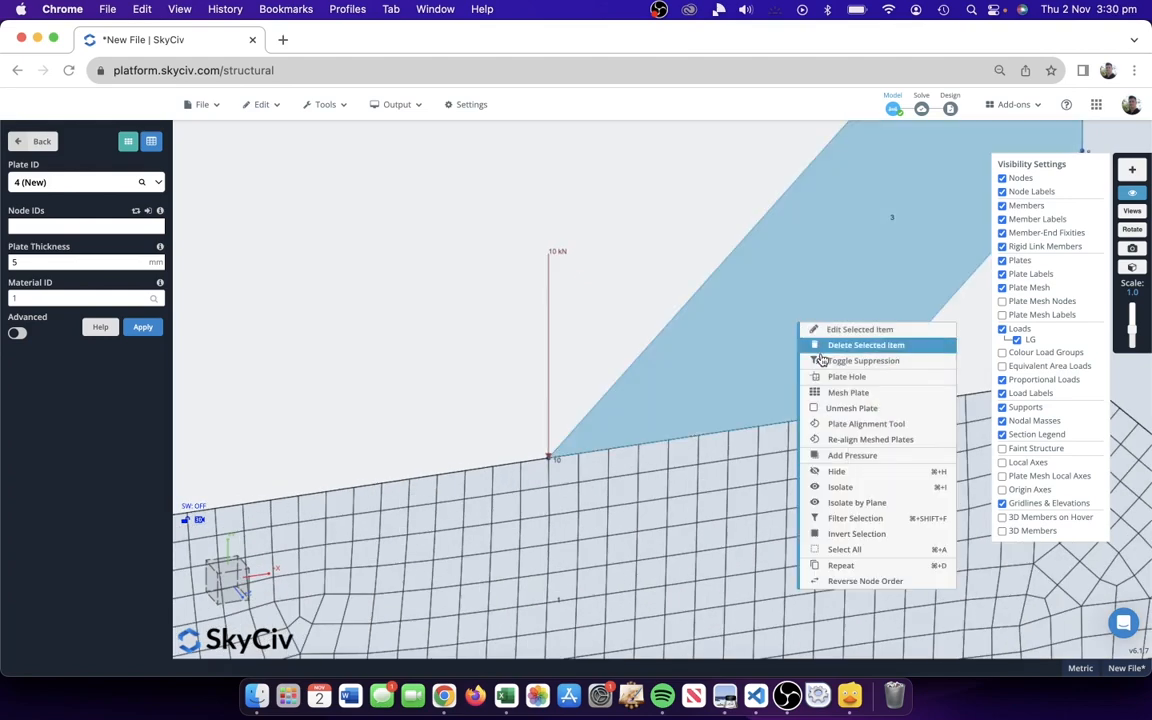
{"action": "left_click", "coordinate": [836, 392]}
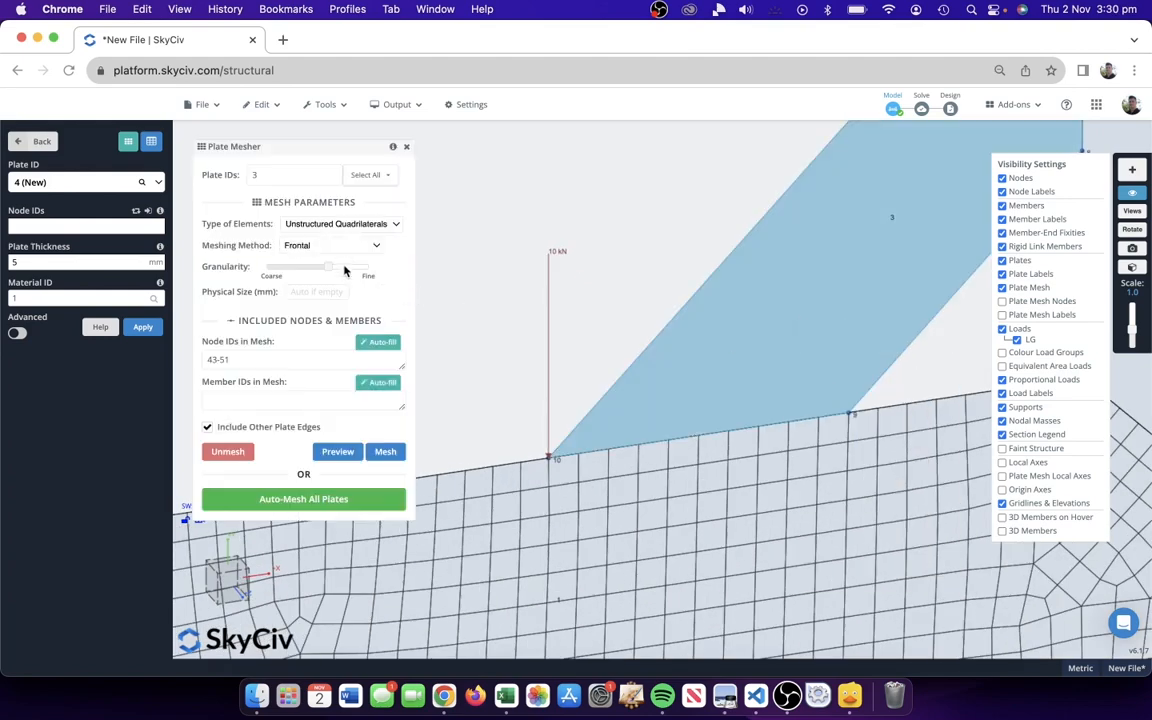
{"action": "left_click", "coordinate": [386, 452]}
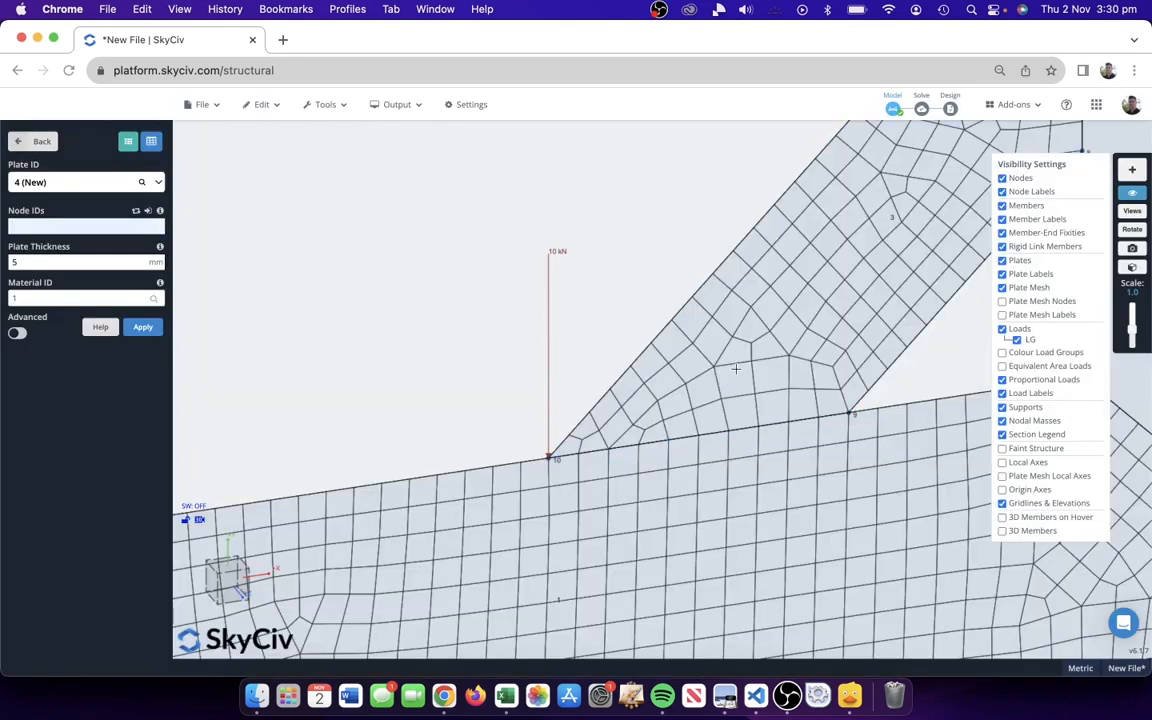
- Show the plate mesh nodes and examine how the brace mesh connects to the lower and vertical plates
{"action": "scroll", "coordinate": [852, 328], "scroll_direction": "down", "scroll_amount": 3}
{"action": "right_click_drag", "start_coordinate": [920, 338], "coordinate": [708, 362]}
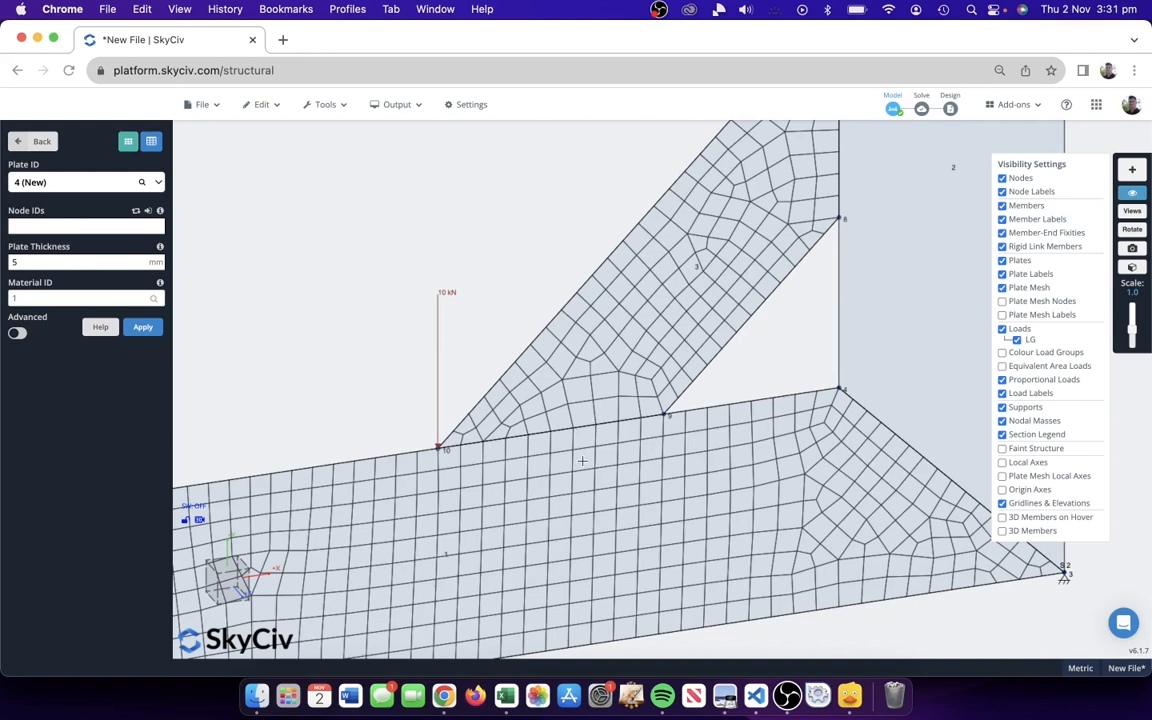
{"action": "scroll", "coordinate": [582, 460], "scroll_direction": "down", "scroll_amount": 5}
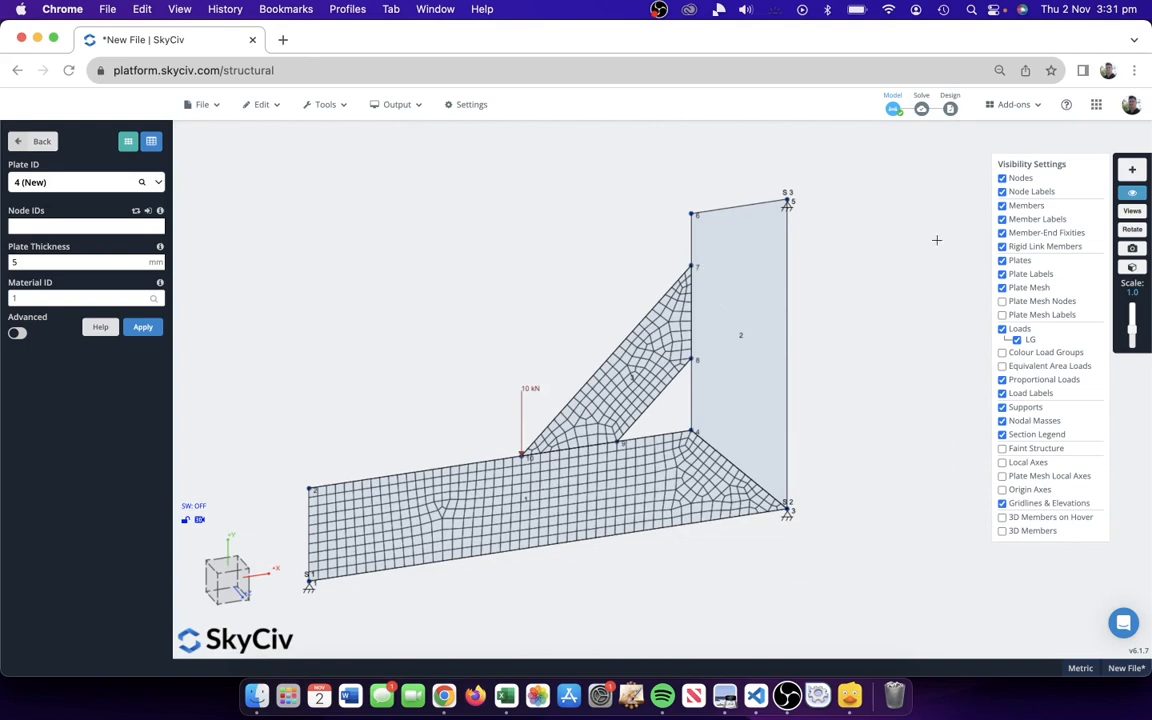
{"action": "left_click", "coordinate": [1022, 303]}
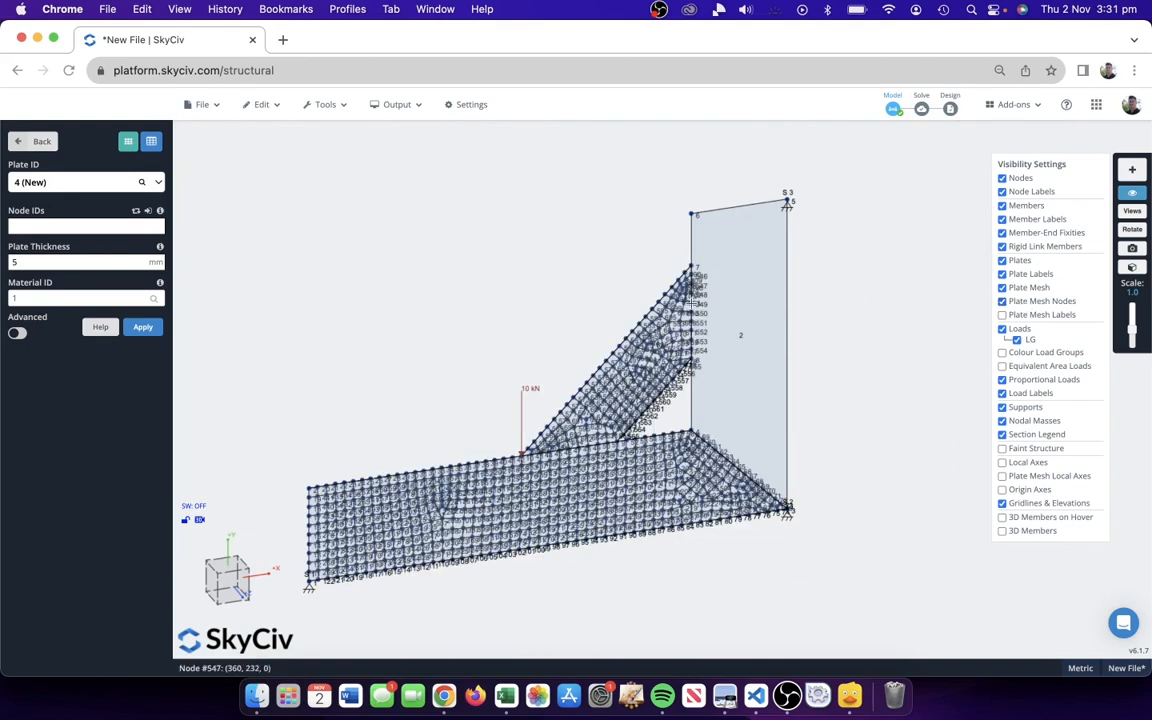
{"action": "mouse_move", "coordinate": [688, 270]}
{"action": "left_click", "coordinate": [1036, 291]}
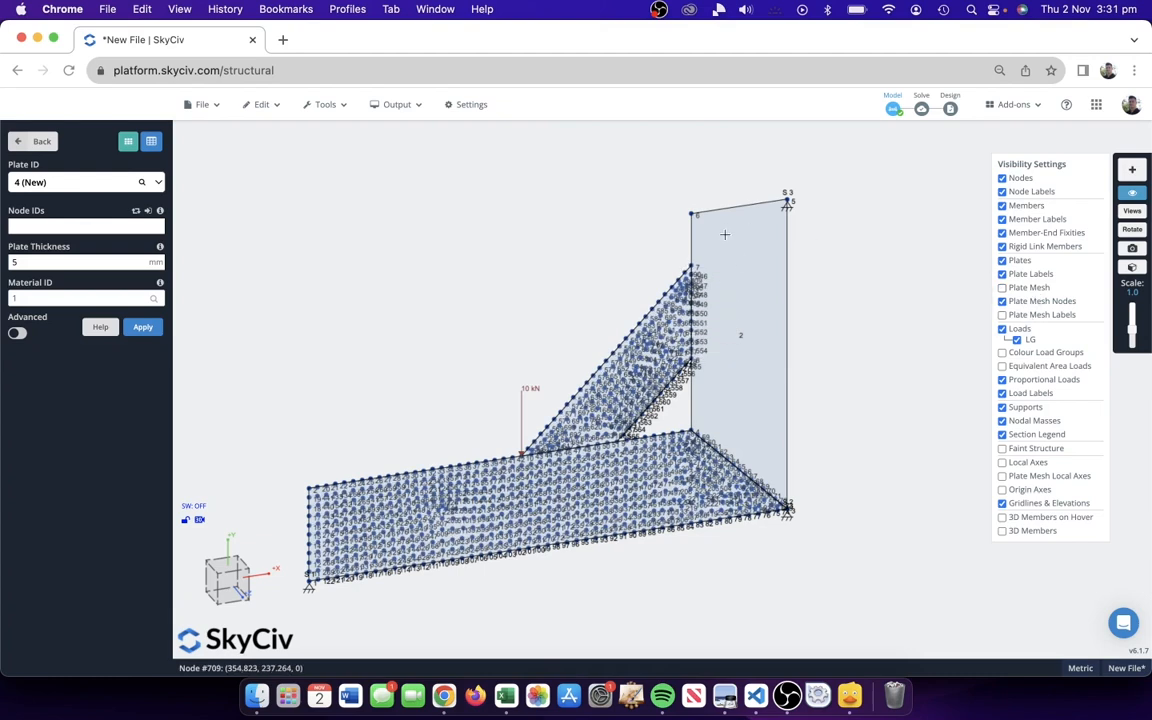
{"action": "left_click", "coordinate": [1037, 289]}
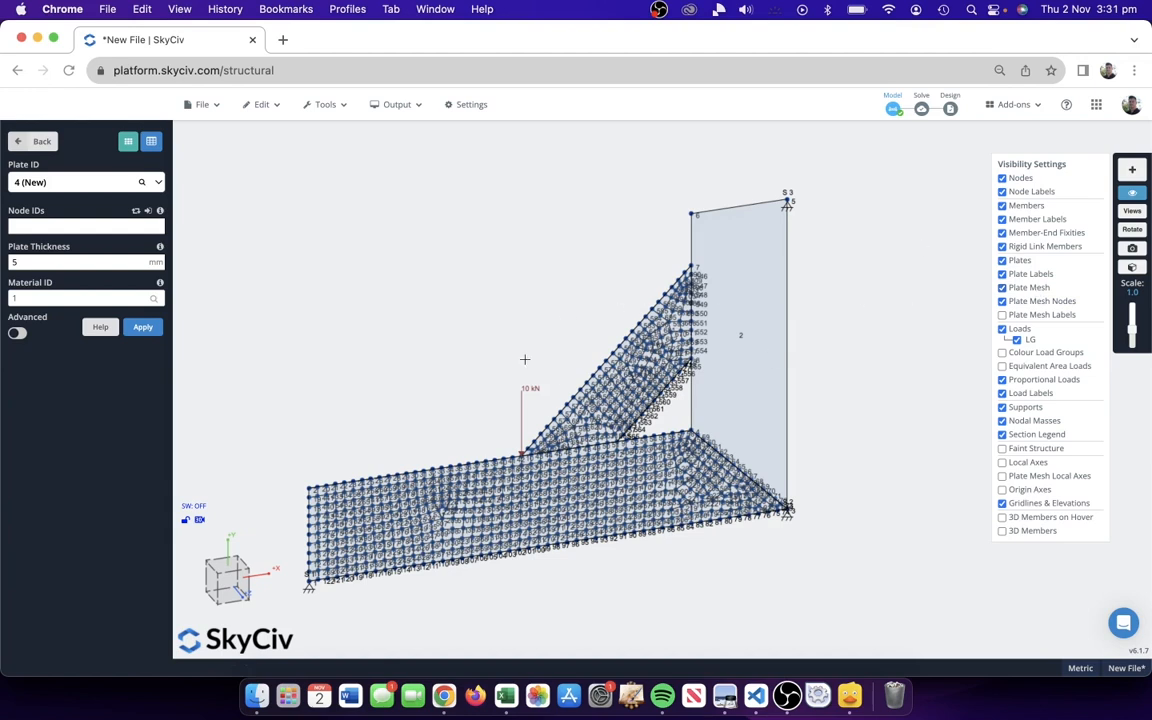
- Select the whole model and unmesh all its plates
{"action": "right_click", "coordinate": [480, 260]}
{"action": "left_click", "coordinate": [453, 253]}
{"action": "right_click", "coordinate": [454, 253]}
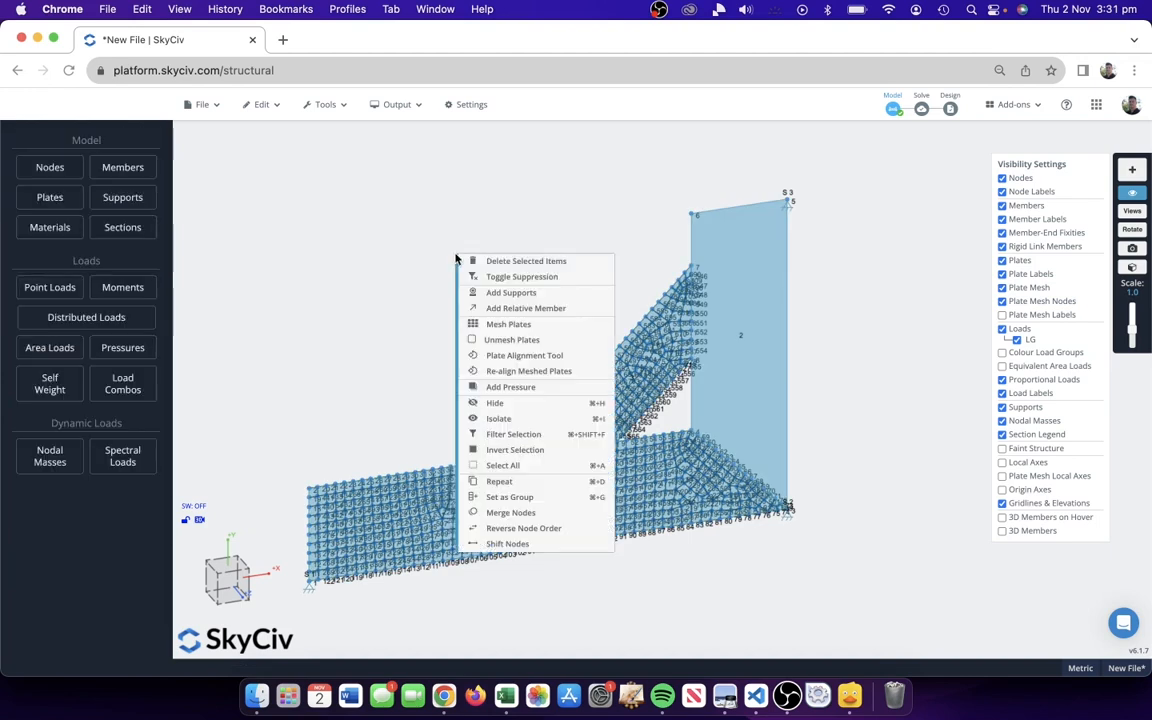
{"action": "left_click", "coordinate": [517, 337]}
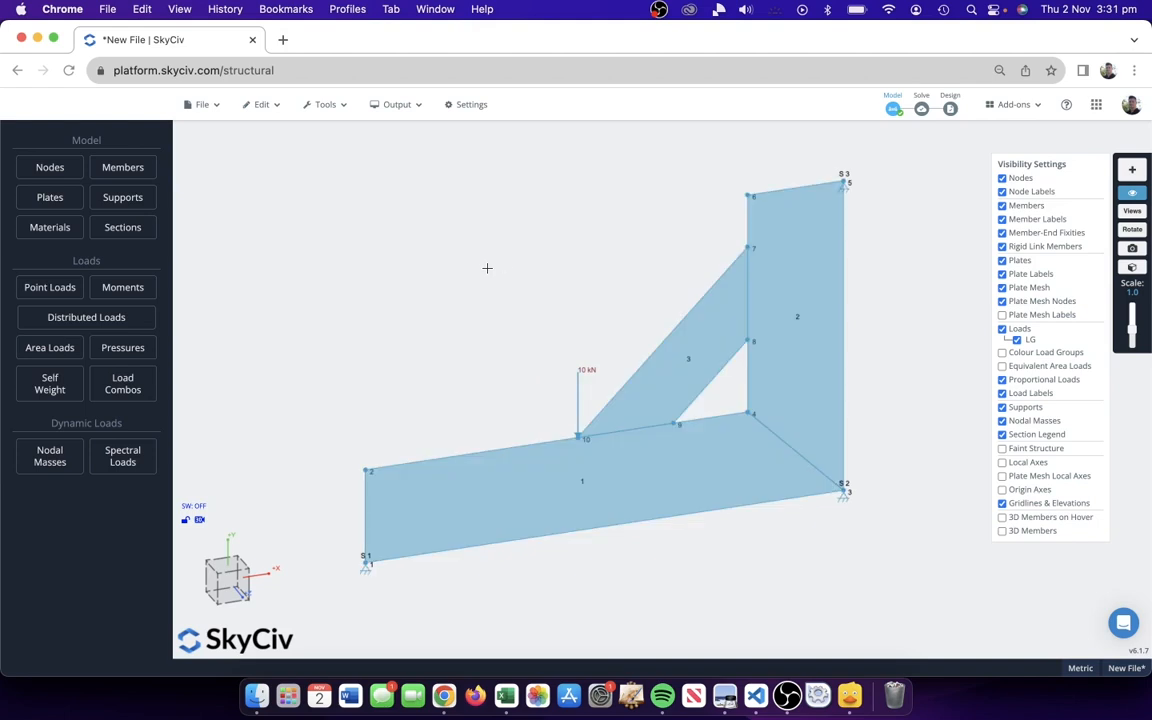
- Mesh plates 1, 2 and 3 together as unstructured quadrilaterals with the Frontal method and finer granularity, and hide the mesh nodes
{"action": "right_click", "coordinate": [491, 268]}
{"action": "left_click", "coordinate": [561, 369]}
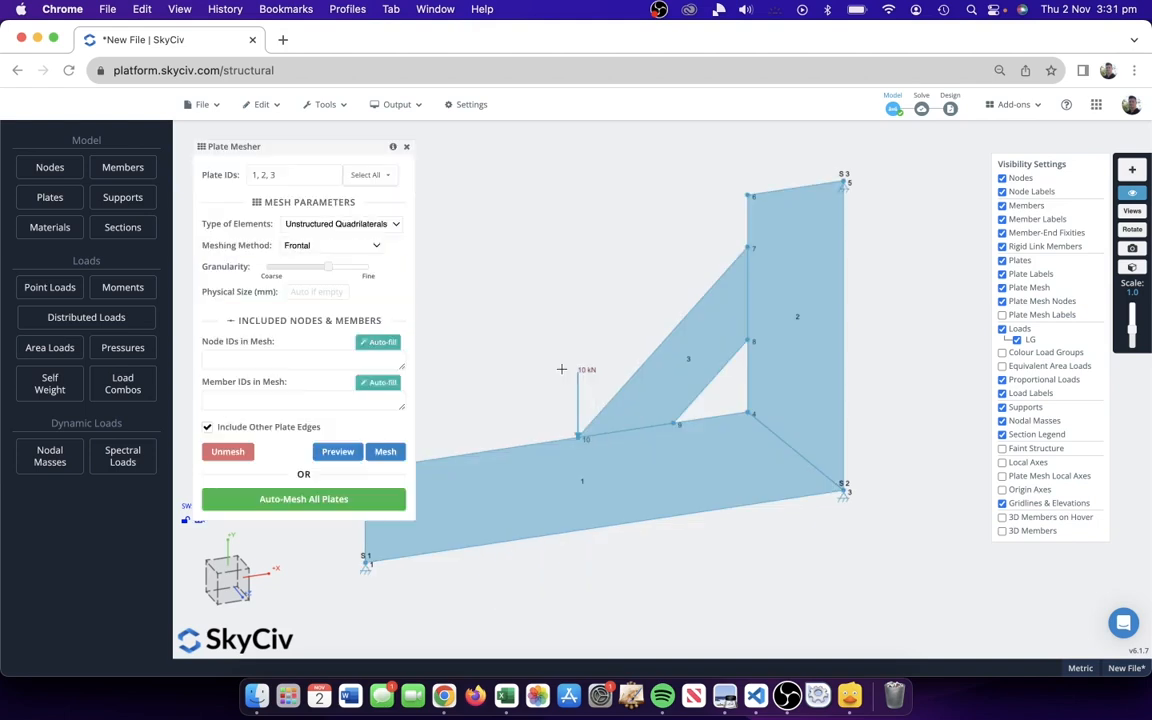
{"action": "left_click_drag", "start_coordinate": [327, 267], "coordinate": [344, 272]}
{"action": "left_click", "coordinate": [385, 452]}
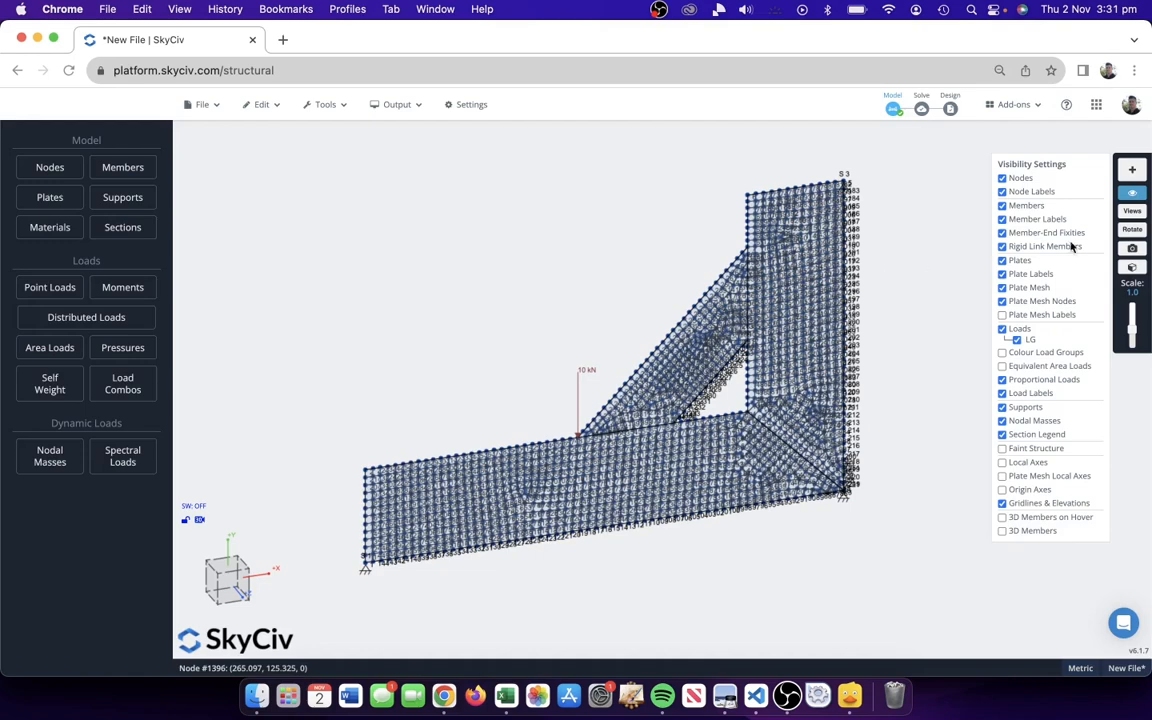
{"action": "left_click", "coordinate": [1033, 301]}
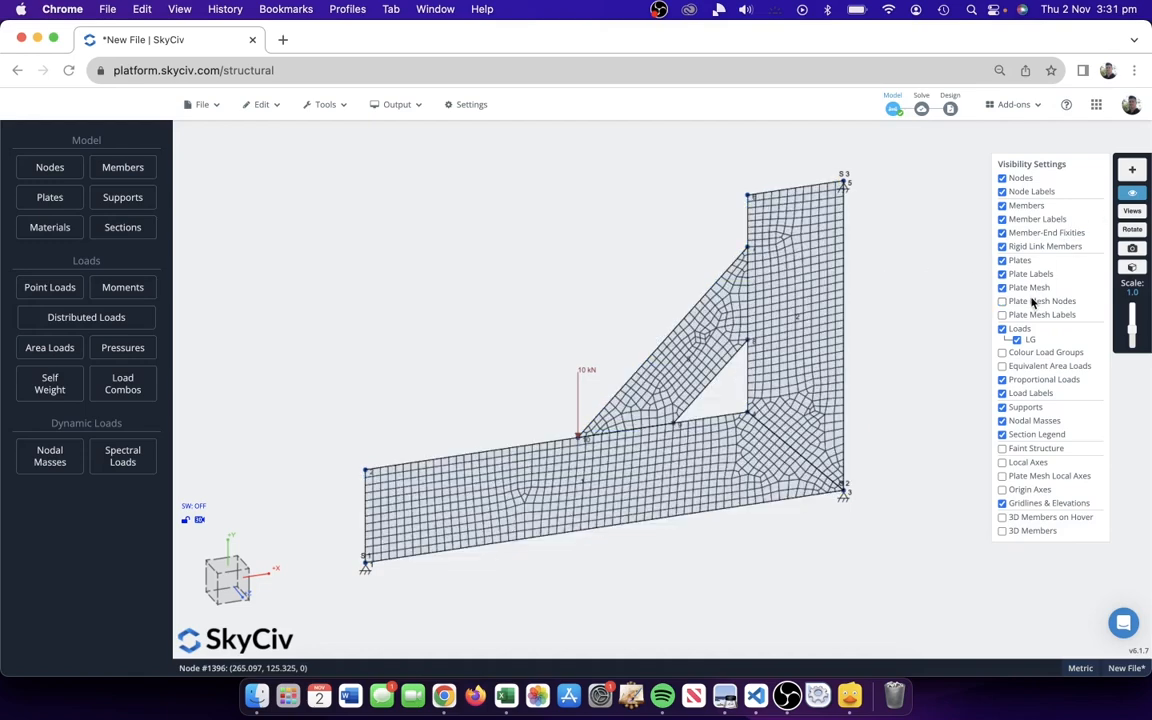
- Examine the combined mesh where the brace meets both plates and along the corner joint between the lower and vertical plates
{"action": "scroll", "coordinate": [760, 341], "scroll_direction": "up", "scroll_amount": 5}
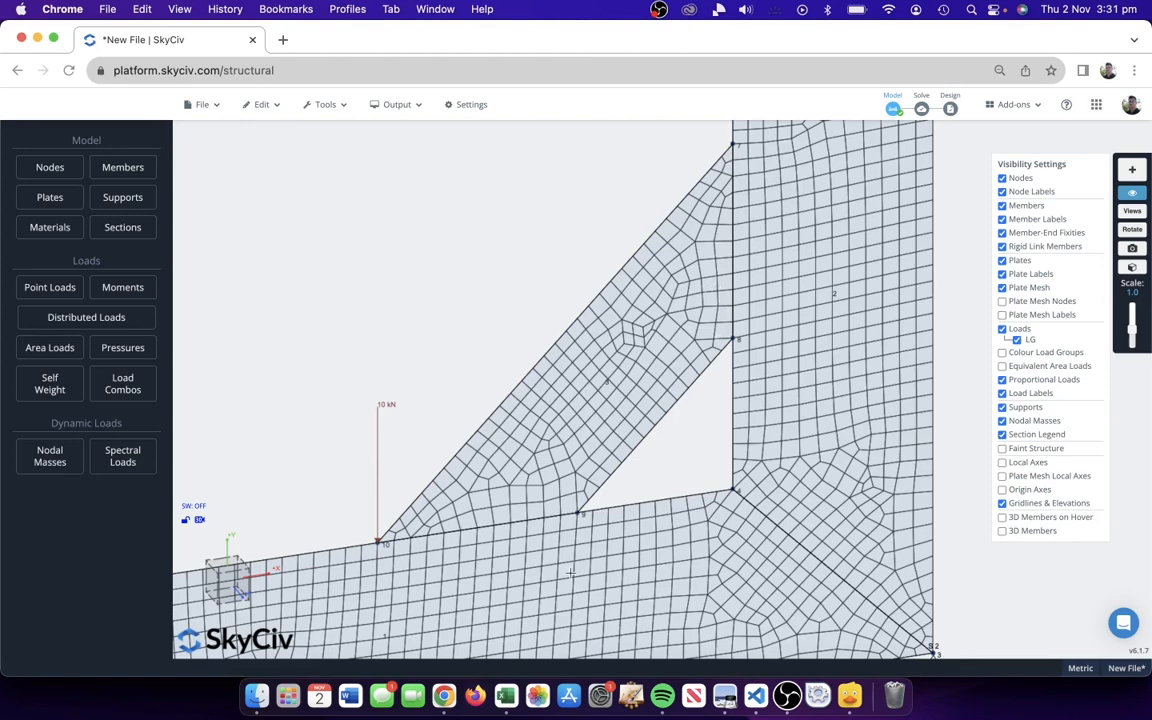
{"action": "scroll", "coordinate": [440, 364], "scroll_direction": "down", "scroll_amount": 3}
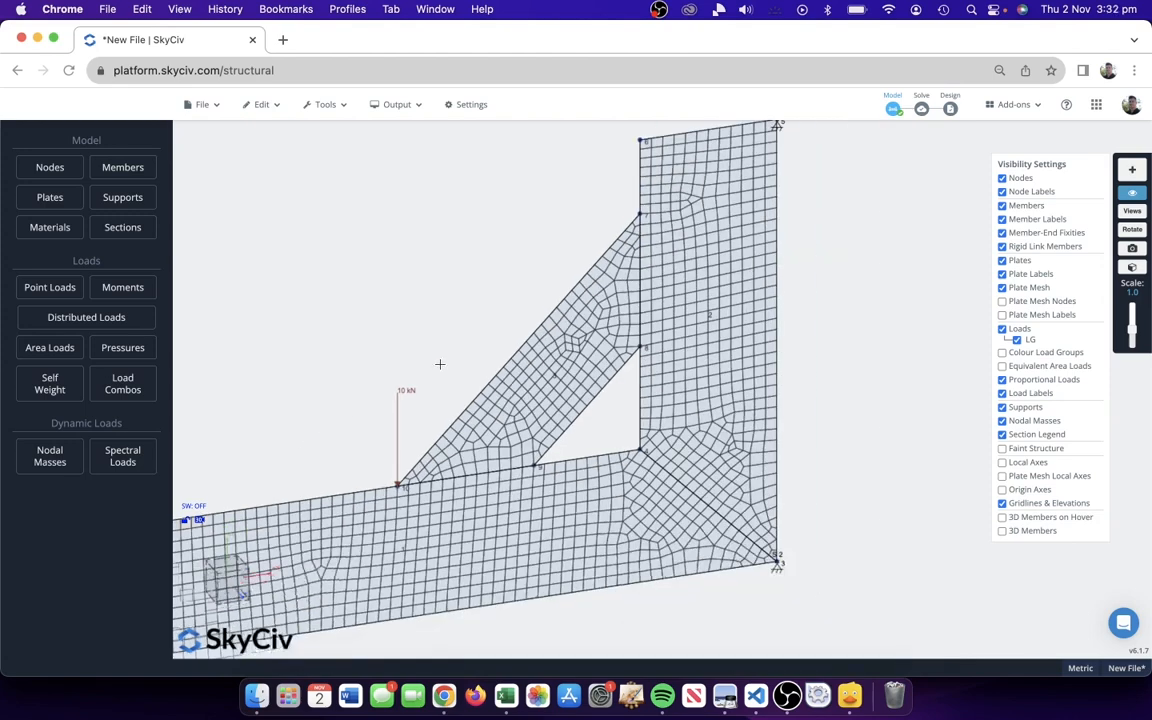
{"action": "right_click_drag", "start_coordinate": [441, 321], "coordinate": [570, 299]}
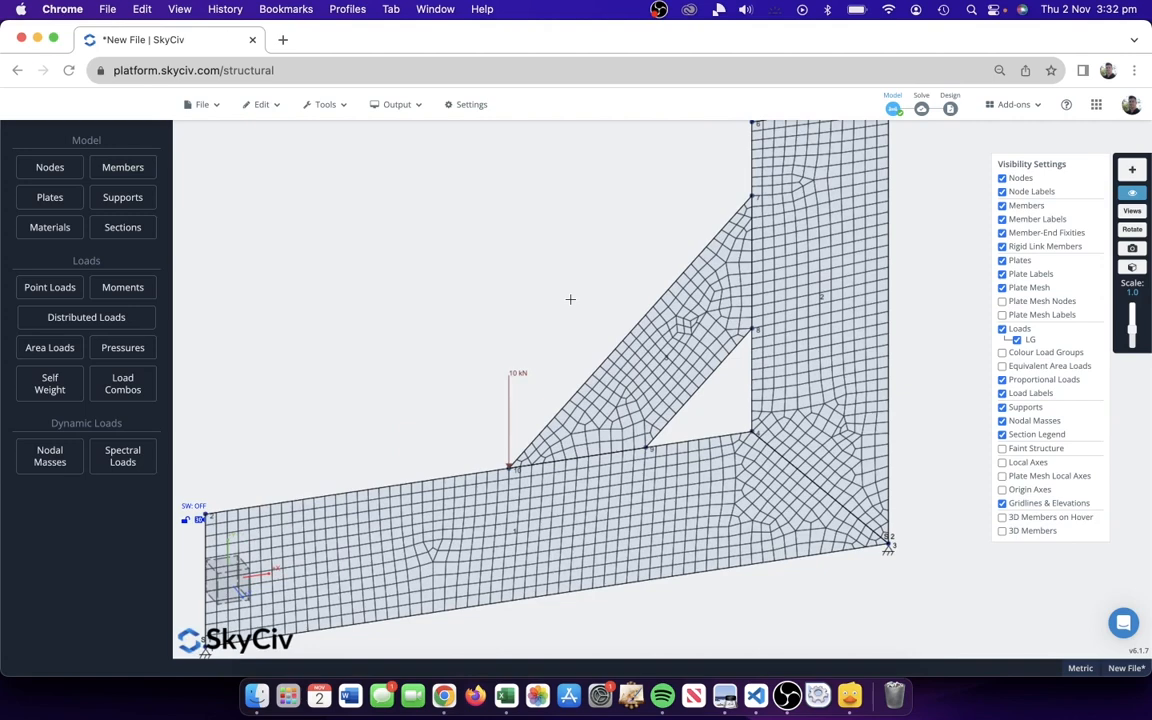
{"action": "left_click", "coordinate": [616, 466]}
{"action": "left_click", "coordinate": [621, 417]}
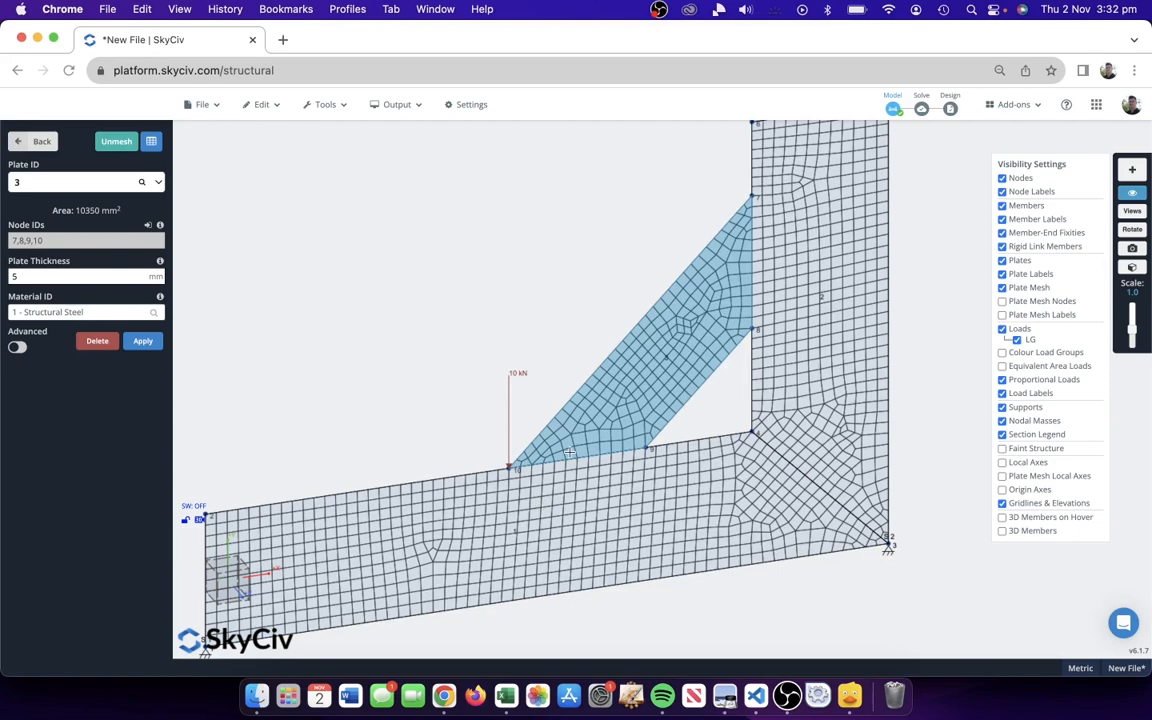
{"action": "scroll", "coordinate": [540, 299], "scroll_direction": "down", "scroll_amount": 3}
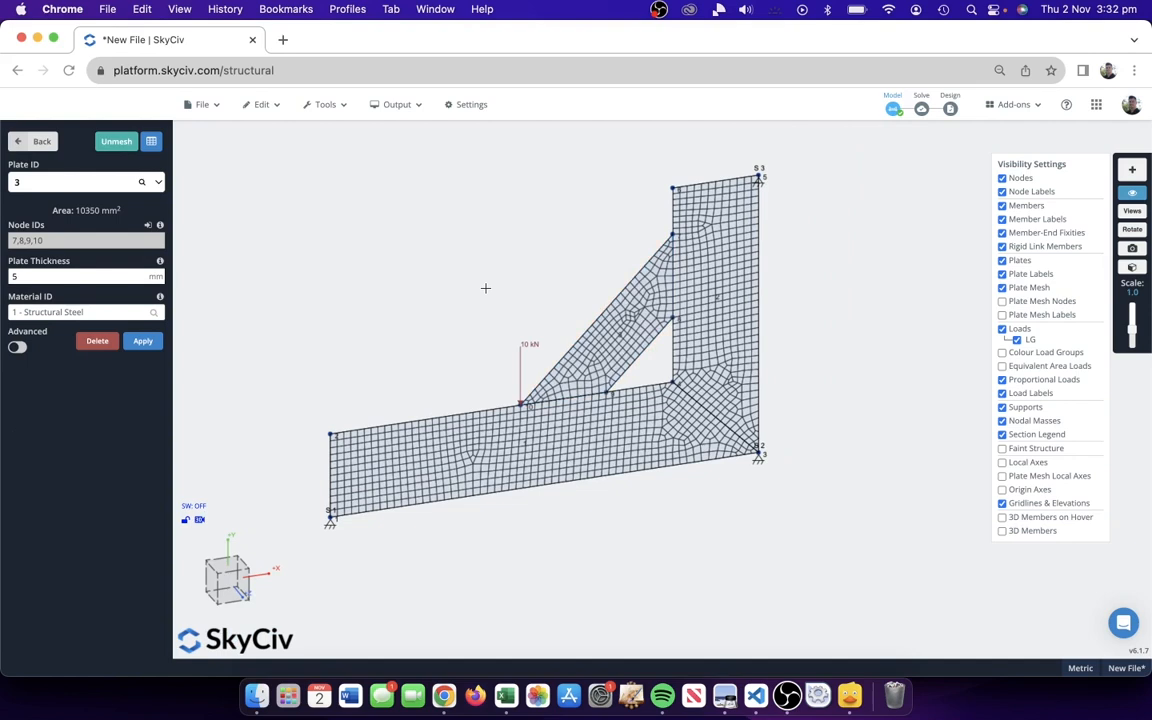
{"action": "right_click_drag", "start_coordinate": [485, 288], "coordinate": [527, 291]}
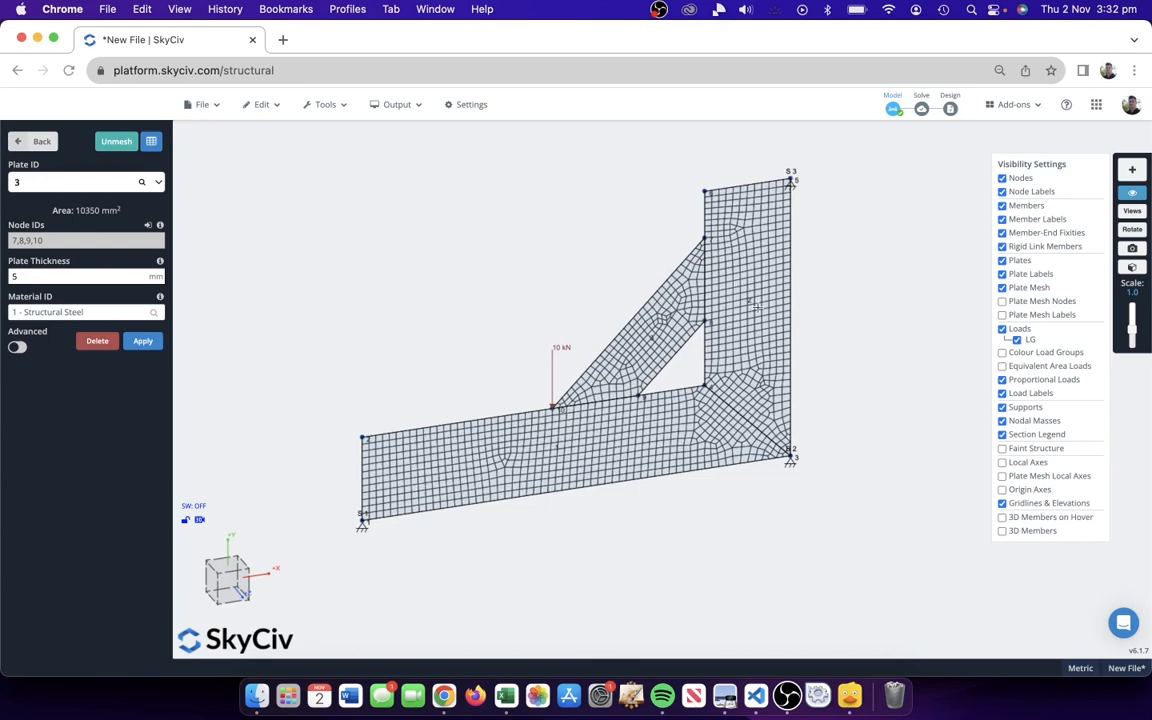
{"action": "scroll", "coordinate": [740, 351], "scroll_direction": "up", "scroll_amount": 5}
{"action": "scroll", "coordinate": [740, 351], "scroll_direction": "down", "scroll_amount": 1}
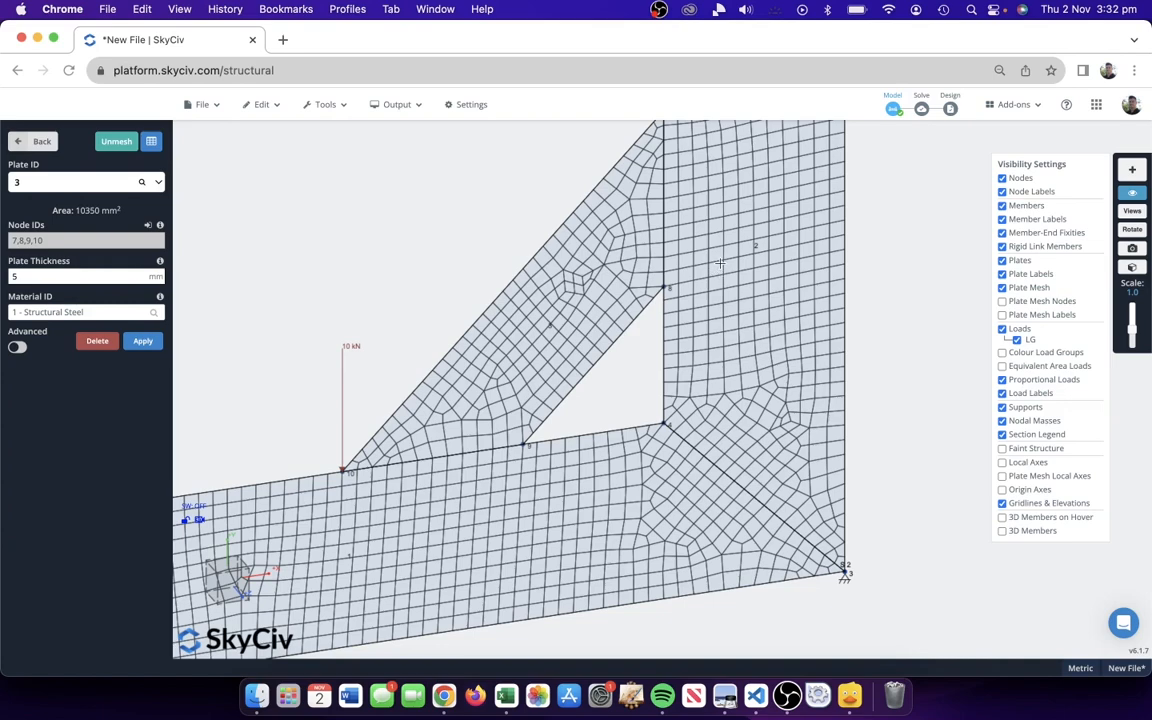
{"action": "scroll", "coordinate": [383, 260], "scroll_direction": "down", "scroll_amount": 2}
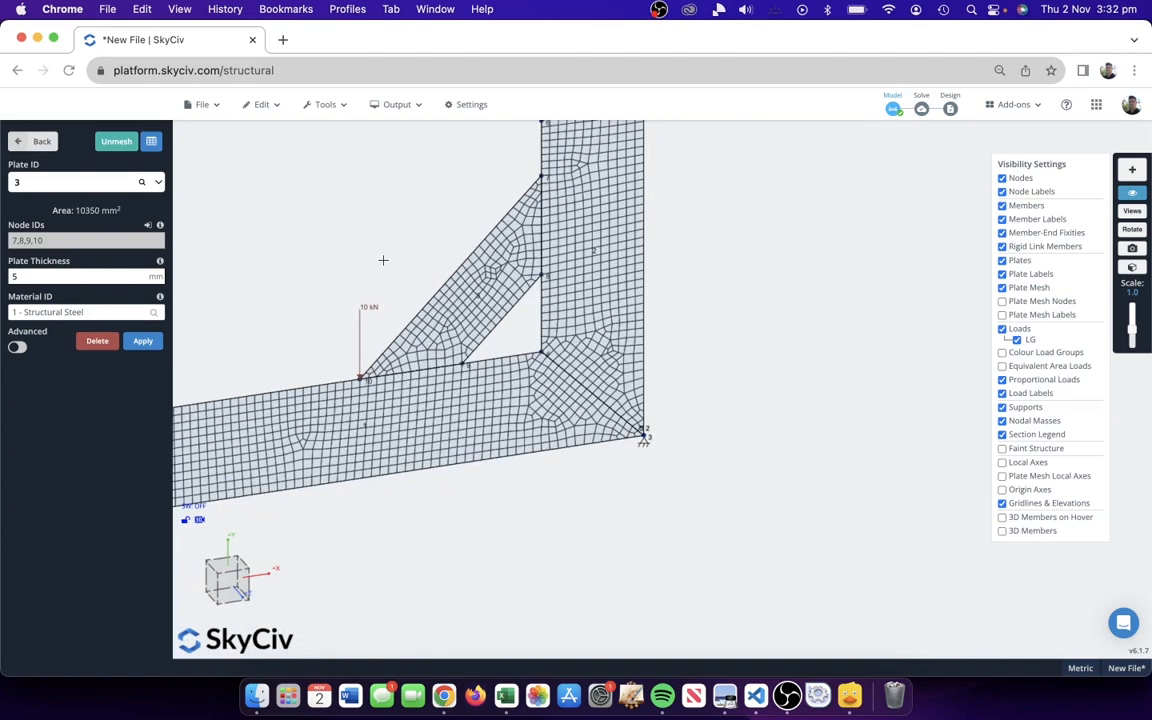
{"action": "right_click_drag", "start_coordinate": [362, 217], "coordinate": [618, 287]}
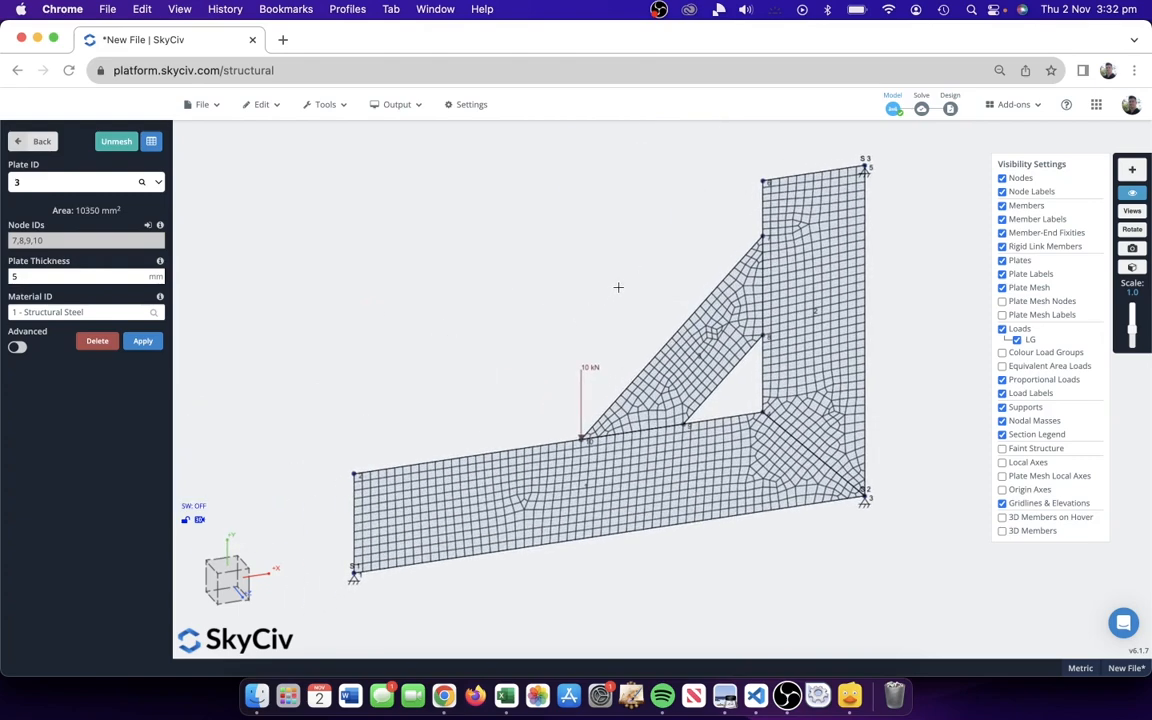
- Solve the meshed bracket with a linear static analysis and go to the results
{"action": "left_click", "coordinate": [921, 108]}
{"action": "left_click", "coordinate": [667, 466]}
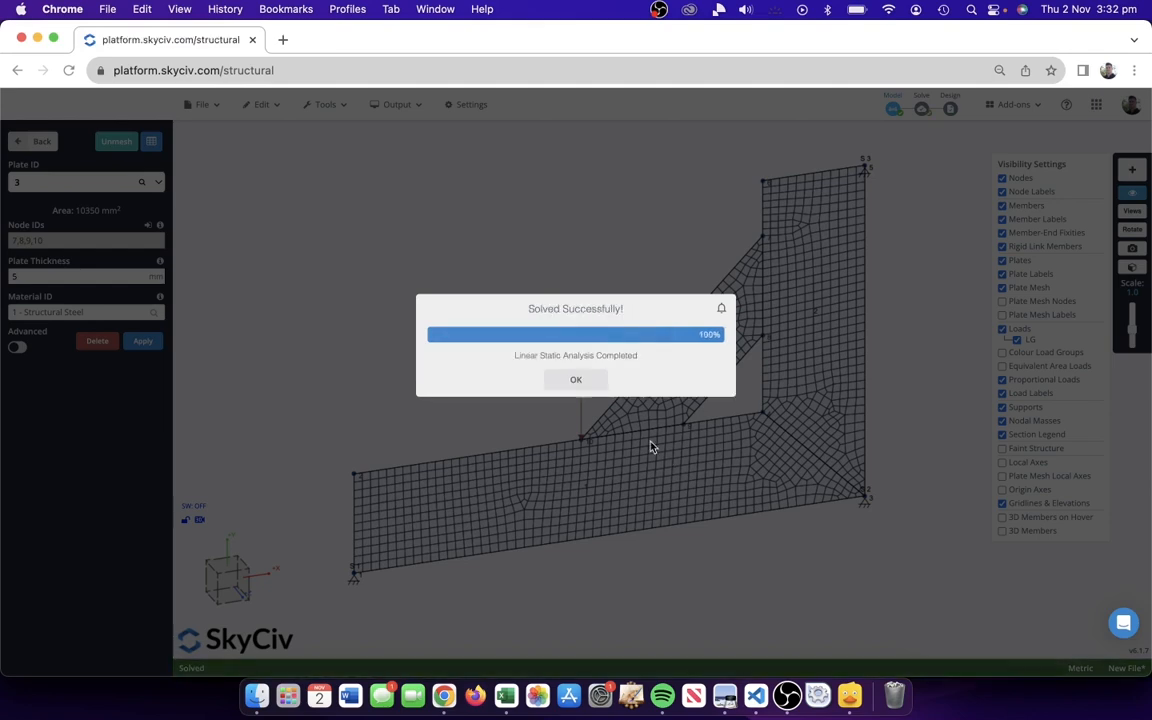
{"action": "left_click", "coordinate": [583, 386]}
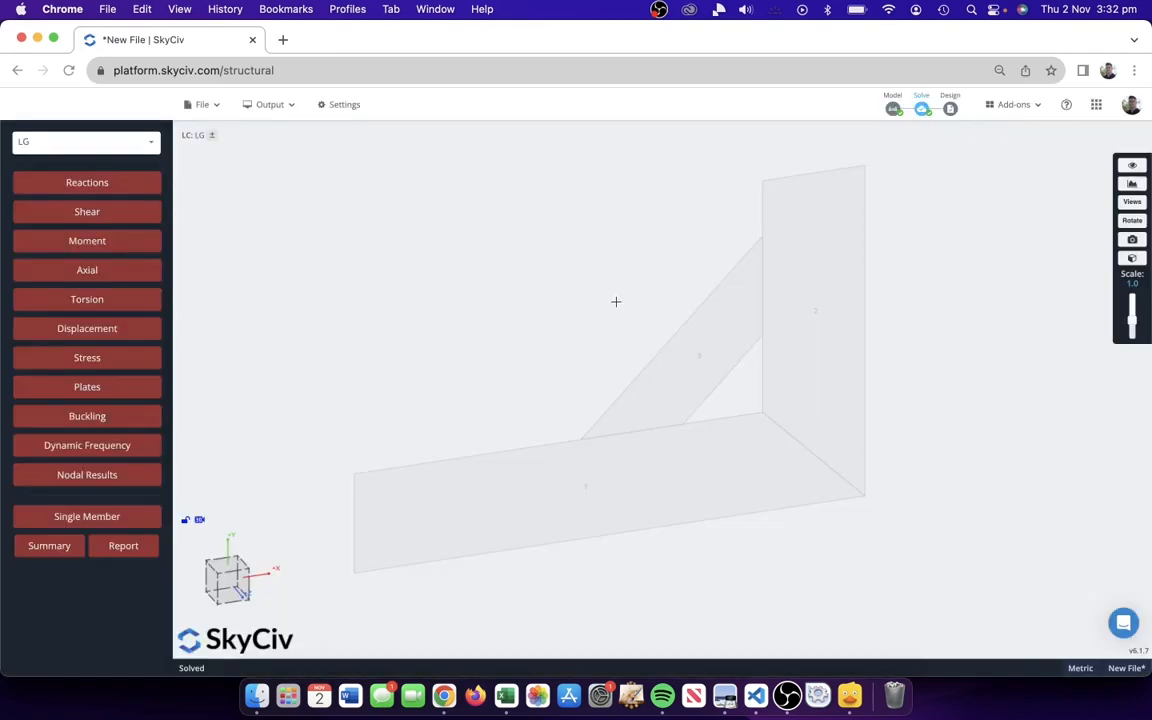
- Display the Displacement Sum contours on the plates and reduce the deflection scale to 0.0
{"action": "left_click", "coordinate": [99, 396]}
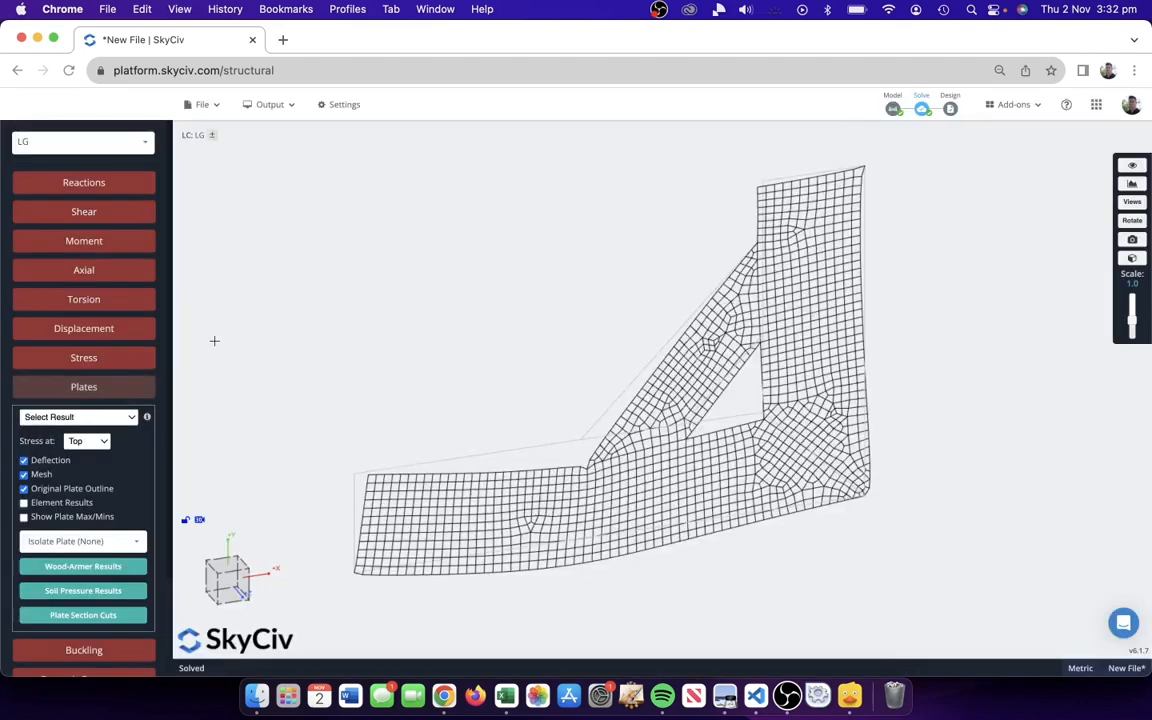
{"action": "left_click", "coordinate": [71, 418]}
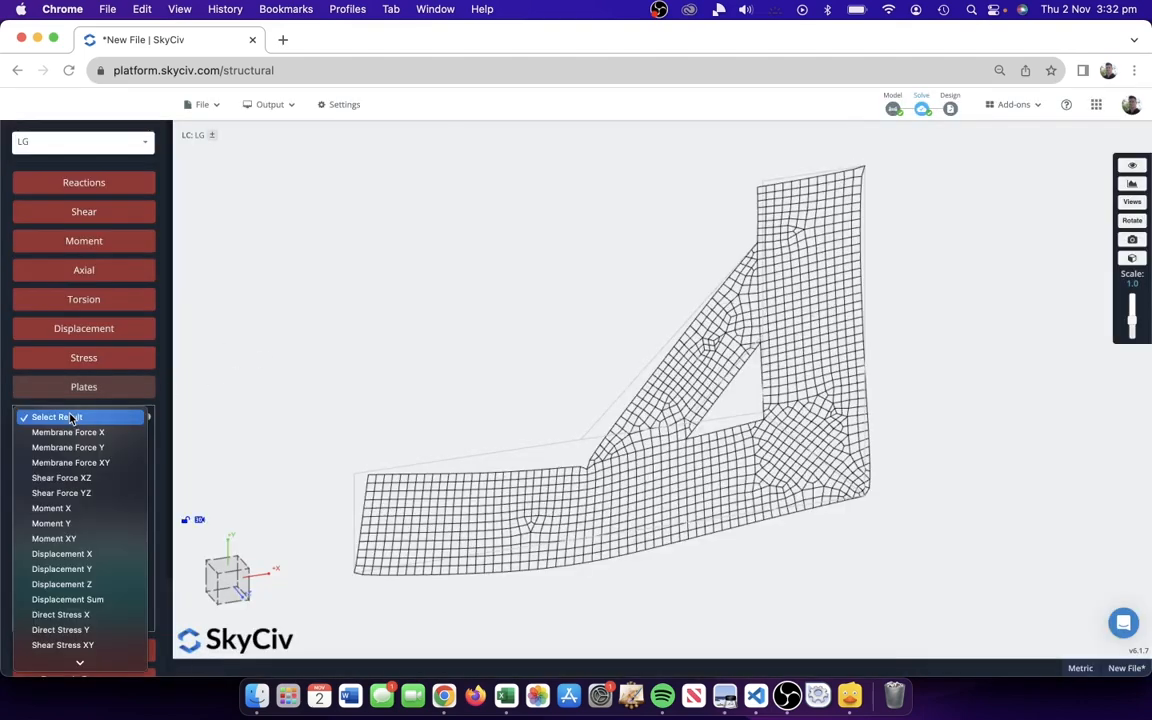
{"action": "left_click", "coordinate": [92, 506]}
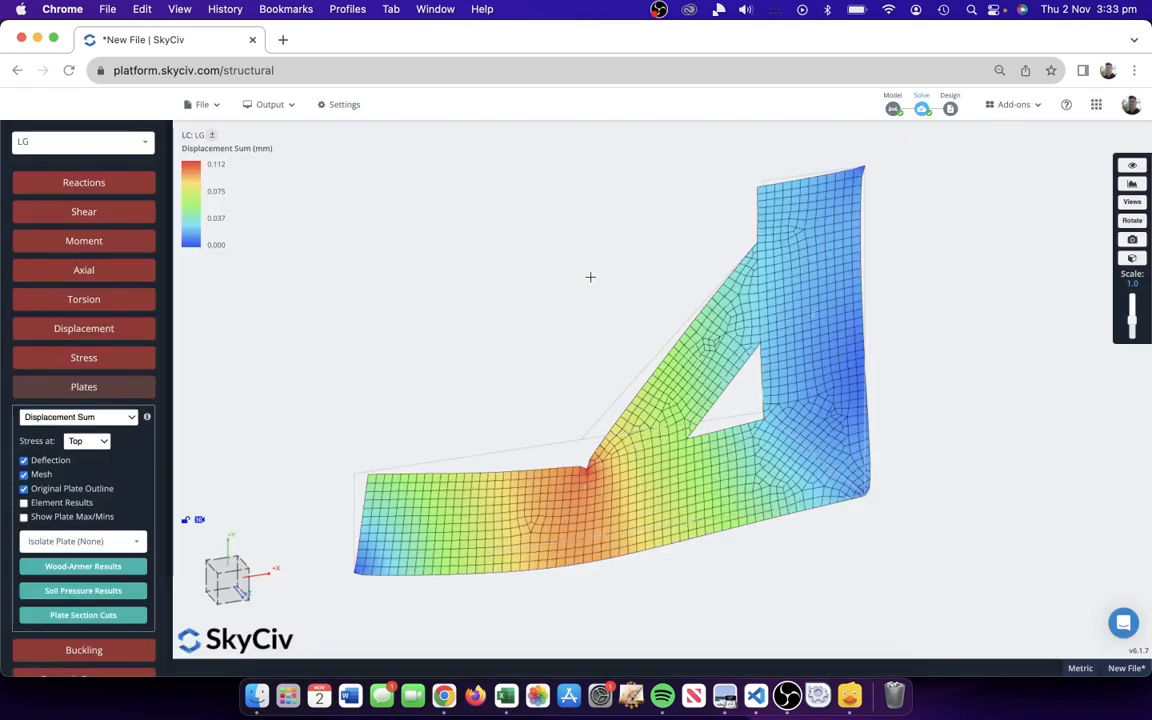
{"action": "right_click_drag", "start_coordinate": [572, 273], "coordinate": [599, 279]}
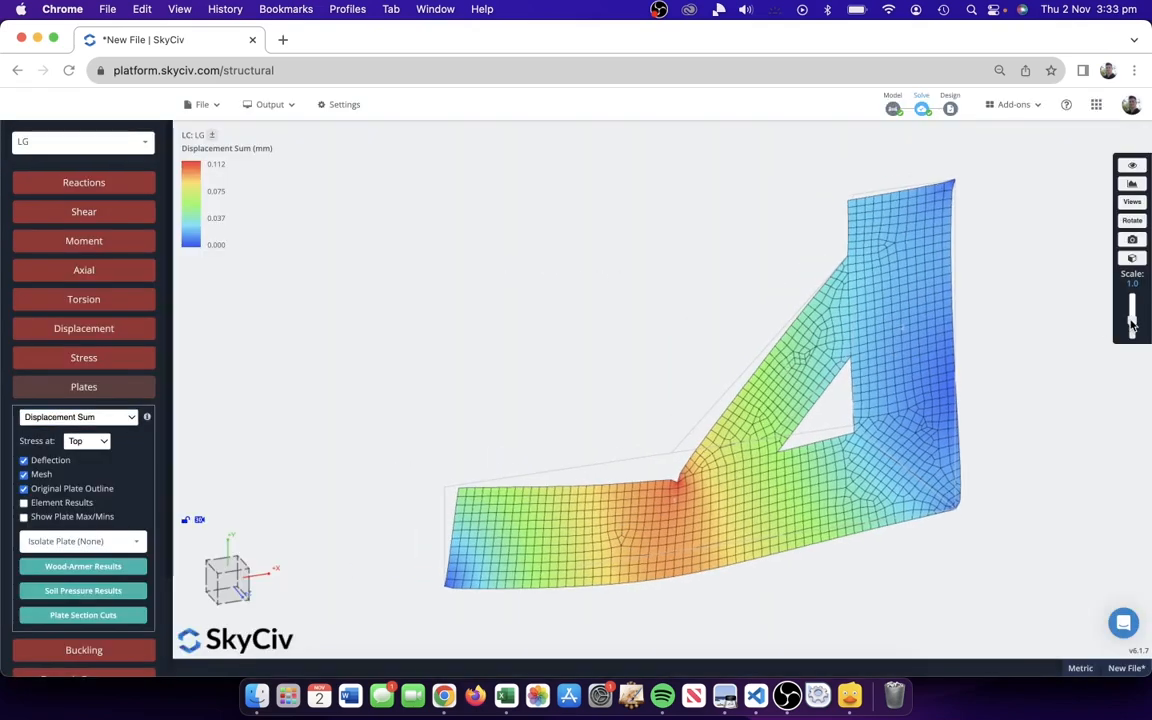
{"action": "left_click_drag", "start_coordinate": [1133, 316], "coordinate": [1129, 347]}
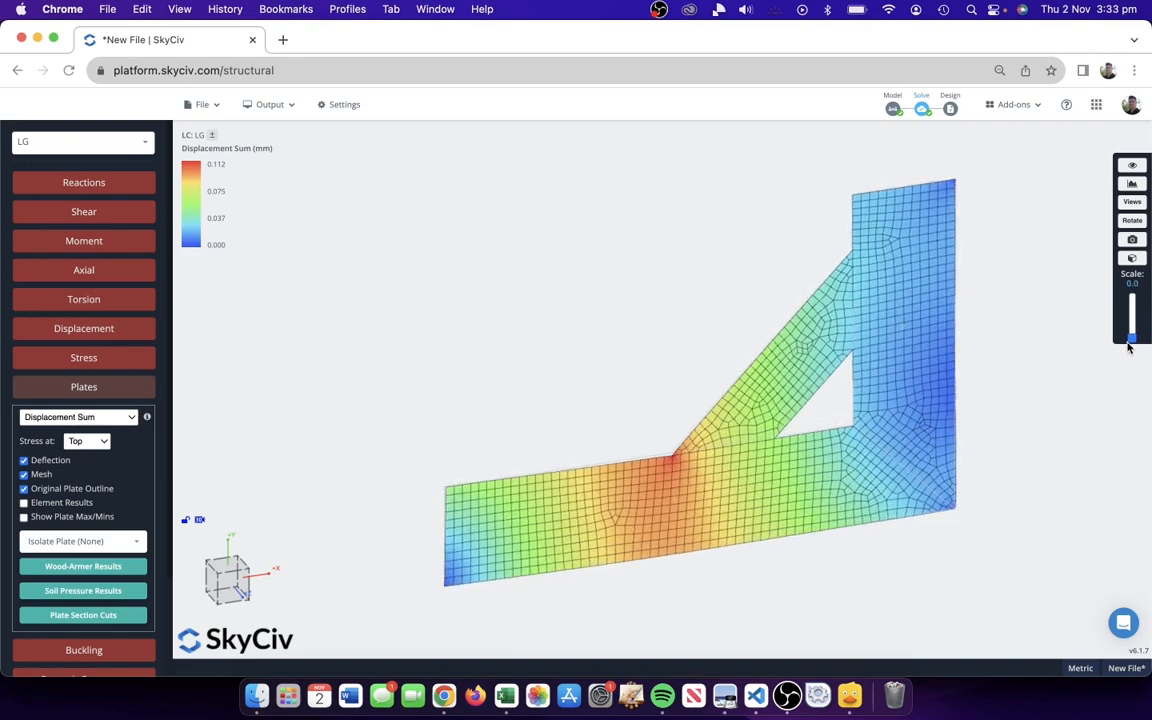
- Switch the plate result contours to Von Mises Stress
{"action": "left_click", "coordinate": [84, 416]}
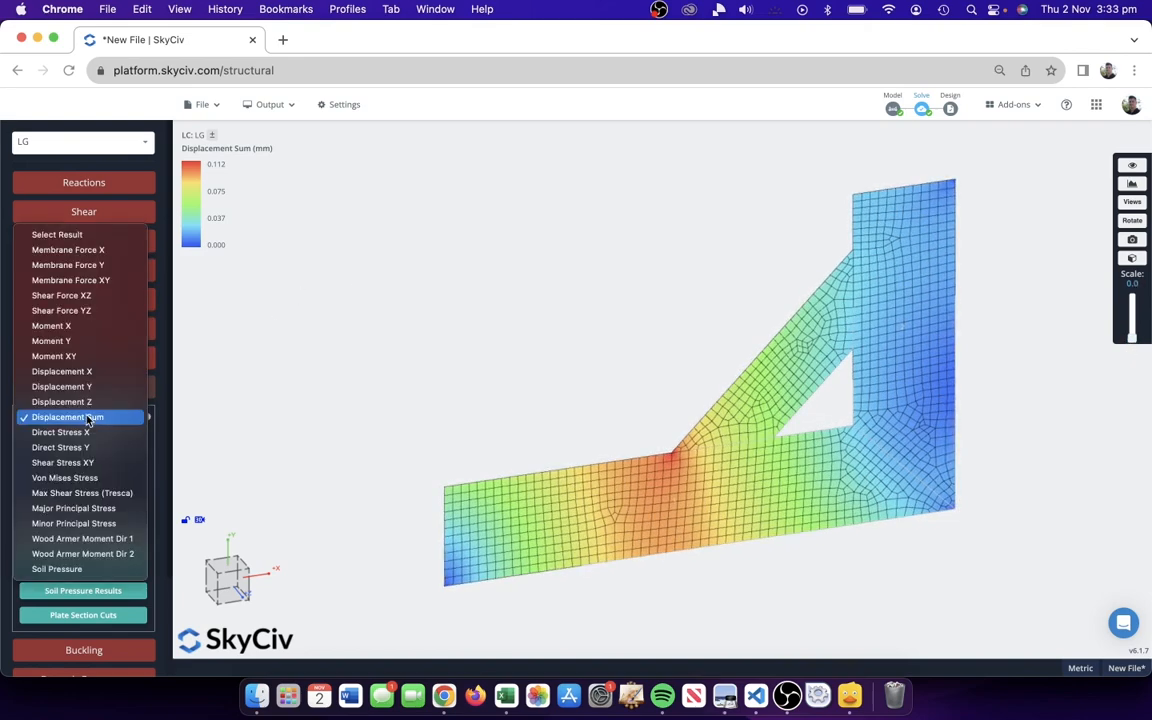
{"action": "left_click", "coordinate": [92, 480]}
{"action": "right_click_drag", "start_coordinate": [597, 342], "coordinate": [627, 315]}
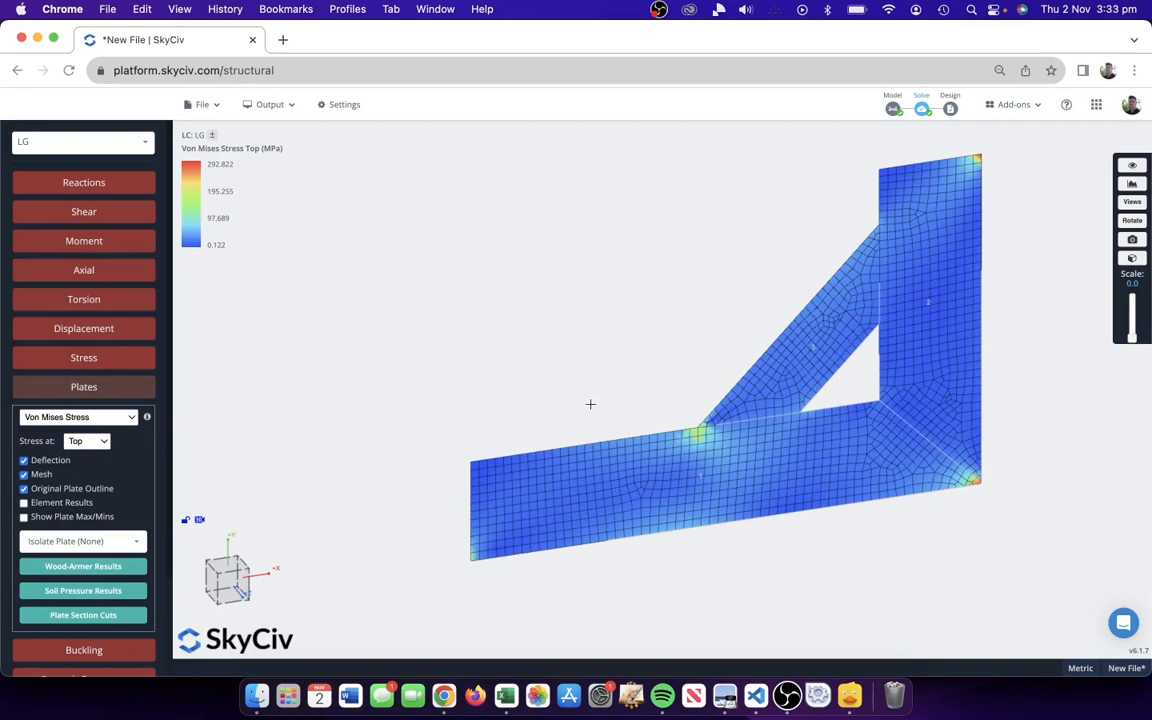
- Return to the model, render it in 3D and check the thickness of the lower horizontal plate
{"action": "left_click", "coordinate": [893, 109]}
{"action": "left_click", "coordinate": [392, 105]}
{"action": "left_click", "coordinate": [388, 132]}
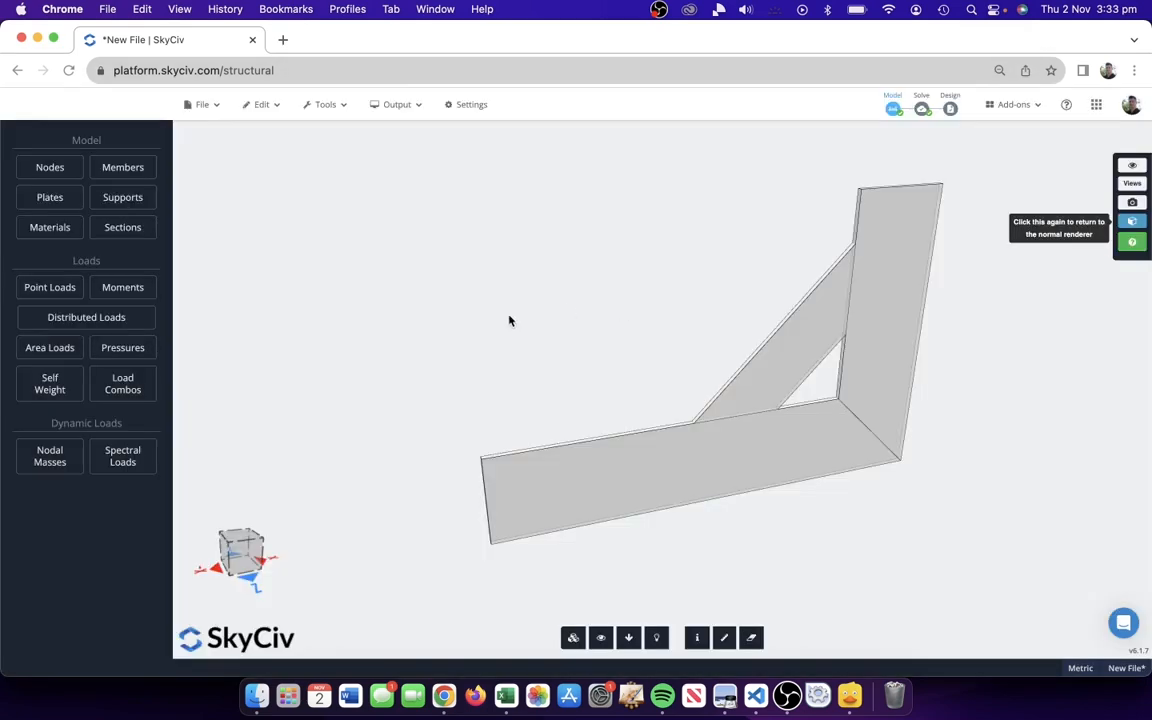
{"action": "left_click_drag", "start_coordinate": [509, 319], "coordinate": [609, 452]}
{"action": "left_click", "coordinate": [635, 470]}
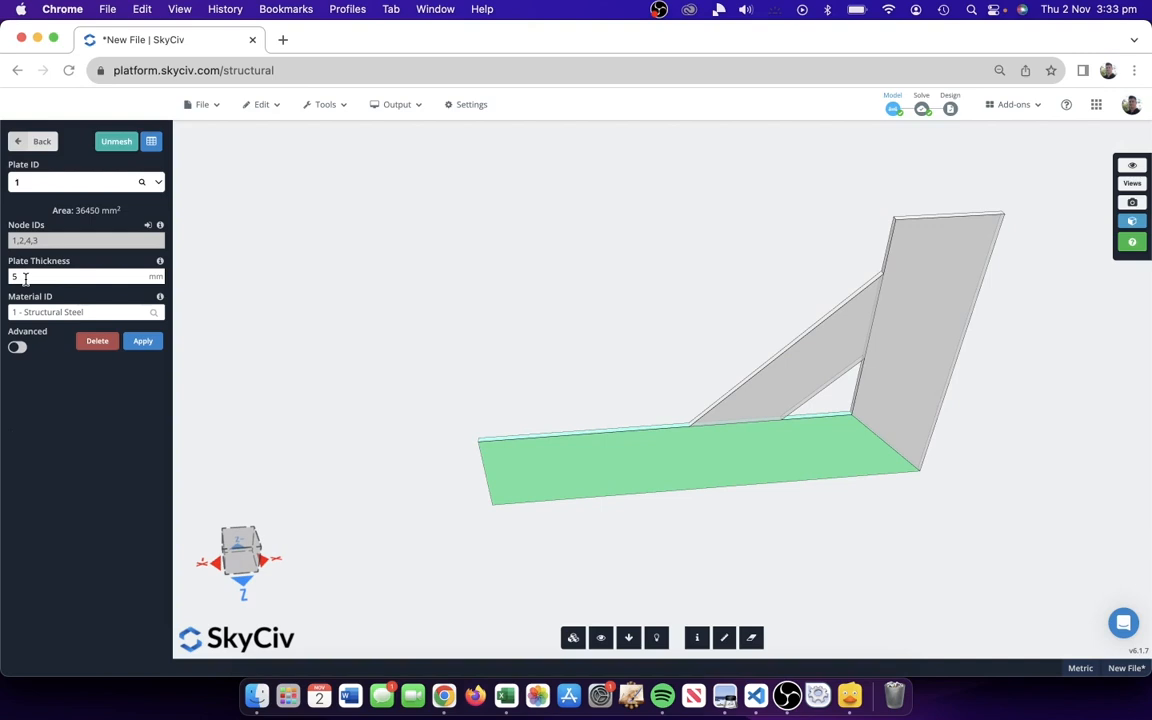
{"action": "key", "text": "super+Tab"}
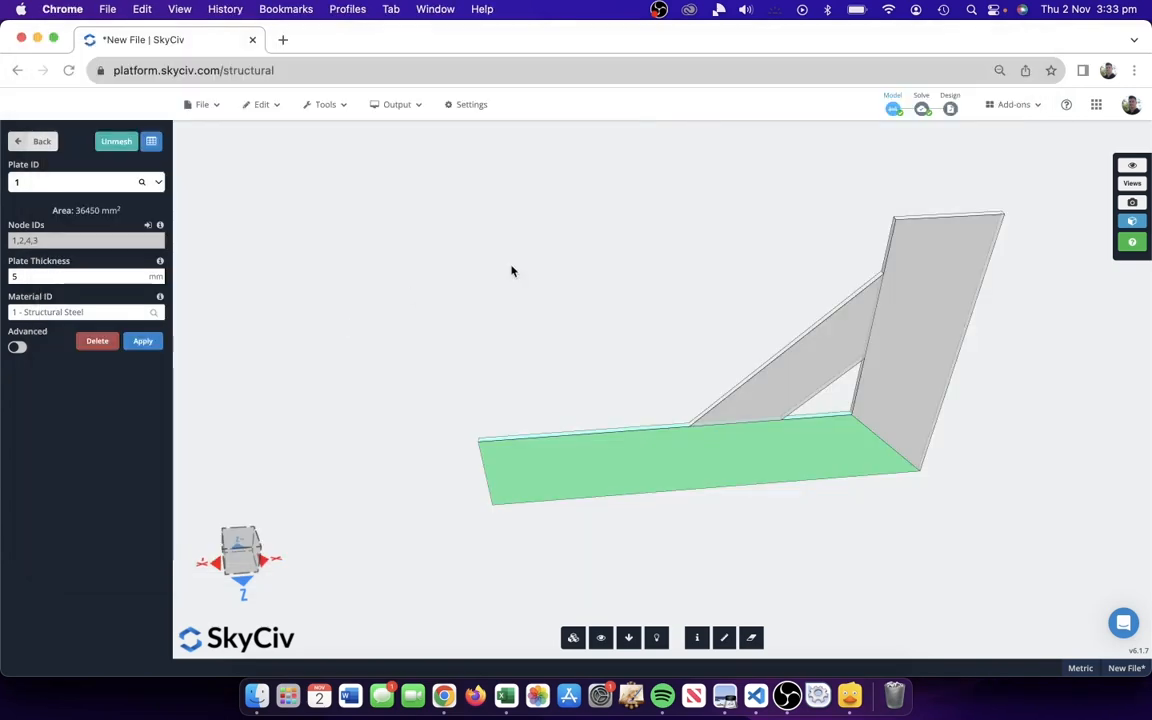
{"action": "key", "text": "super+Tab"}
{"action": "left_click", "coordinate": [704, 291]}
- Leave the rendered view and set the thickness of plates 1-3 to 10 mm, suppressing further multi-edit confirmations
{"action": "left_click", "coordinate": [397, 104]}
{"action": "left_click", "coordinate": [400, 131]}
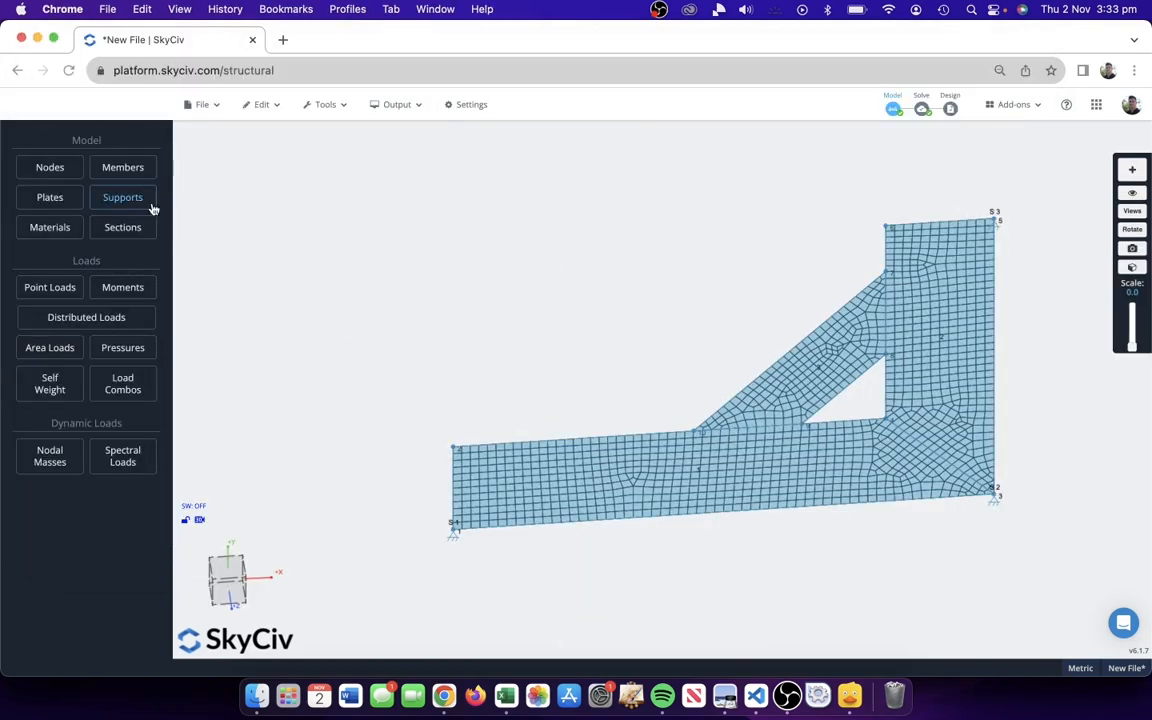
{"action": "left_click", "coordinate": [50, 199]}
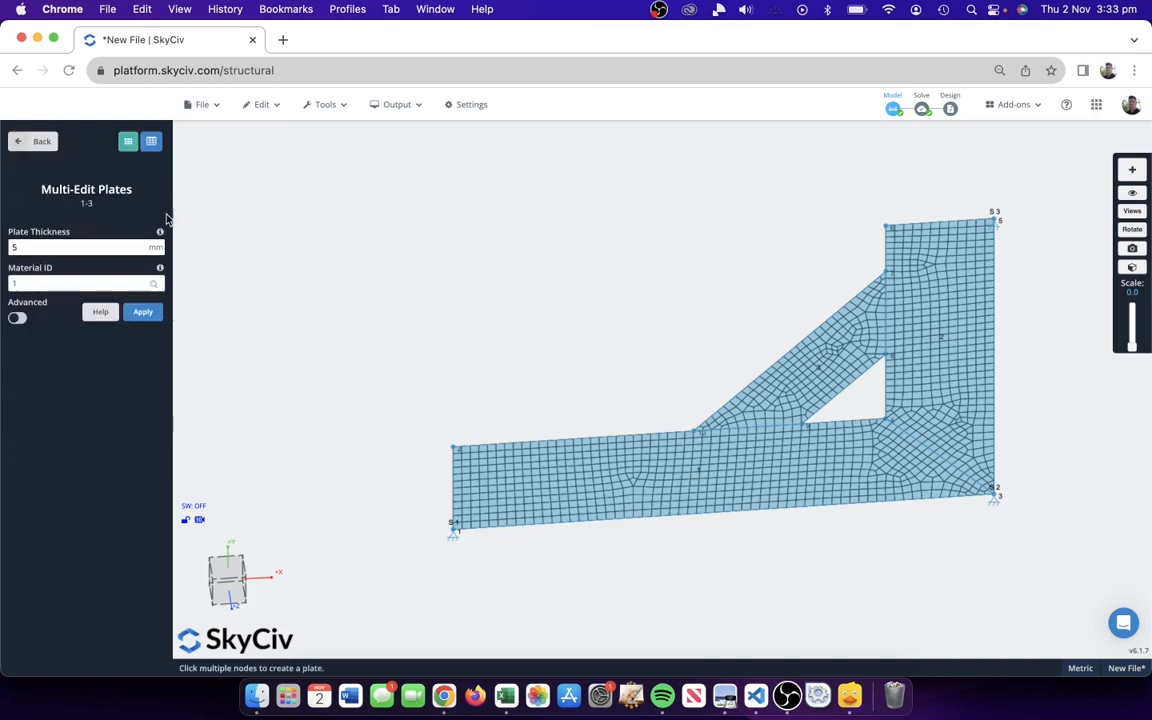
{"action": "double_click", "coordinate": [52, 250]}
{"action": "type", "text": "10"}
{"action": "key", "text": "Return"}
{"action": "left_click", "coordinate": [486, 421]}
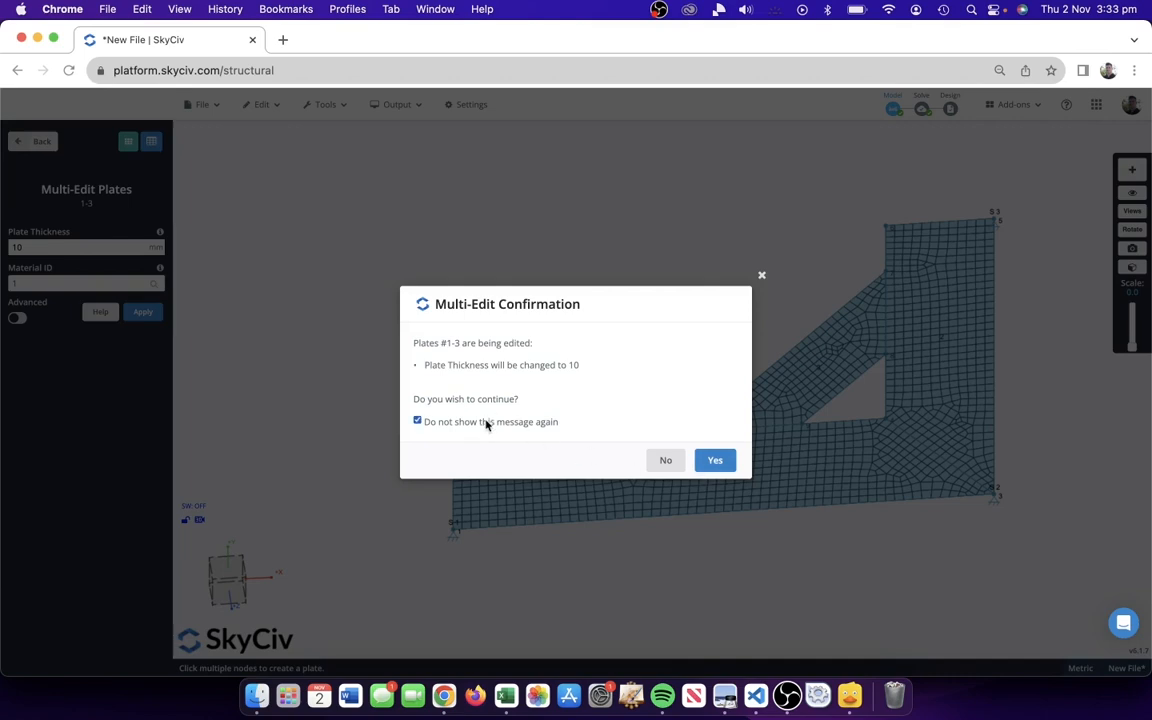
{"action": "left_click", "coordinate": [715, 461]}
- Solve the thickened bracket with a linear static analysis and go to the results
{"action": "left_click_drag", "start_coordinate": [601, 269], "coordinate": [654, 286]}
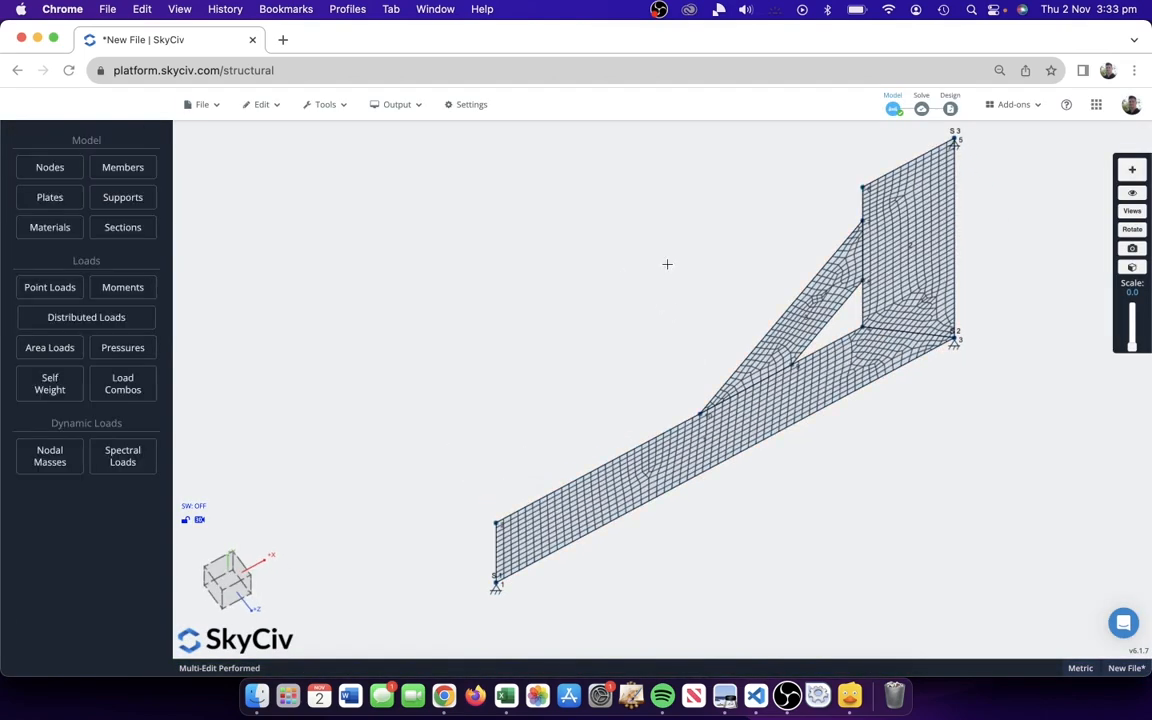
{"action": "mouse_move", "coordinate": [921, 106]}
{"action": "left_click", "coordinate": [926, 128]}
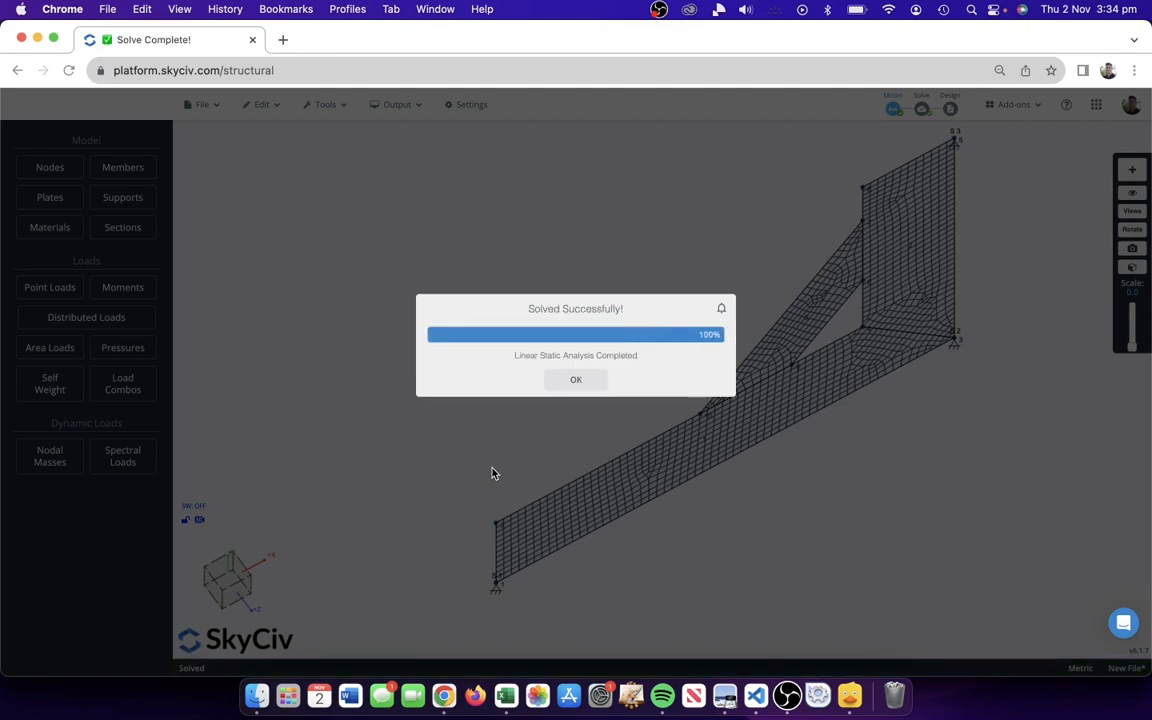
{"action": "left_click", "coordinate": [566, 383]}
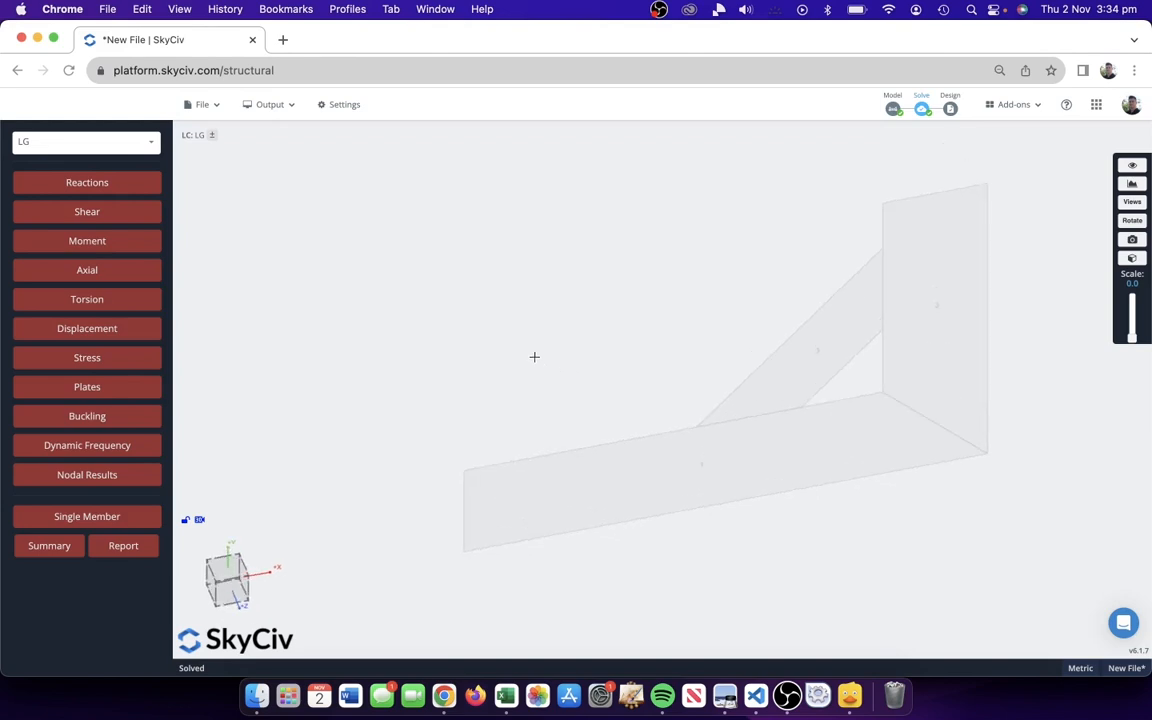
- Display the Von Mises Stress contours on the plates of the re-solved bracket
{"action": "left_click", "coordinate": [79, 360]}
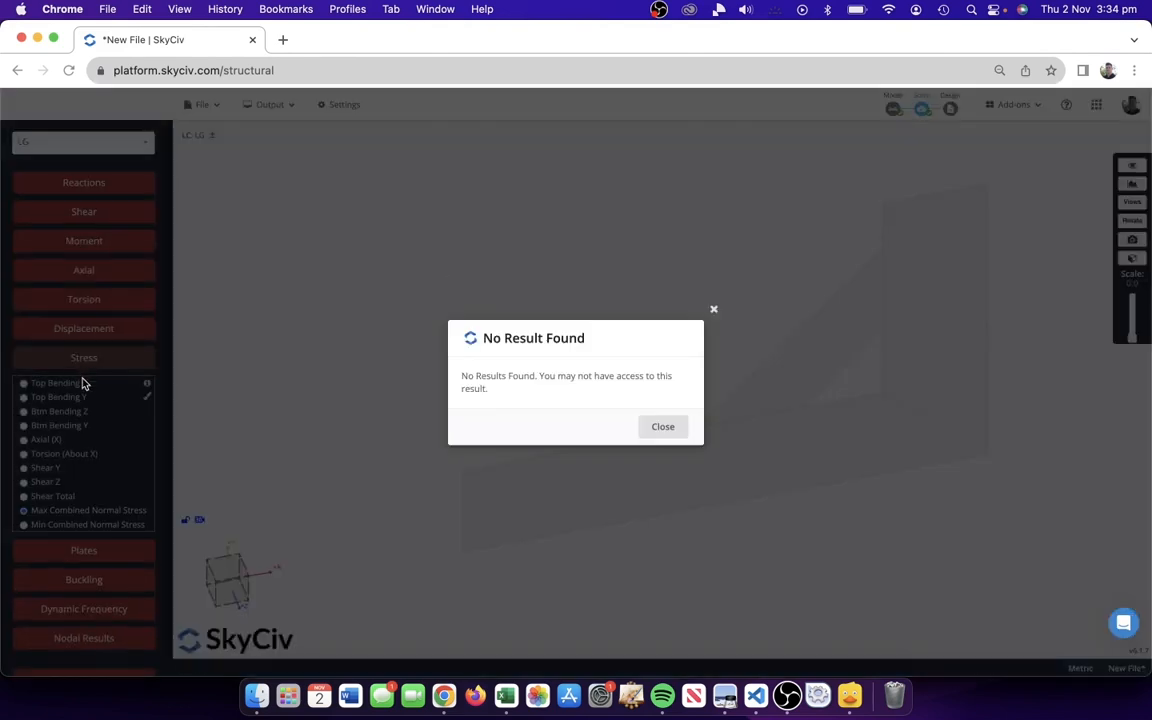
{"action": "left_click", "coordinate": [648, 426]}
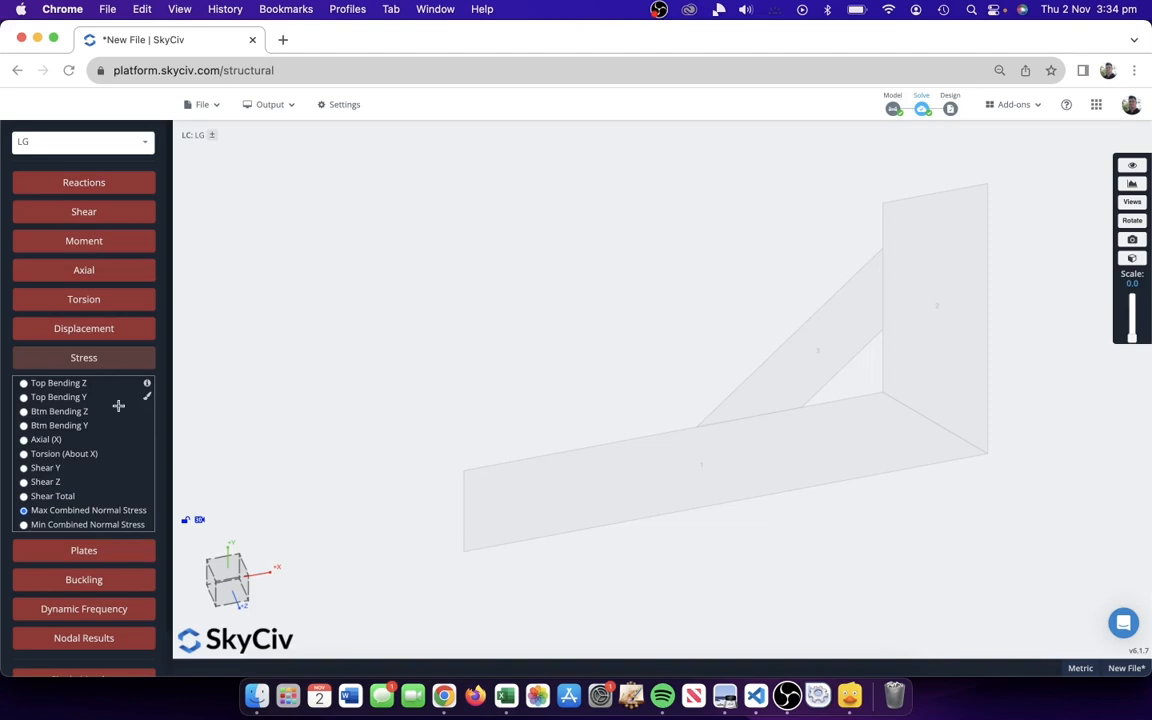
{"action": "left_click", "coordinate": [78, 361]}
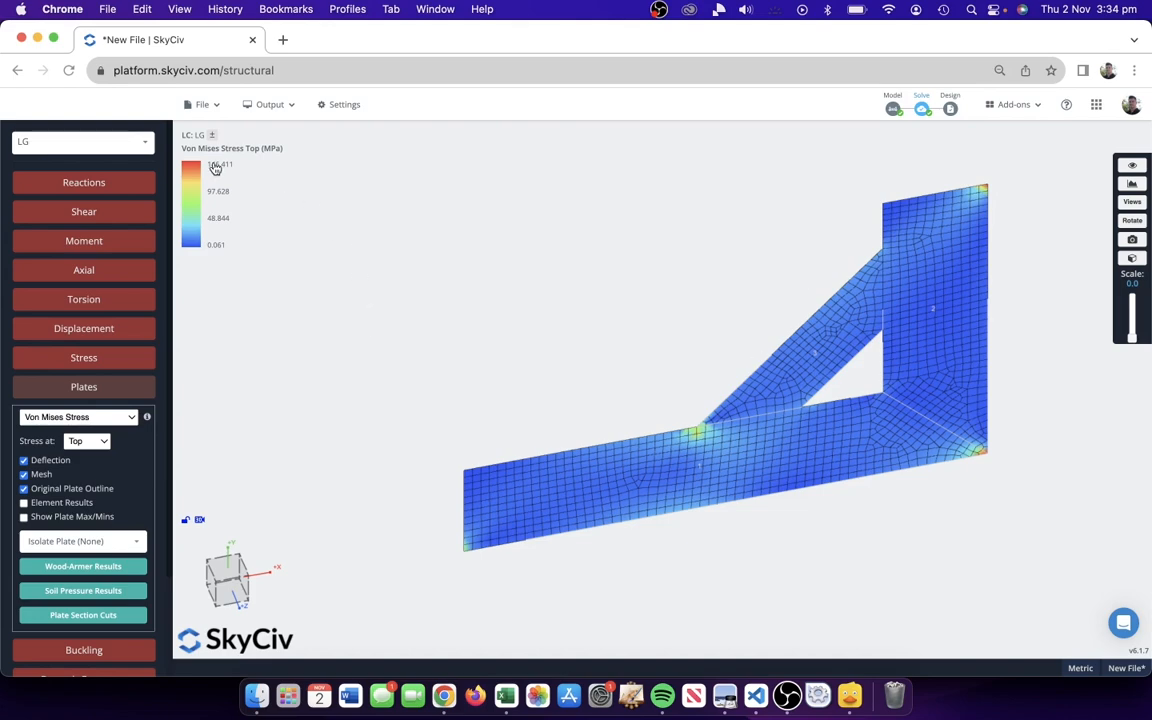
{"action": "left_click", "coordinate": [85, 417]}
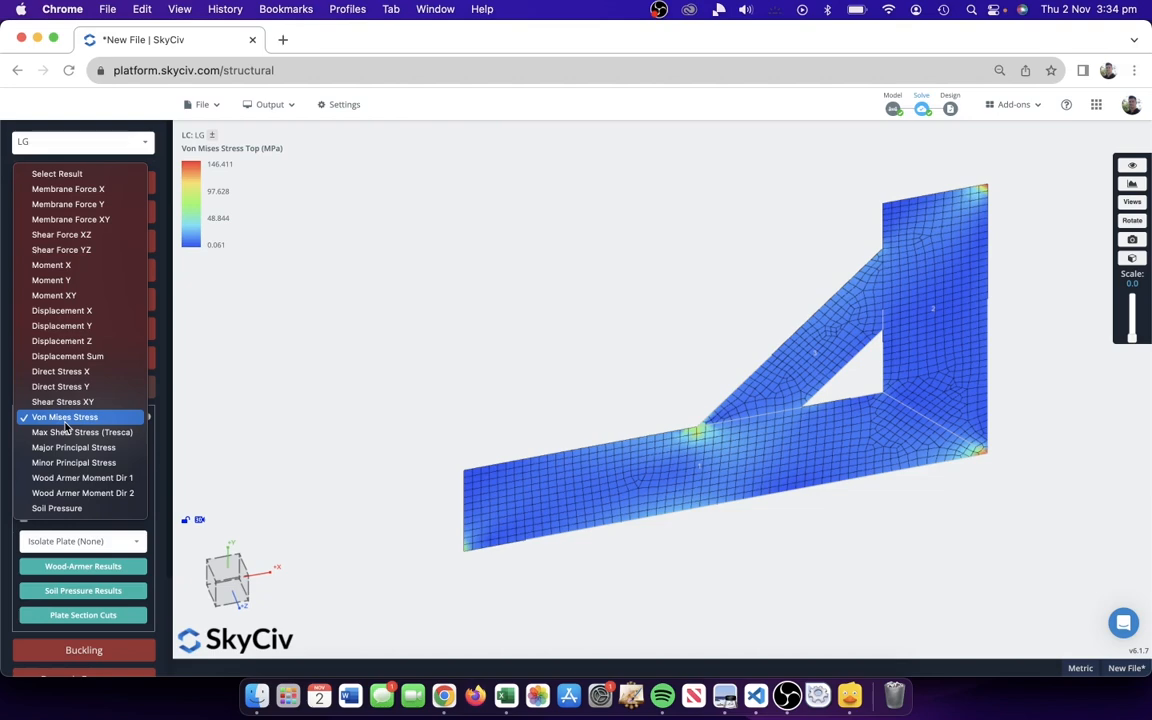
{"action": "left_click", "coordinate": [551, 273]}
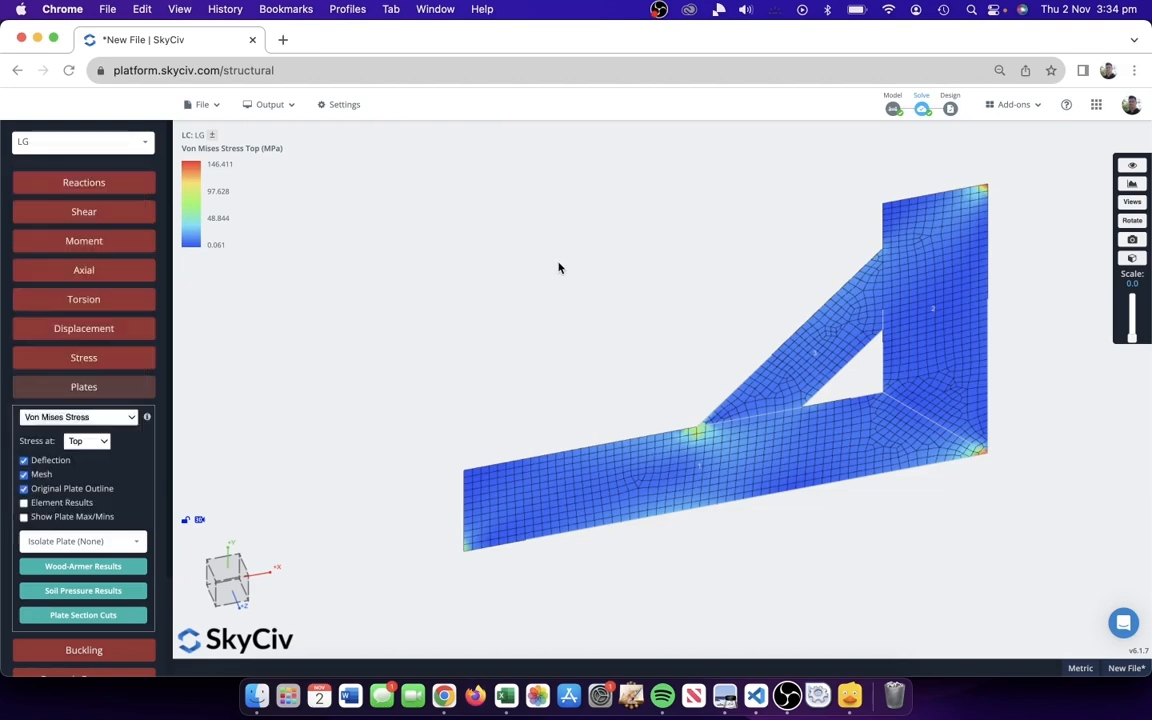
- Search the documentation for "plate analysis results"
{"action": "mouse_move", "coordinate": [1065, 109]}
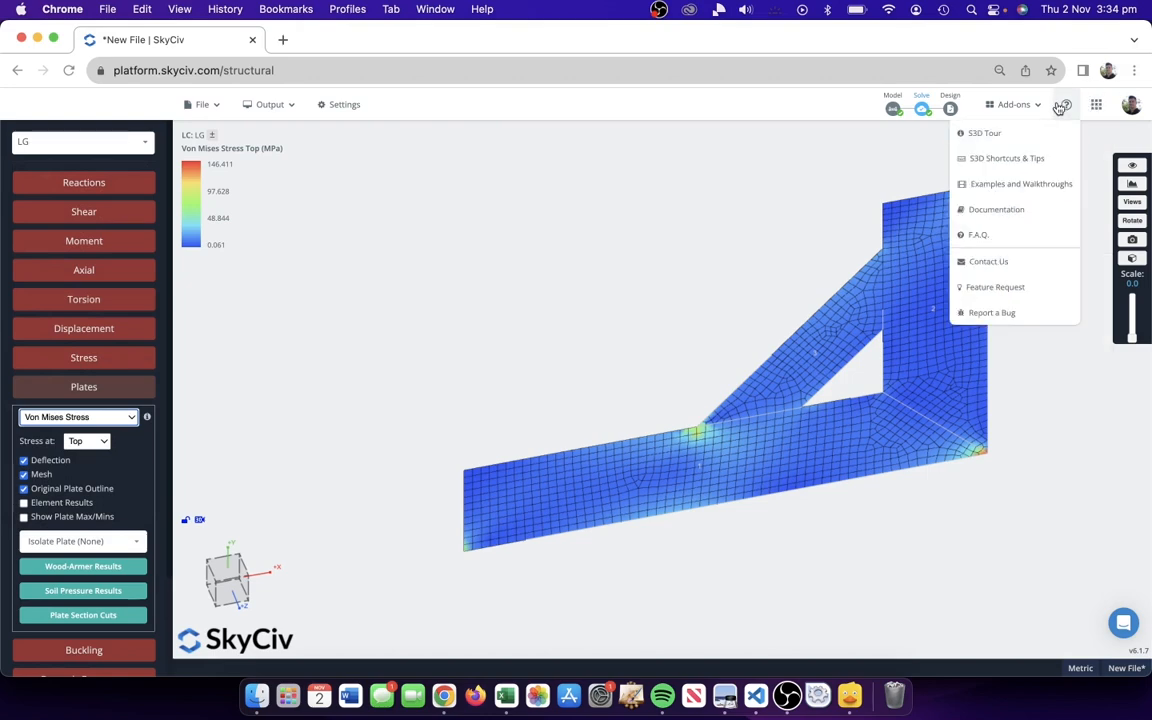
{"action": "left_click", "coordinate": [1030, 209]}
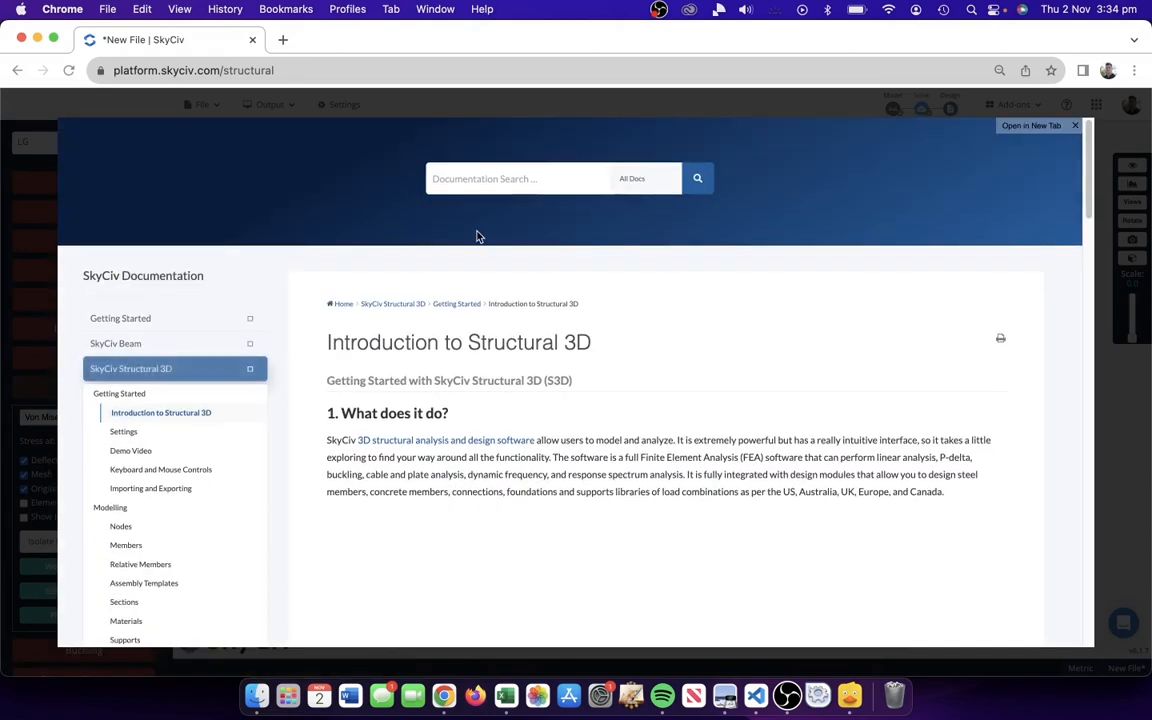
{"action": "left_click", "coordinate": [462, 180]}
{"action": "type", "text": "plate"}
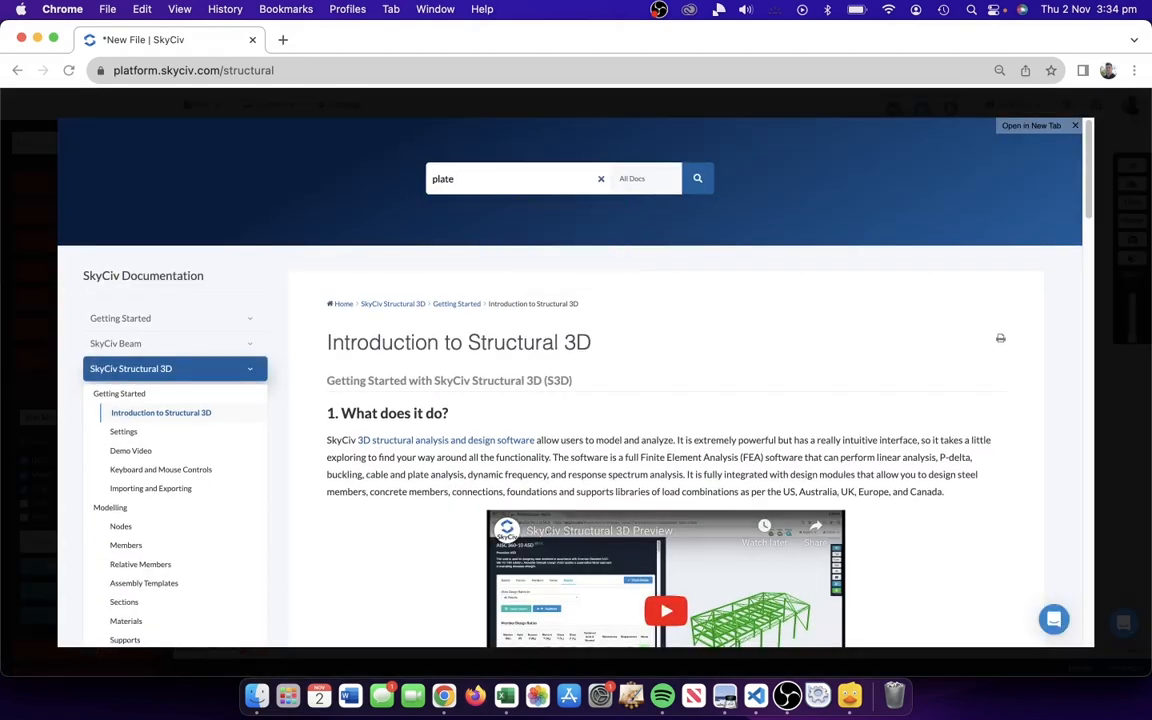
{"action": "type", "text": " analysis results"}
{"action": "key", "text": "Return"}
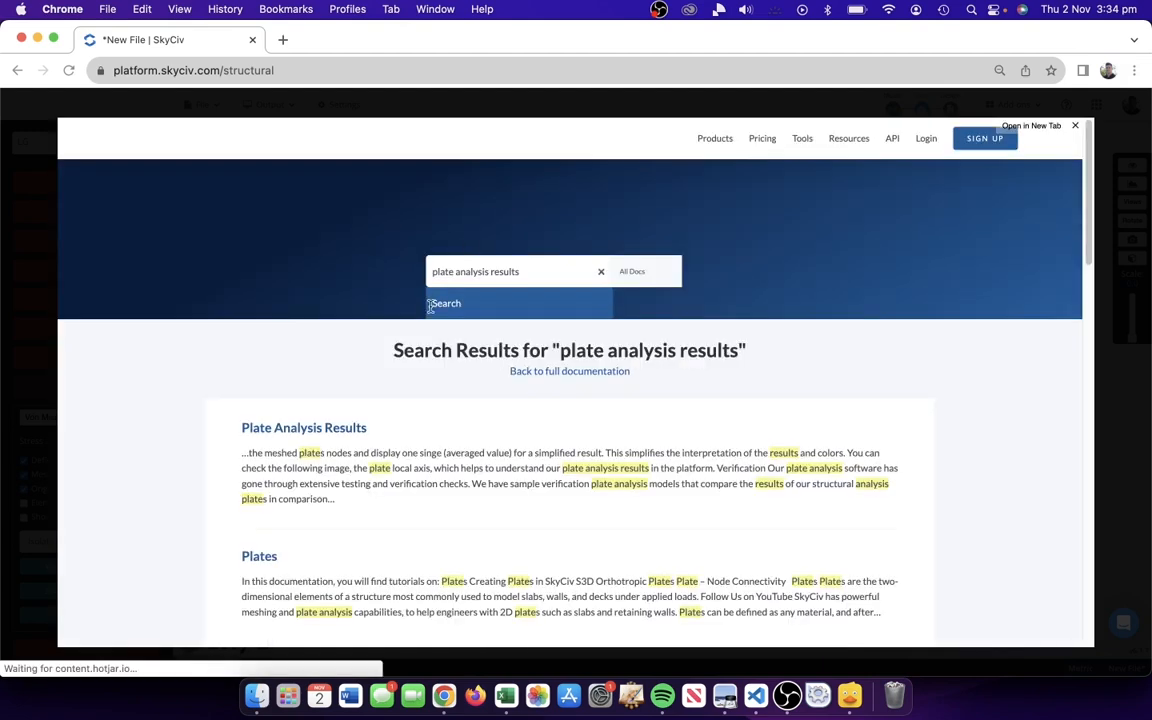
{"action": "scroll", "coordinate": [375, 437], "scroll_direction": "down", "scroll_amount": 1}
- Read the Plate Analysis Results article on result types and plate local axes, and close the documentation without saving the model
{"action": "left_click", "coordinate": [313, 398]}
{"action": "scroll", "coordinate": [733, 414], "scroll_direction": "down", "scroll_amount": 3}
{"action": "scroll", "coordinate": [733, 416], "scroll_direction": "down", "scroll_amount": 20}
{"action": "scroll", "coordinate": [733, 419], "scroll_direction": "down", "scroll_amount": 10}
{"action": "scroll", "coordinate": [733, 418], "scroll_direction": "up", "scroll_amount": 7}
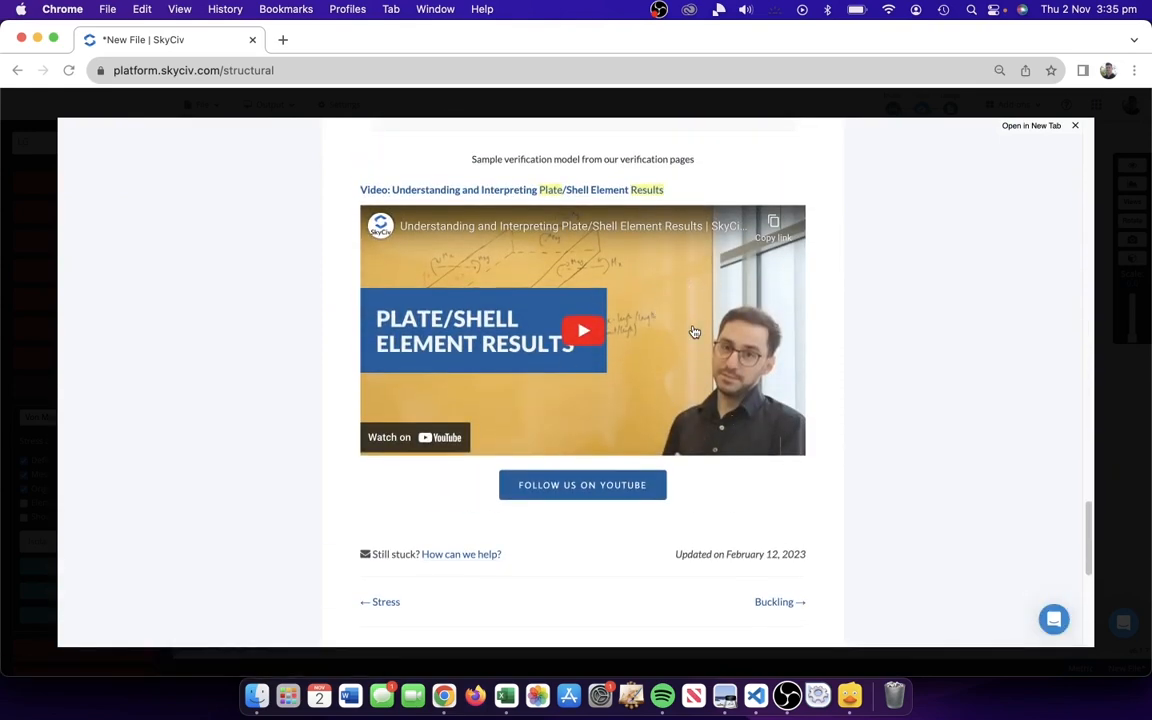
{"action": "scroll", "coordinate": [695, 331], "scroll_direction": "up", "scroll_amount": 12}
{"action": "scroll", "coordinate": [695, 331], "scroll_direction": "up", "scroll_amount": 6}
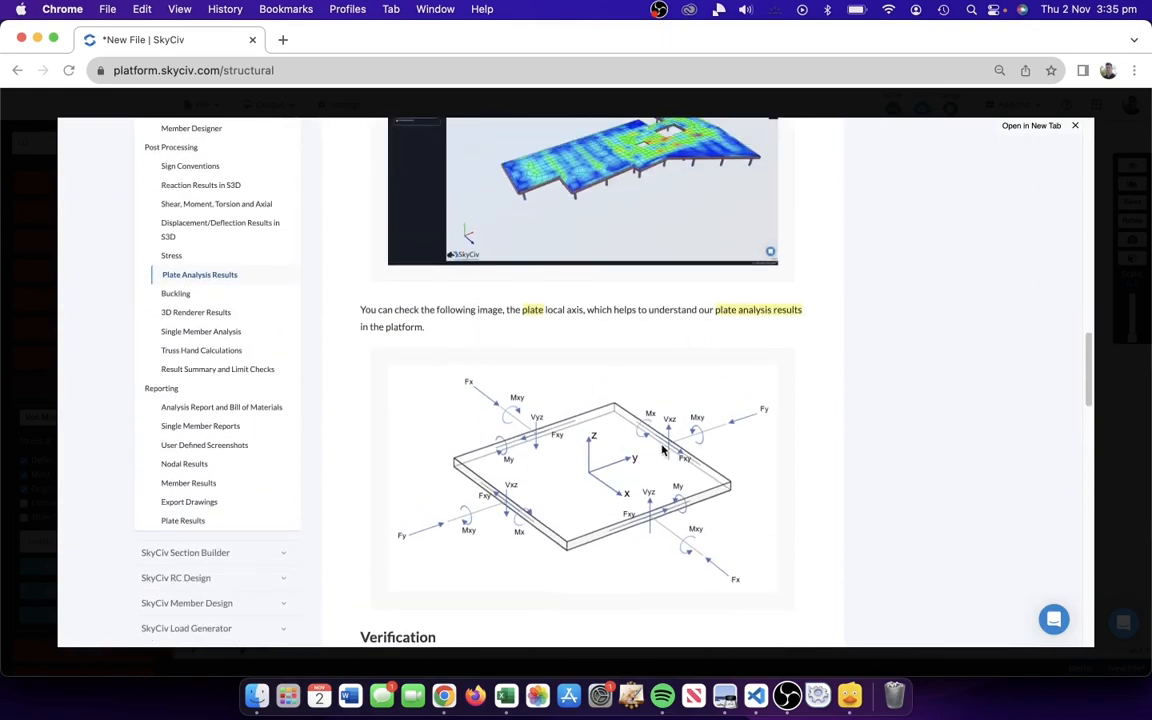
{"action": "scroll", "coordinate": [662, 450], "scroll_direction": "up", "scroll_amount": 8}
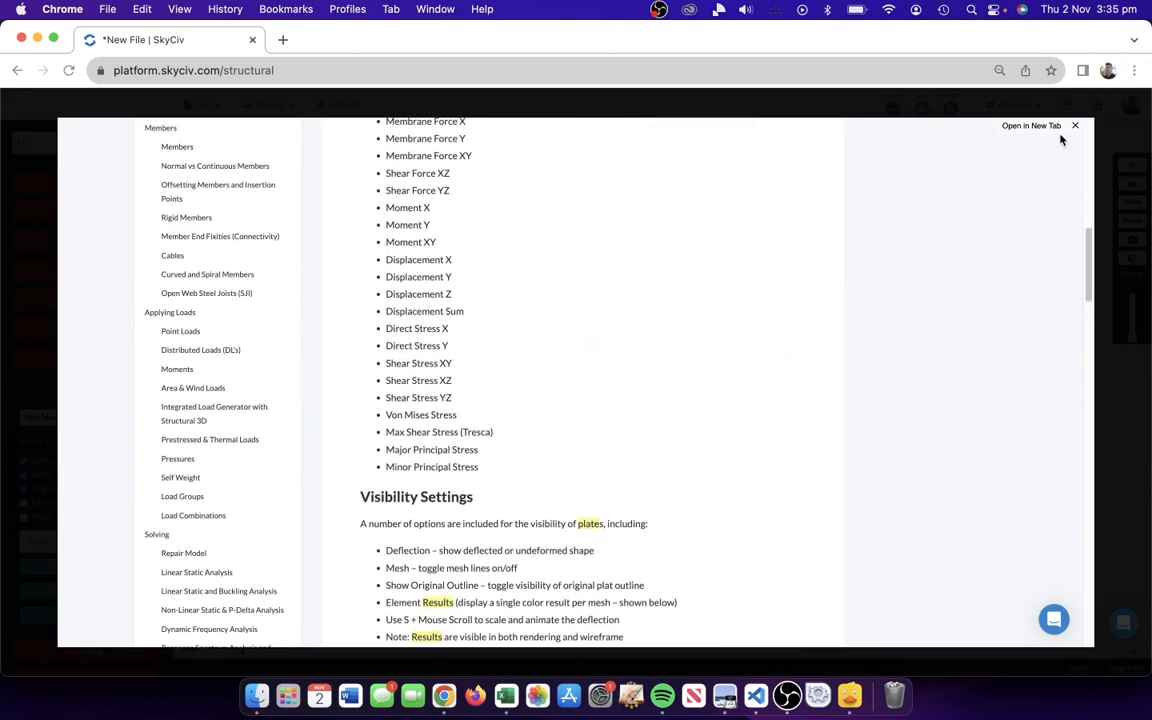
{"action": "left_click", "coordinate": [1076, 129]}
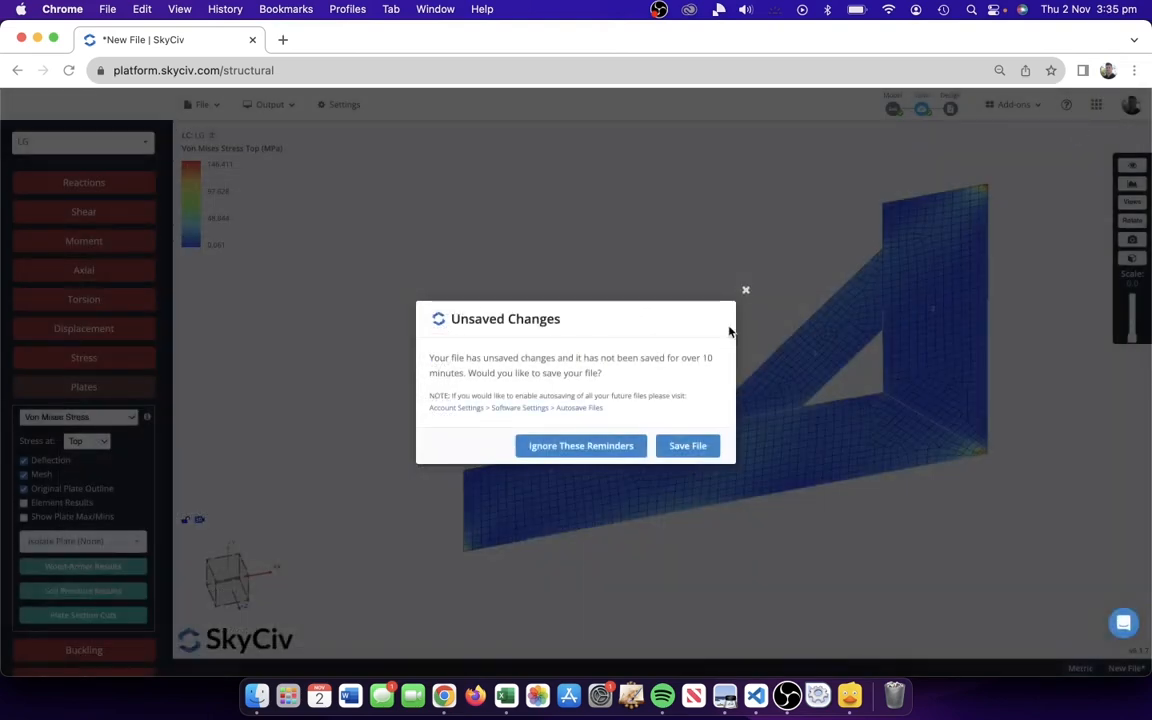
{"action": "left_click", "coordinate": [746, 291]}
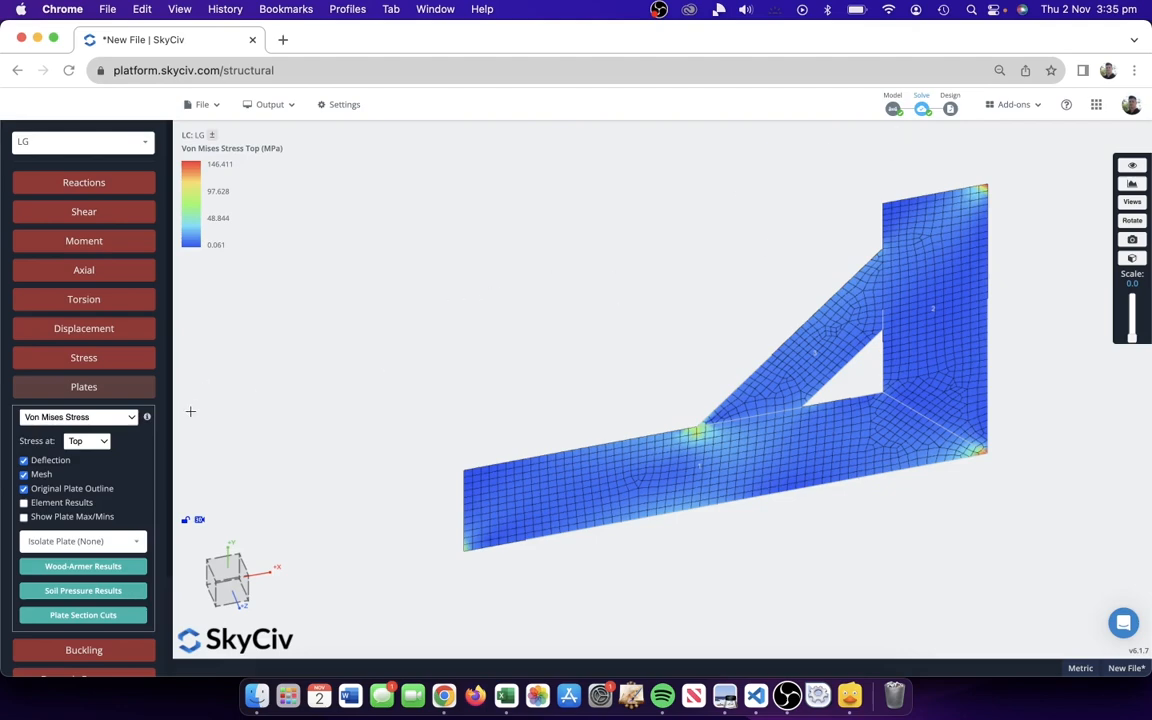
- Display the Major Principal Stress contours, followed by the Minor Principal Stress contours, at the top of the plates
{"action": "left_click", "coordinate": [117, 416]}
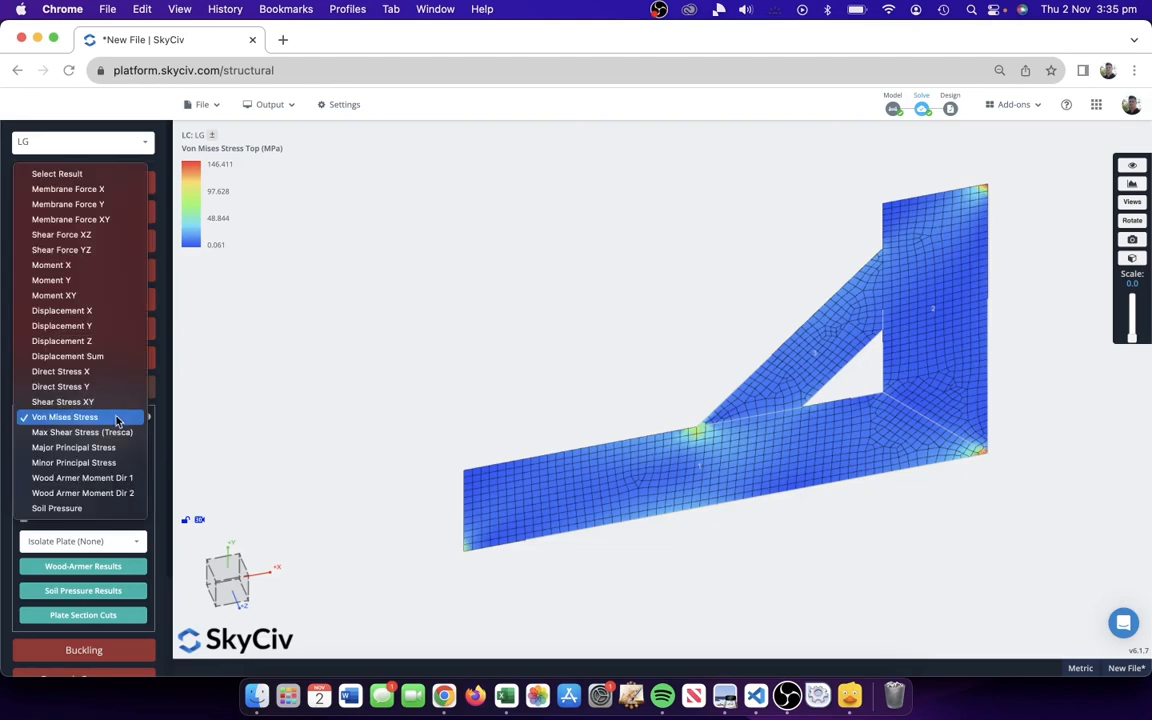
{"action": "left_click", "coordinate": [110, 448]}
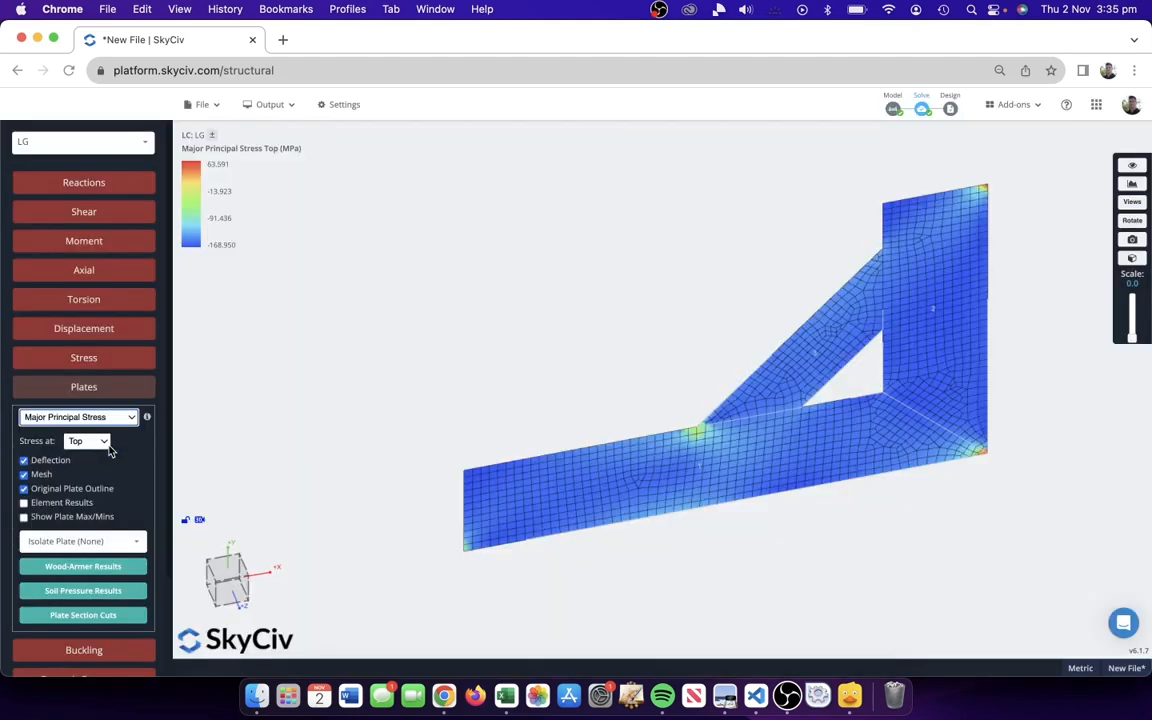
{"action": "left_click", "coordinate": [56, 419]}
{"action": "left_click", "coordinate": [56, 432]}
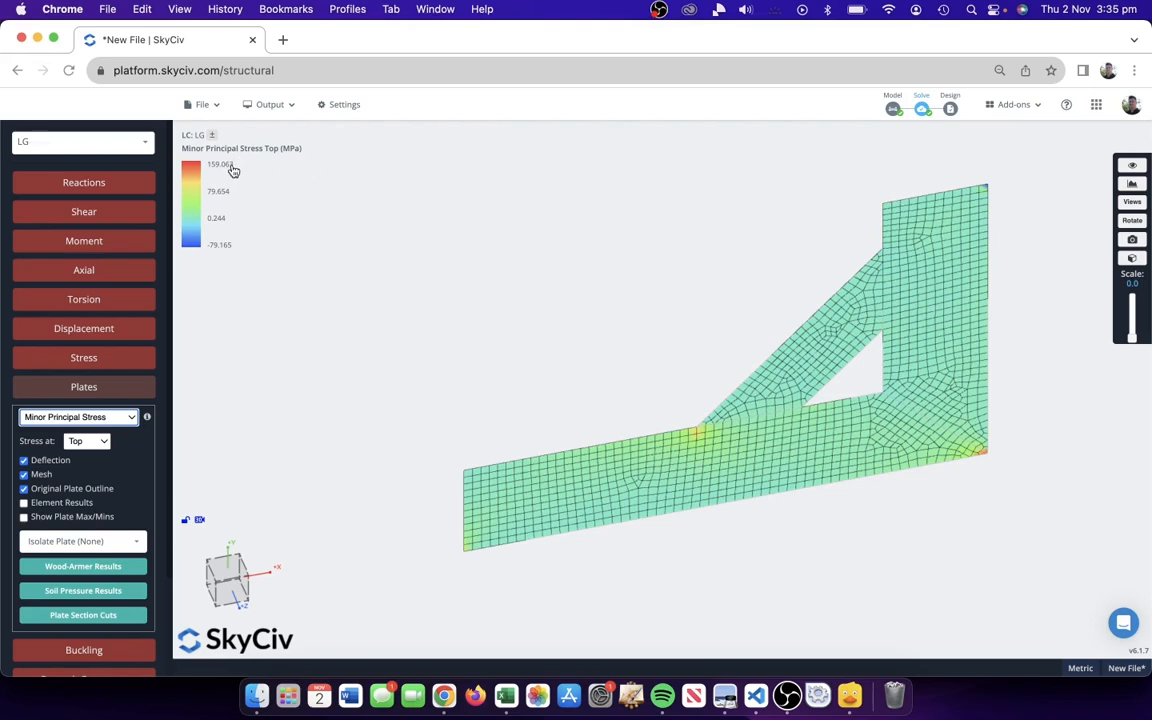
- Exaggerate the deflected shape with a deflection scale of 0.4 and display the Von Mises Stress contours at the top of the plates
{"action": "left_click", "coordinate": [724, 189]}
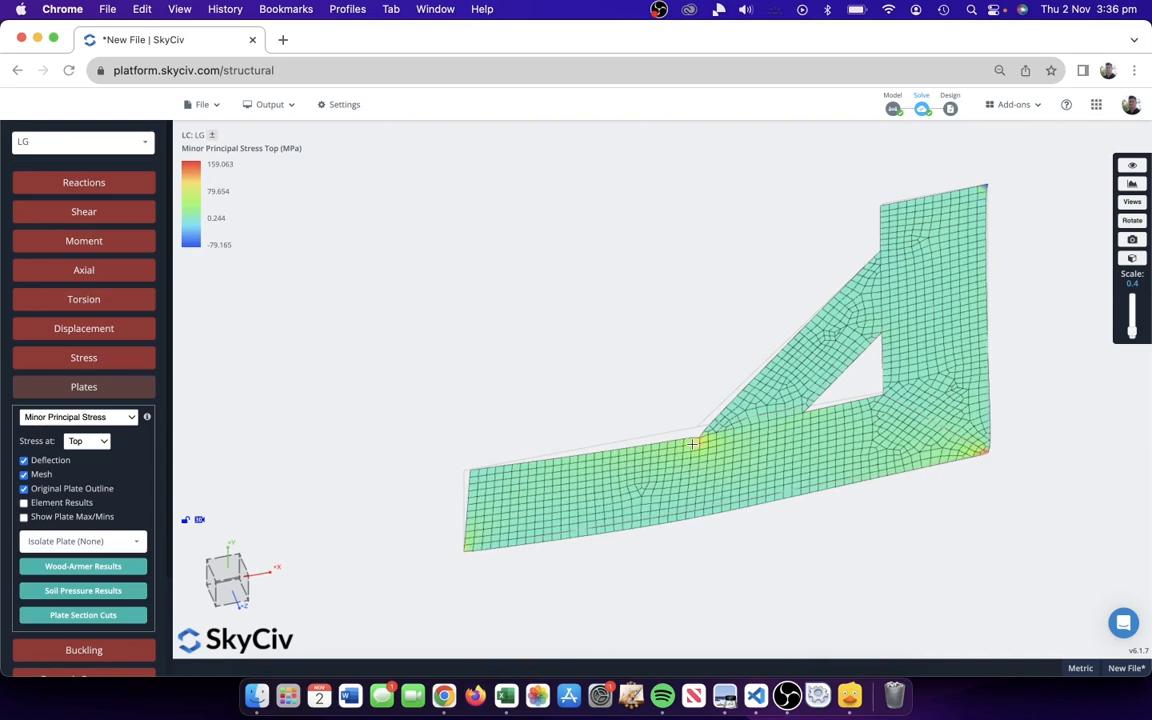
{"action": "mouse_move", "coordinate": [694, 448]}
{"action": "left_click", "coordinate": [100, 417]}
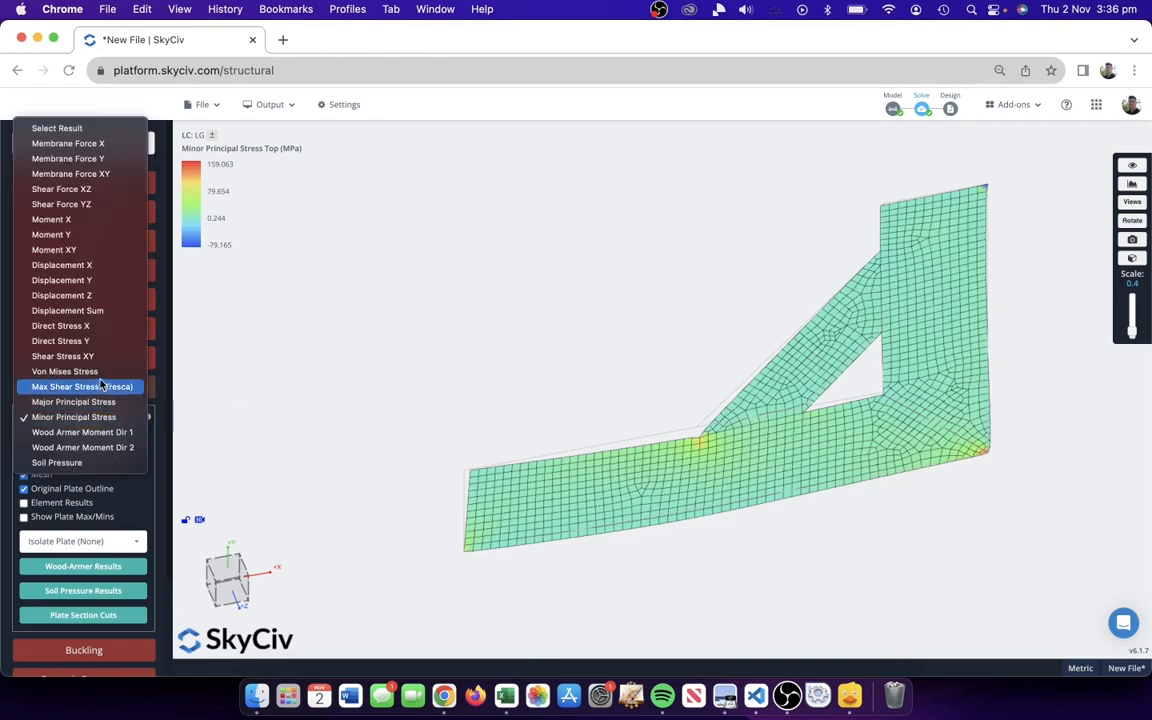
{"action": "left_click", "coordinate": [98, 372]}
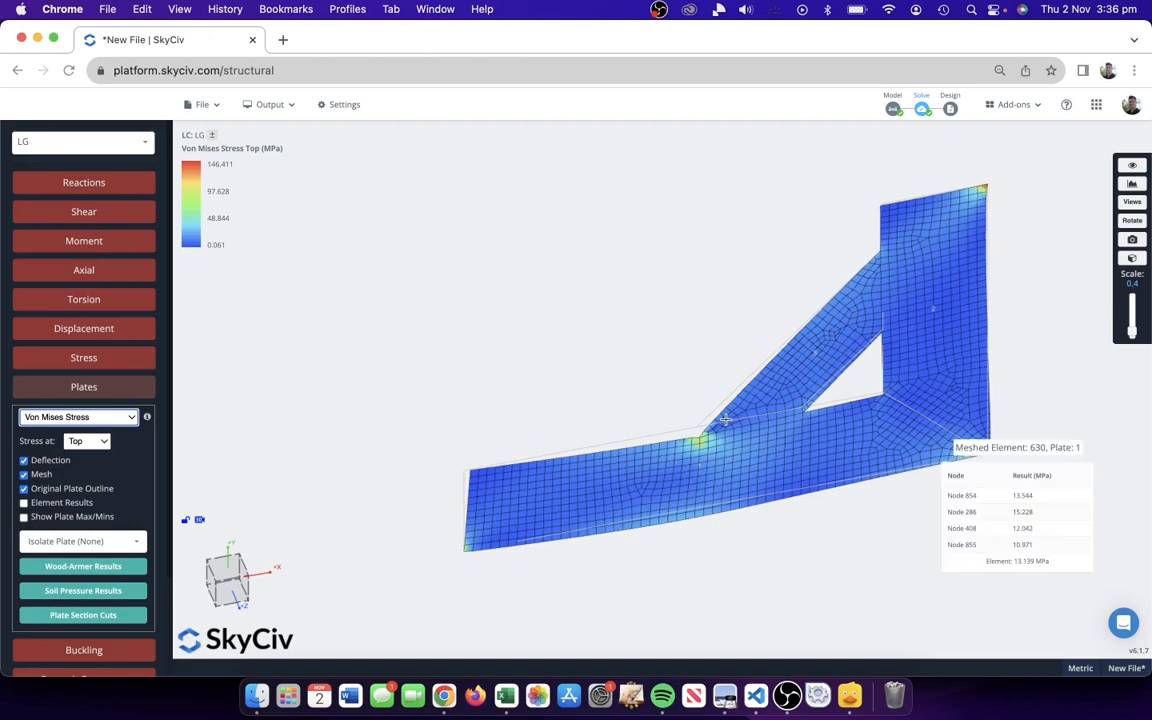
- Return to modelling and check which material is assigned to the horizontal plate
{"action": "left_click", "coordinate": [893, 108]}
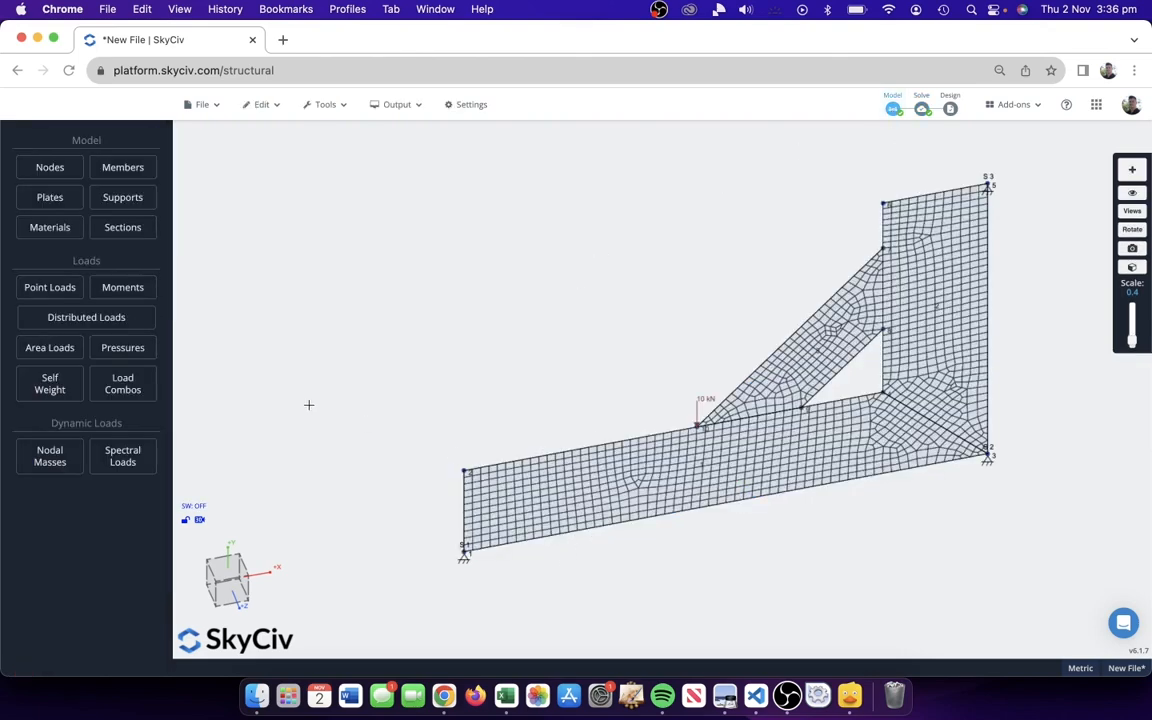
{"action": "left_click", "coordinate": [70, 233]}
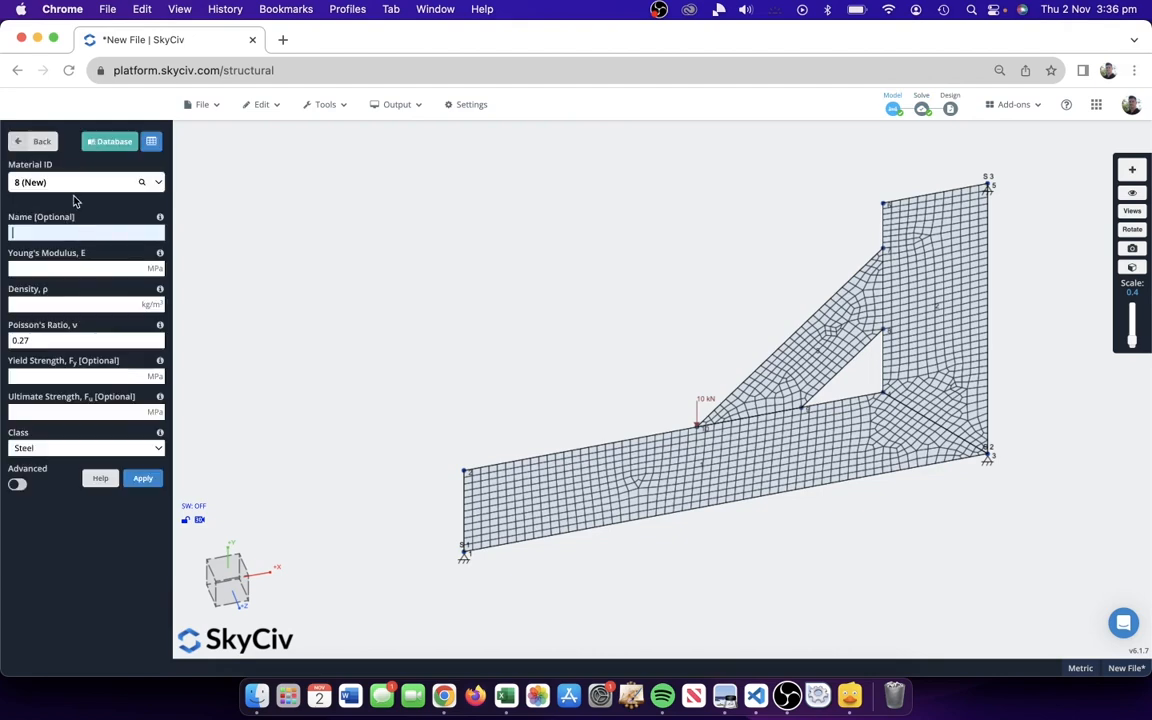
{"action": "left_click", "coordinate": [35, 143]}
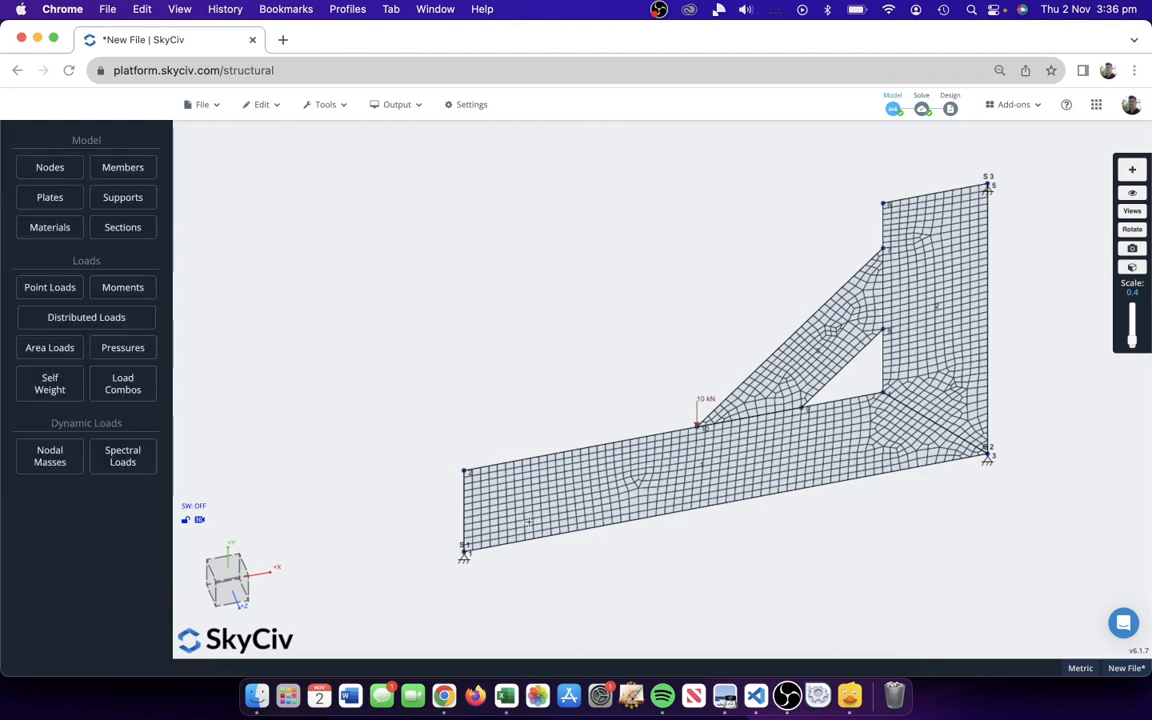
{"action": "left_click", "coordinate": [478, 466]}
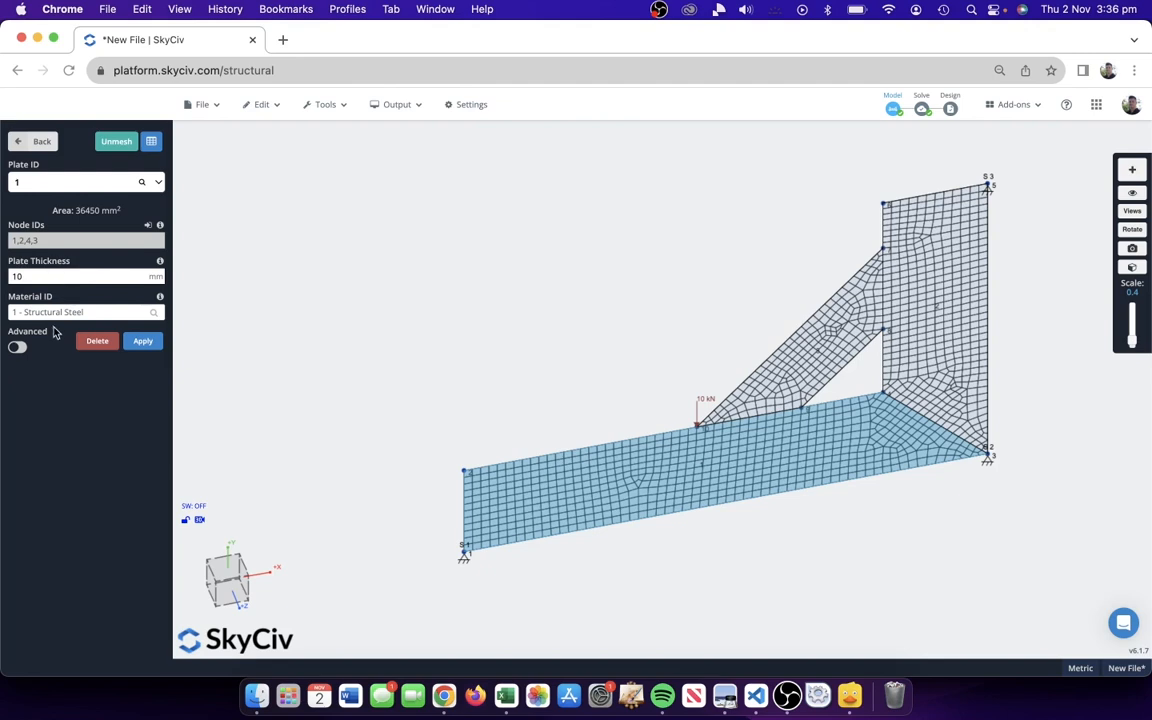
{"action": "left_click", "coordinate": [42, 141]}
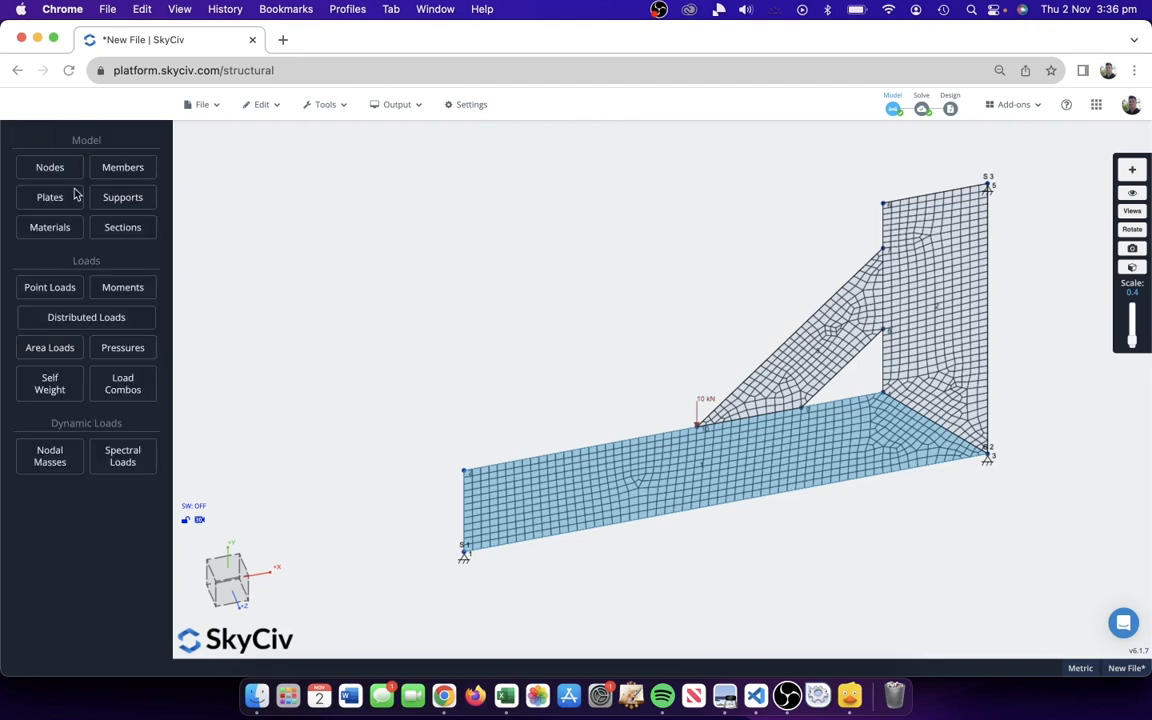
- Review the Structural Steel material's Young's modulus, density, Poisson's ratio and yield strength without changing them
{"action": "left_click", "coordinate": [49, 227]}
{"action": "left_click", "coordinate": [58, 180]}
{"action": "left_click", "coordinate": [60, 197]}
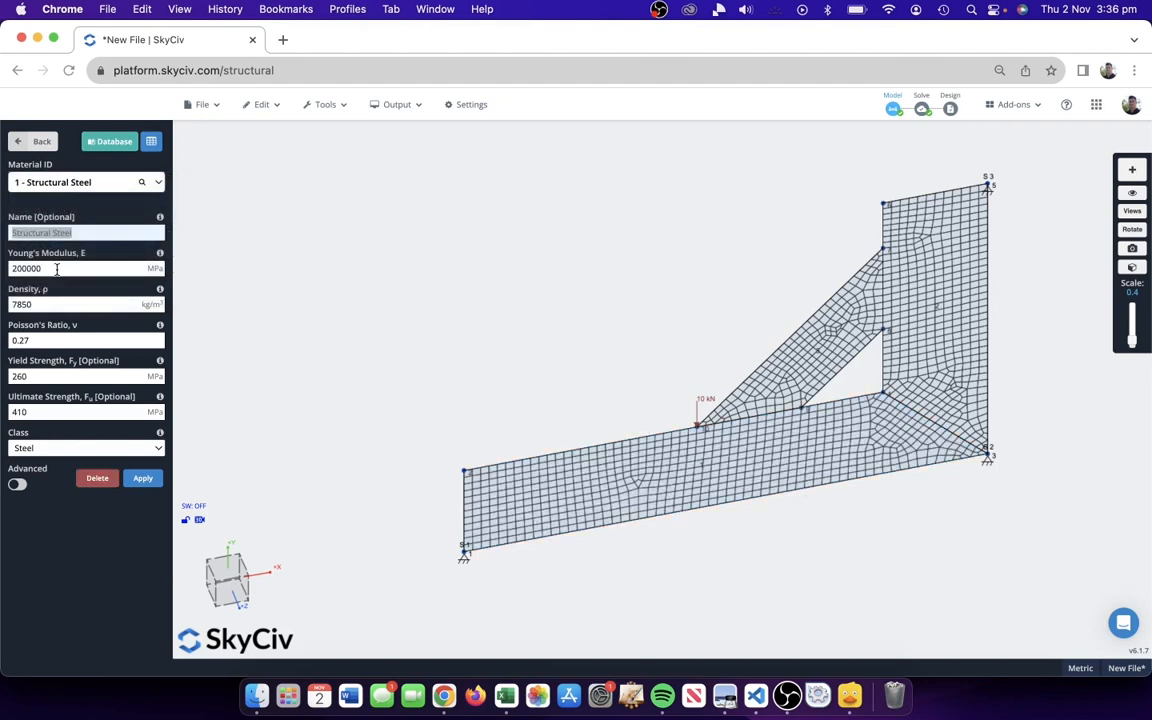
{"action": "left_click", "coordinate": [57, 269]}
{"action": "left_click", "coordinate": [54, 305]}
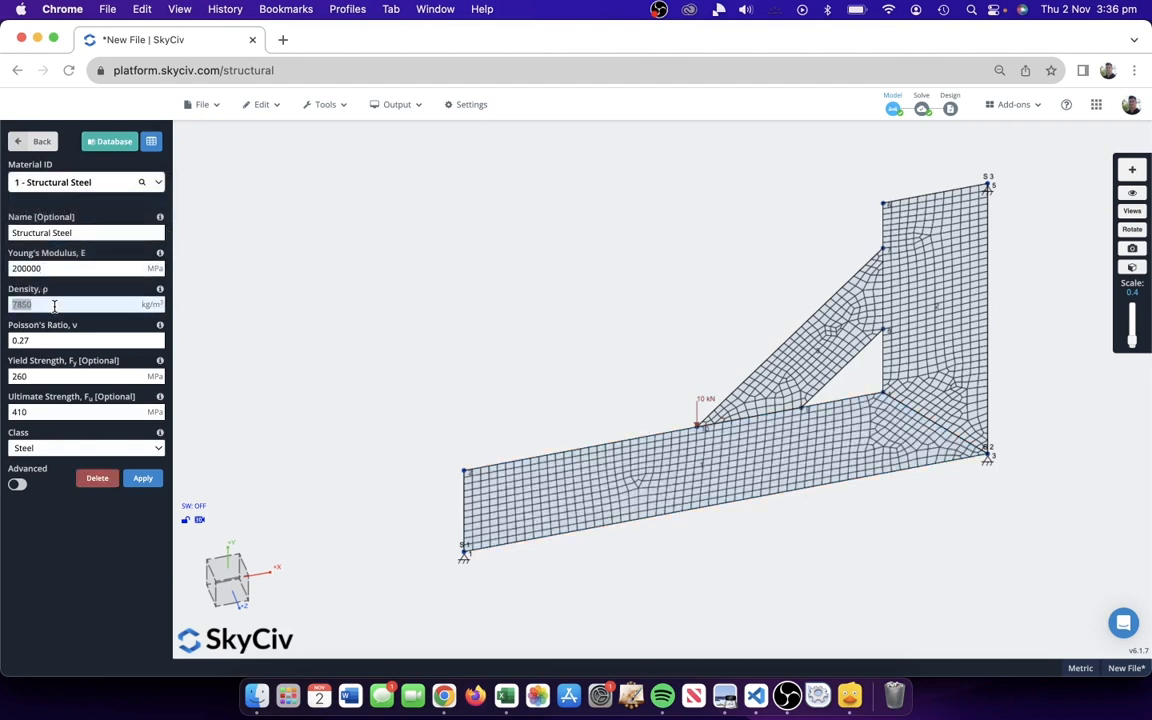
{"action": "left_click", "coordinate": [50, 377]}
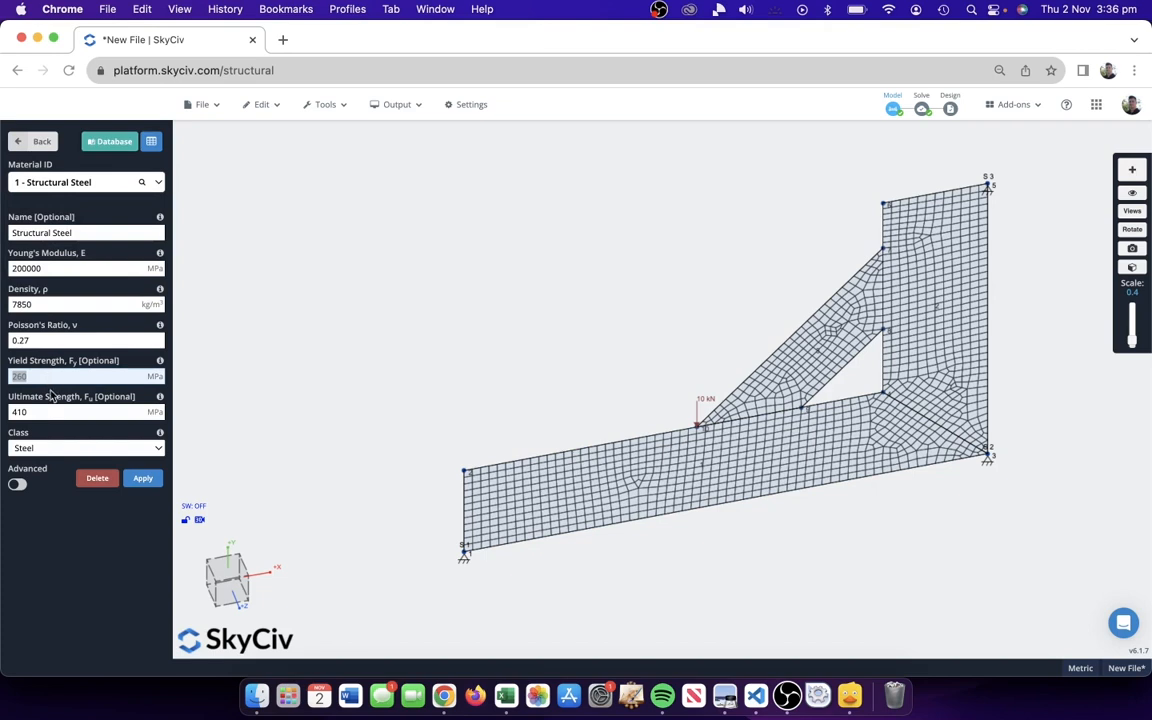
{"action": "left_click", "coordinate": [45, 341]}
{"action": "left_click", "coordinate": [45, 377]}
{"action": "left_click", "coordinate": [641, 317]}
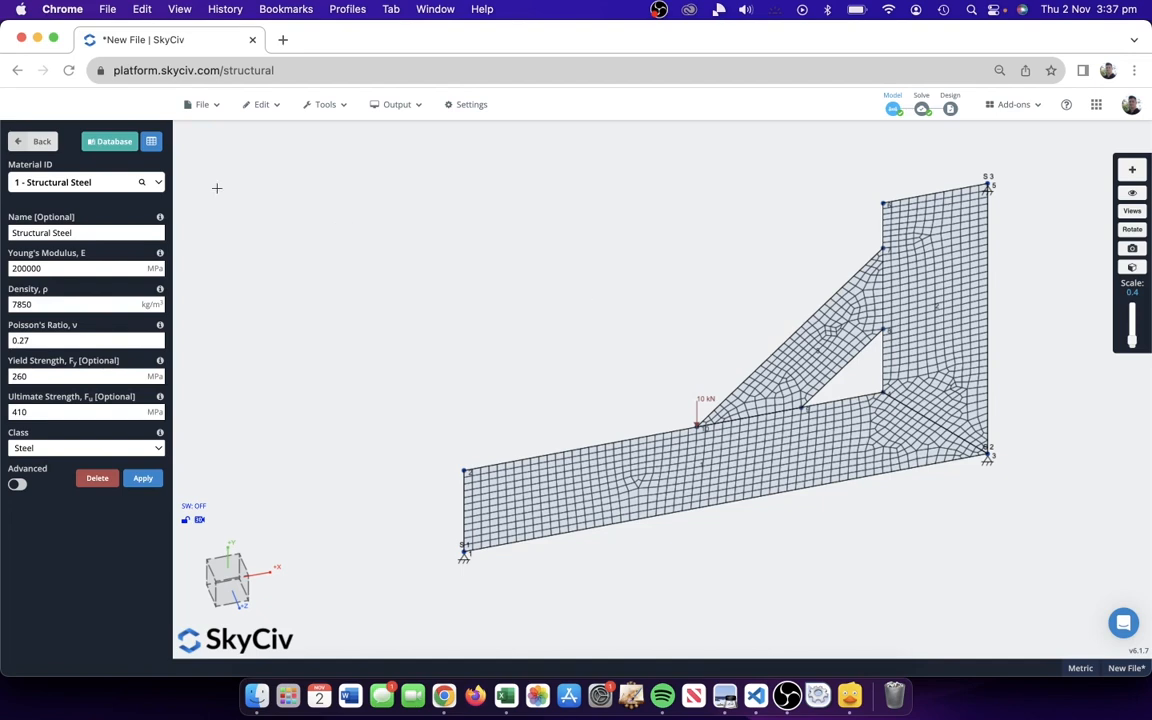
{"action": "left_click", "coordinate": [44, 143]}
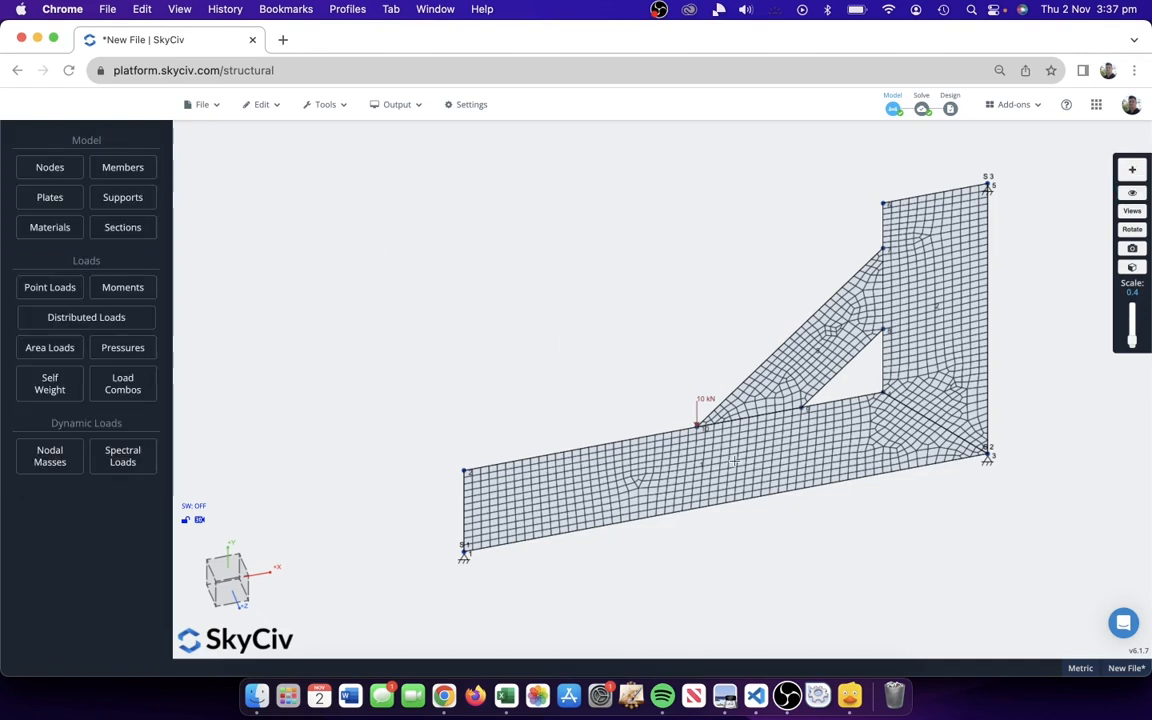
- Delete the two supports at nodes 3 and 5 on the bracket's vertical edge
{"action": "left_click_drag", "start_coordinate": [1016, 285], "coordinate": [1005, 283]}
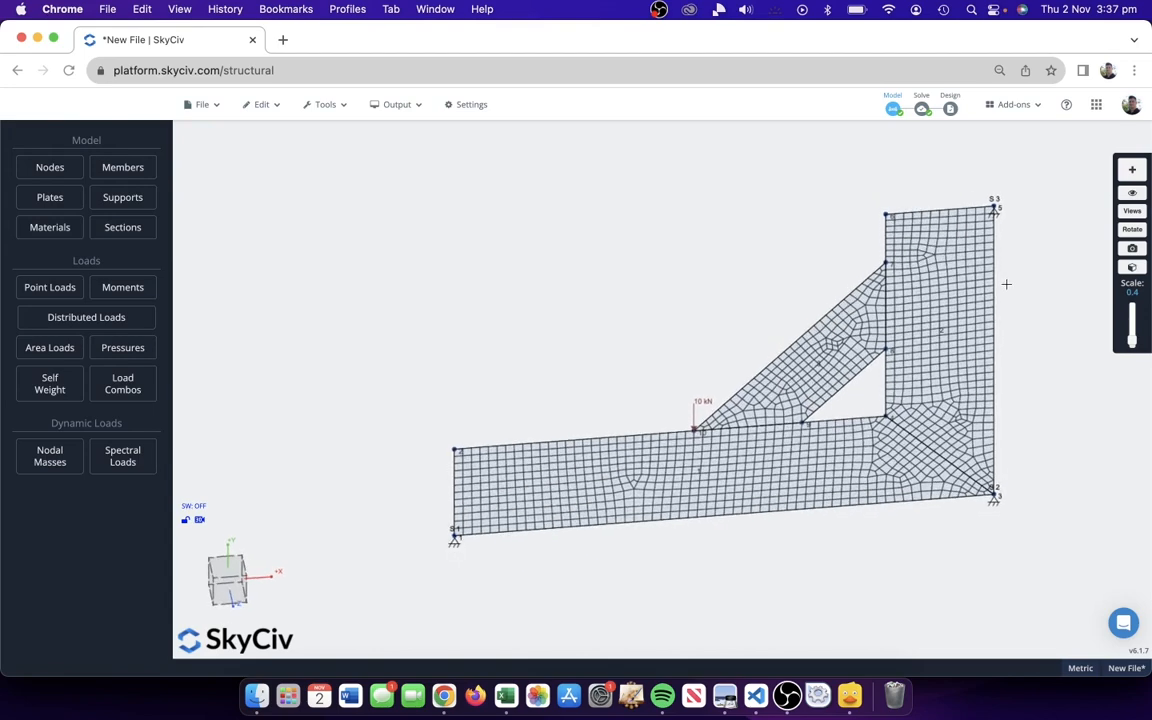
{"action": "left_click", "coordinate": [998, 496]}
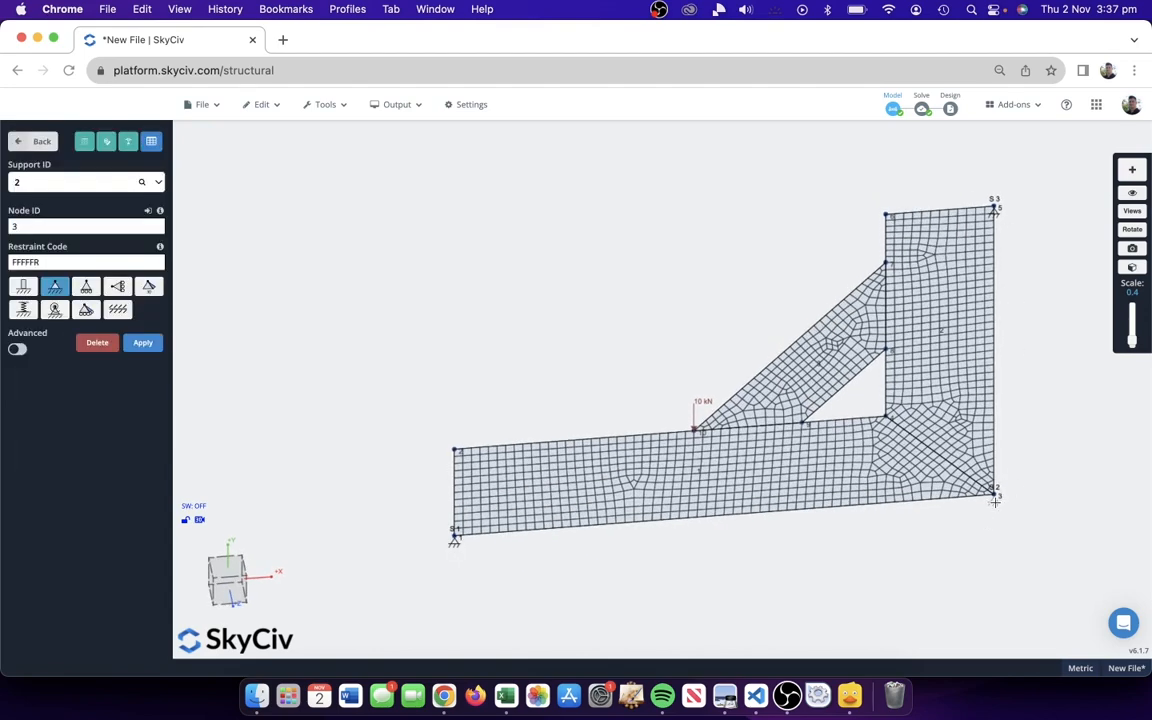
{"action": "left_click", "coordinate": [996, 210], "text": "shift"}
{"action": "key", "text": "Delete"}
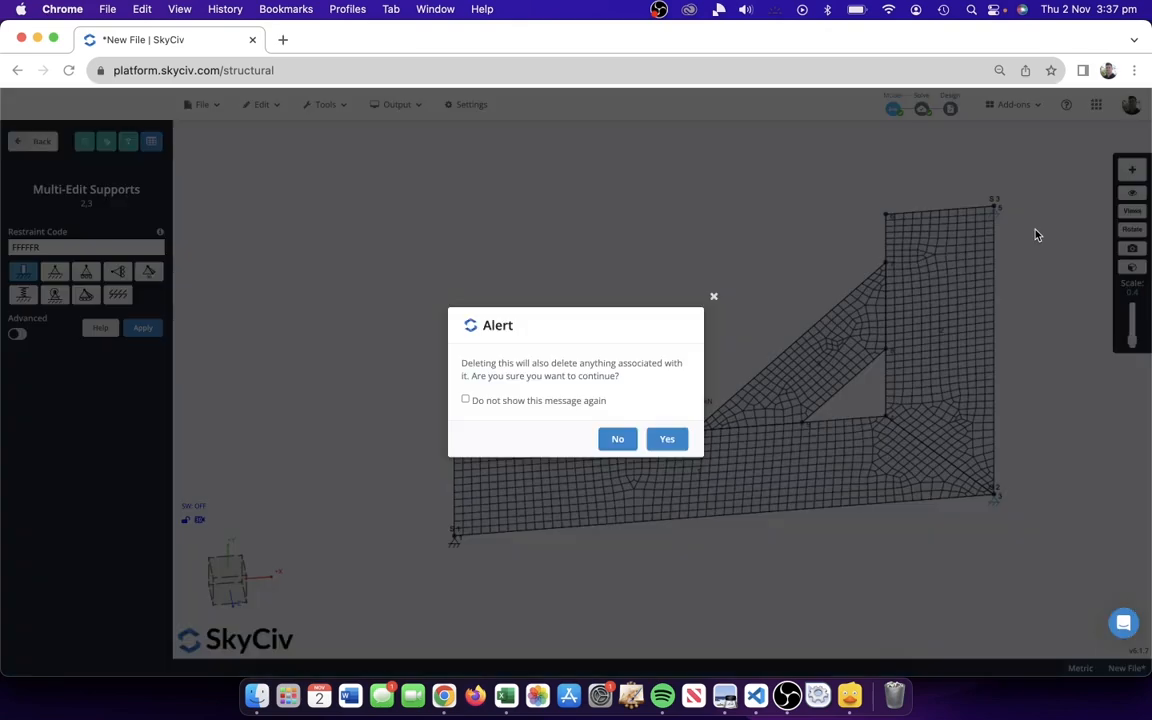
{"action": "key", "text": "Return"}
- Add a fixed line support with restraint code FFFFFF between nodes 3 and 5
{"action": "left_click", "coordinate": [69, 185]}
{"action": "left_click", "coordinate": [224, 199]}
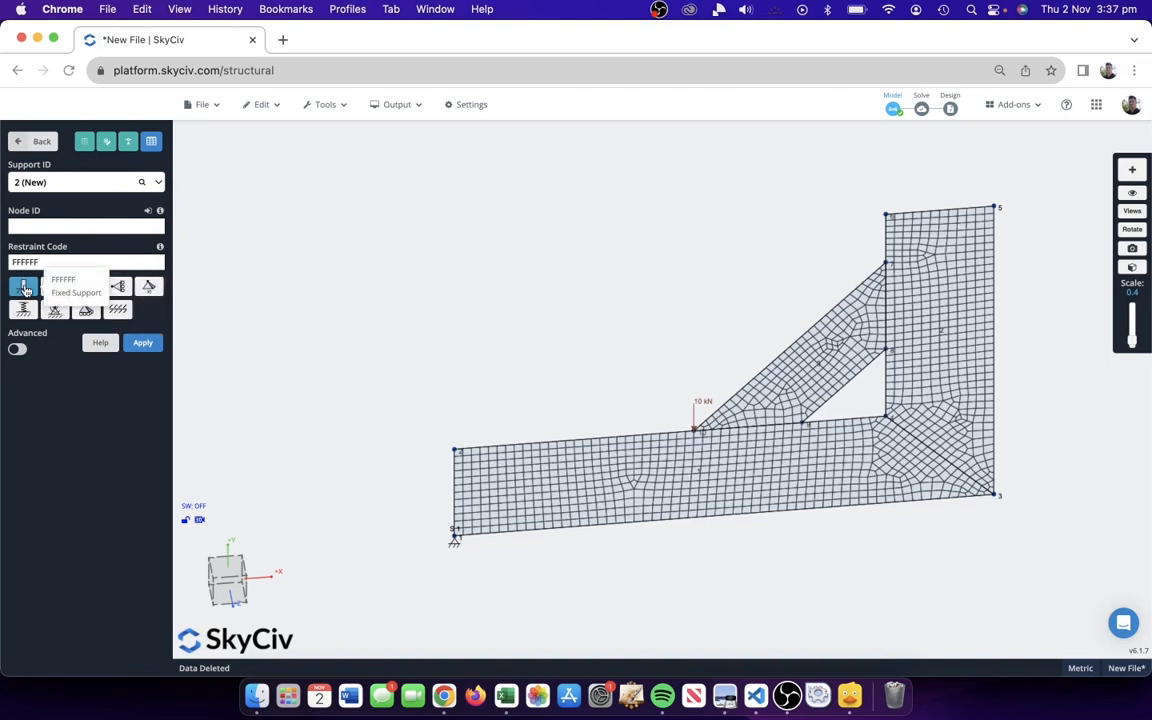
{"action": "left_click", "coordinate": [128, 312]}
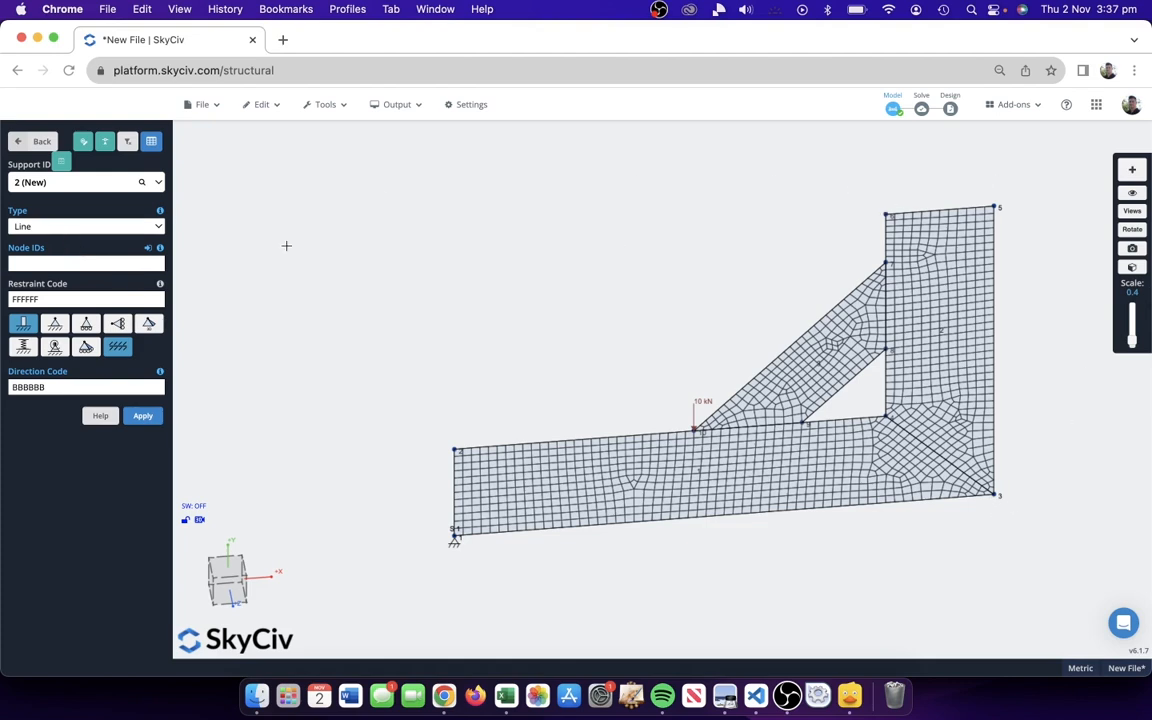
{"action": "left_click", "coordinate": [33, 263]}
{"action": "type", "text": "3,5"}
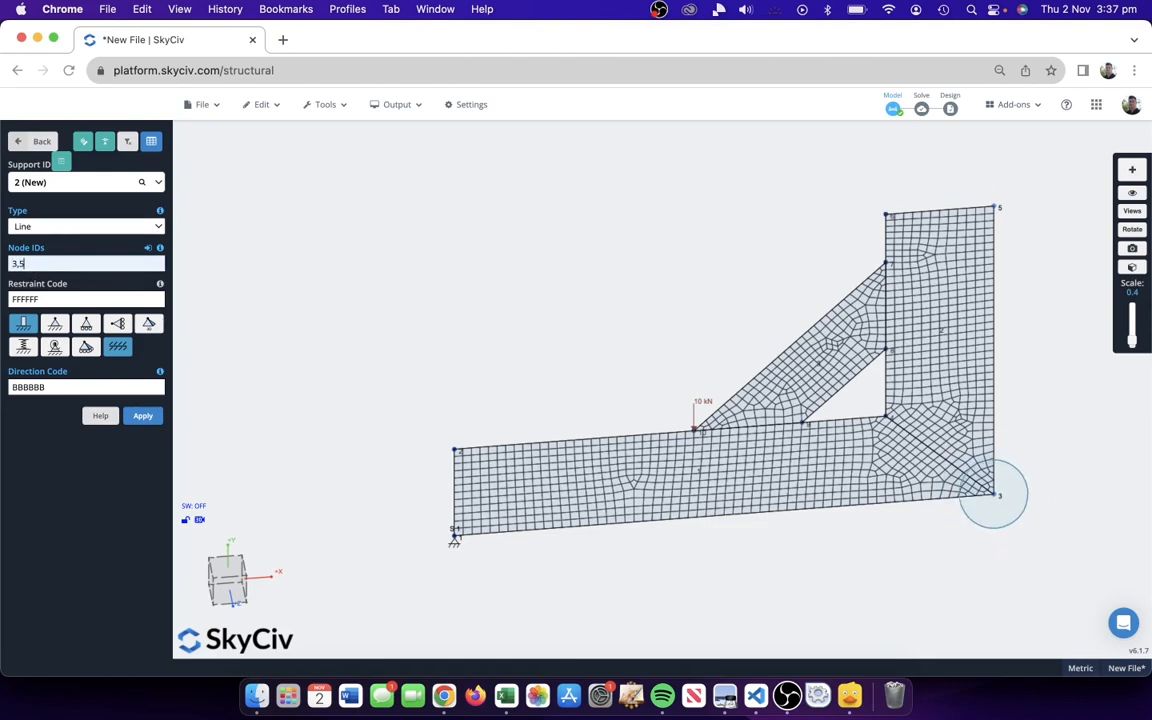
{"action": "key", "text": "Return"}
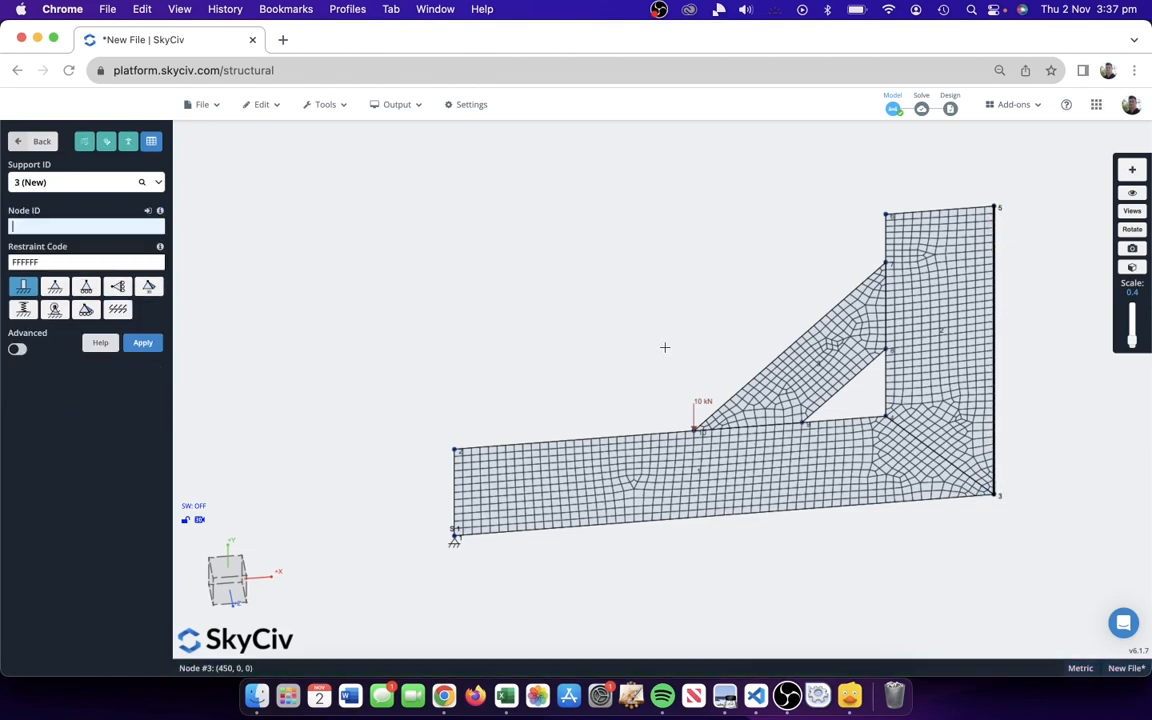
- Set the X magnitude of the point load at node 10 to 5 kN
{"action": "right_click_drag", "start_coordinate": [741, 358], "coordinate": [714, 286]}
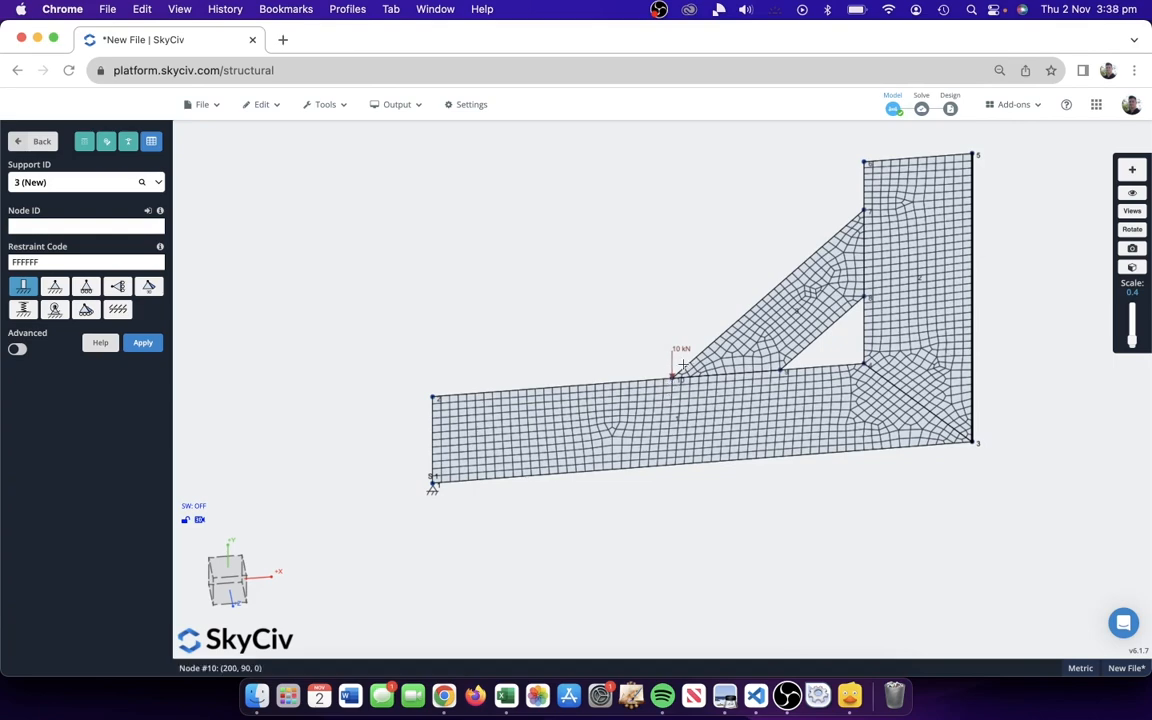
{"action": "scroll", "coordinate": [682, 364], "scroll_direction": "up", "scroll_amount": 5}
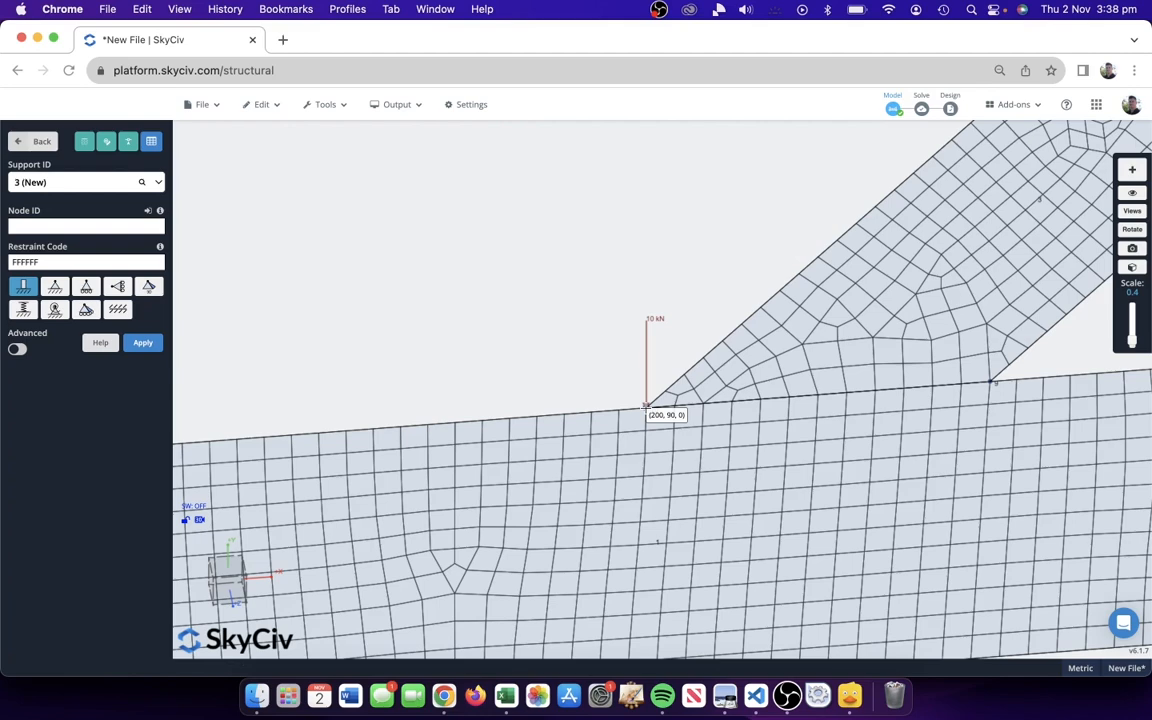
{"action": "left_click", "coordinate": [645, 408]}
{"action": "right_click_drag", "start_coordinate": [674, 360], "coordinate": [694, 337]}
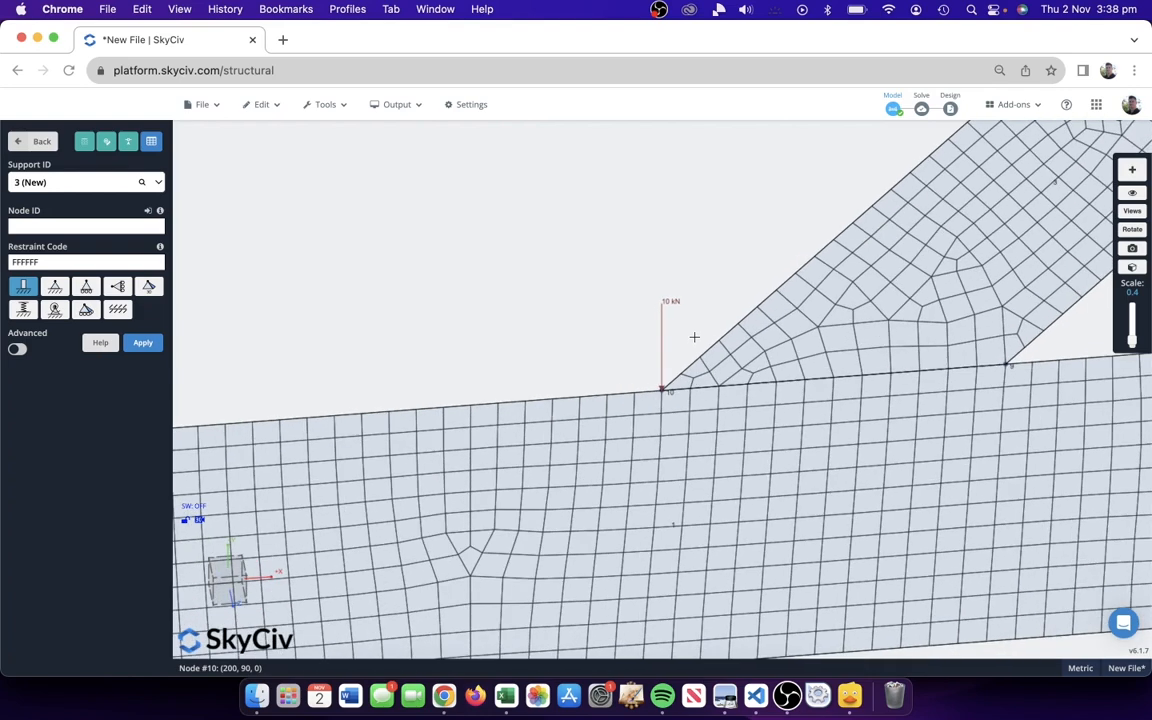
{"action": "scroll", "coordinate": [694, 337], "scroll_direction": "down", "scroll_amount": 3}
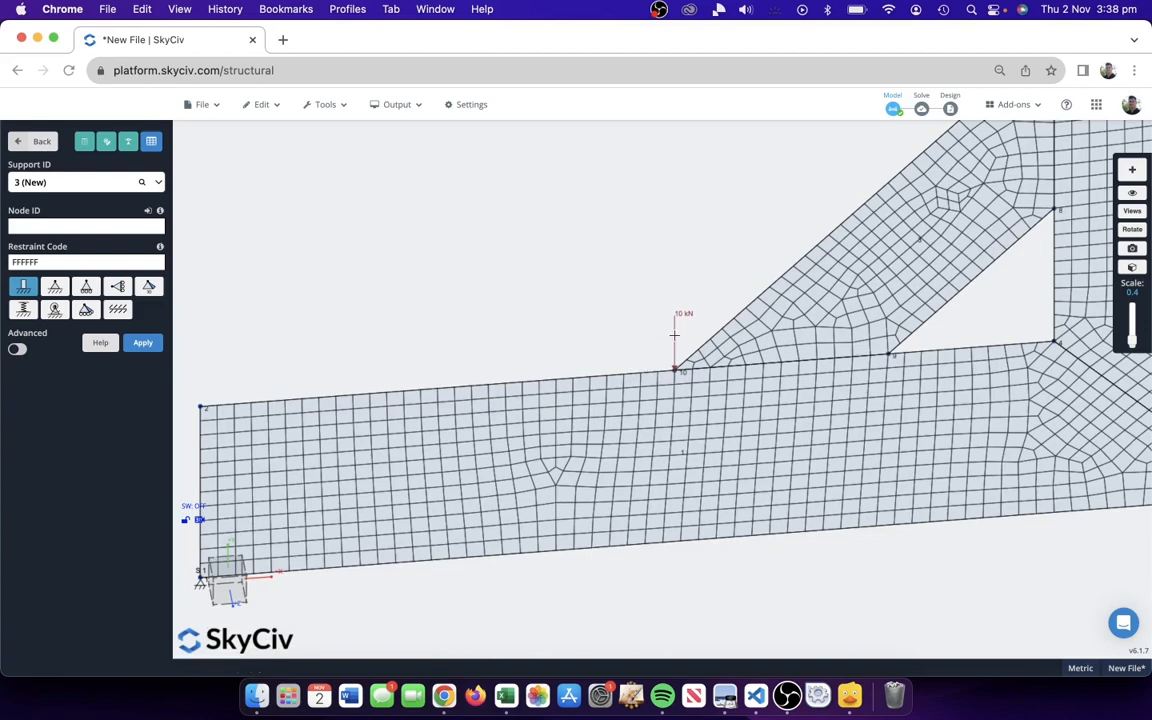
{"action": "left_click", "coordinate": [1134, 195]}
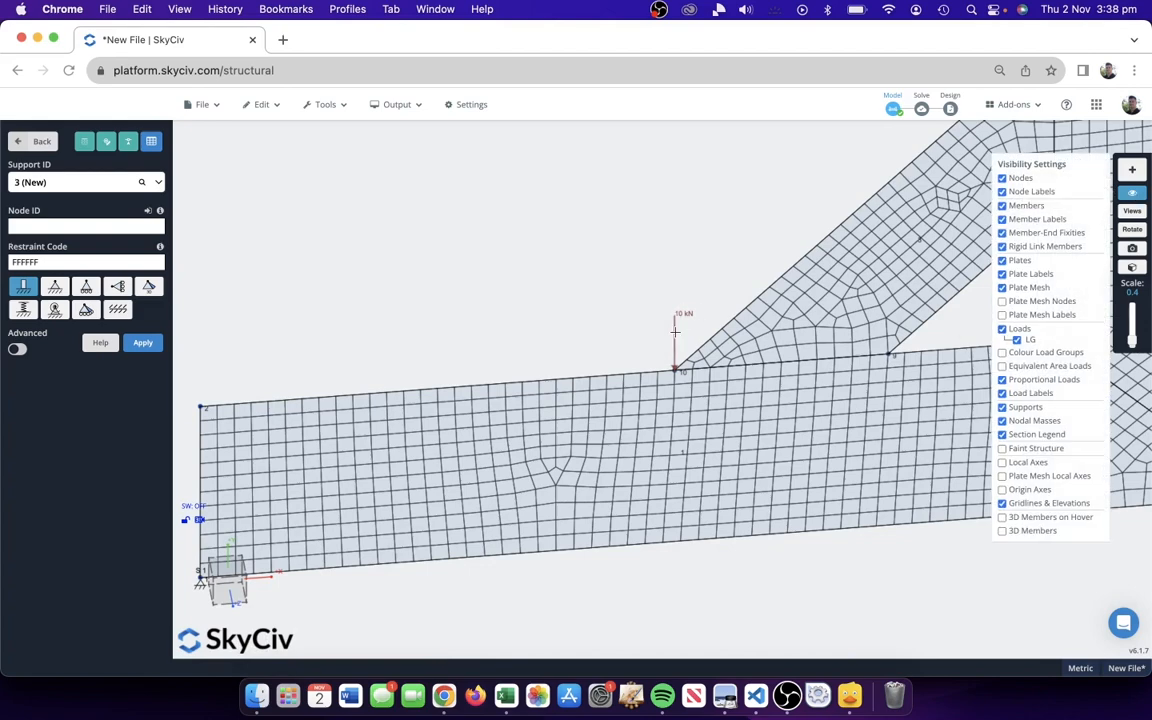
{"action": "left_click", "coordinate": [675, 331]}
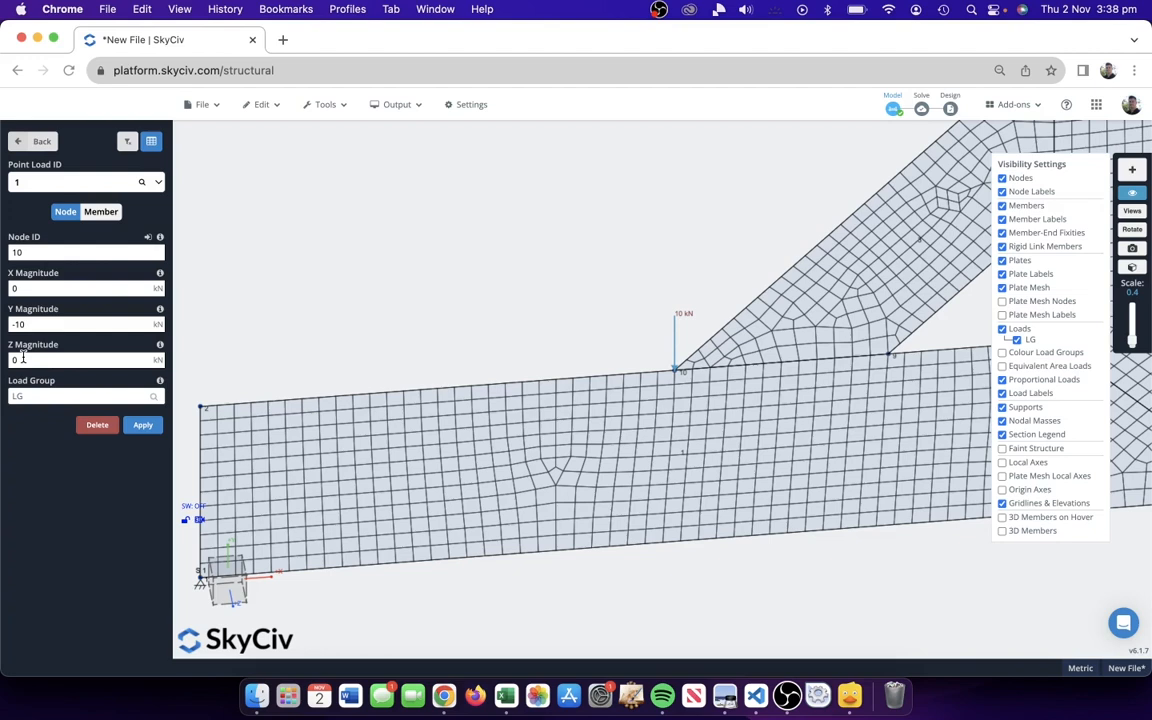
{"action": "double_click", "coordinate": [28, 287]}
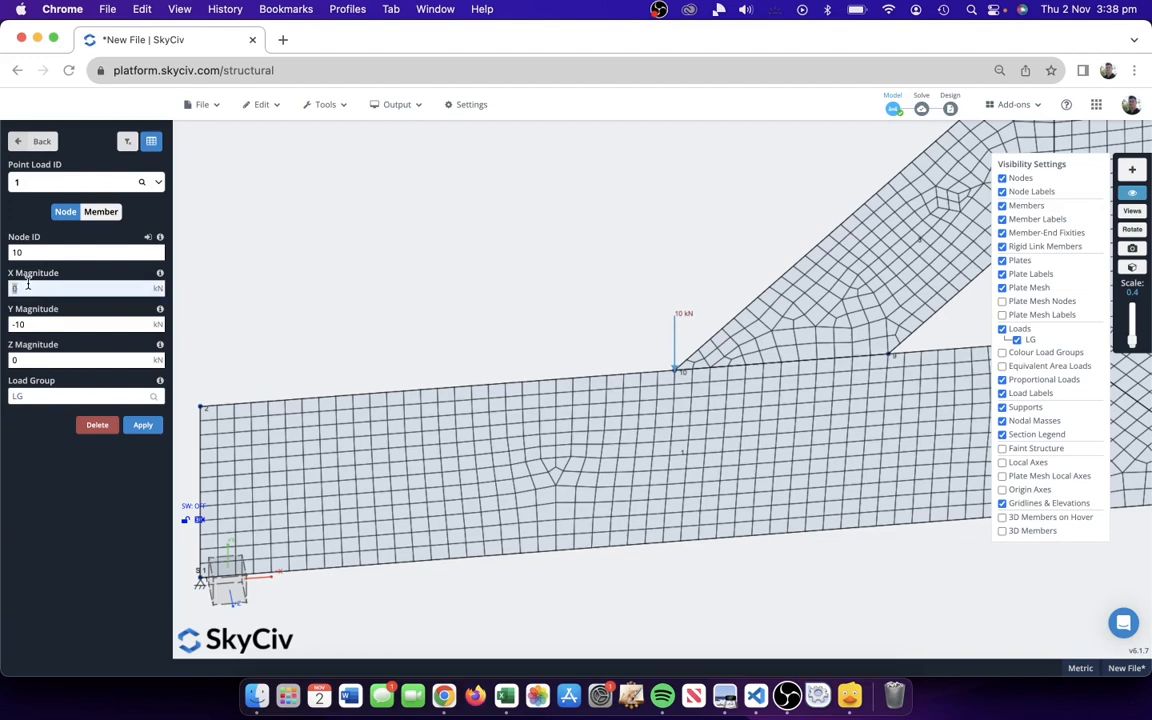
{"action": "type", "text": "-"}
{"action": "key", "text": "Return"}
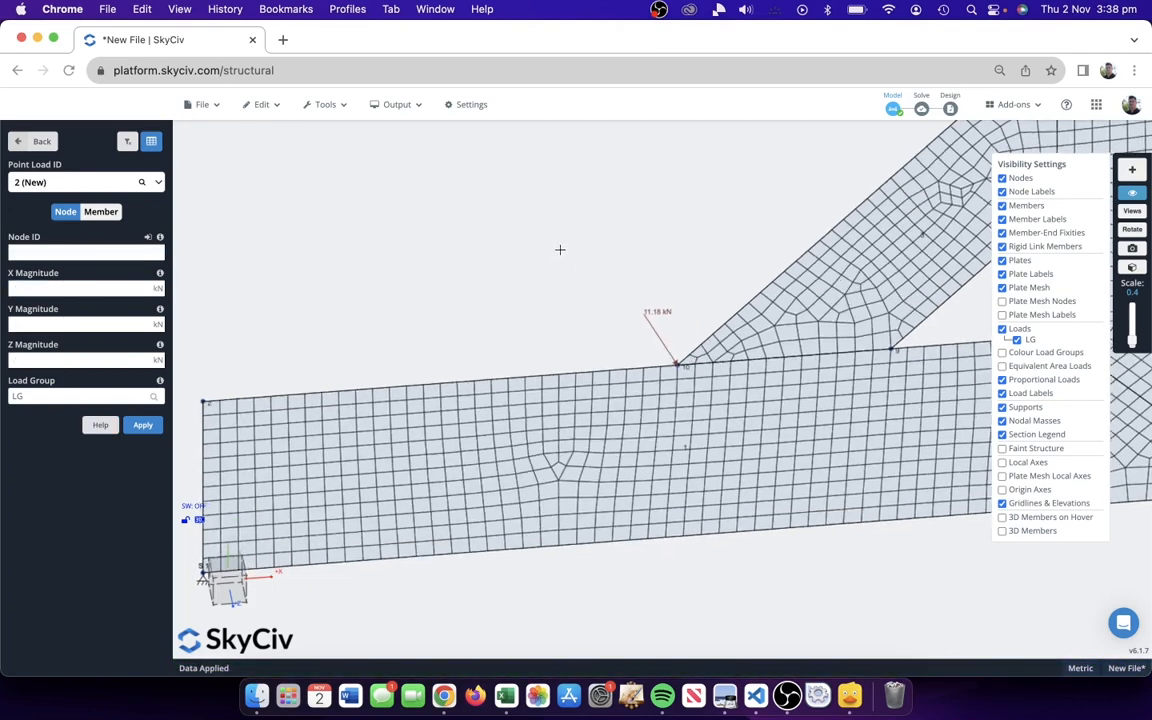
- Make the plate mesh nodes visible and examine those along the horizontal plate's upper edge near node 10
{"action": "right_click_drag", "start_coordinate": [556, 252], "coordinate": [644, 248]}
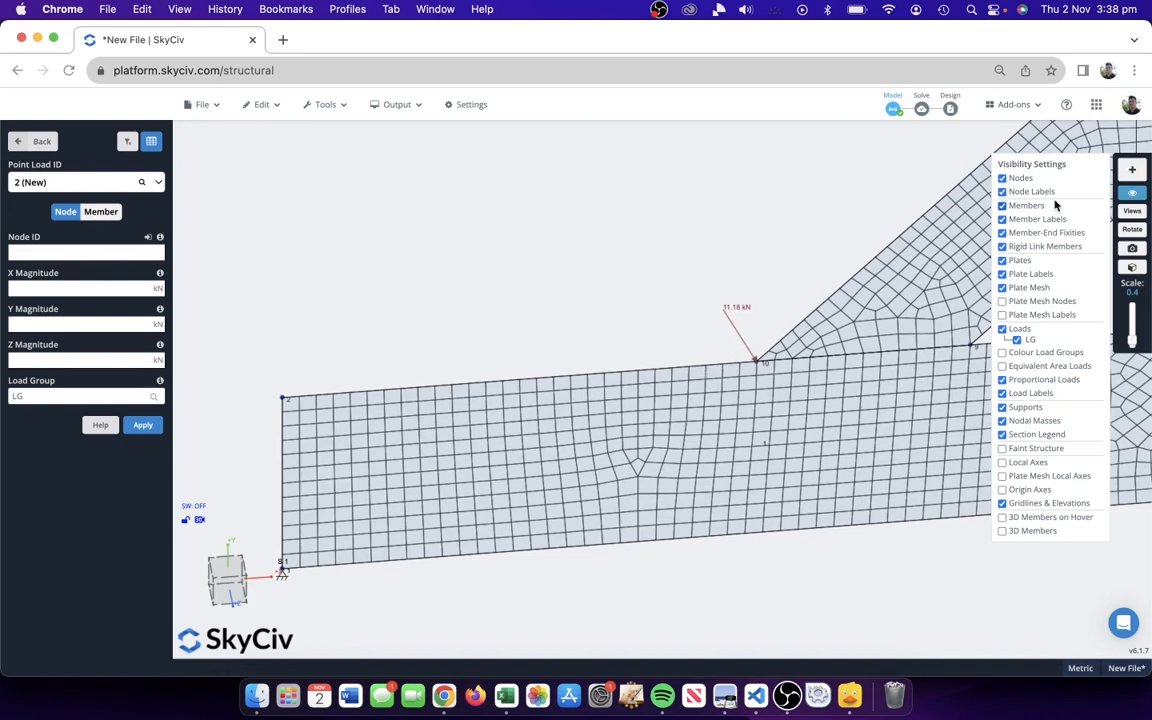
{"action": "left_click", "coordinate": [1020, 302]}
{"action": "scroll", "coordinate": [706, 318], "scroll_direction": "up", "scroll_amount": 5}
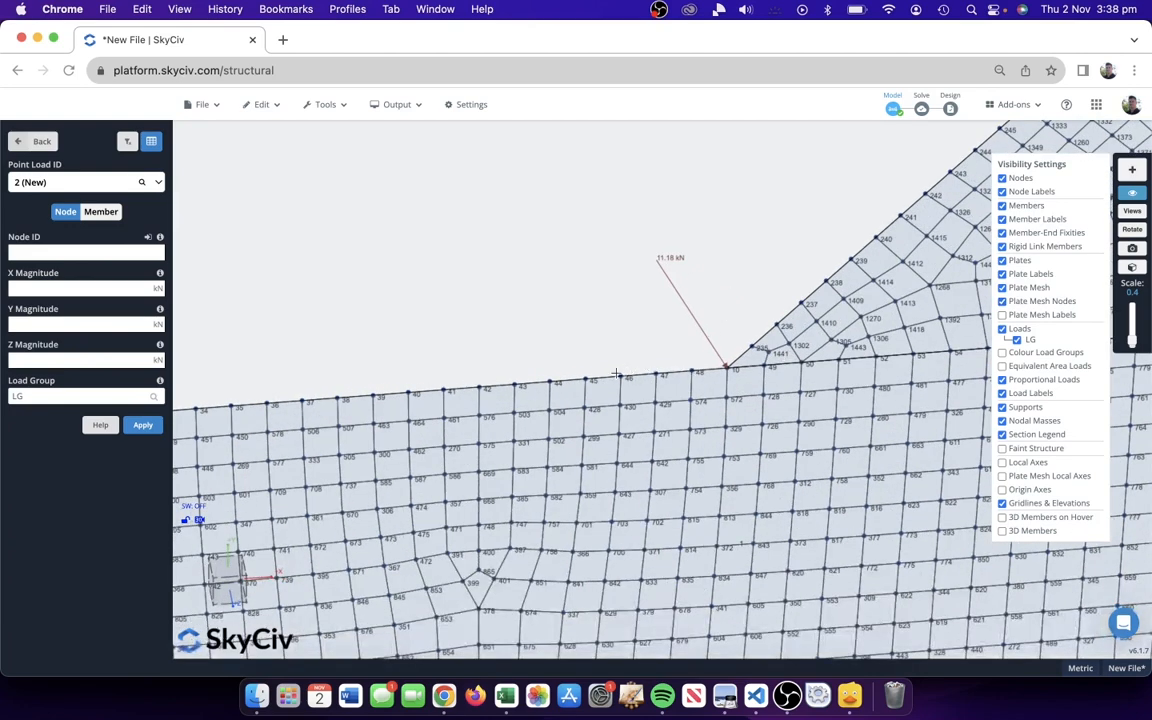
- Delete the point load at node 10 and close the visibility settings
{"action": "left_click", "coordinate": [690, 312]}
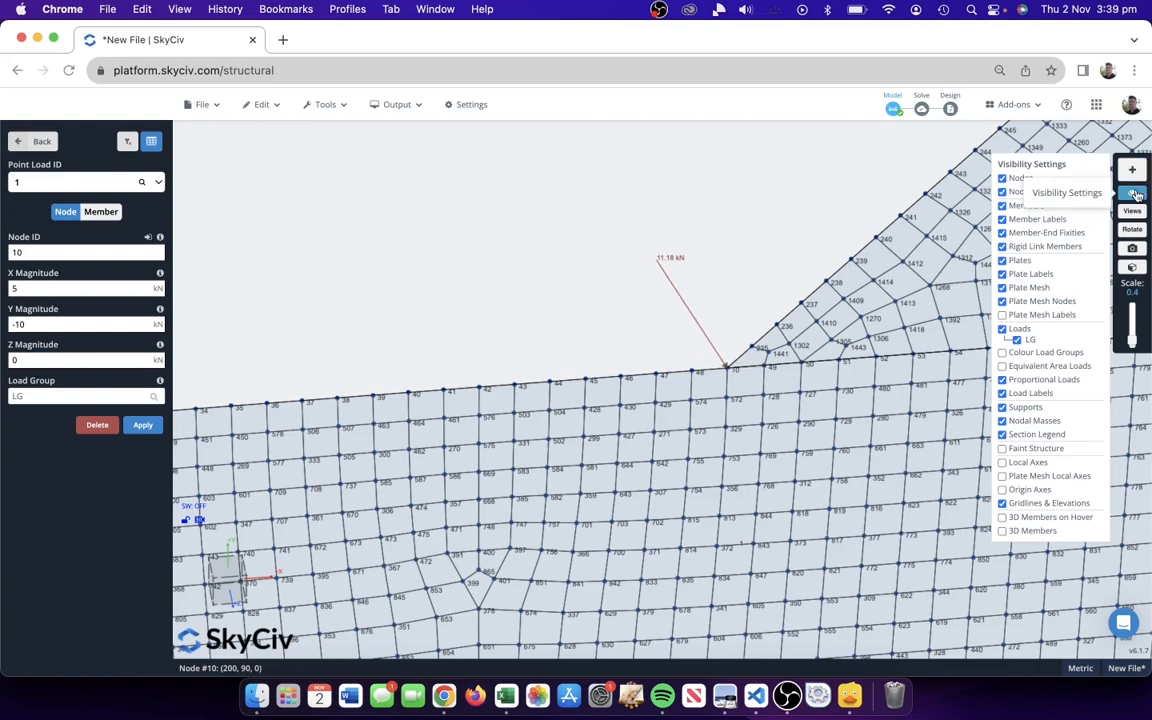
{"action": "key", "text": "Delete"}
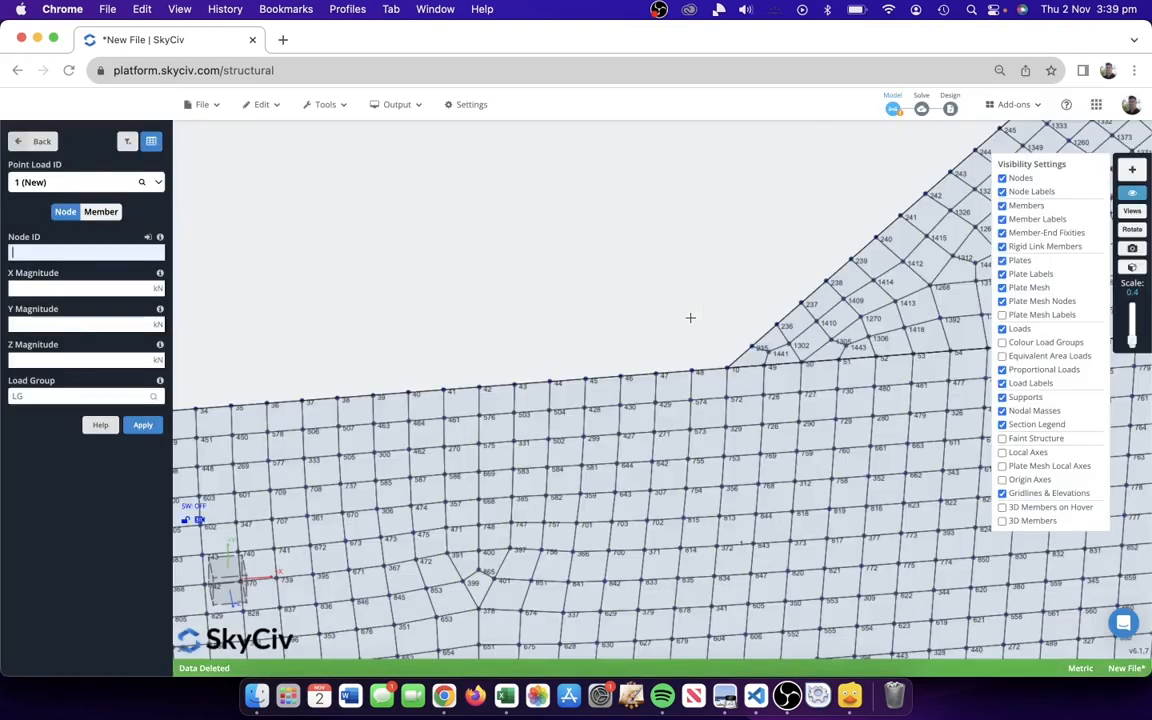
{"action": "left_click", "coordinate": [1132, 192]}
- Place a free node about 21 mm directly above node 48 with the Pen tool, leaving it unconnected to any member
{"action": "left_click", "coordinate": [1133, 172]}
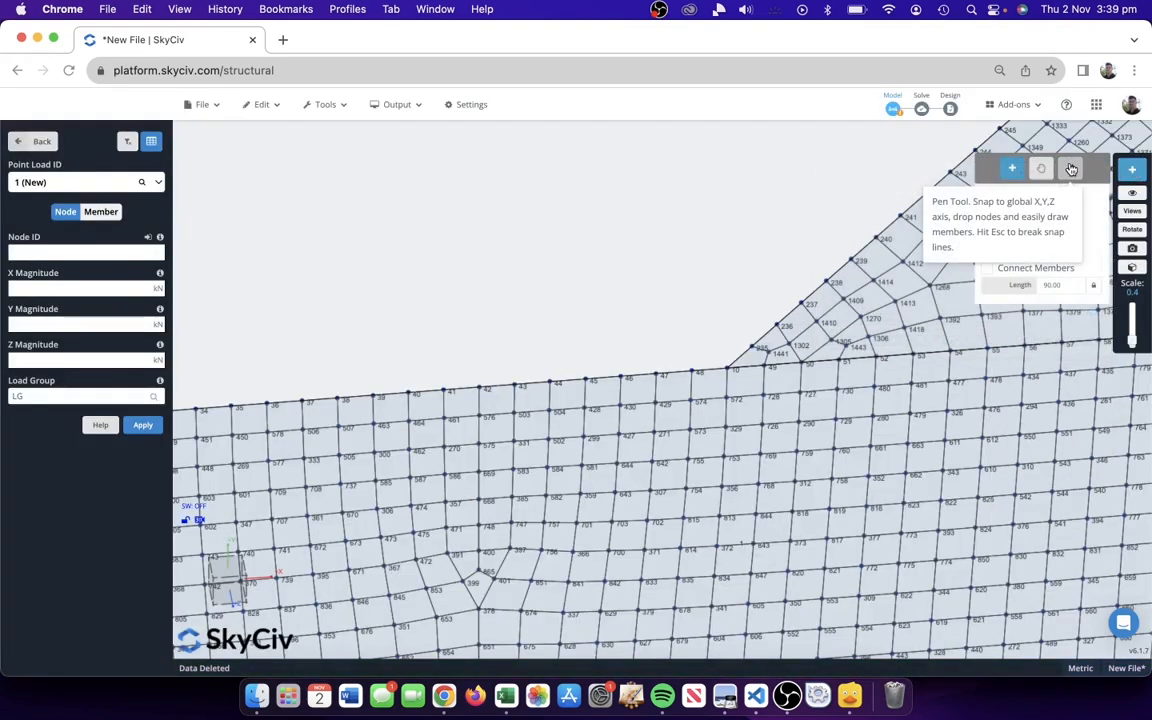
{"action": "scroll", "coordinate": [640, 393], "scroll_direction": "up", "scroll_amount": 5}
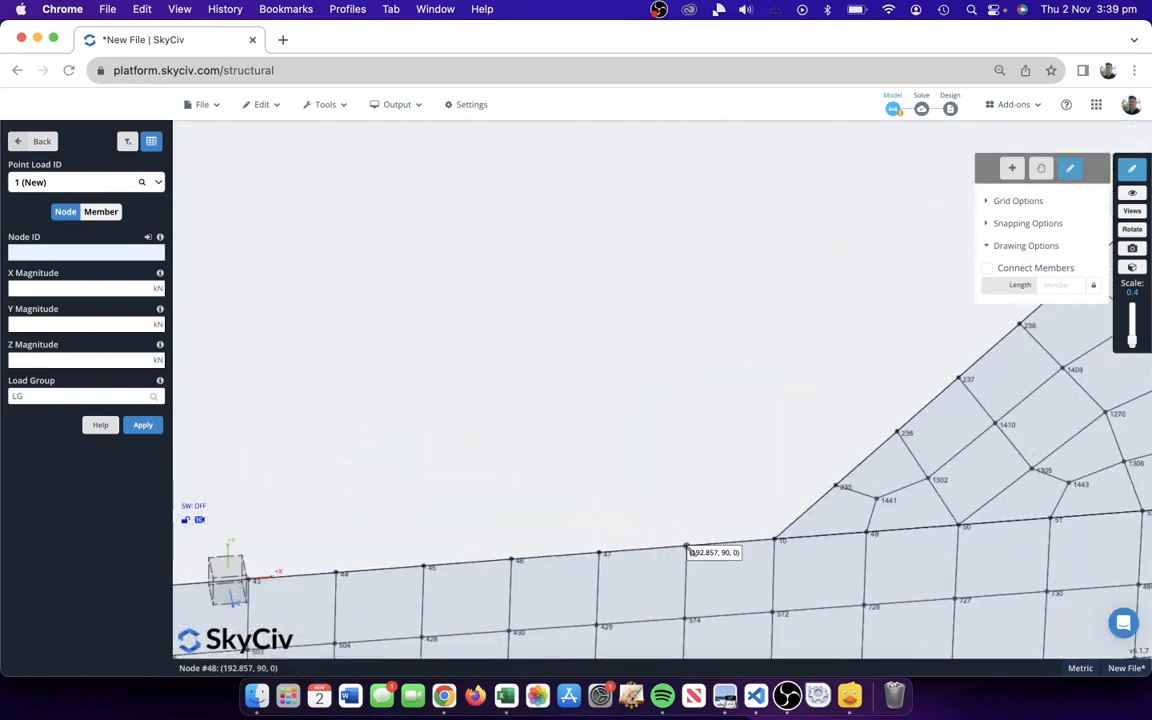
{"action": "left_click", "coordinate": [690, 530]}
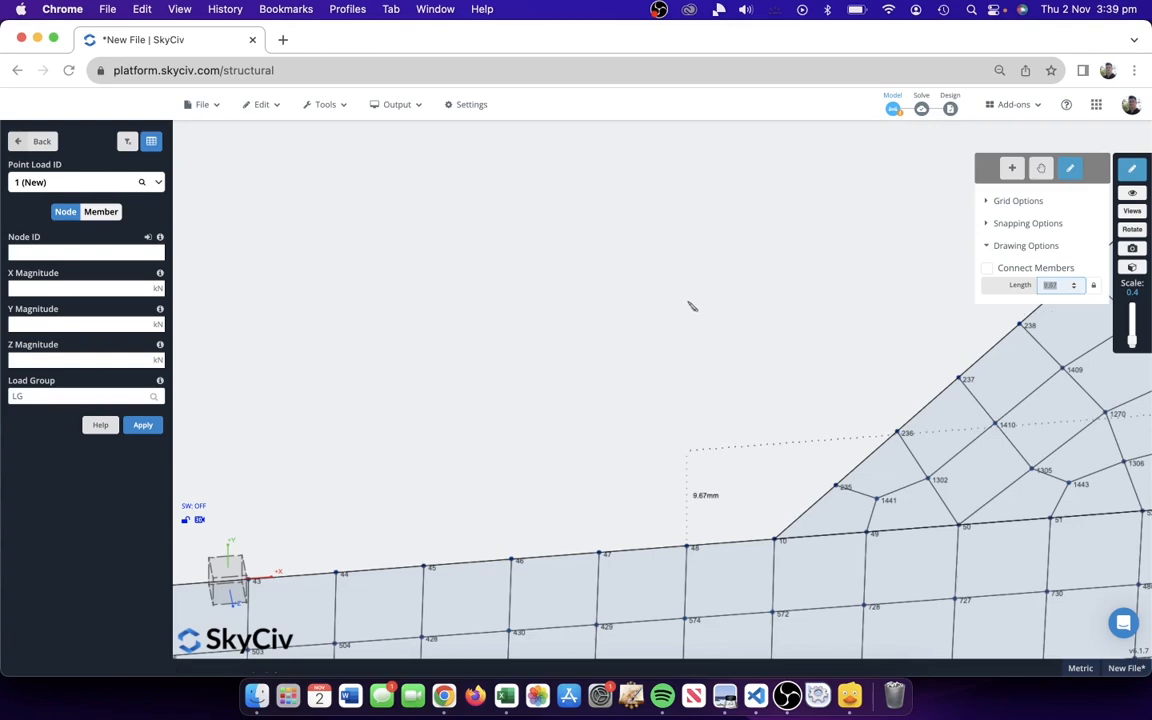
{"action": "key", "text": "Return"}
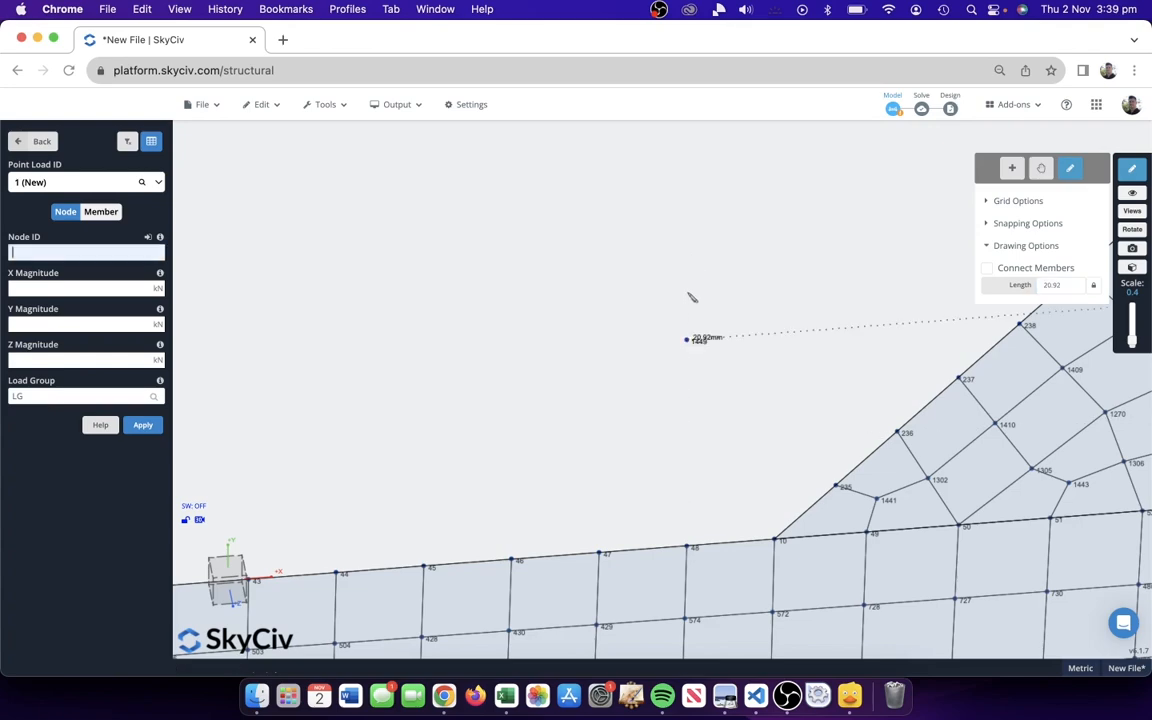
{"action": "scroll", "coordinate": [690, 297], "scroll_direction": "down", "scroll_amount": 5}
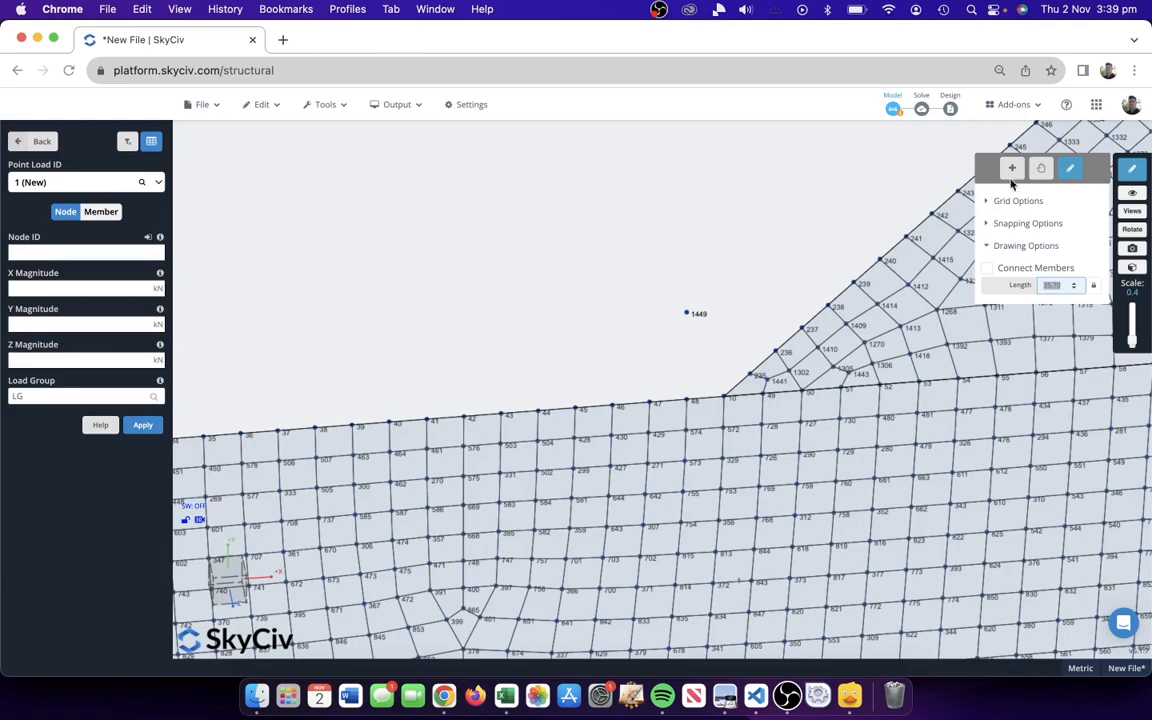
{"action": "left_click", "coordinate": [1012, 169]}
- Add an 11.18 kN point load at free node 1449, with 5 kN in X and the remaining component downward in Y
{"action": "scroll", "coordinate": [578, 372], "scroll_direction": "up", "scroll_amount": 5}
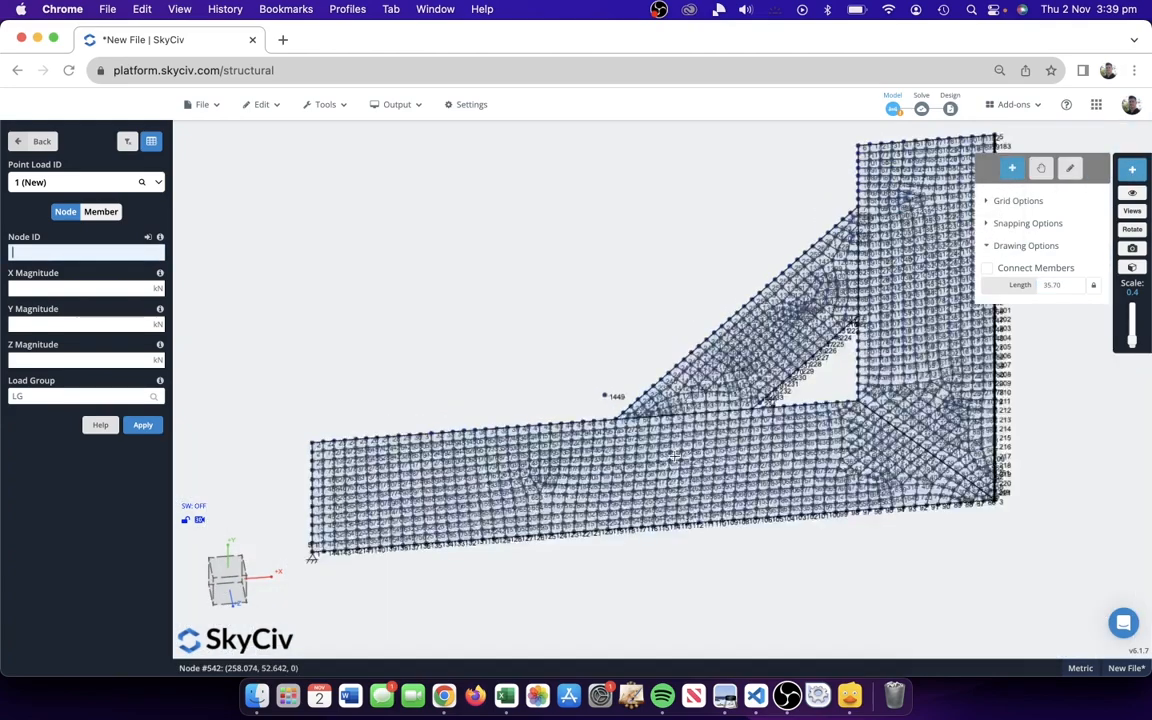
{"action": "scroll", "coordinate": [578, 372], "scroll_direction": "up", "scroll_amount": 3}
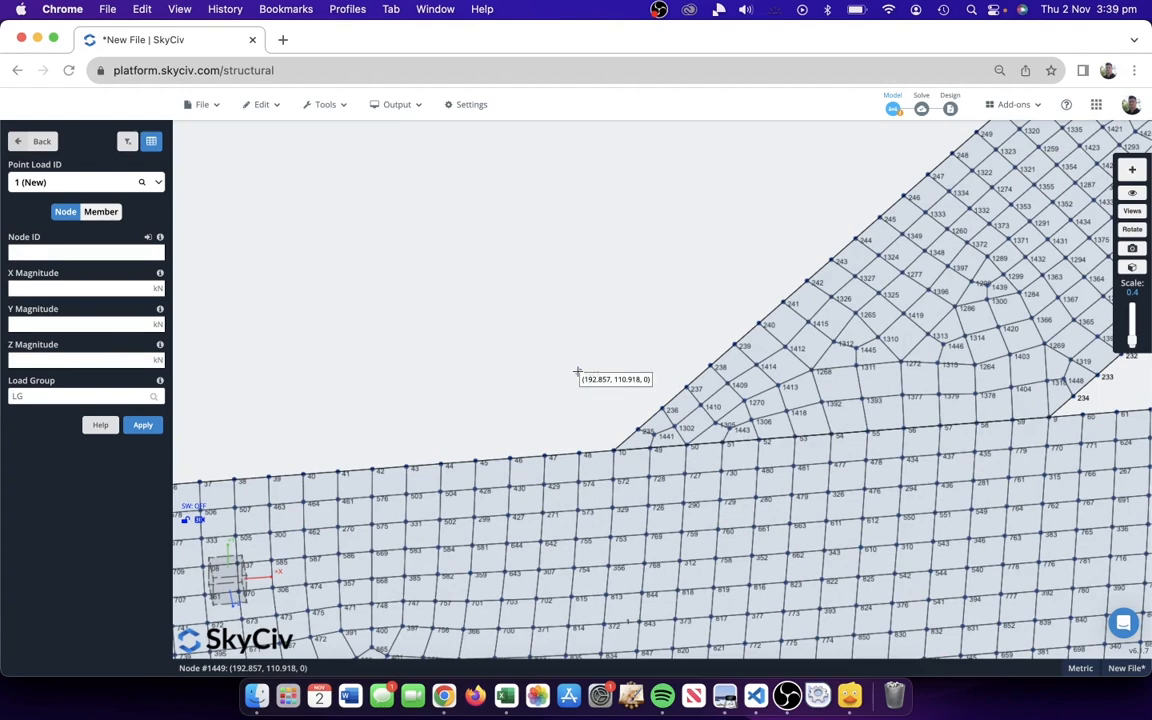
{"action": "double_click", "coordinate": [577, 374]}
{"action": "left_click", "coordinate": [28, 142]}
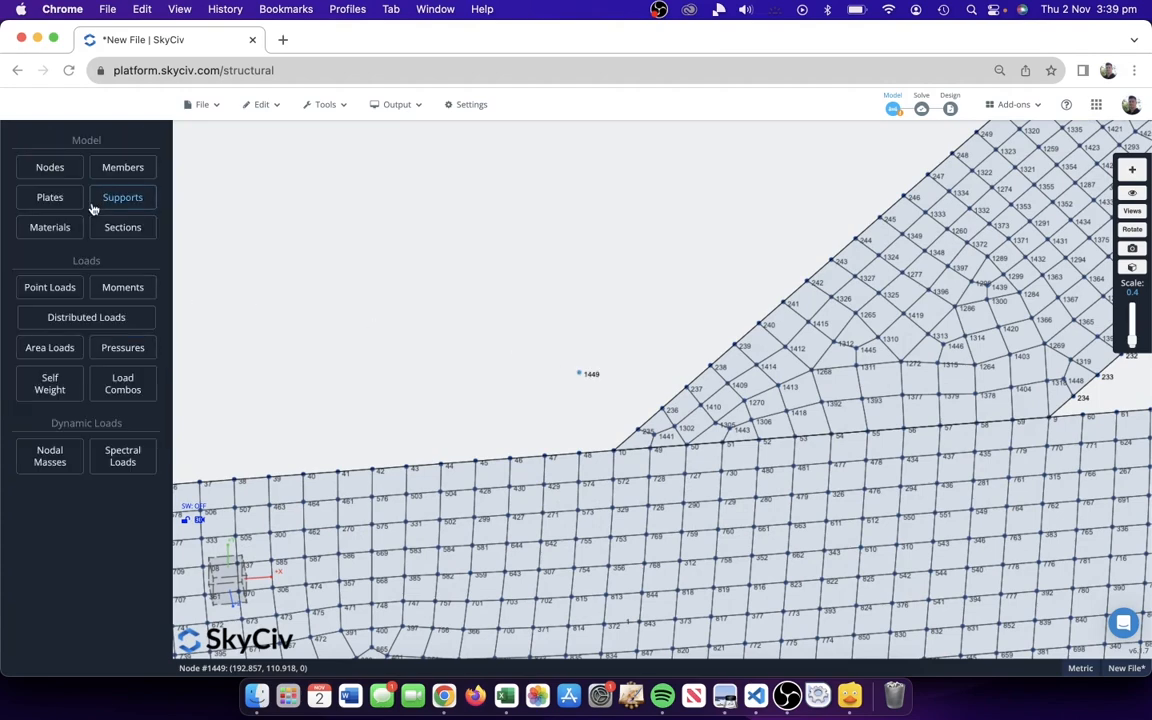
{"action": "right_click", "coordinate": [580, 351]}
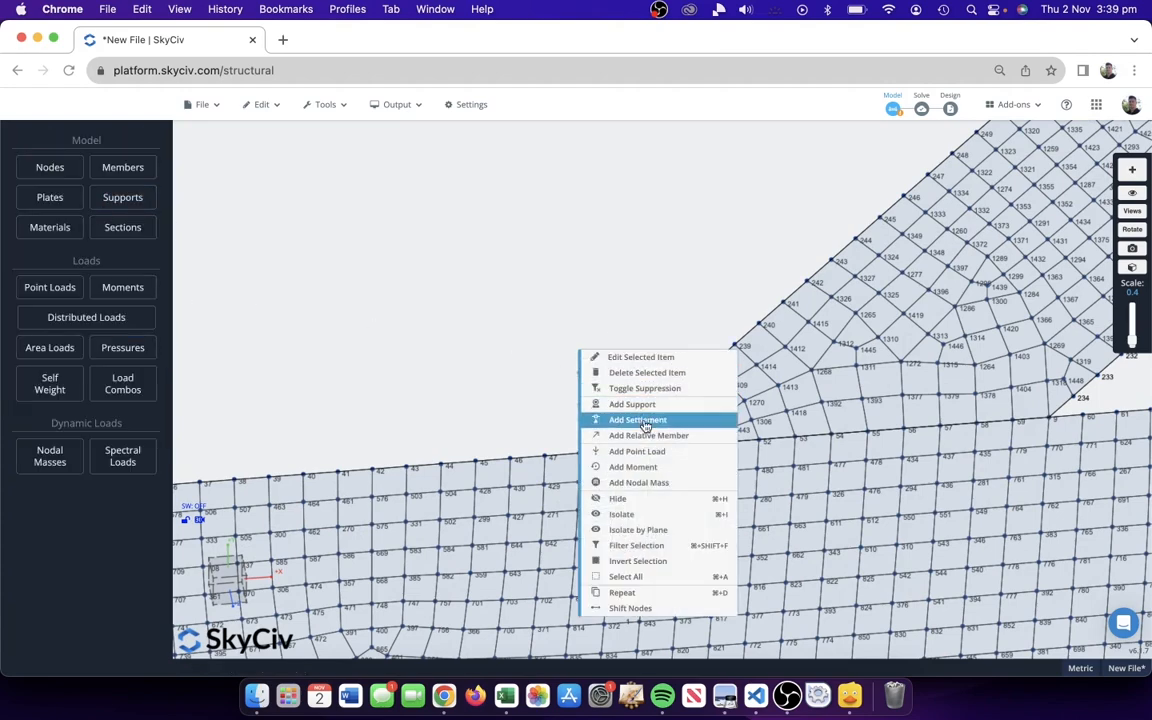
{"action": "left_click", "coordinate": [640, 451]}
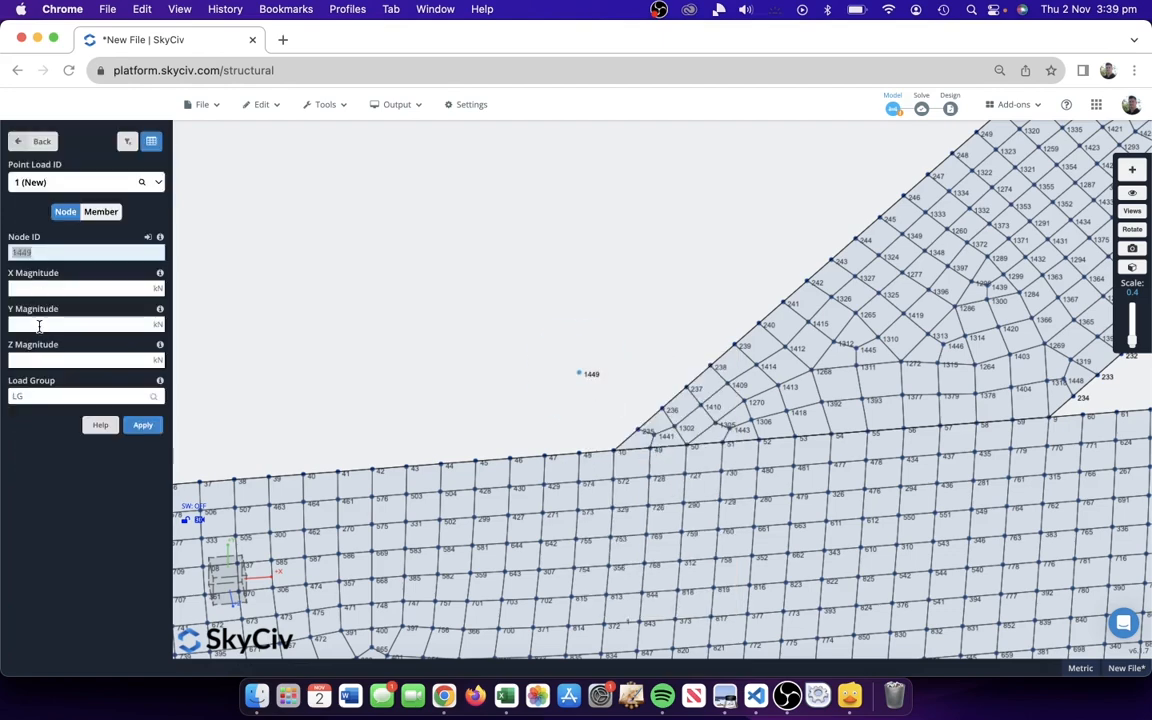
{"action": "left_click", "coordinate": [31, 326]}
{"action": "key", "text": "shift+Tab"}
{"action": "type", "text": "5"}
{"action": "key", "text": "Tab"}
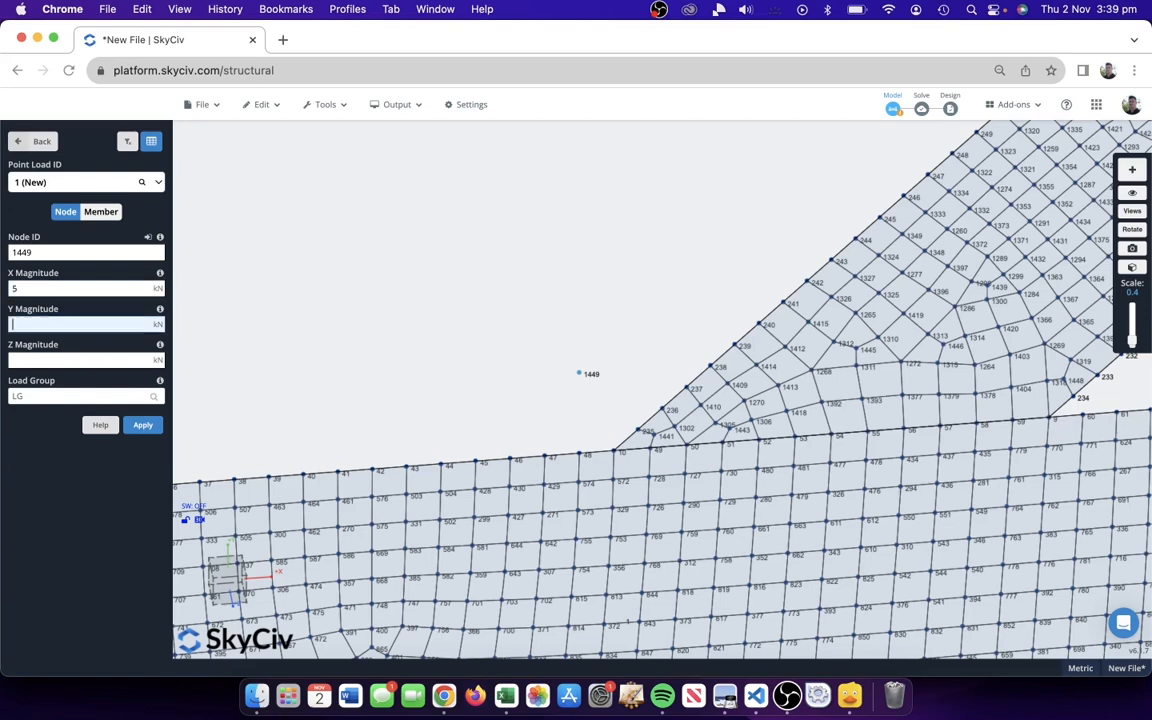
{"action": "key", "text": "Return"}
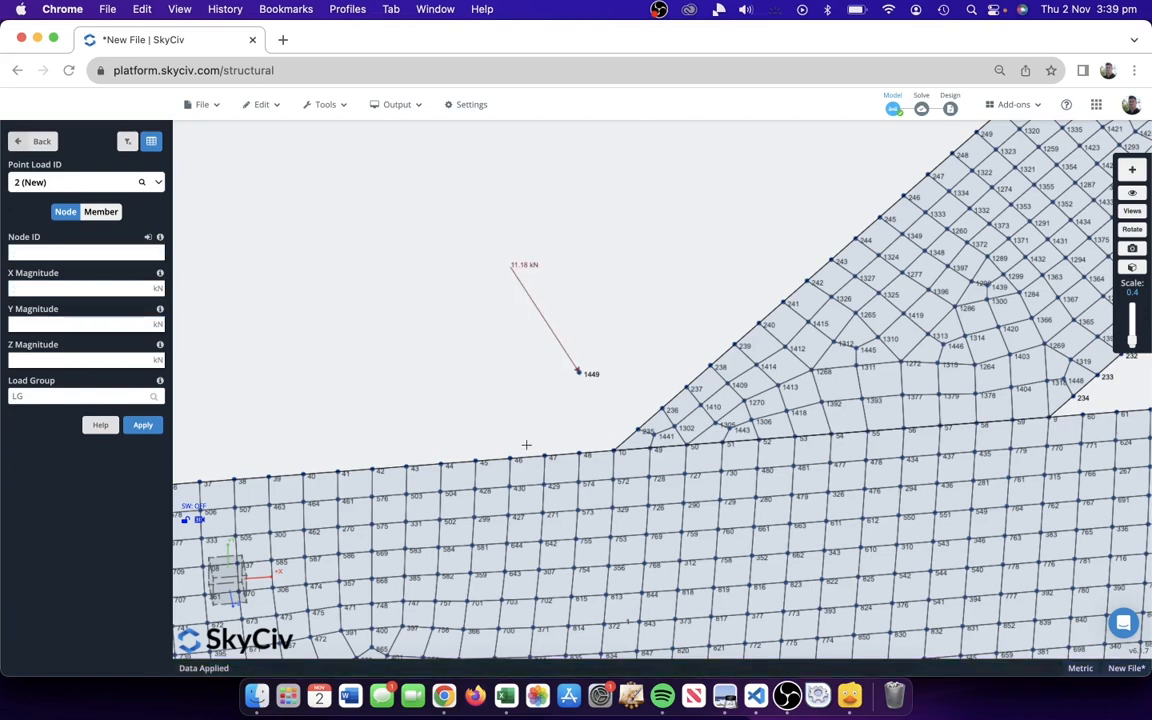
- Create a member from node 45 to node 1449 and set its type to Rigid Link
{"action": "left_click", "coordinate": [476, 461]}
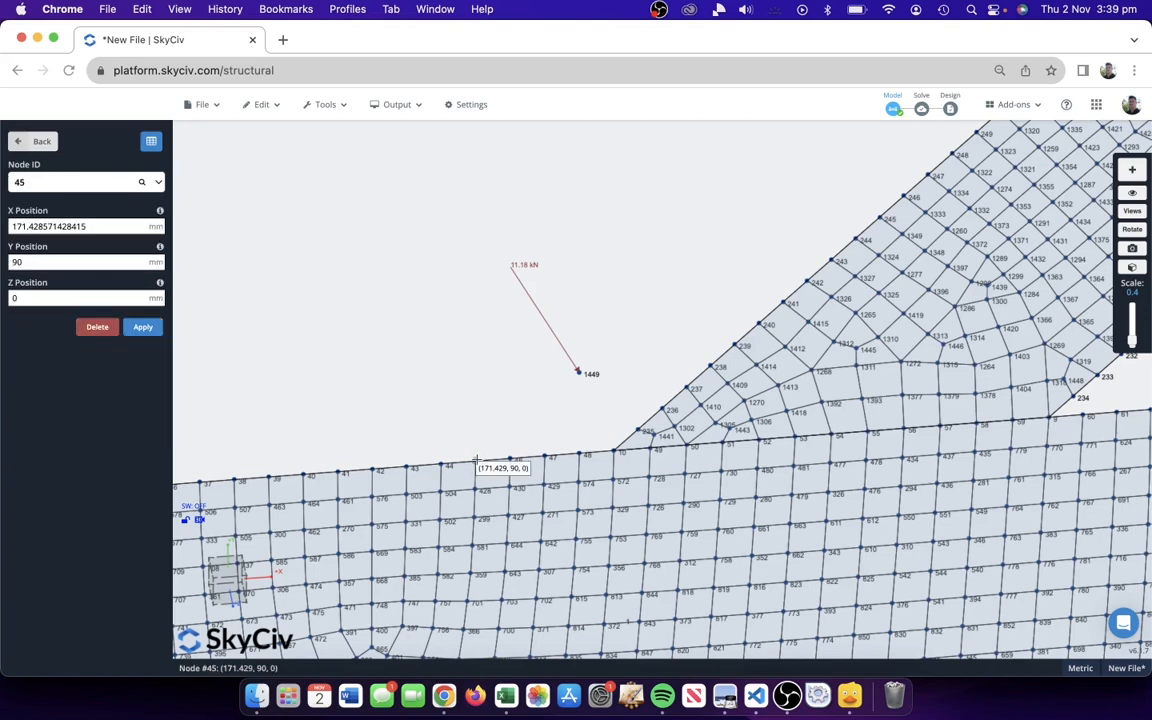
{"action": "left_click_drag", "start_coordinate": [580, 382], "coordinate": [580, 372]}
{"action": "left_click", "coordinate": [545, 405]}
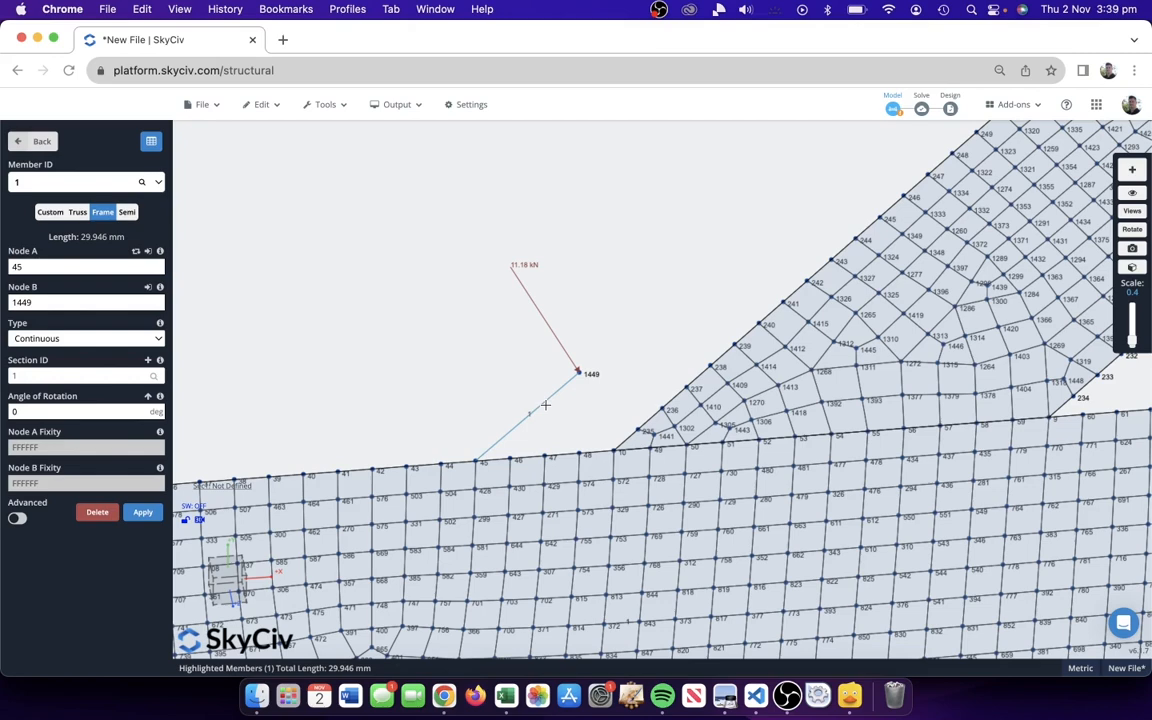
{"action": "left_click", "coordinate": [92, 338]}
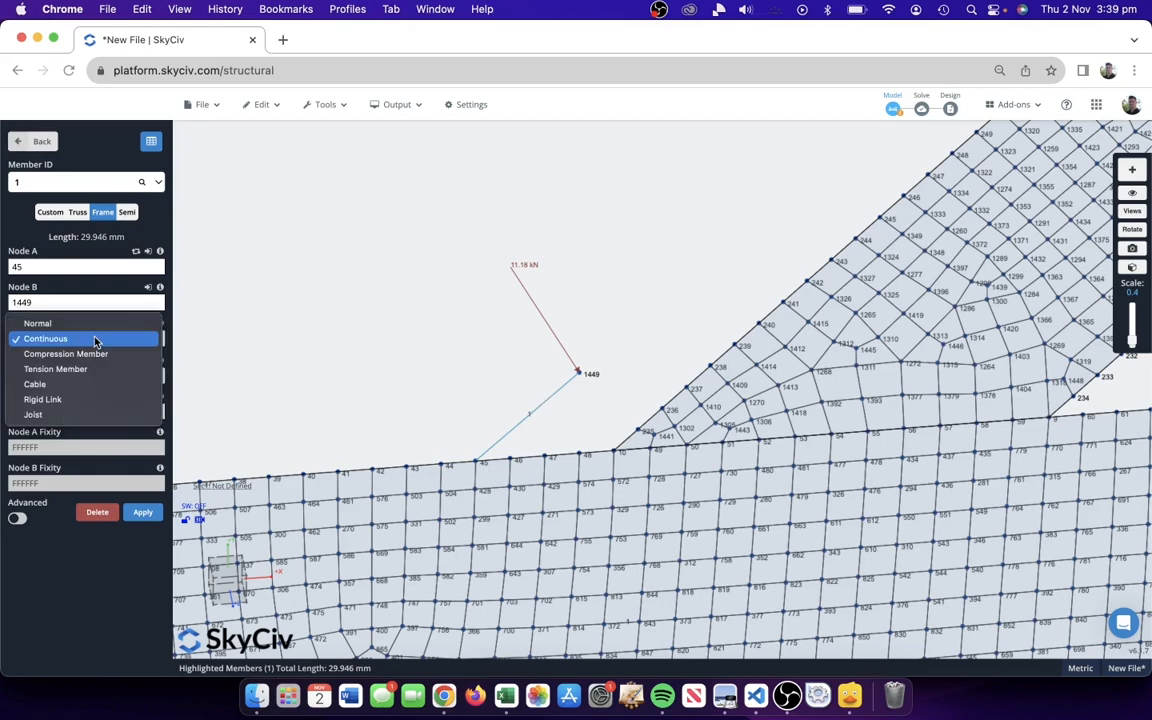
{"action": "left_click", "coordinate": [68, 400]}
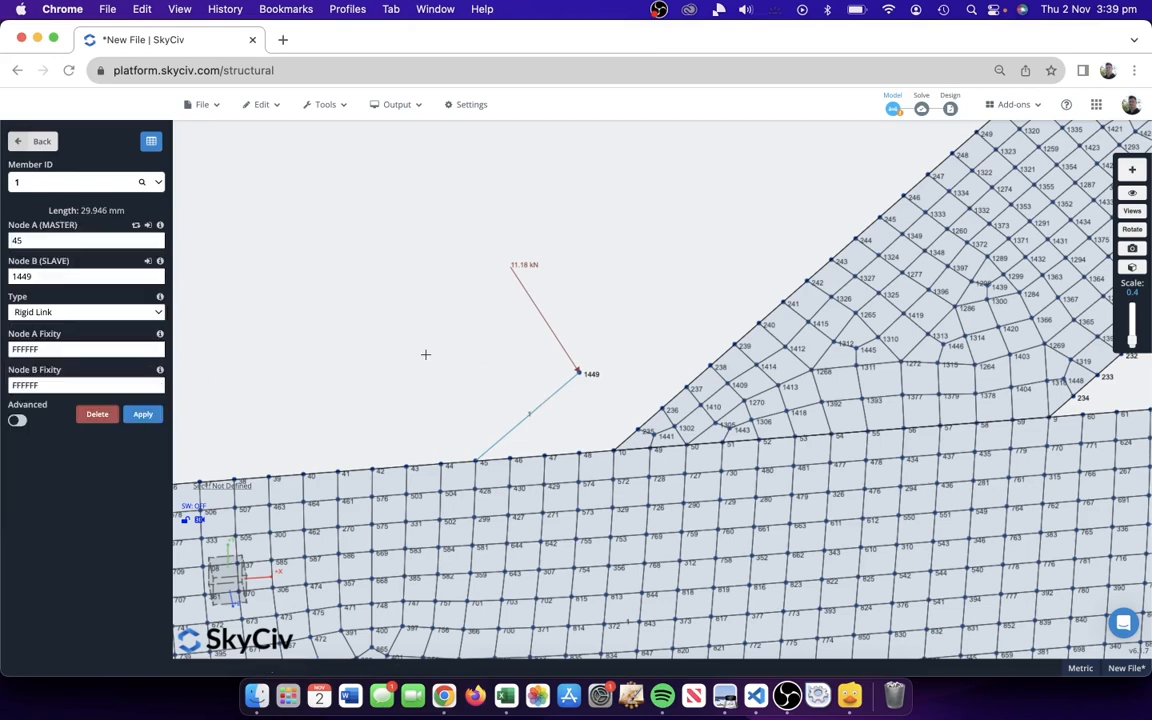
{"action": "left_click", "coordinate": [143, 414]}
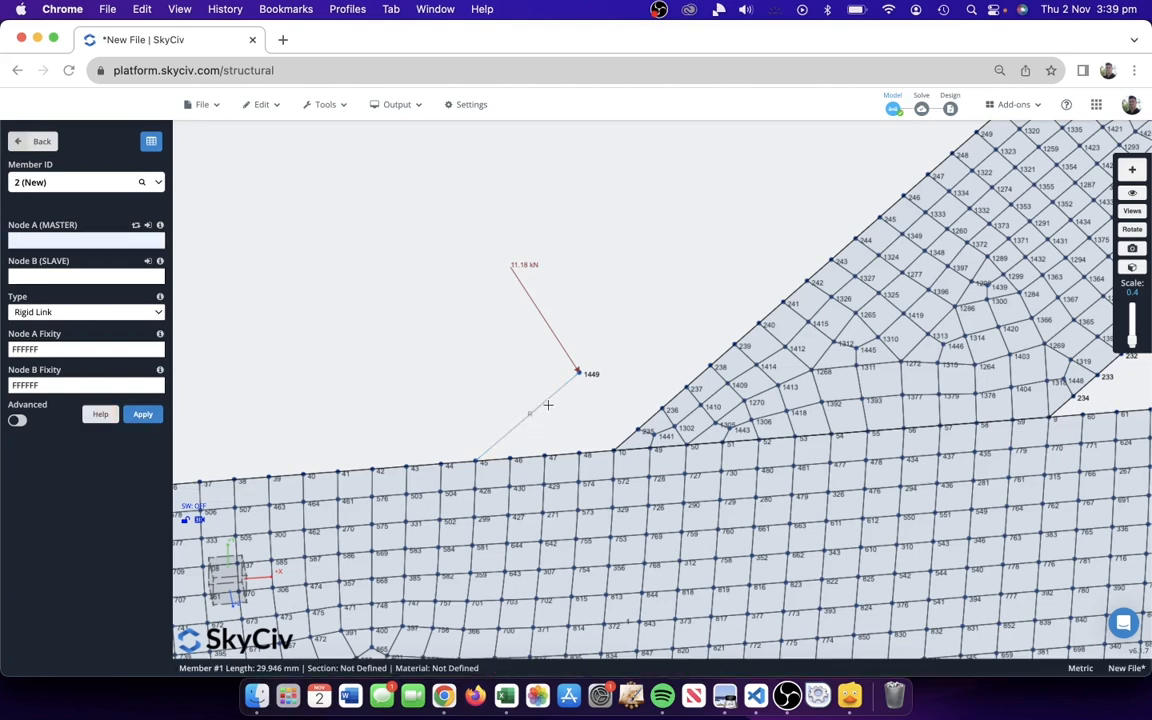
- Connect nodes 46, 47 and 48 on the horizontal plate's upper edge to node 1449 with rigid links
{"action": "left_click", "coordinate": [512, 457]}
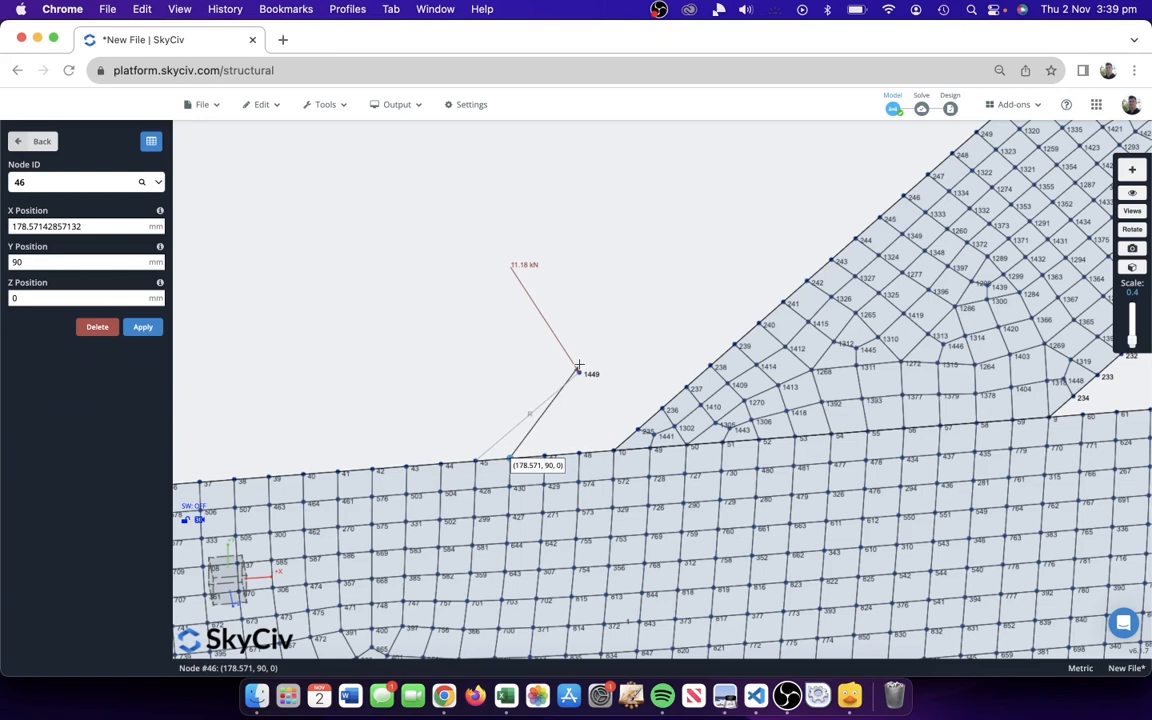
{"action": "left_click", "coordinate": [577, 373]}
{"action": "left_click", "coordinate": [545, 456]}
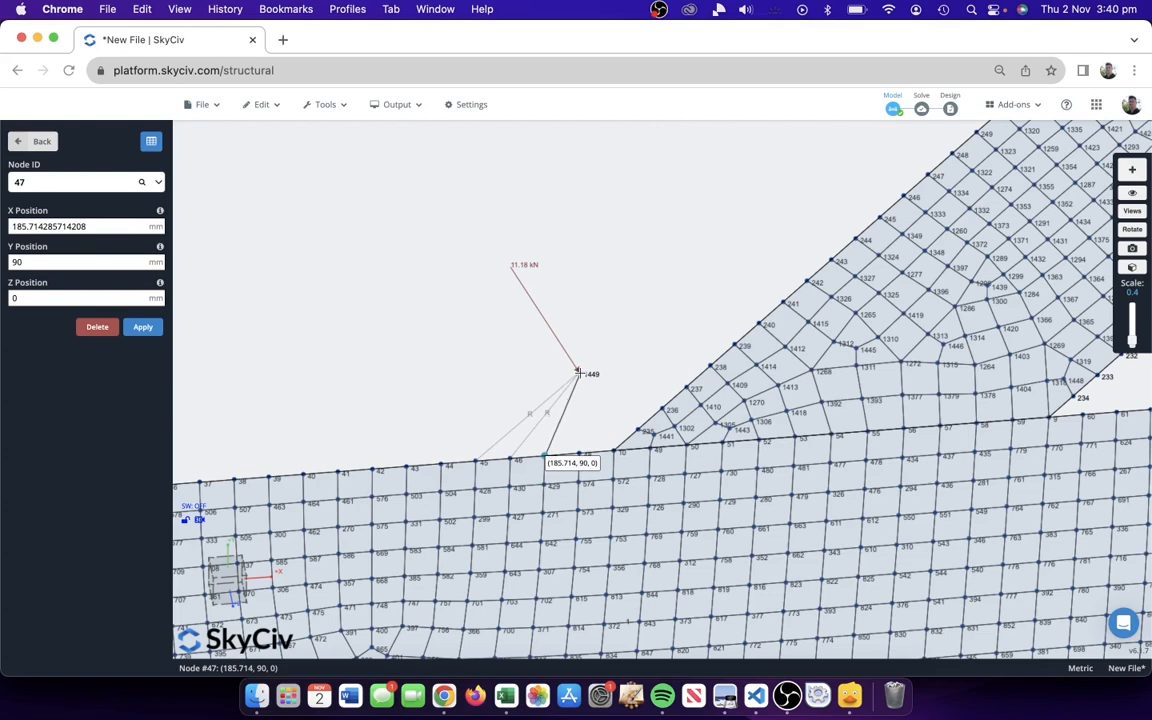
{"action": "left_click", "coordinate": [577, 373]}
{"action": "left_click", "coordinate": [578, 453]}
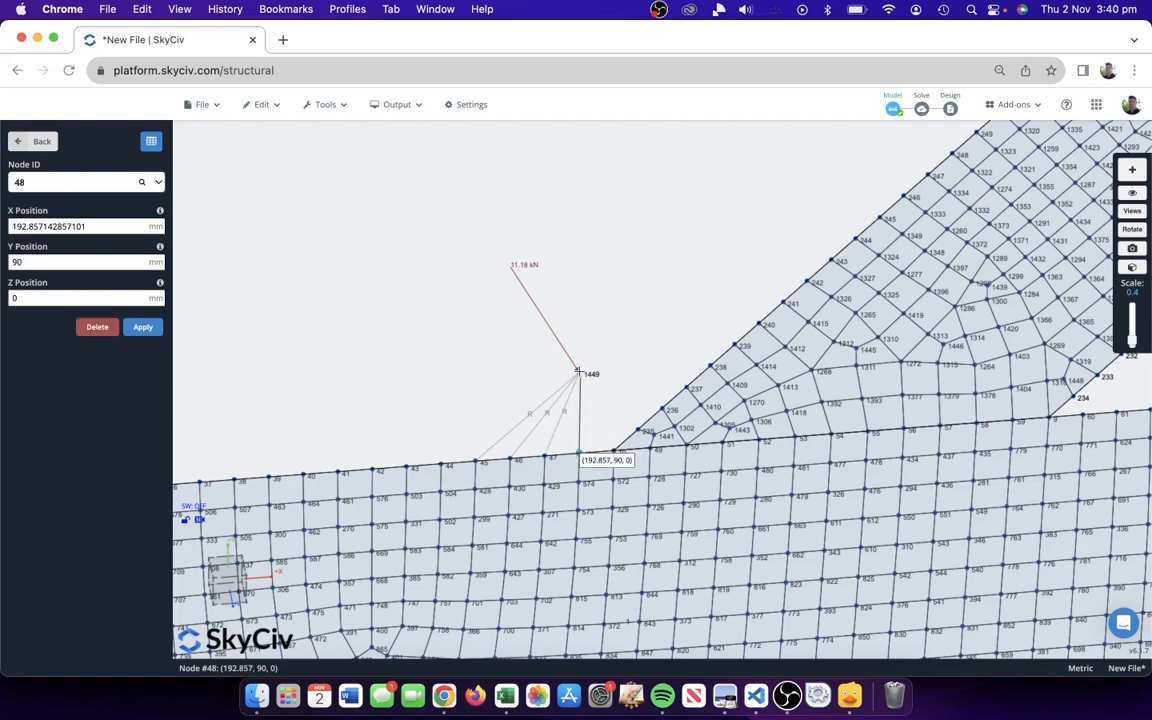
{"action": "left_click", "coordinate": [577, 373]}
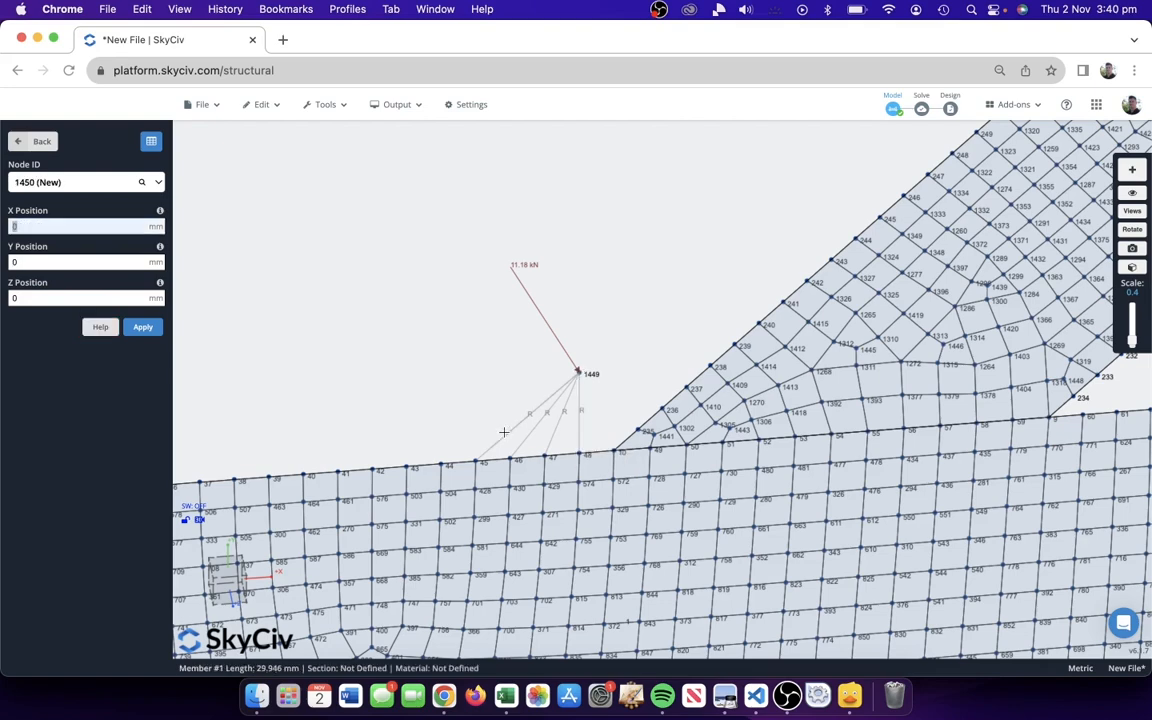
- Connect corner node 10 and brace edge nodes 235, 236 and 237 to node 1449 with rigid links
{"action": "left_click", "coordinate": [613, 450]}
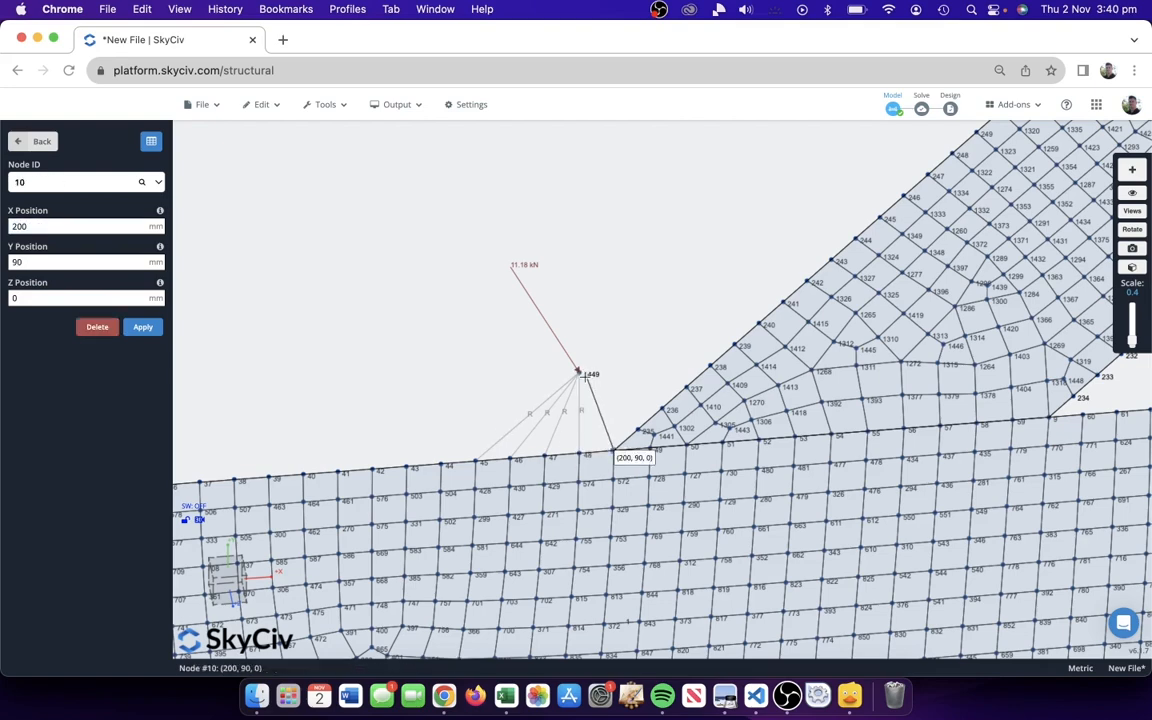
{"action": "left_click", "coordinate": [577, 373]}
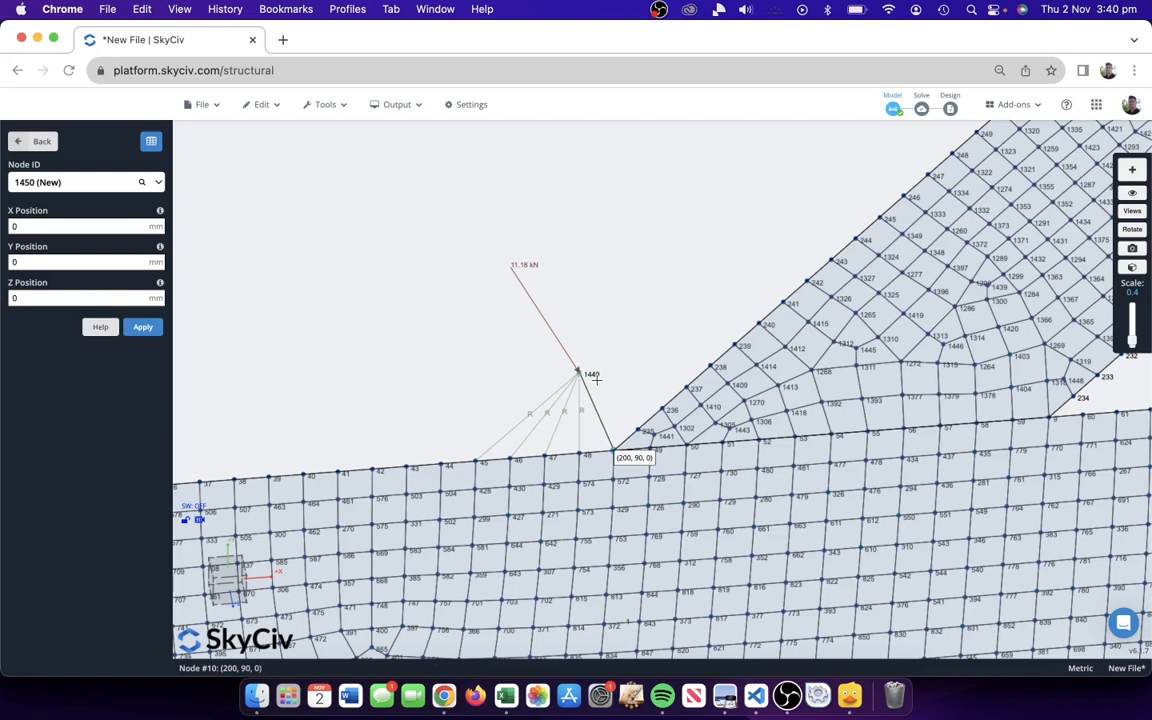
{"action": "left_click", "coordinate": [634, 430]}
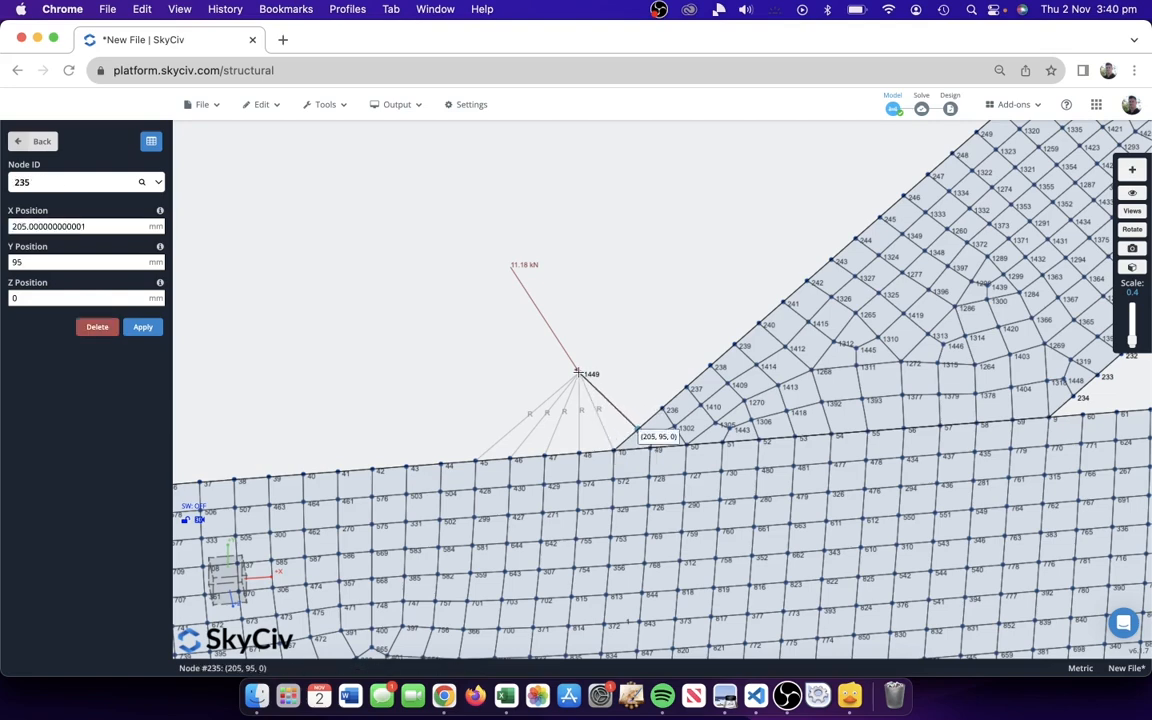
{"action": "left_click", "coordinate": [577, 373]}
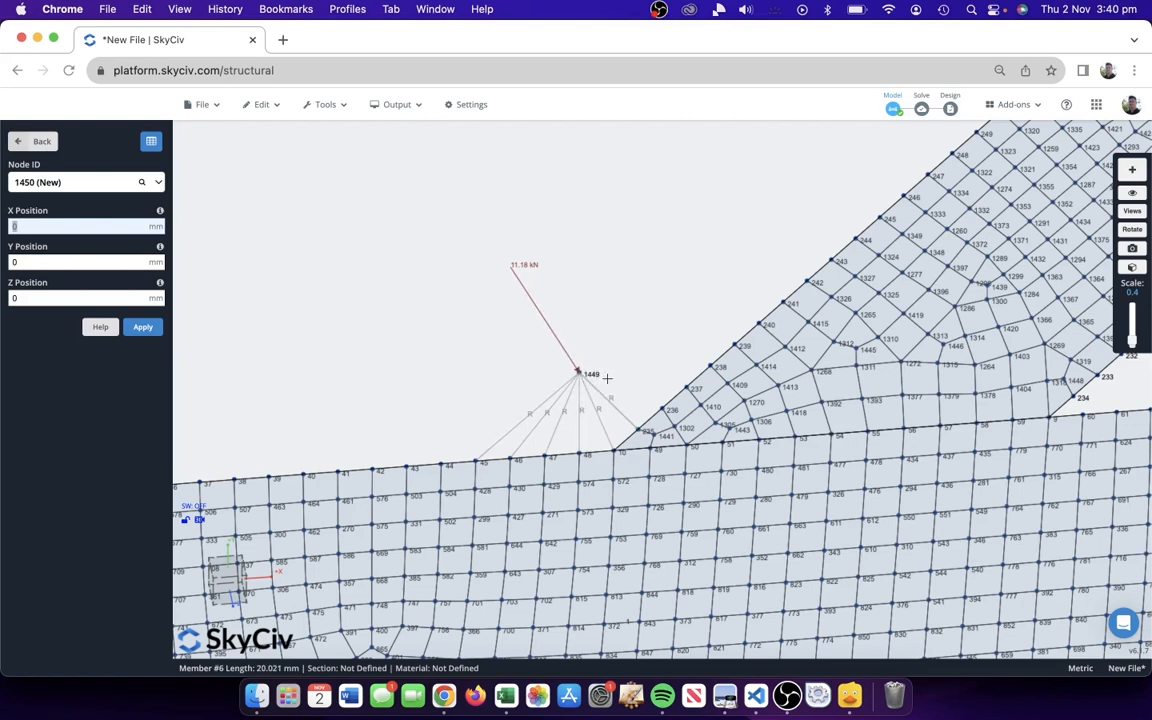
{"action": "left_click", "coordinate": [660, 408]}
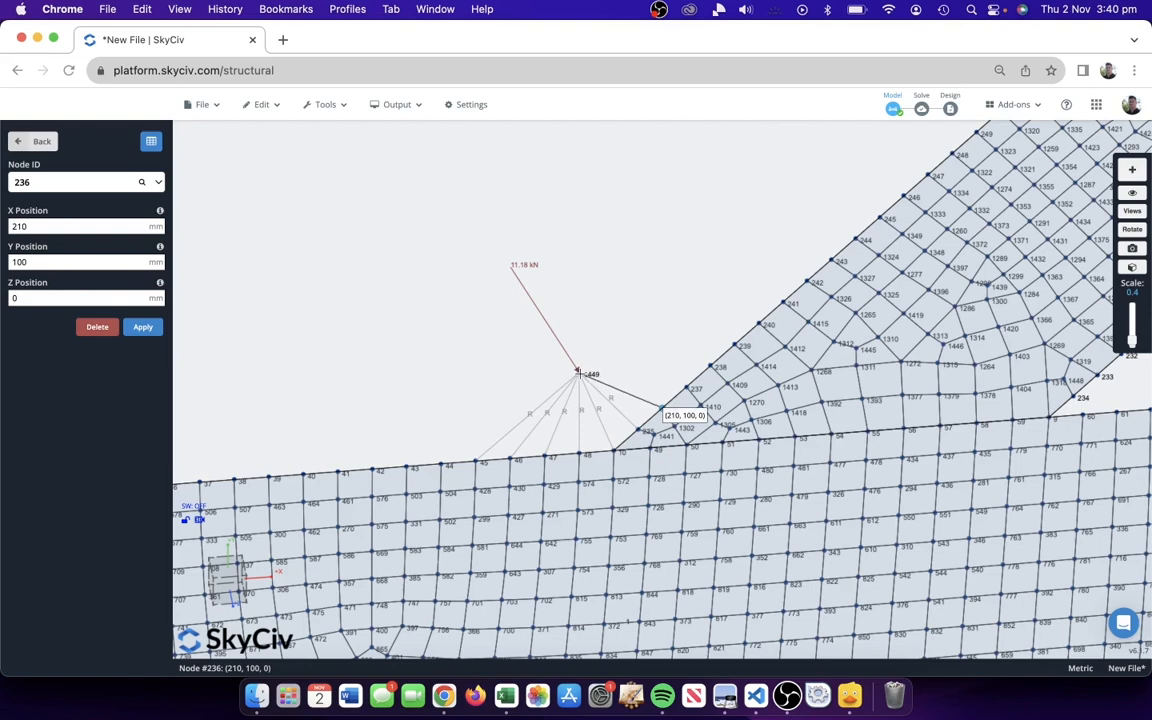
{"action": "left_click", "coordinate": [578, 372]}
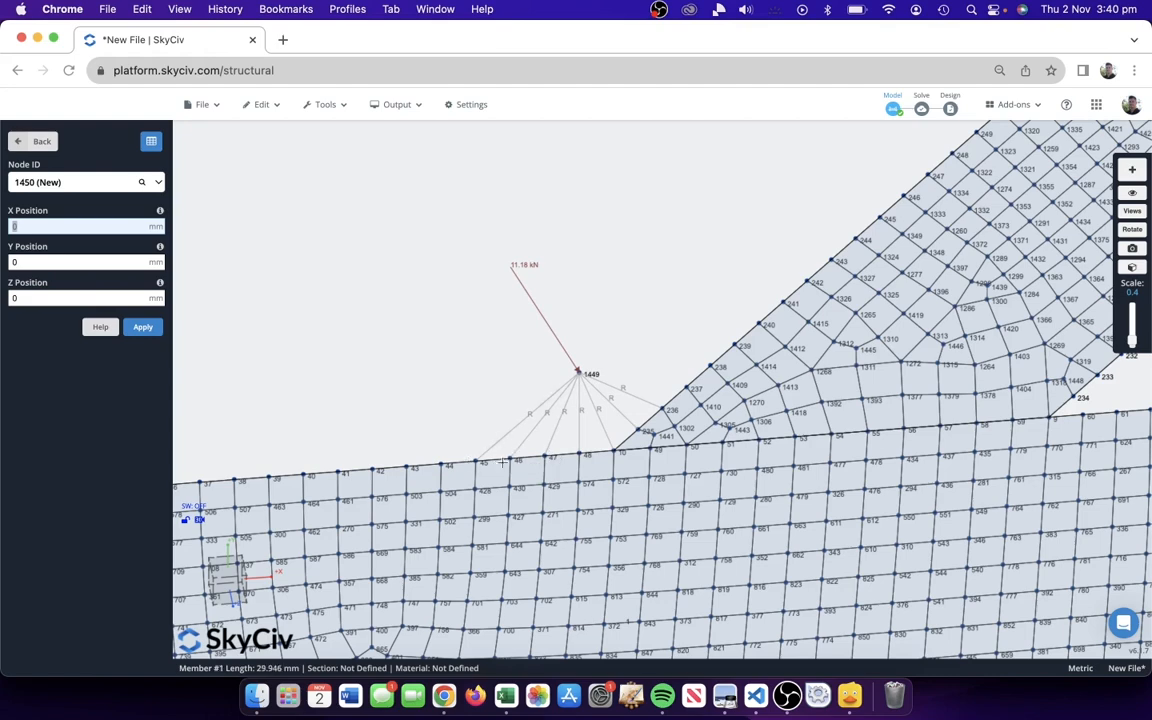
{"action": "left_click", "coordinate": [578, 371]}
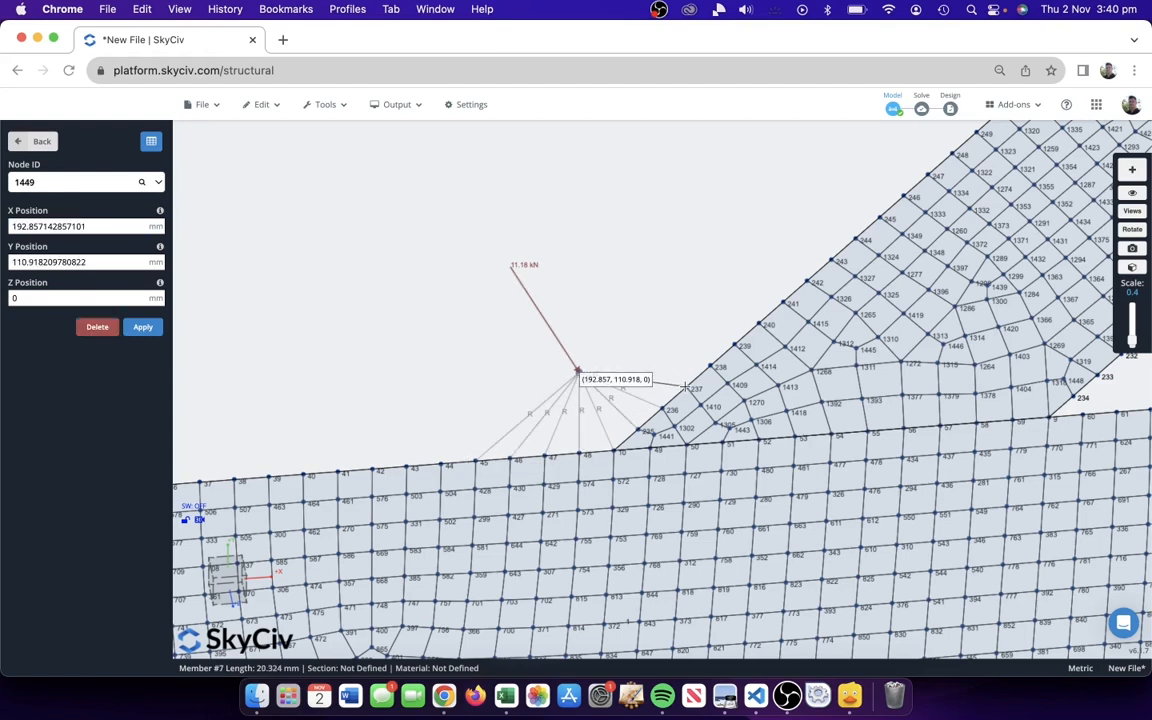
{"action": "left_click", "coordinate": [694, 324]}
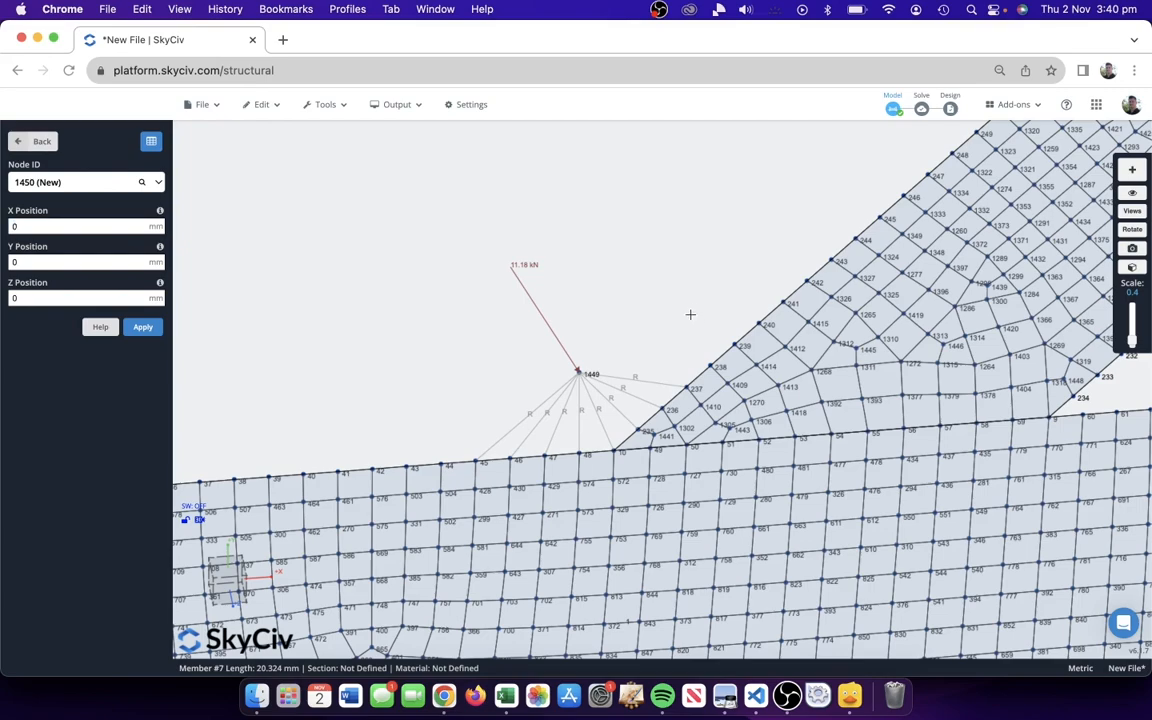
- Try to solve the model with the load transferred through the rigid links, and dismiss the solver message
{"action": "scroll", "coordinate": [622, 280], "scroll_direction": "down", "scroll_amount": 6}
{"action": "scroll", "coordinate": [615, 318], "scroll_direction": "up", "scroll_amount": 6}
{"action": "scroll", "coordinate": [619, 315], "scroll_direction": "up", "scroll_amount": 1}
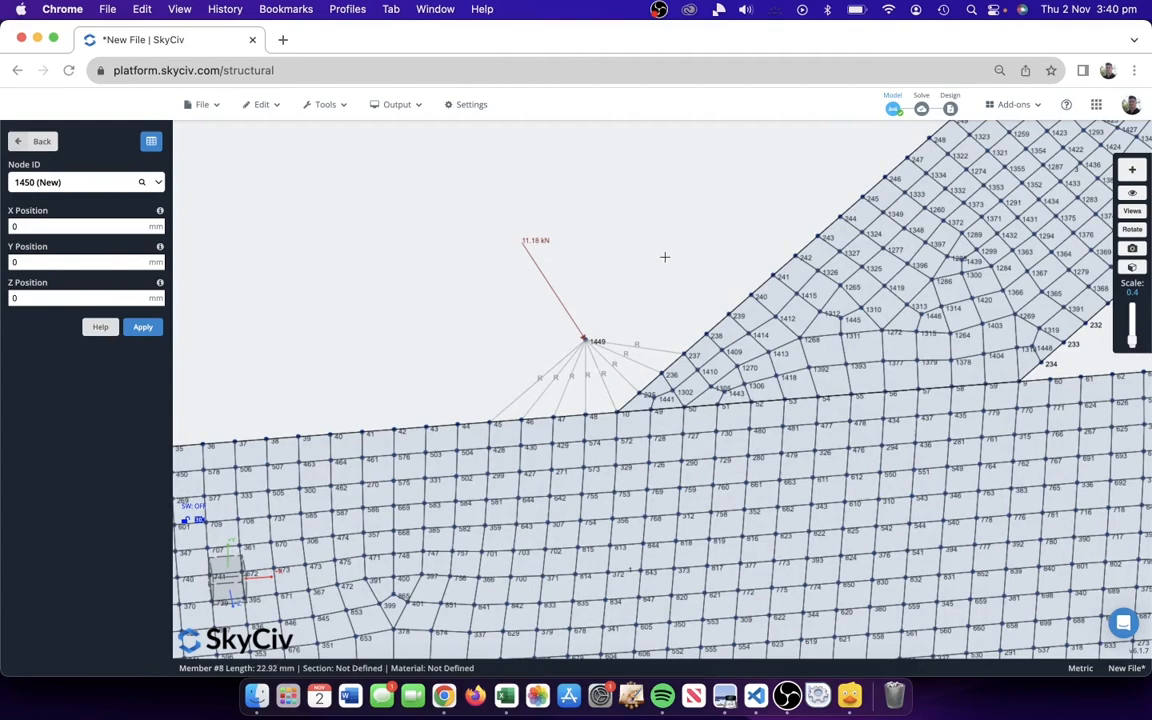
{"action": "scroll", "coordinate": [664, 259], "scroll_direction": "down", "scroll_amount": 3}
{"action": "scroll", "coordinate": [674, 191], "scroll_direction": "down", "scroll_amount": 5}
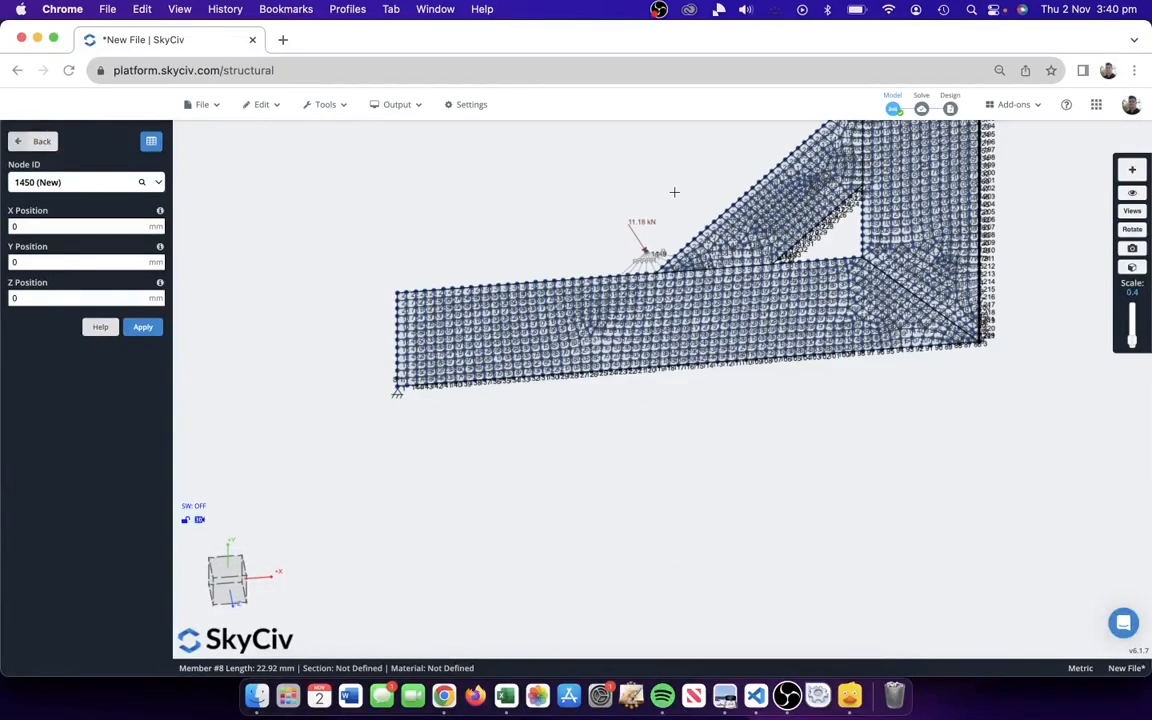
{"action": "left_click", "coordinate": [921, 104]}
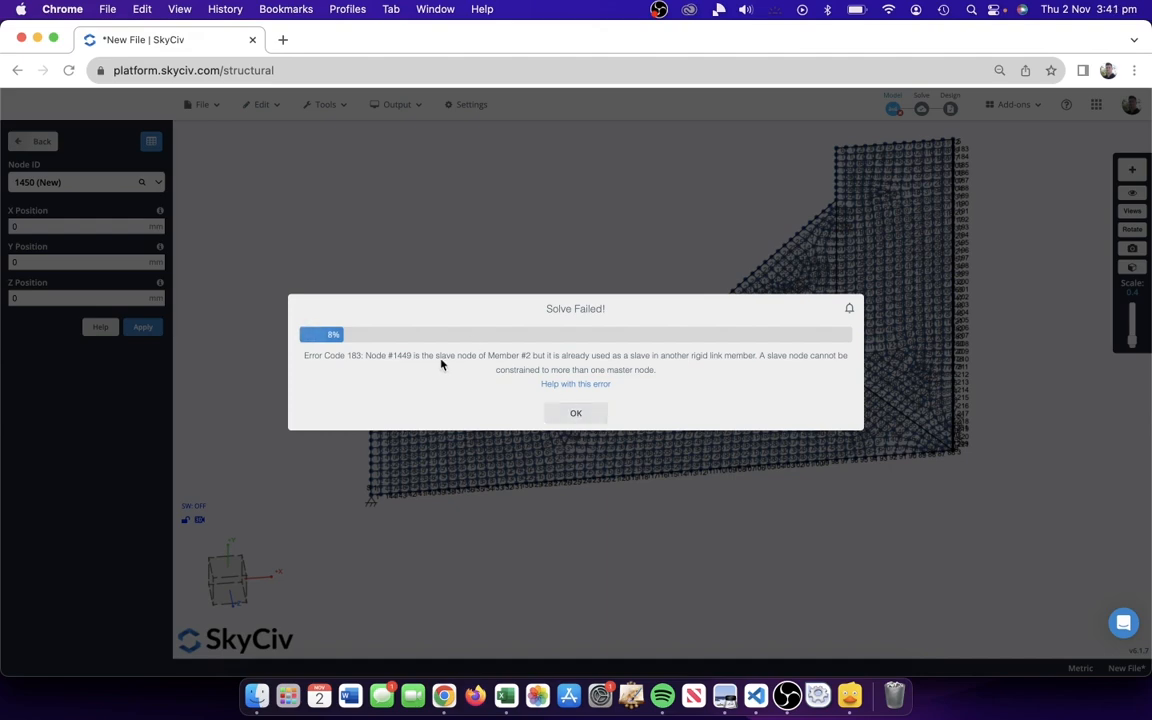
{"action": "left_click", "coordinate": [600, 412]}
- Examine the master and slave node assignments of the rigid links meeting at node 1449
{"action": "scroll", "coordinate": [670, 307], "scroll_direction": "up", "scroll_amount": 3}
{"action": "scroll", "coordinate": [575, 399], "scroll_direction": "up", "scroll_amount": 5}
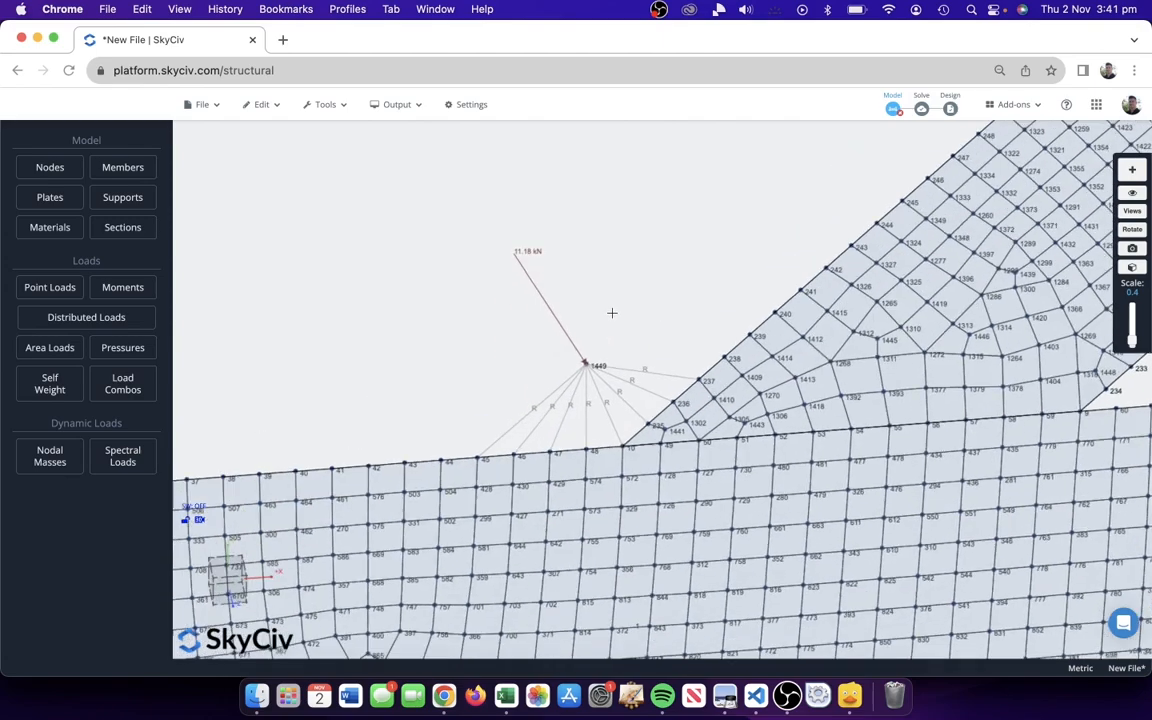
{"action": "left_click", "coordinate": [577, 382]}
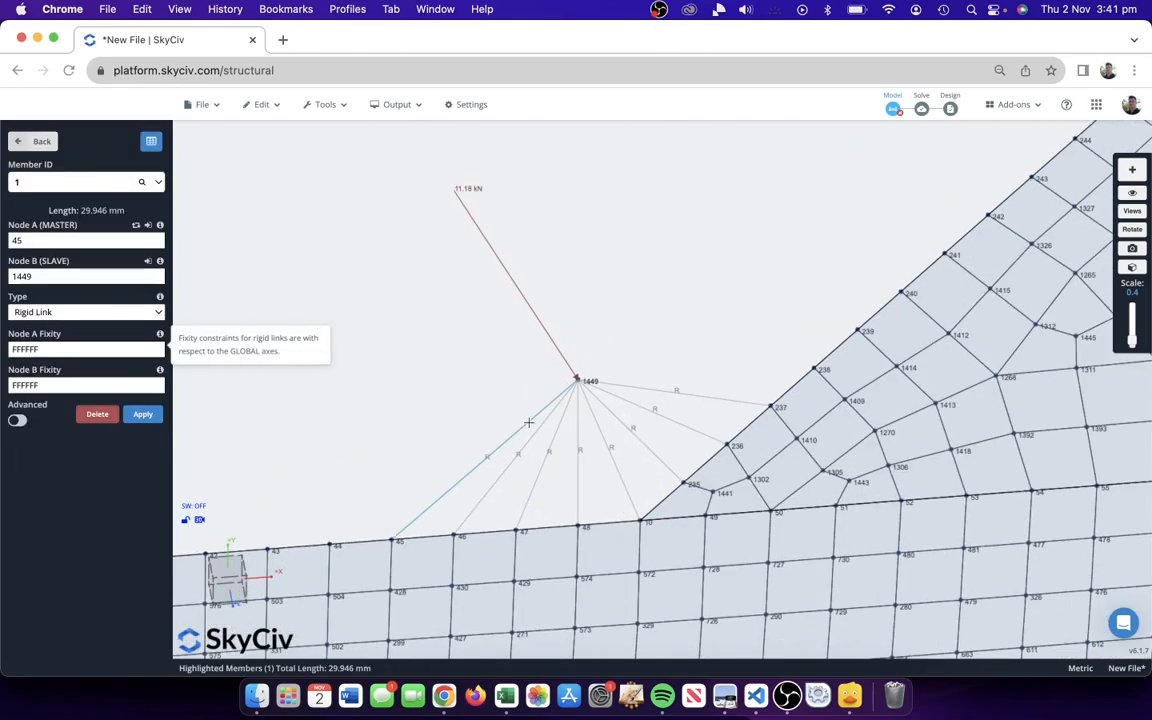
{"action": "left_click", "coordinate": [506, 469]}
{"action": "left_click", "coordinate": [539, 473]}
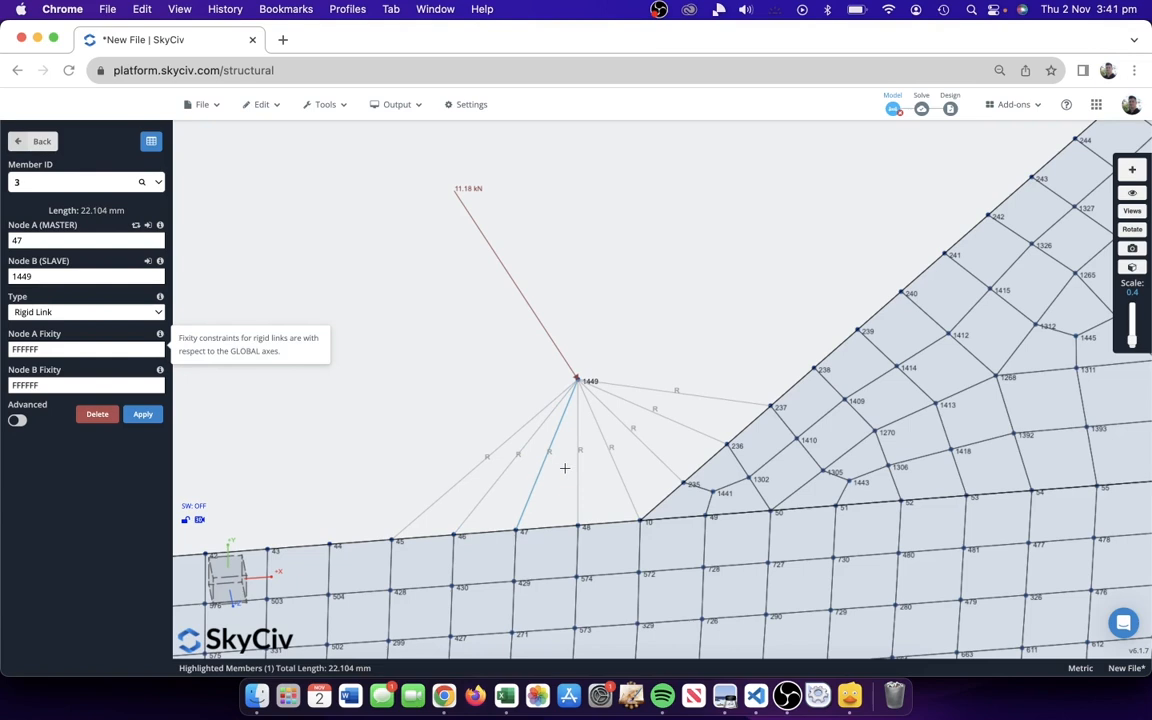
{"action": "left_click", "coordinate": [578, 469]}
{"action": "left_click", "coordinate": [612, 463]}
{"action": "left_click", "coordinate": [643, 442]}
{"action": "left_click", "coordinate": [666, 418]}
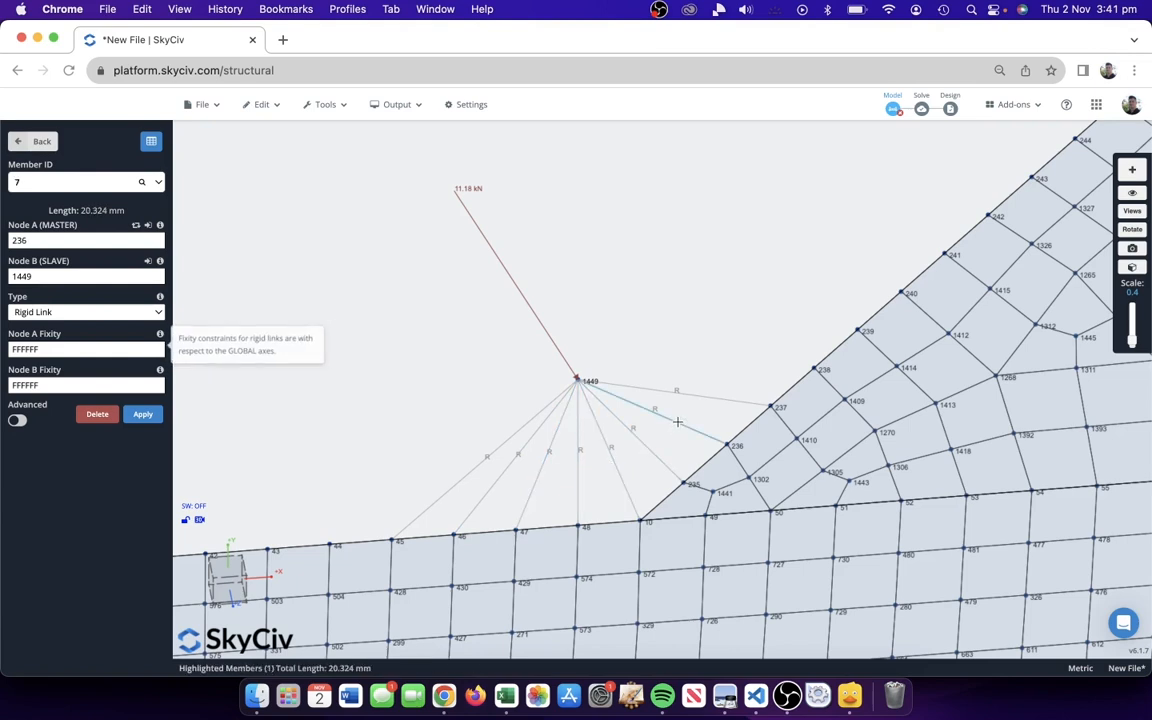
{"action": "left_click", "coordinate": [703, 395]}
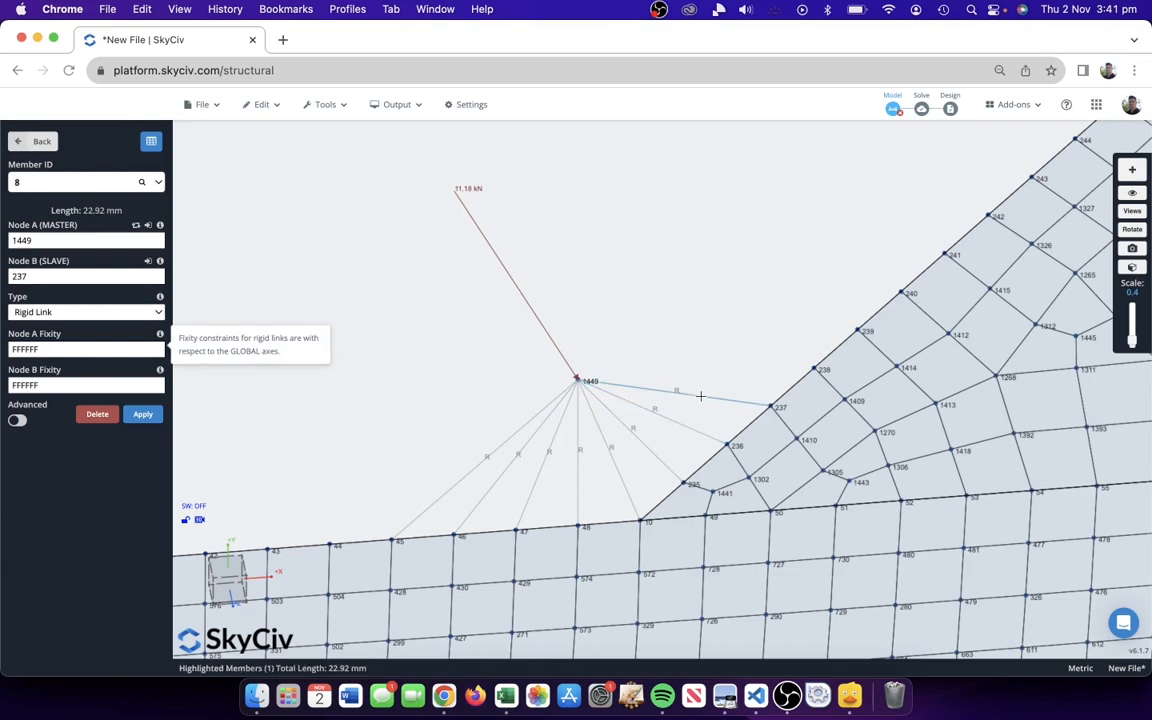
- Try making node 237 the master and node 1449 the slave of their rigid link, and solve the model again
{"action": "double_click", "coordinate": [49, 240]}
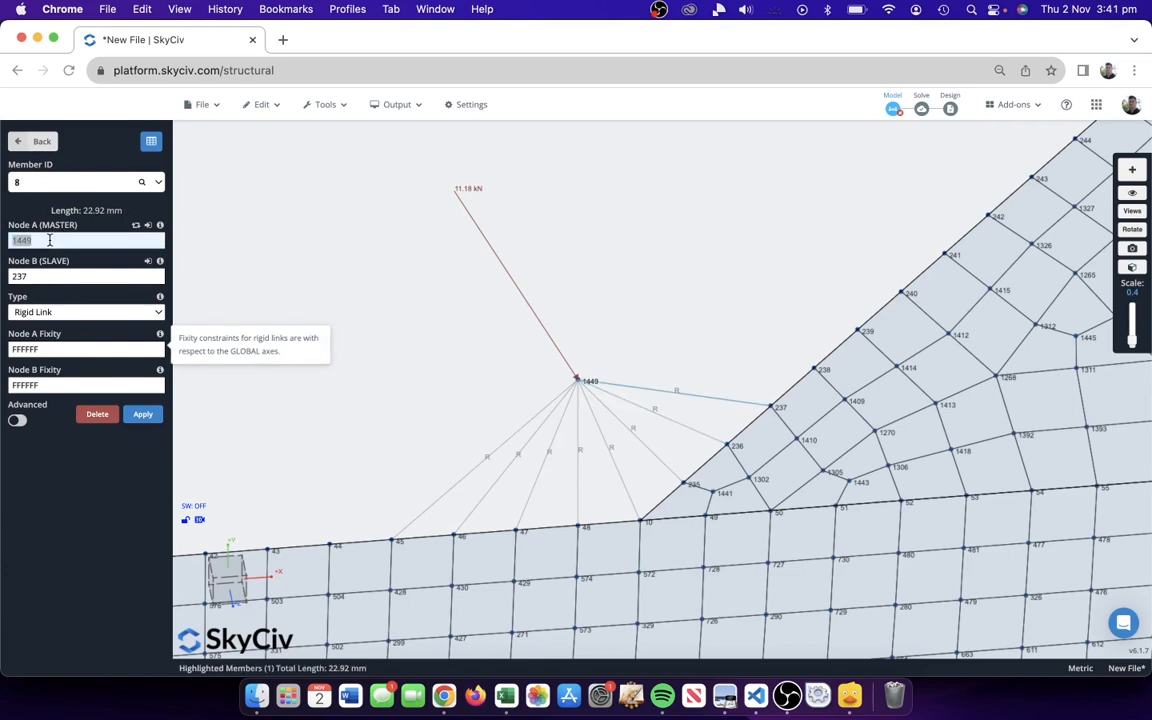
{"action": "key", "text": "super+c"}
{"action": "double_click", "coordinate": [44, 276]}
{"action": "key", "text": "super+v"}
{"action": "double_click", "coordinate": [31, 240]}
{"action": "type", "text": "237"}
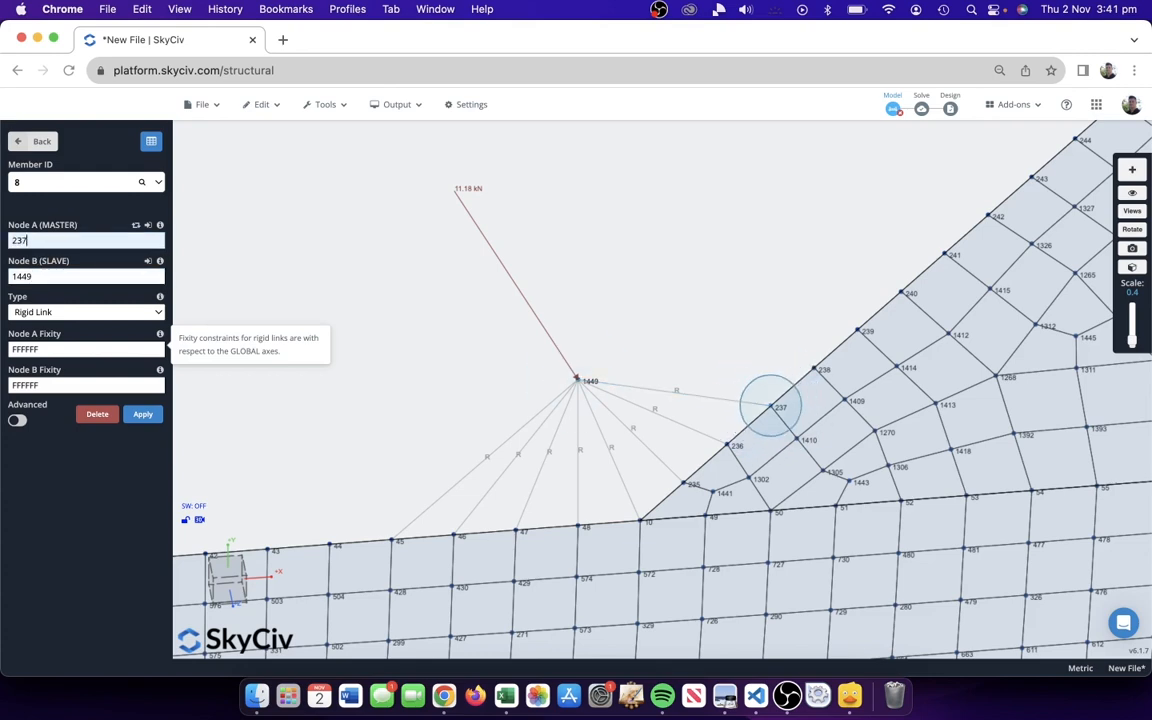
{"action": "key", "text": "Return"}
{"action": "left_click", "coordinate": [928, 108]}
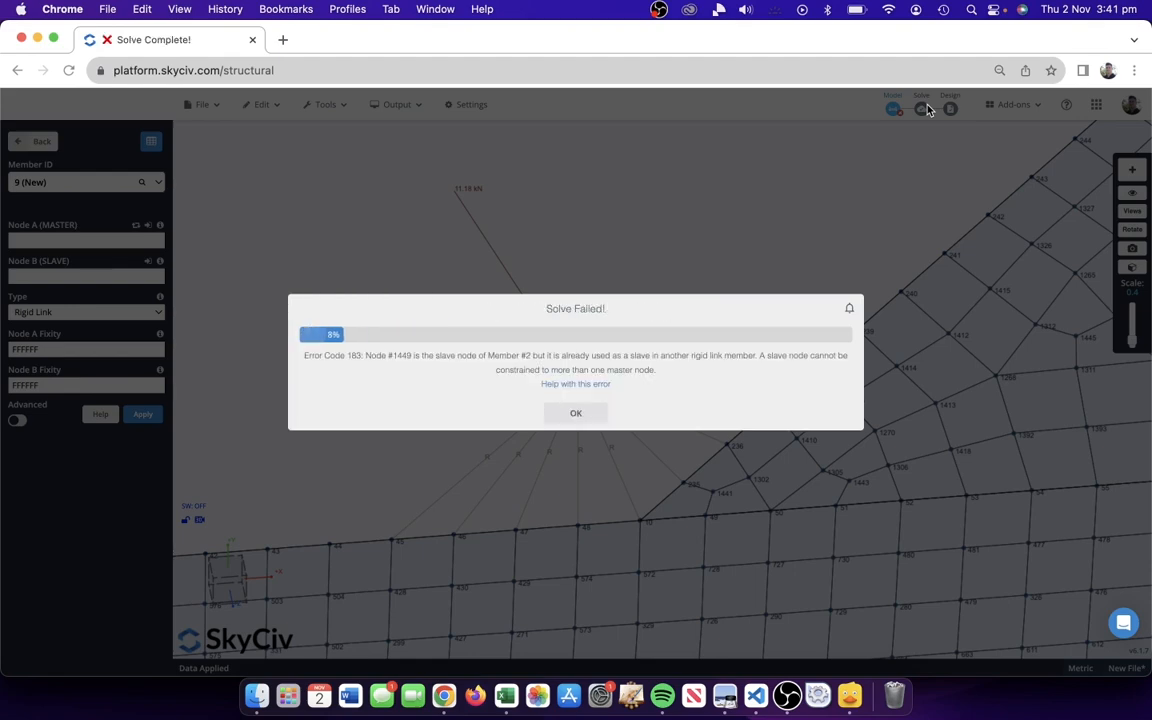
{"action": "left_click", "coordinate": [577, 413]}
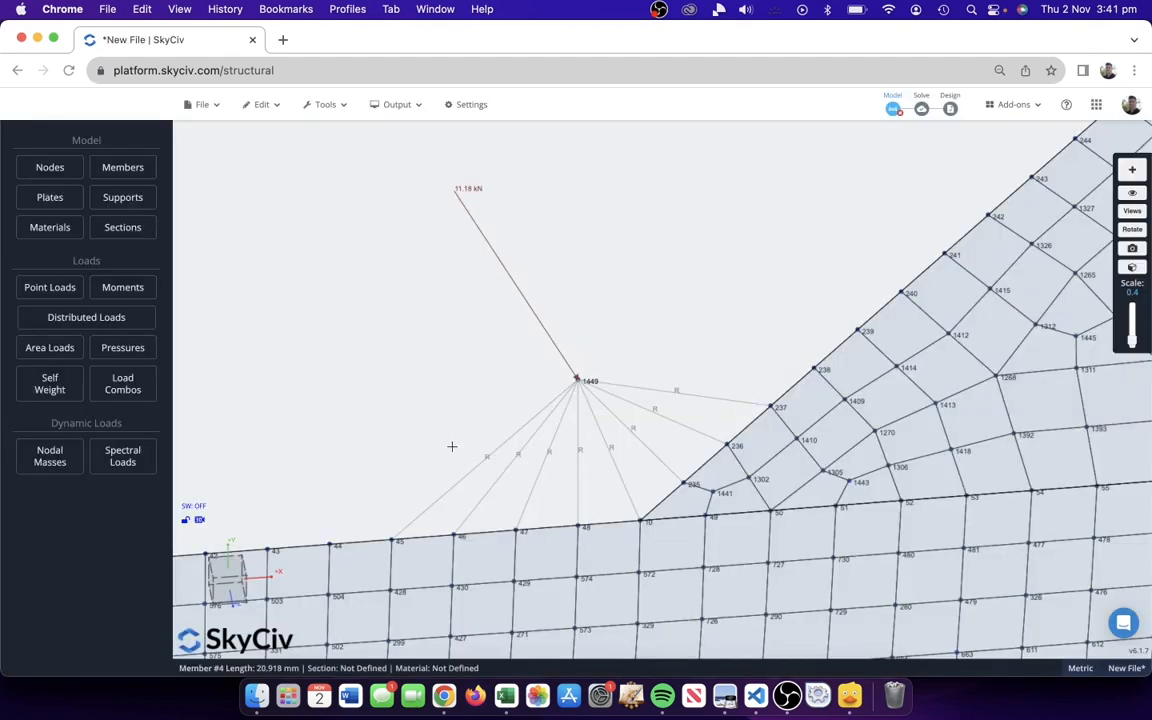
- Reverse the rigid links to nodes 45, 46 and 47 so that node 1449 is their master node
{"action": "left_click", "coordinate": [473, 468]}
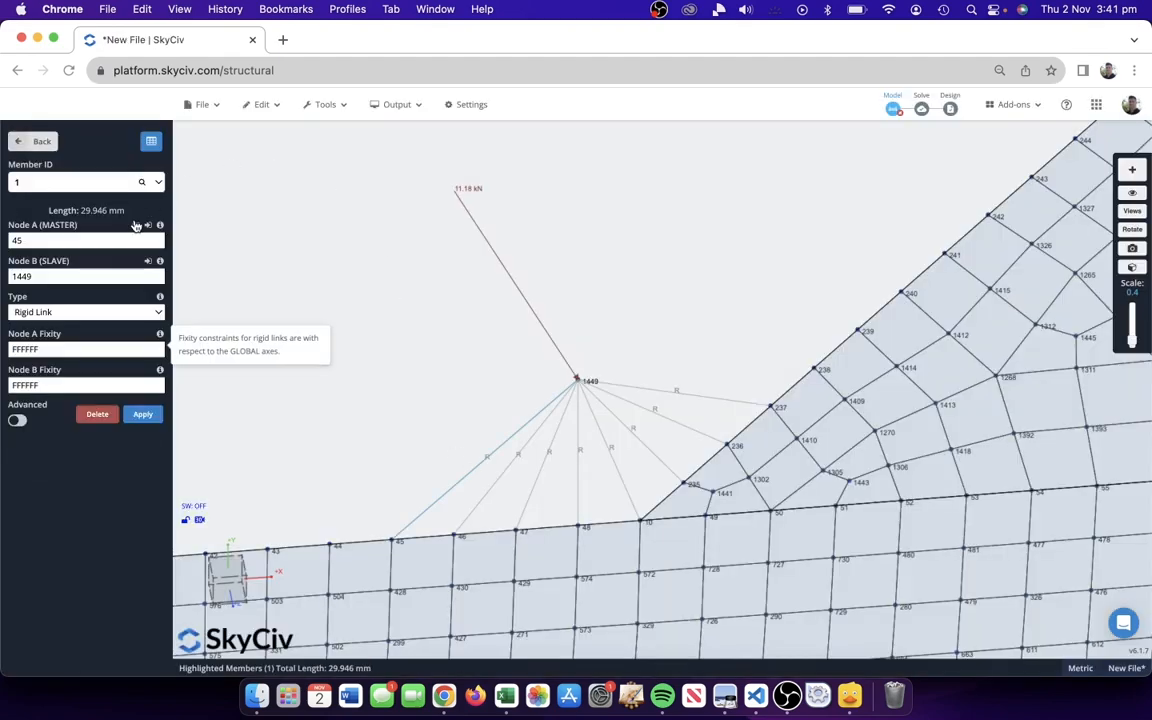
{"action": "left_click", "coordinate": [136, 228]}
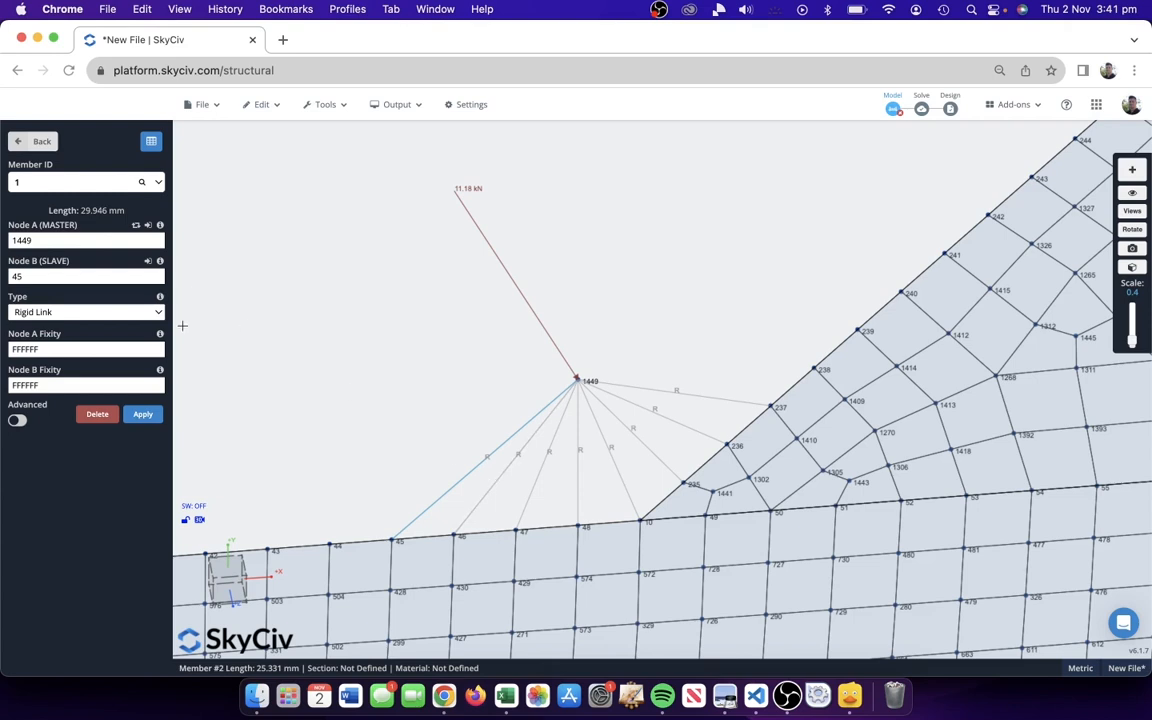
{"action": "left_click", "coordinate": [145, 414]}
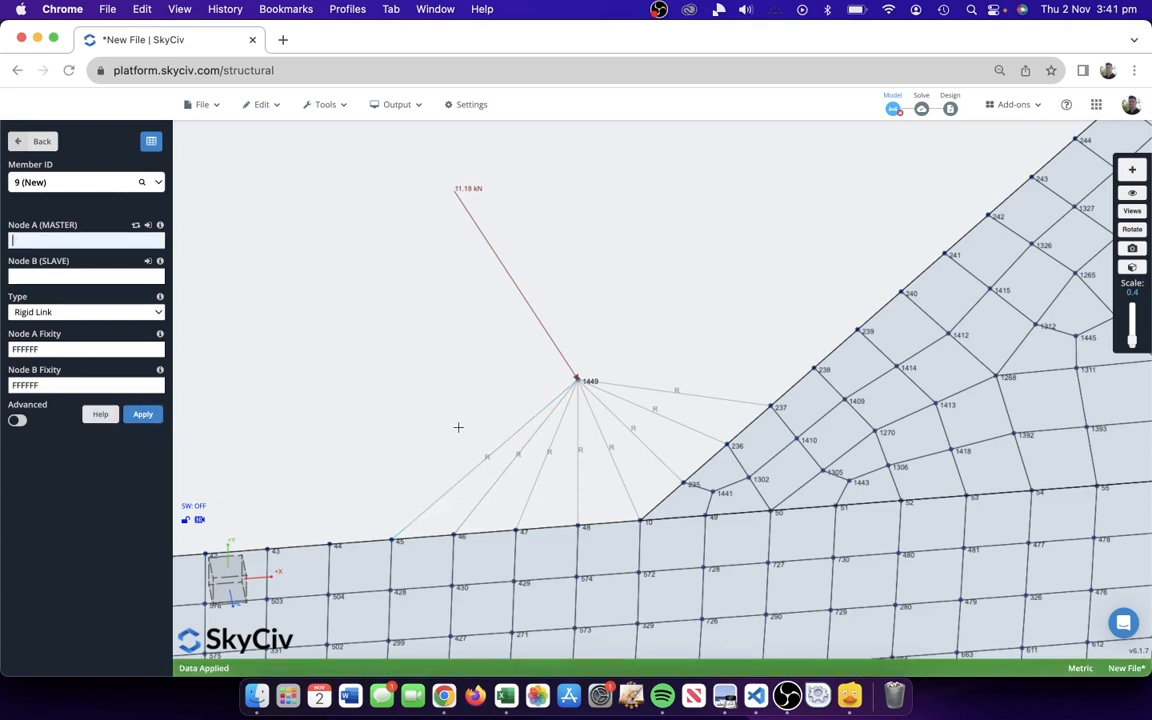
{"action": "left_click", "coordinate": [512, 460]}
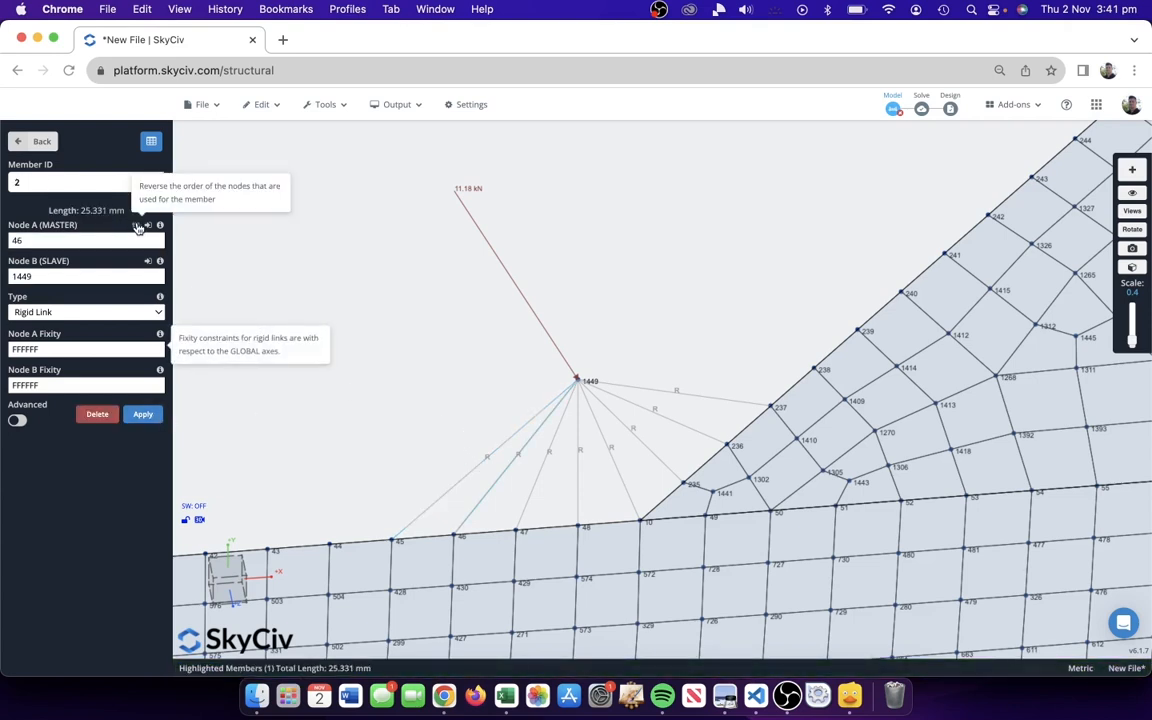
{"action": "left_click", "coordinate": [143, 414]}
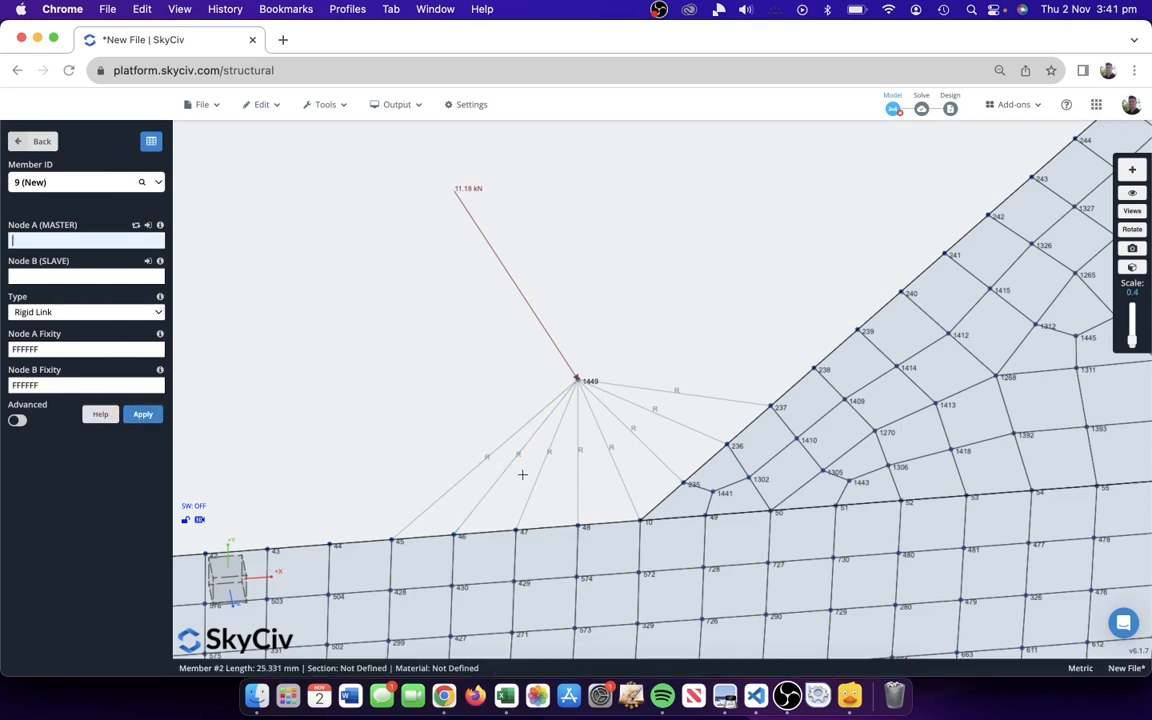
{"action": "left_click", "coordinate": [538, 472]}
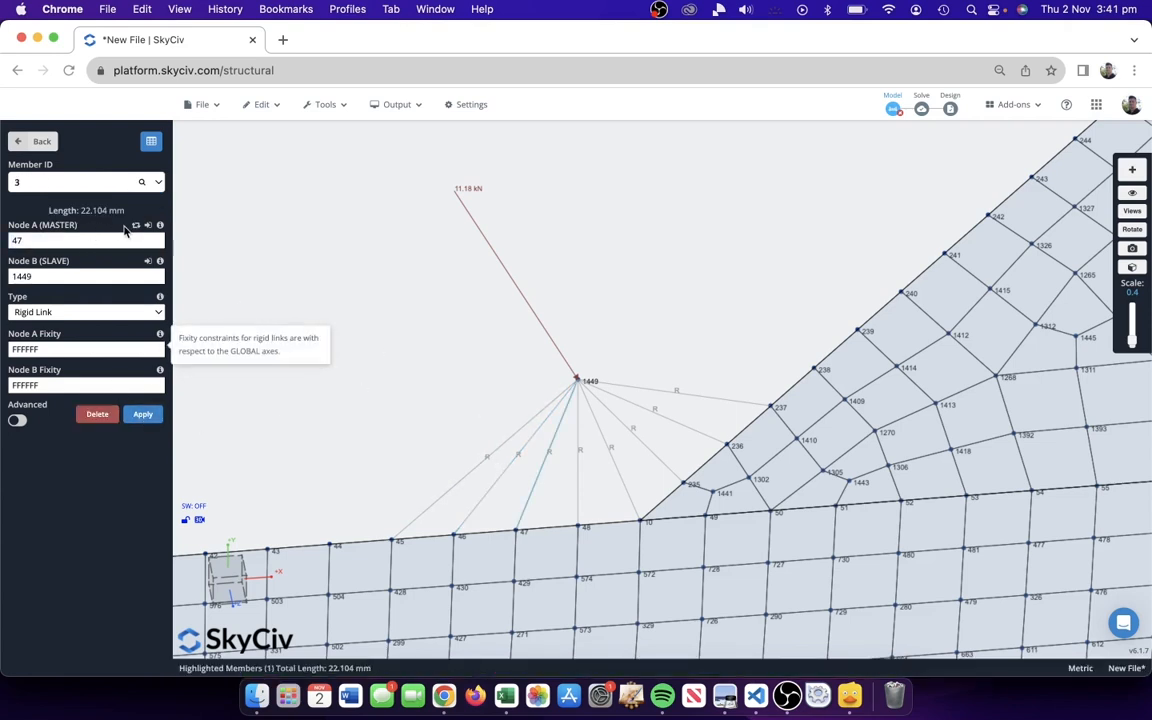
{"action": "left_click", "coordinate": [143, 414]}
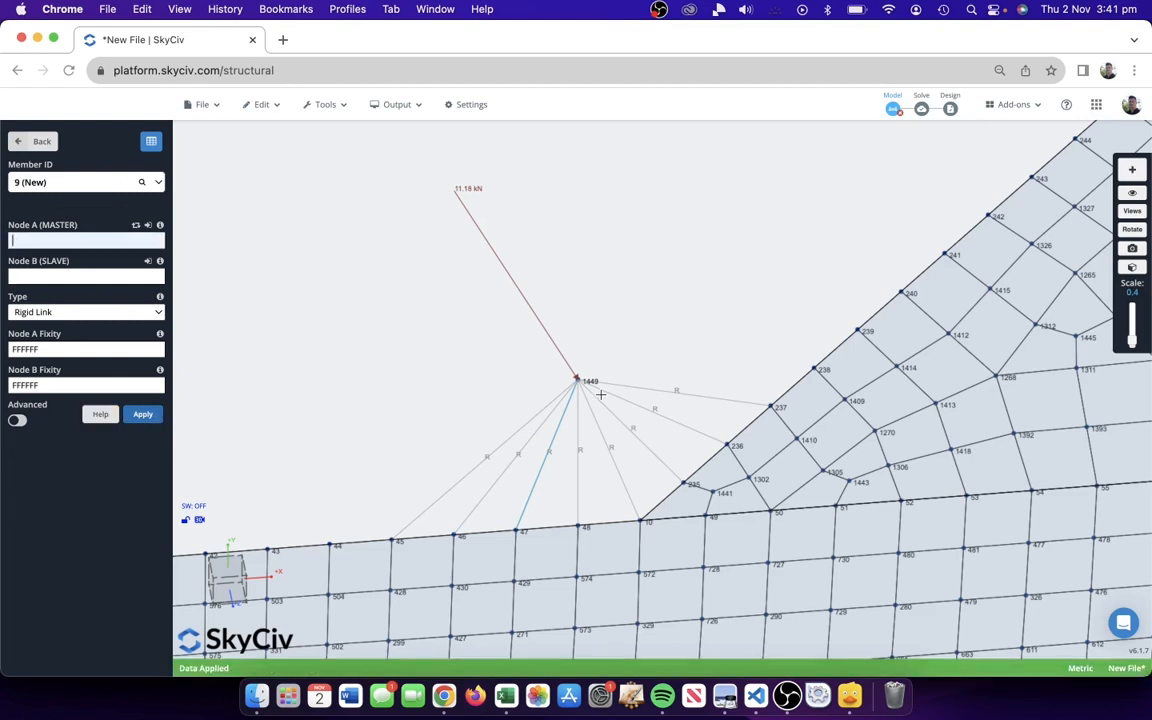
- Reverse the rigid links to nodes 48 and 10 so that node 1449 is the master node
{"action": "left_click", "coordinate": [588, 384]}
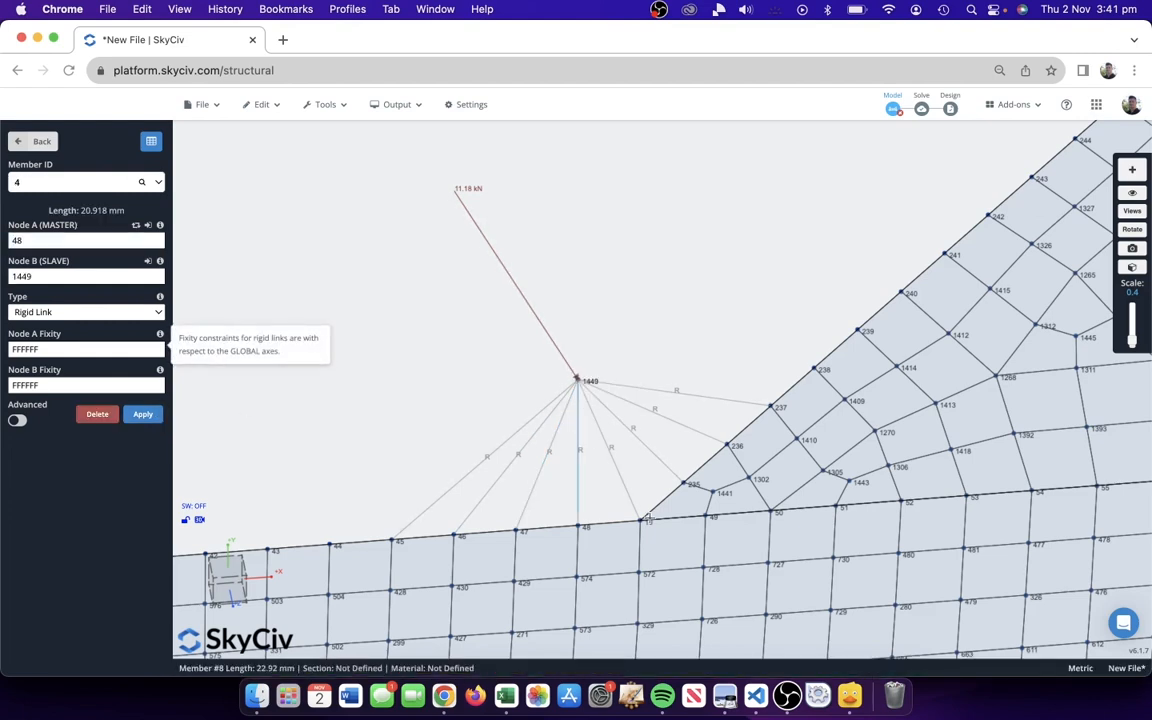
{"action": "left_click", "coordinate": [136, 225]}
{"action": "left_click", "coordinate": [143, 414]}
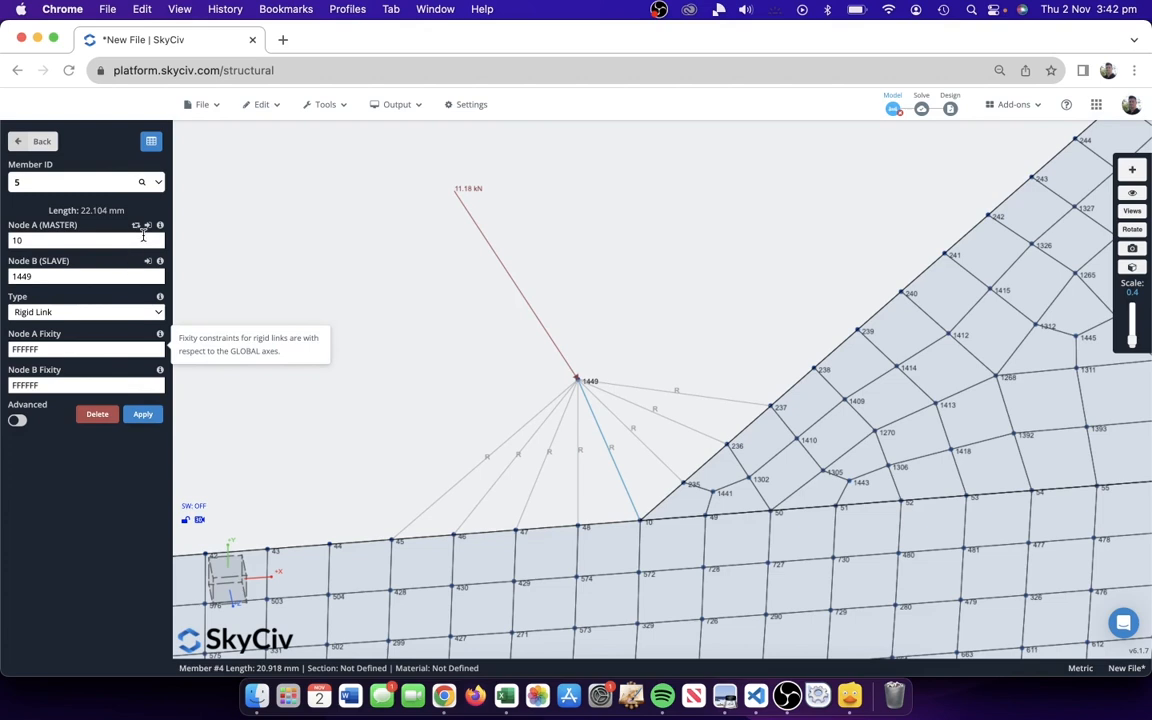
{"action": "left_click", "coordinate": [136, 225]}
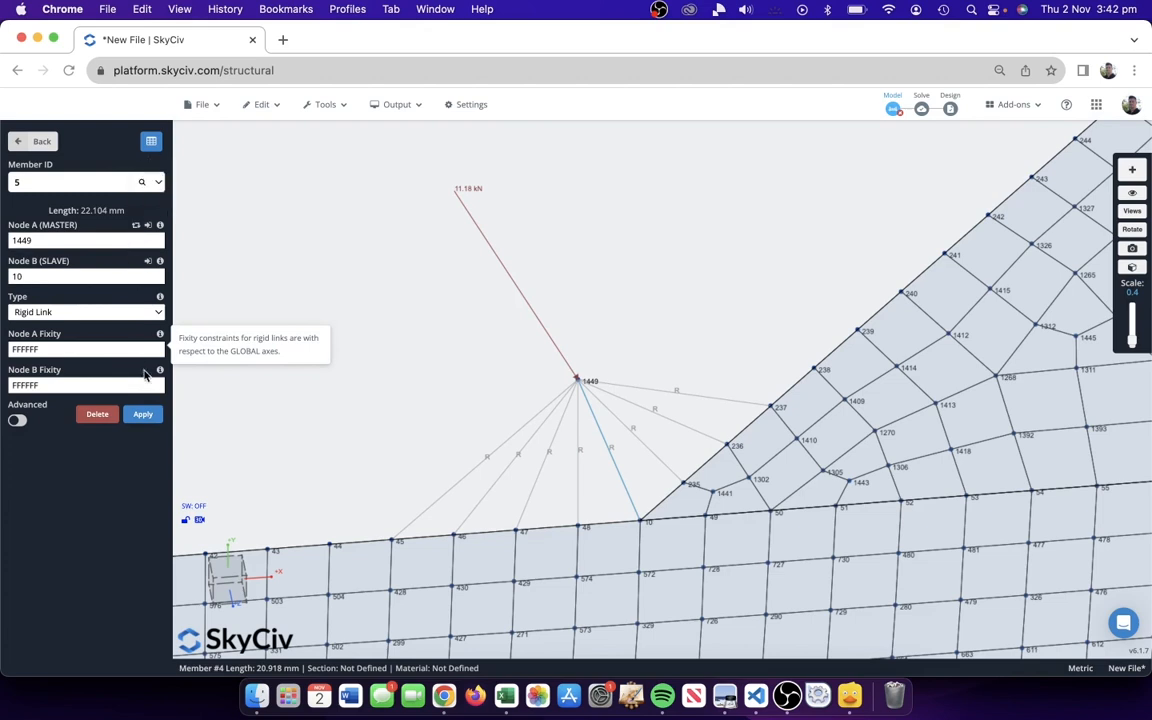
{"action": "left_click", "coordinate": [143, 414]}
- Reverse the rigid links to brace edge nodes 235, 236 and 237, making node 1449 their master node
{"action": "left_click", "coordinate": [612, 412]}
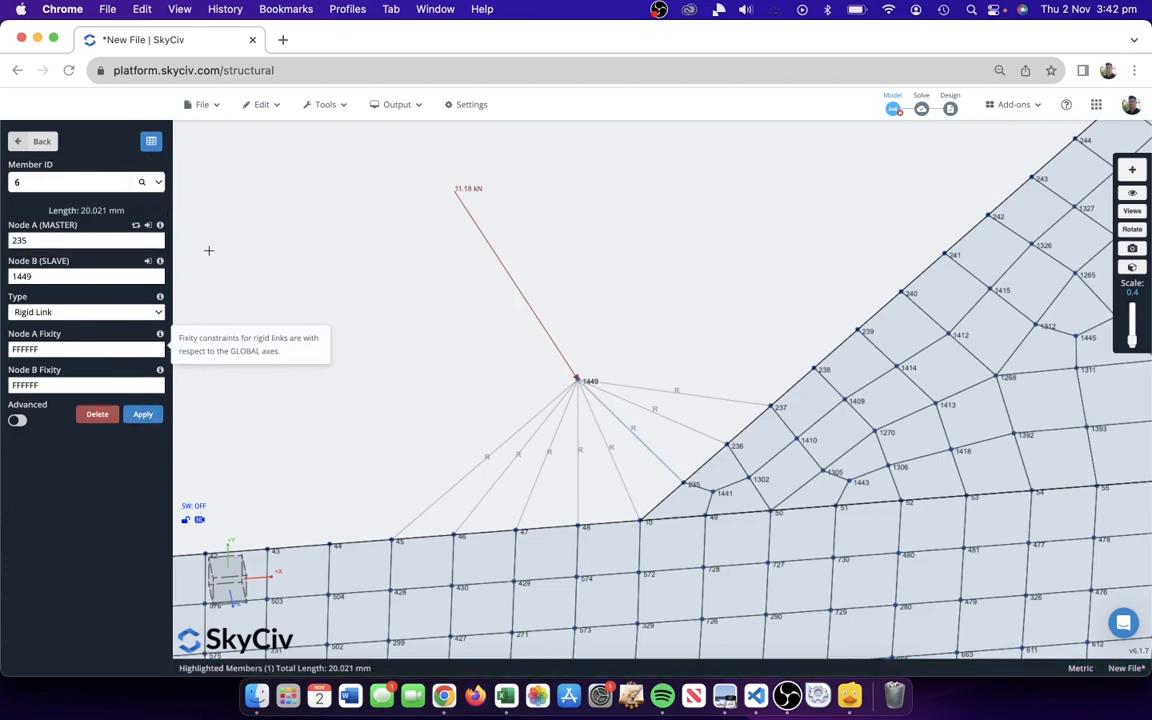
{"action": "left_click", "coordinate": [136, 226]}
{"action": "left_click", "coordinate": [140, 417]}
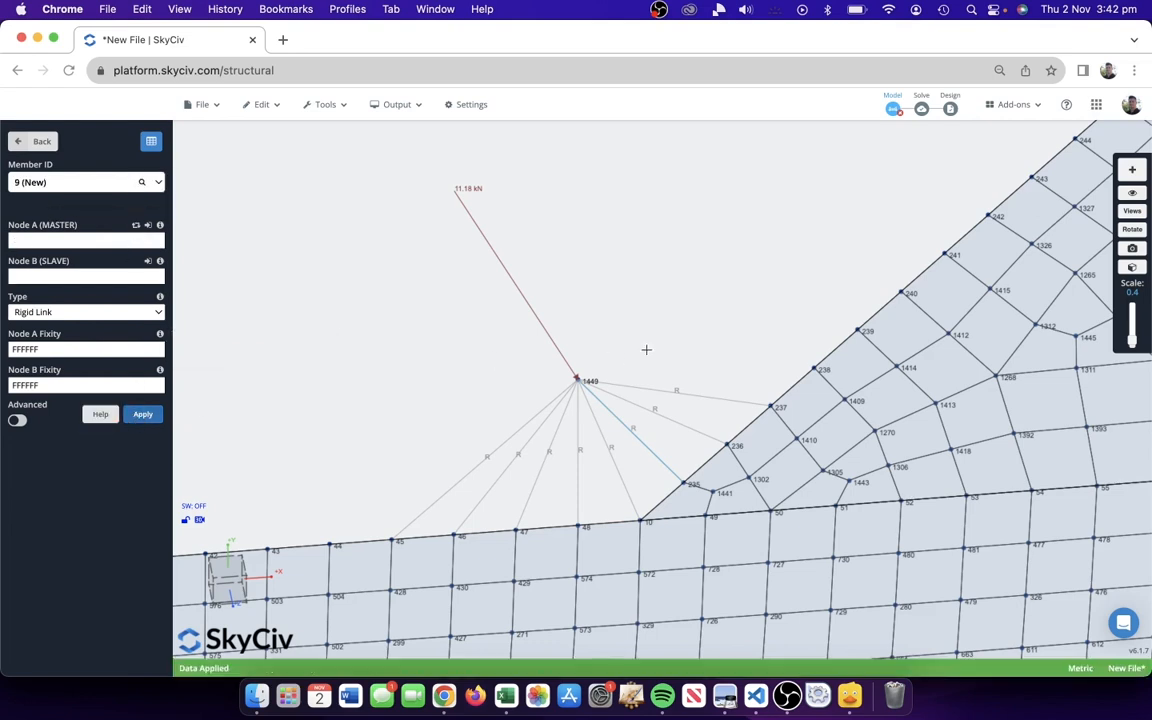
{"action": "left_click", "coordinate": [635, 406]}
{"action": "left_click", "coordinate": [136, 225]}
{"action": "left_click", "coordinate": [140, 415]}
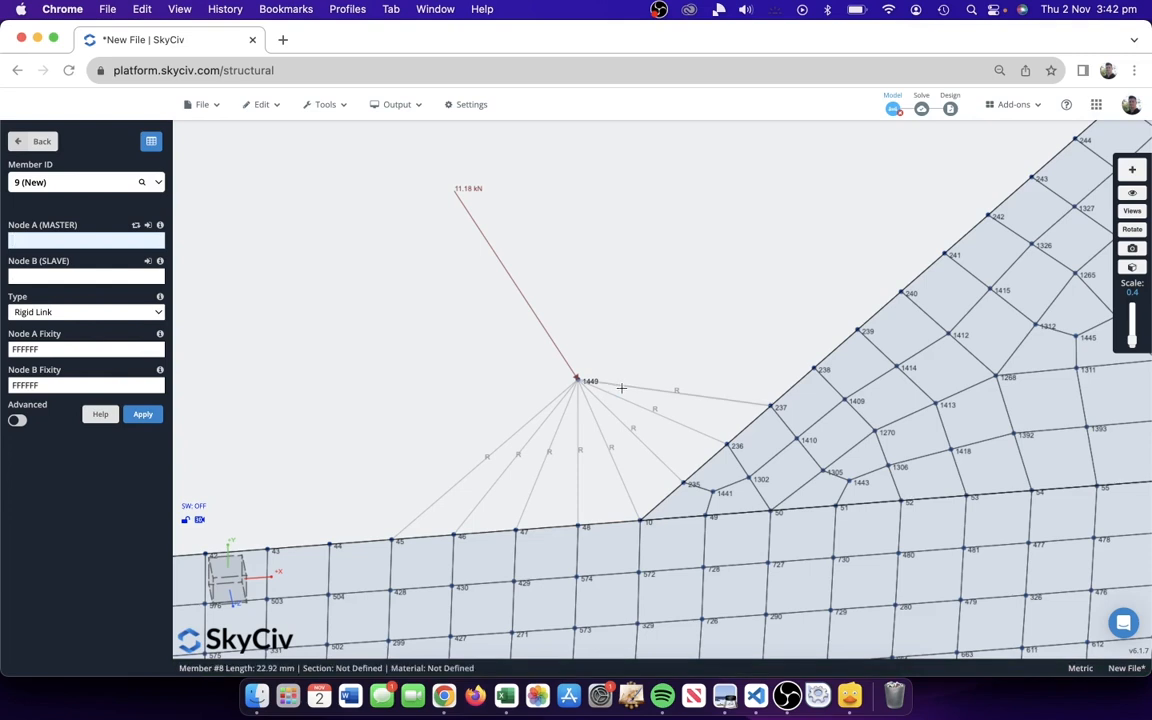
{"action": "left_click", "coordinate": [650, 390]}
{"action": "left_click", "coordinate": [136, 225]}
{"action": "left_click", "coordinate": [150, 418]}
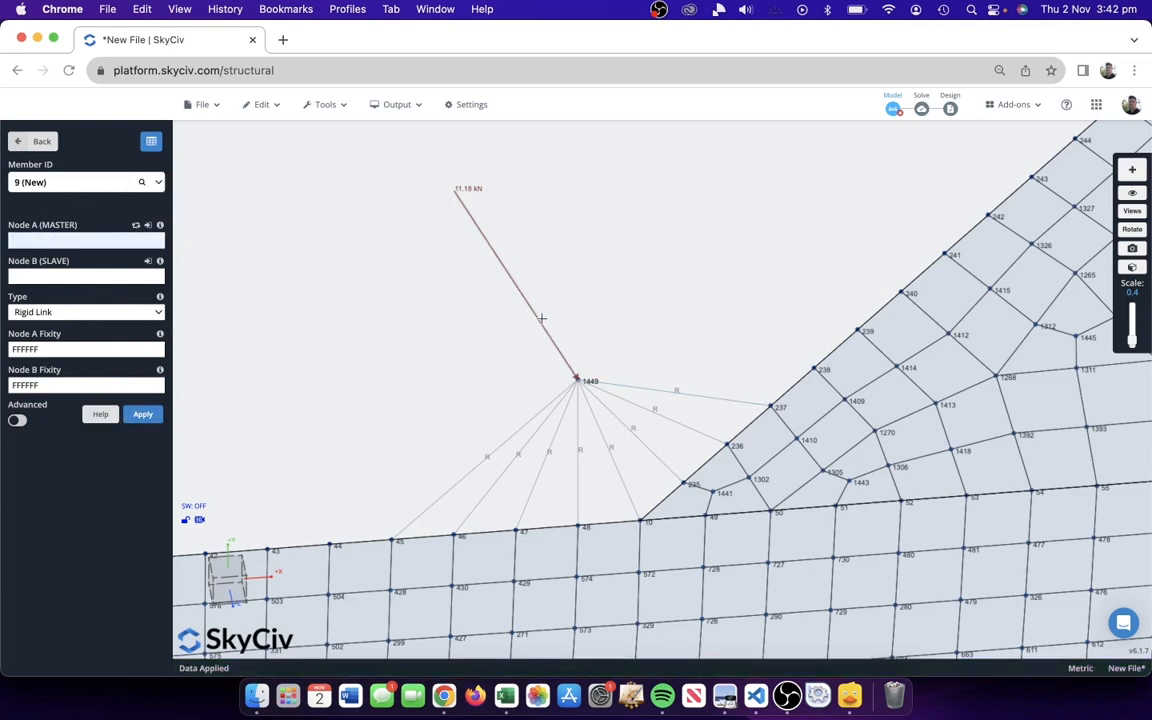
- Solve the model with node 1449 as master of all the rigid links, and bring the whole bracket into view
{"action": "left_click", "coordinate": [921, 110]}
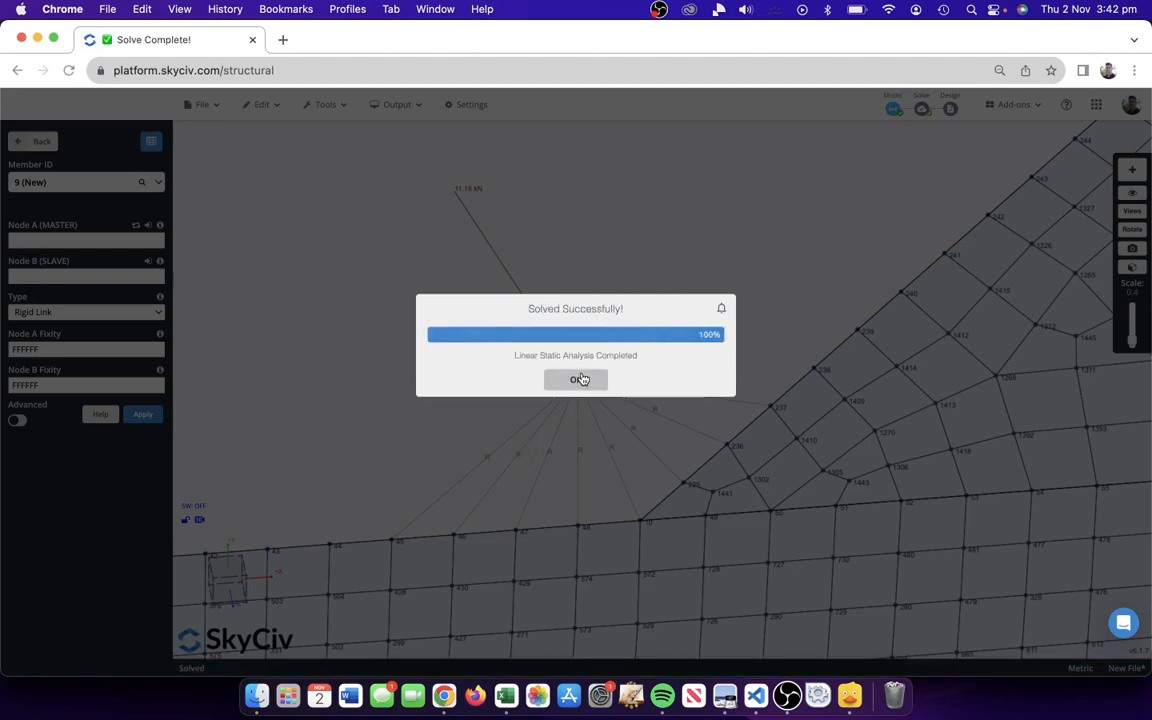
{"action": "left_click", "coordinate": [578, 377]}
{"action": "scroll", "coordinate": [580, 373], "scroll_direction": "down", "scroll_amount": 10}
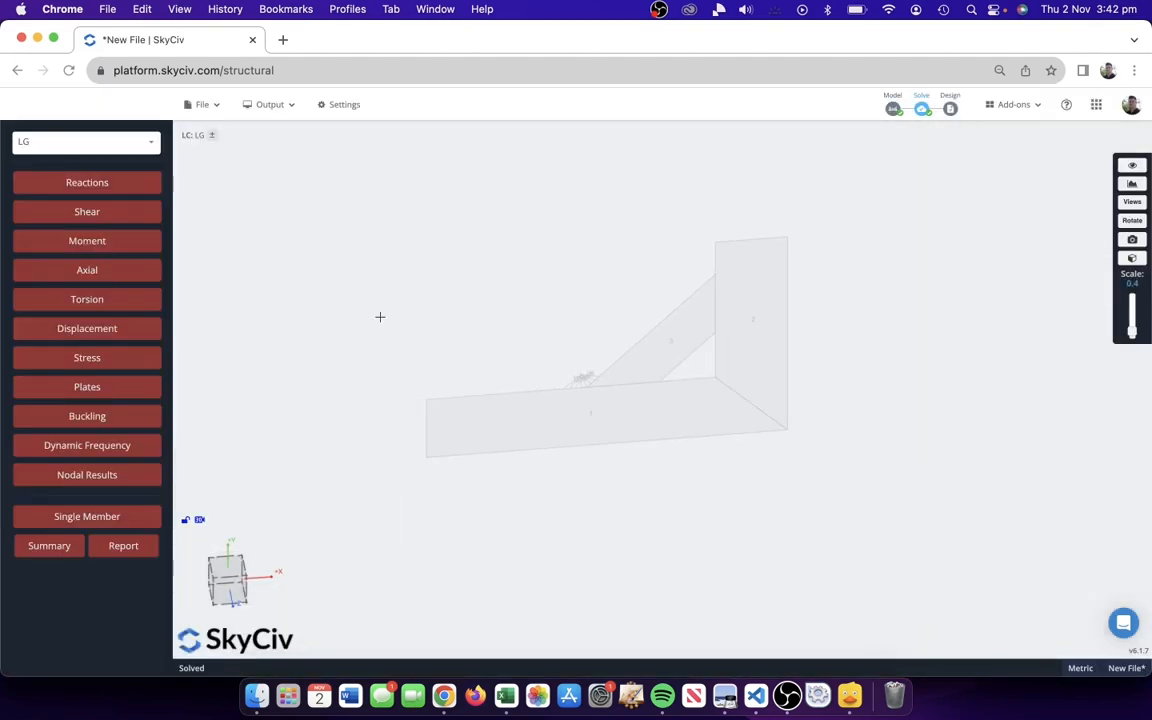
{"action": "left_click", "coordinate": [117, 359]}
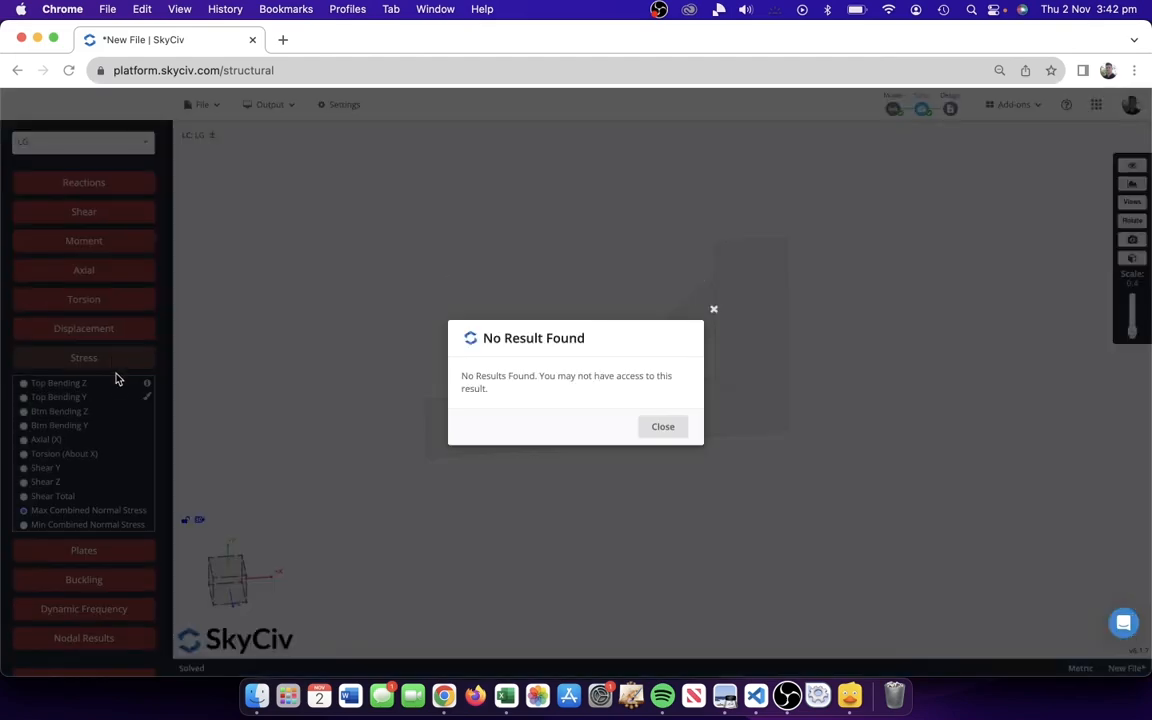
{"action": "left_click", "coordinate": [655, 425]}
{"action": "left_click", "coordinate": [75, 359]}
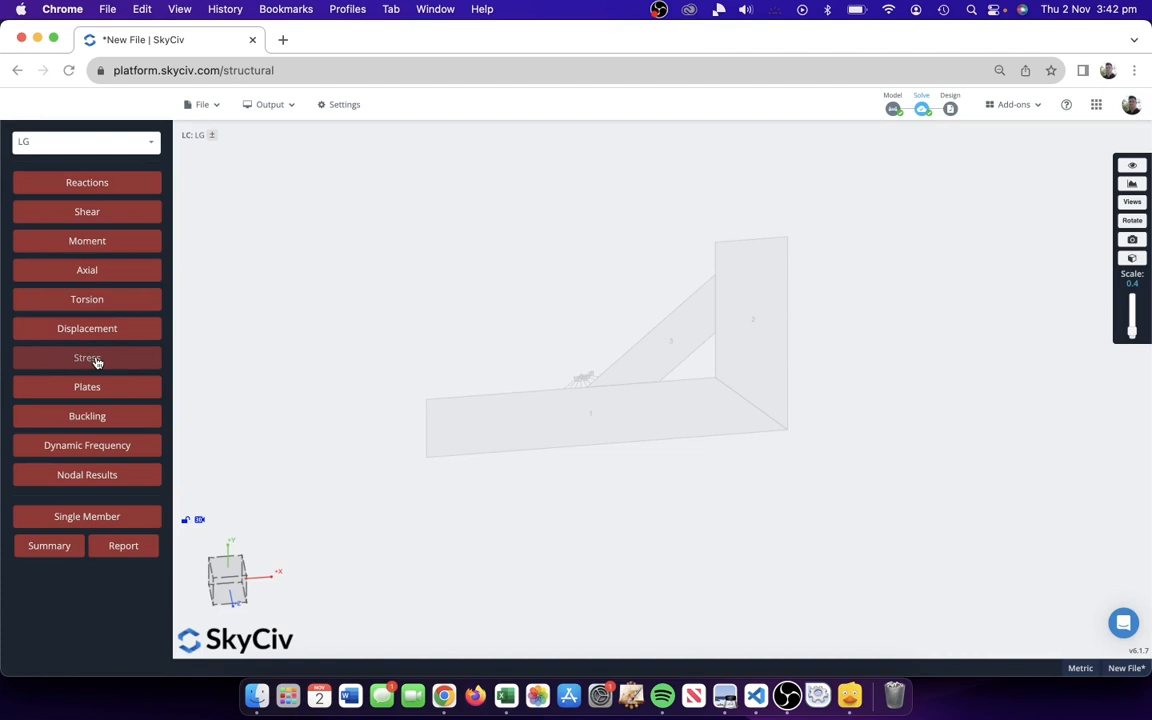
- Display the plates' top Von Mises stress and examine it around the brace joint and rigid links
{"action": "left_click", "coordinate": [87, 387]}
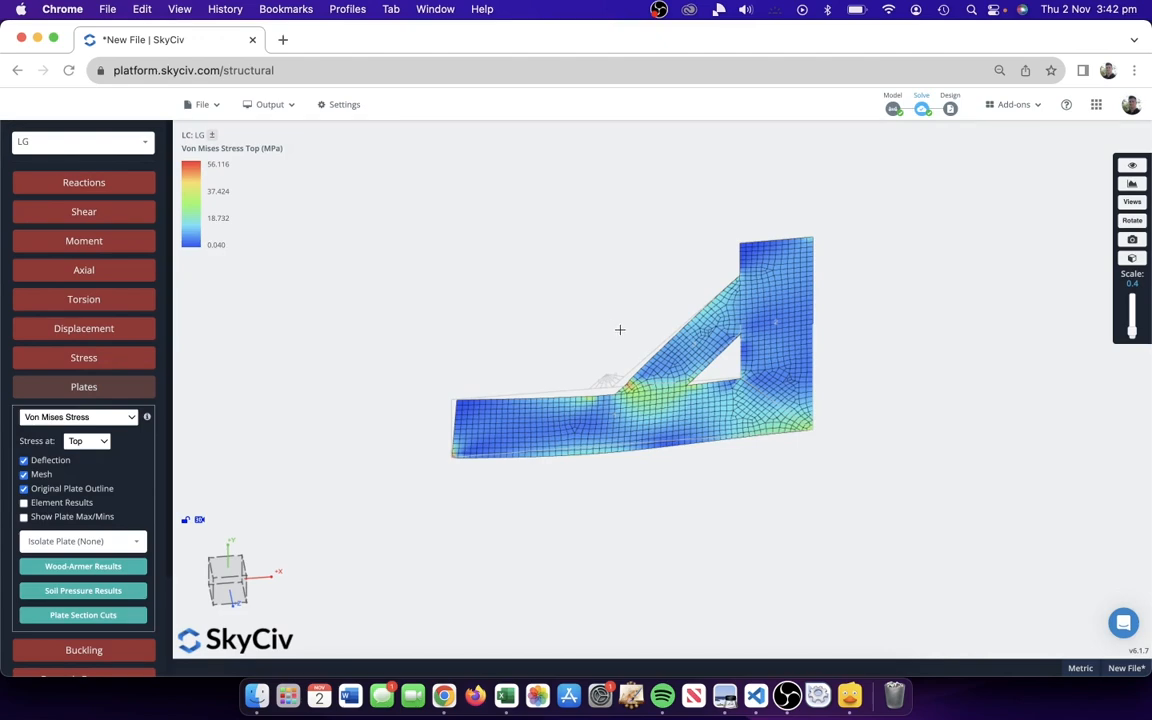
{"action": "scroll", "coordinate": [625, 385], "scroll_direction": "up", "scroll_amount": 5}
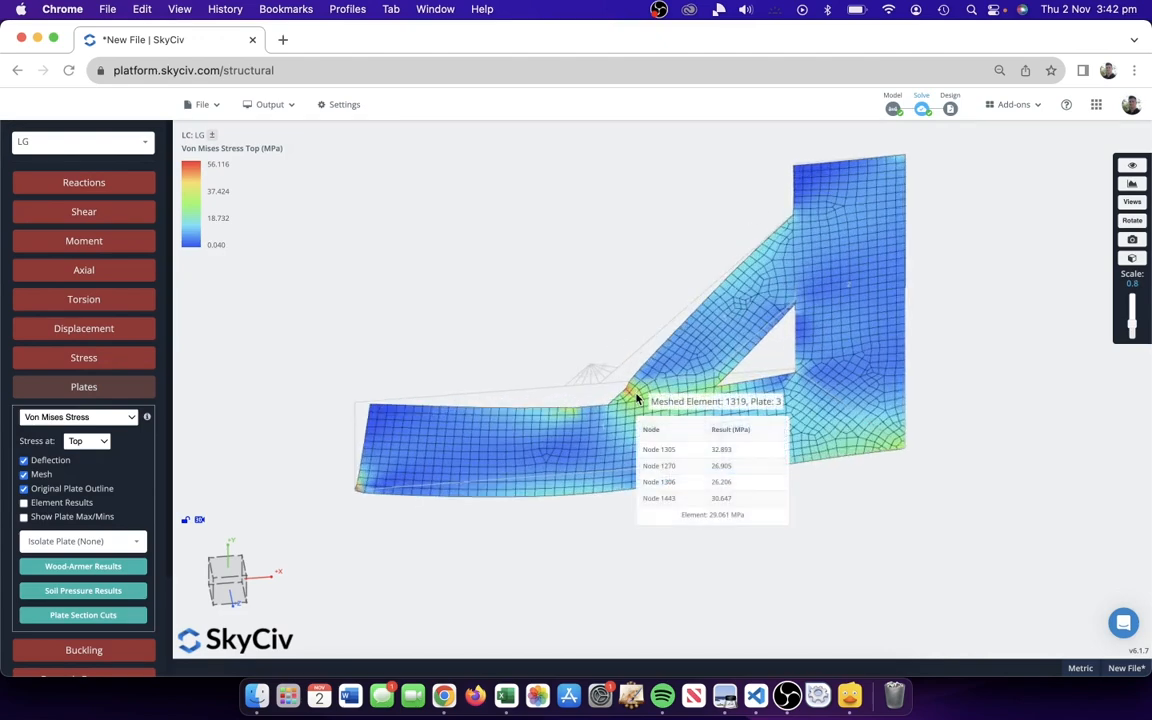
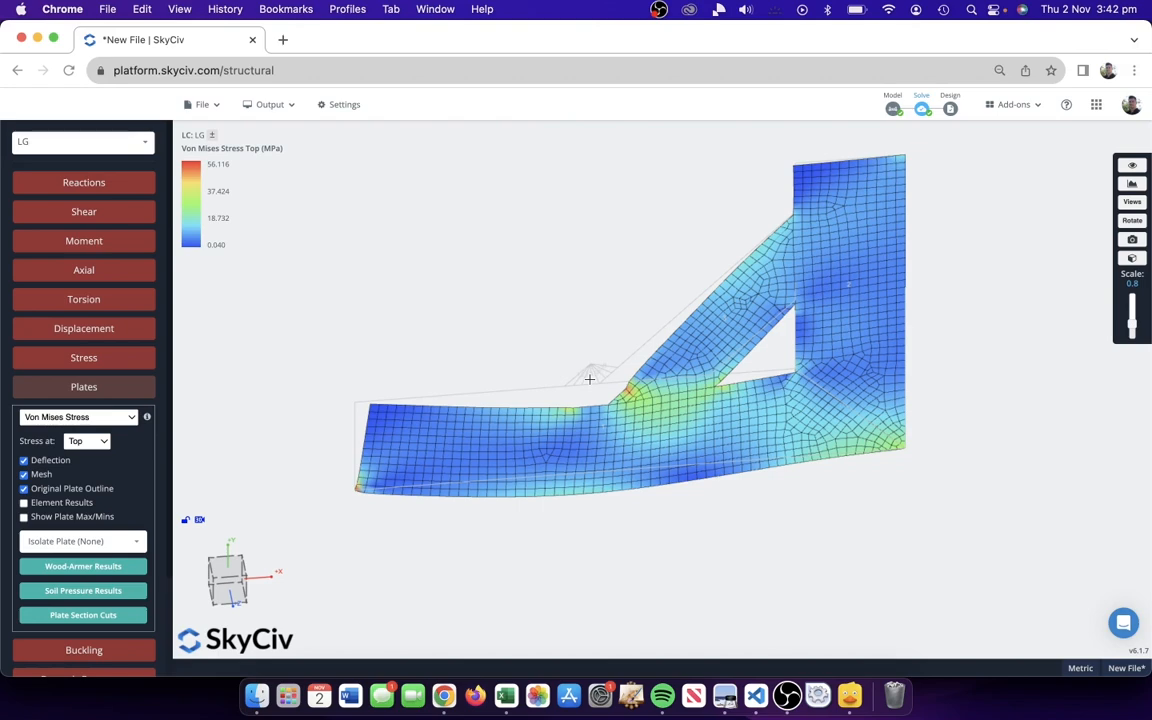
{"action": "scroll", "coordinate": [589, 379], "scroll_direction": "up", "scroll_amount": 3}
{"action": "scroll", "coordinate": [590, 380], "scroll_direction": "down", "scroll_amount": 3}
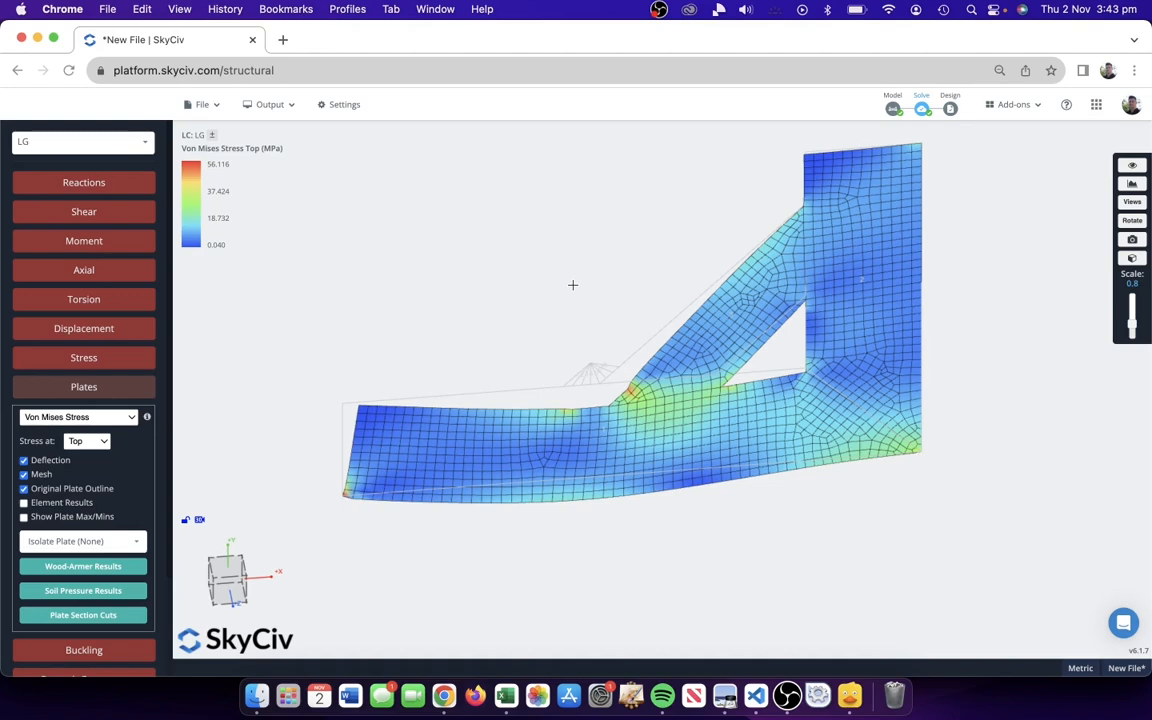
- Set the results display scale to 1.9 and examine the bracket's exaggerated deflected shape from several angles
{"action": "left_click_drag", "start_coordinate": [1132, 318], "coordinate": [1132, 293]}
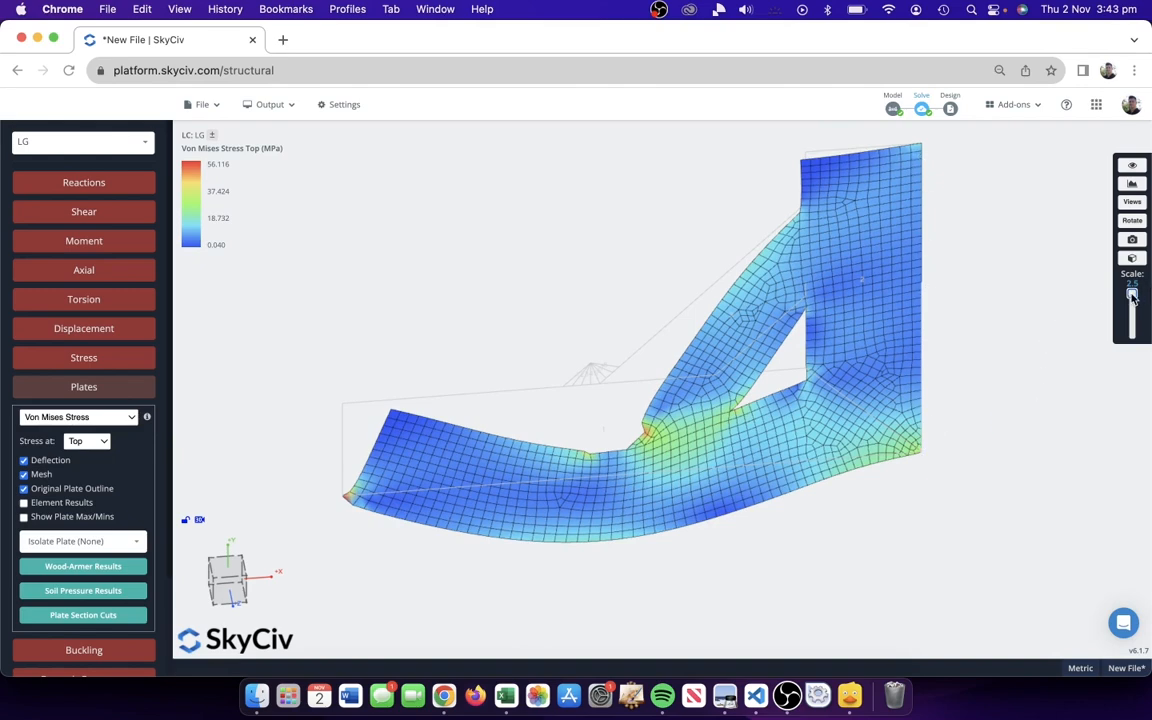
{"action": "mouse_move", "coordinate": [1132, 296]}
{"action": "left_mouse_down"}
{"action": "mouse_move", "coordinate": [1133, 325]}
{"action": "mouse_move", "coordinate": [1132, 303]}
{"action": "left_mouse_up"}
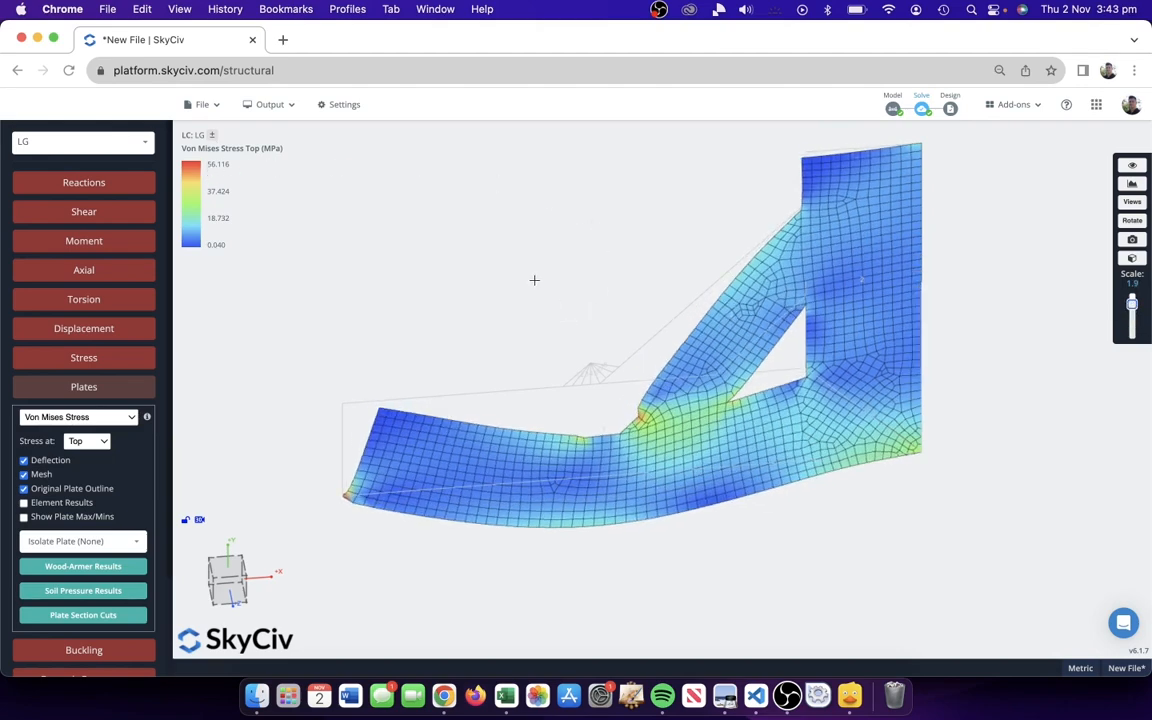
{"action": "left_click_drag", "start_coordinate": [546, 281], "coordinate": [563, 291]}
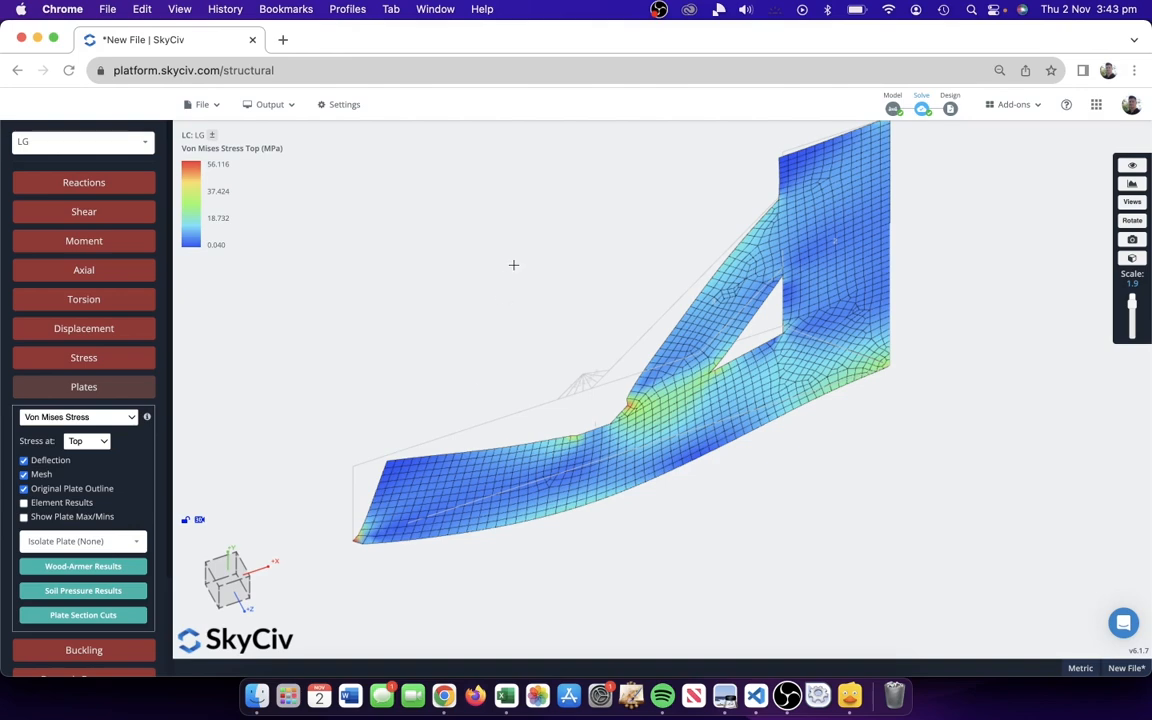
{"action": "left_click_drag", "start_coordinate": [491, 258], "coordinate": [487, 254]}
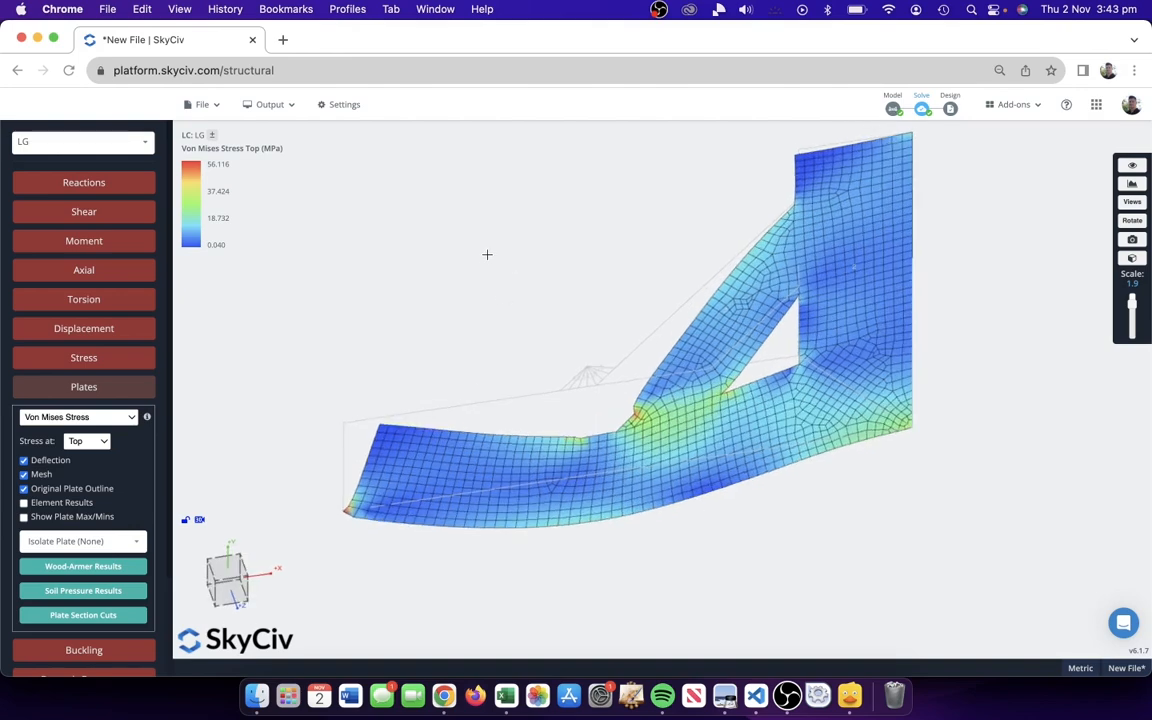
- Return to the structural model and hide the plate mesh nodes across the bracket
{"action": "left_click", "coordinate": [891, 106]}
{"action": "right_click_drag", "start_coordinate": [542, 264], "coordinate": [549, 373]}
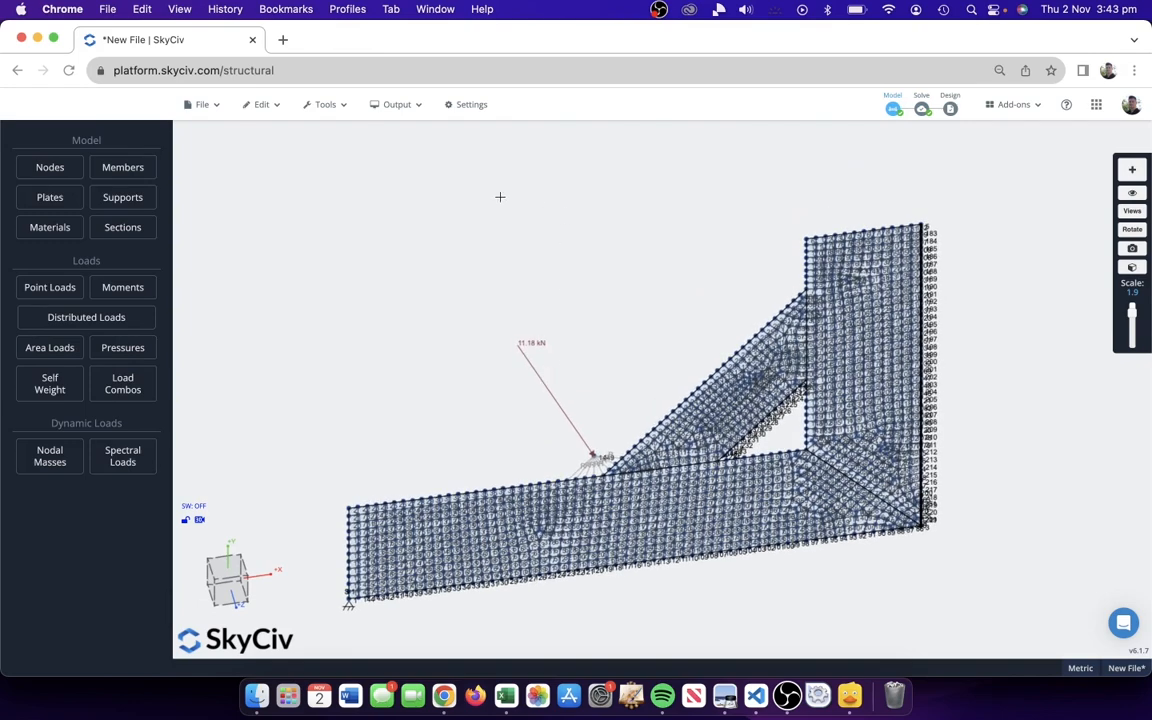
{"action": "right_click_drag", "start_coordinate": [505, 195], "coordinate": [537, 176]}
{"action": "left_click", "coordinate": [1132, 194]}
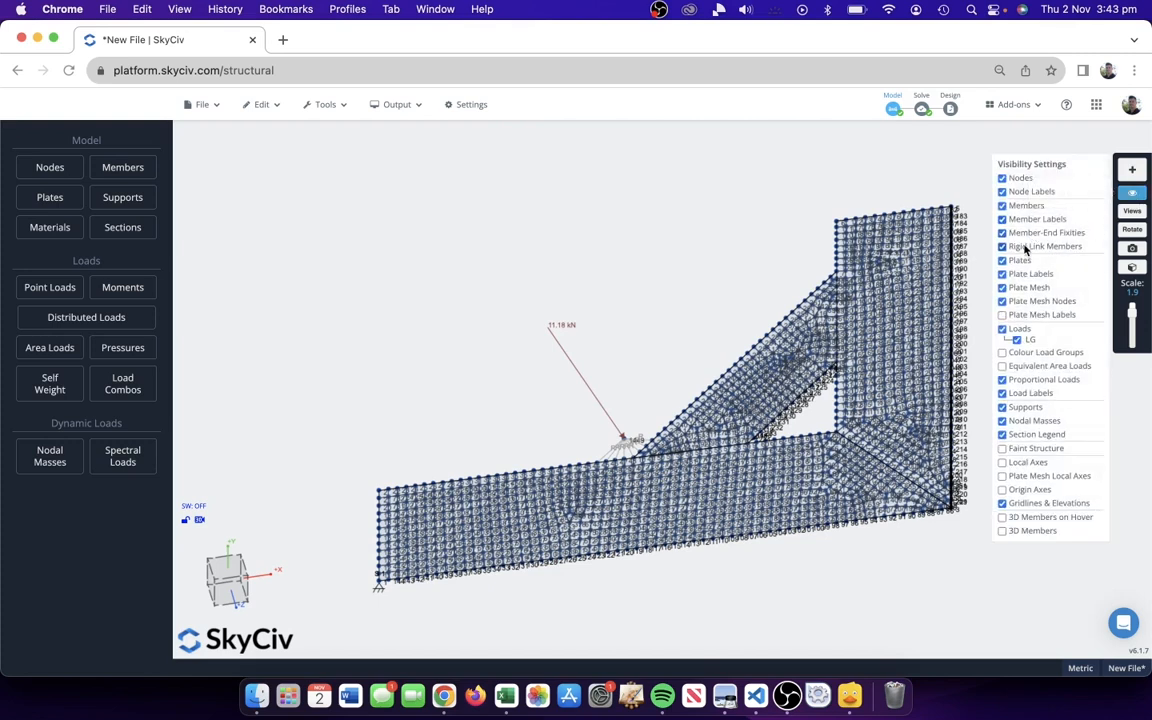
{"action": "left_click", "coordinate": [1022, 302]}
{"action": "scroll", "coordinate": [569, 253], "scroll_direction": "down", "scroll_amount": 3}
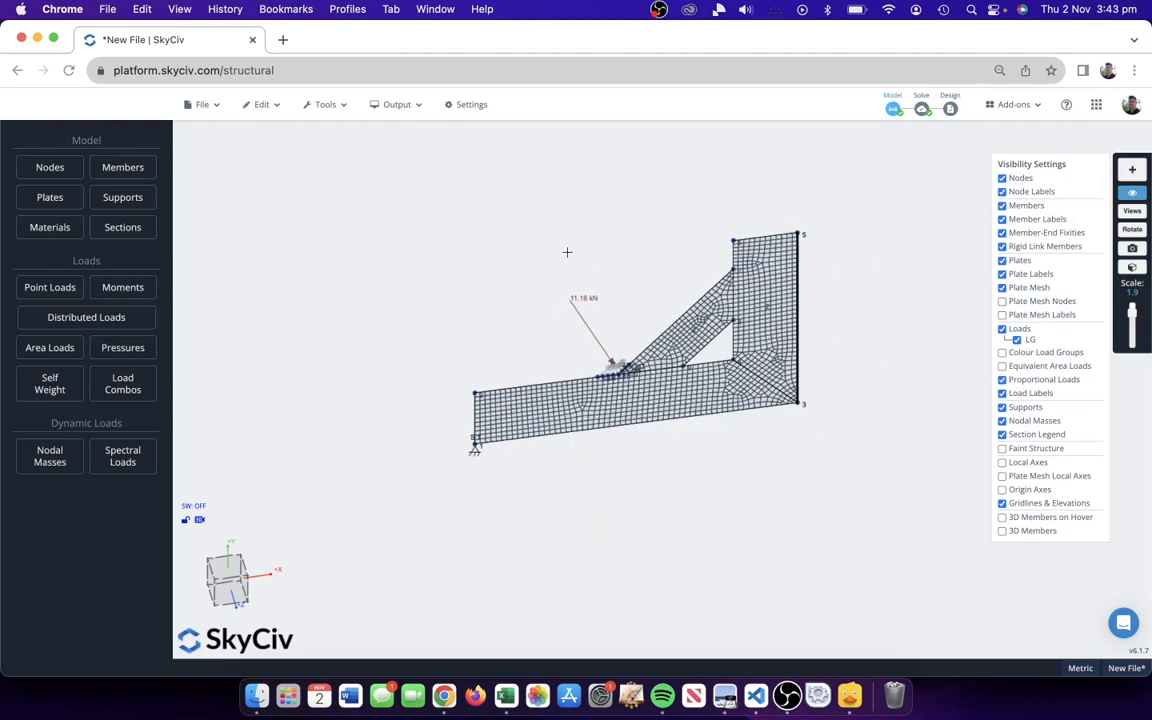
- Select the entire bracket and try copying it without choosing a specific reference node
{"action": "key", "text": "ctrl+a"}
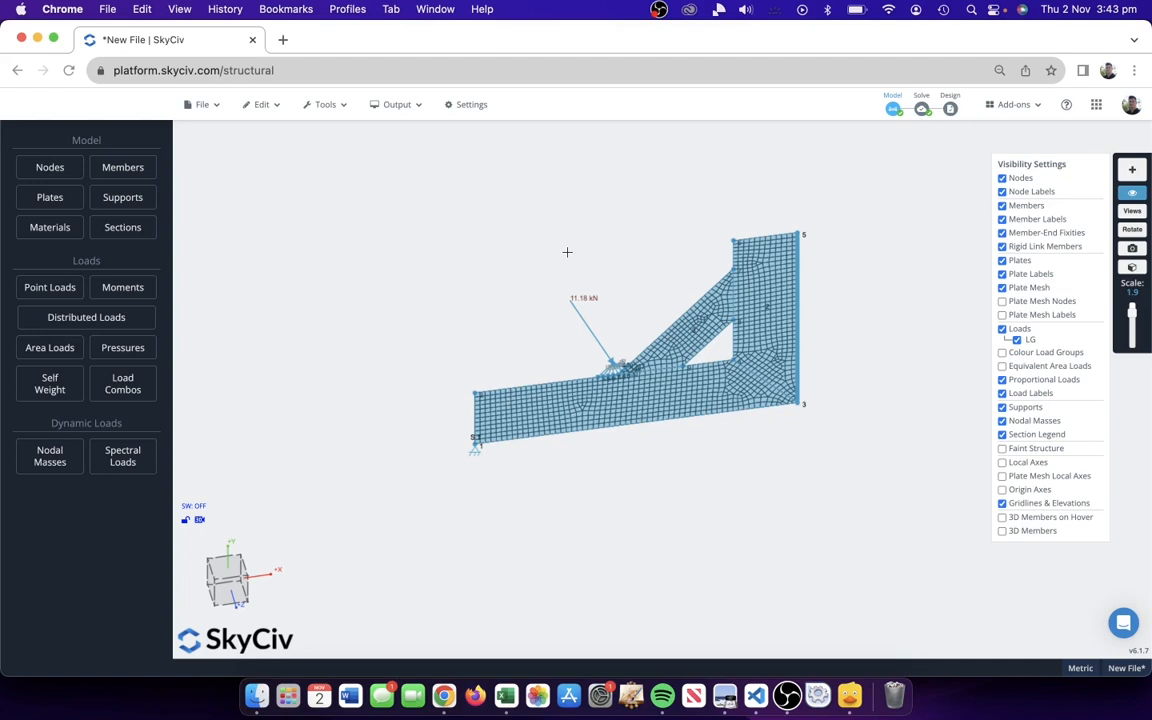
{"action": "left_click", "coordinate": [1132, 192]}
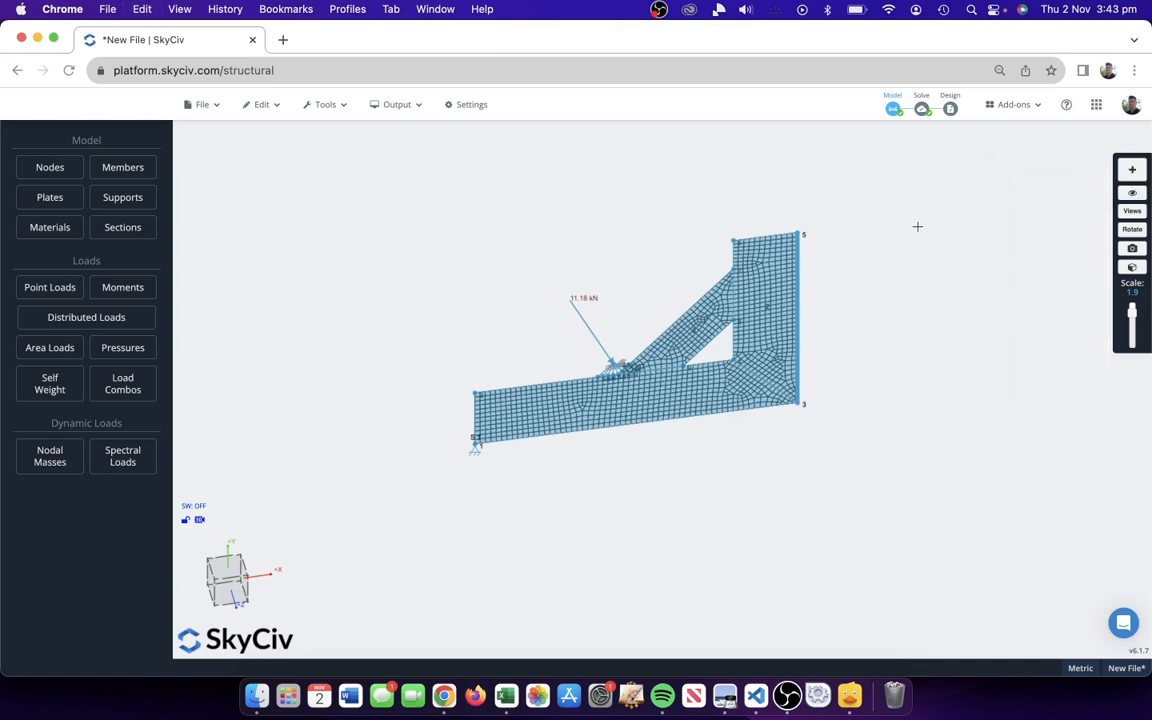
{"action": "key", "text": "ctrl+c"}
{"action": "key", "text": "ctrl+c"}
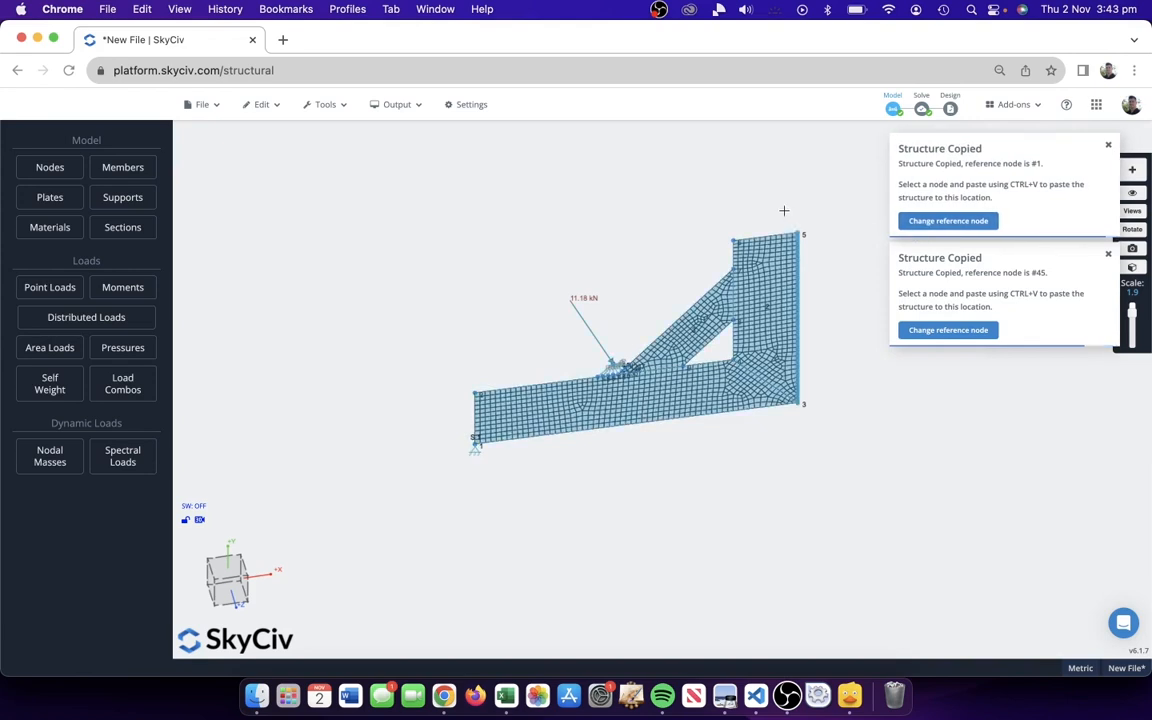
{"action": "key", "text": "ctrl+c"}
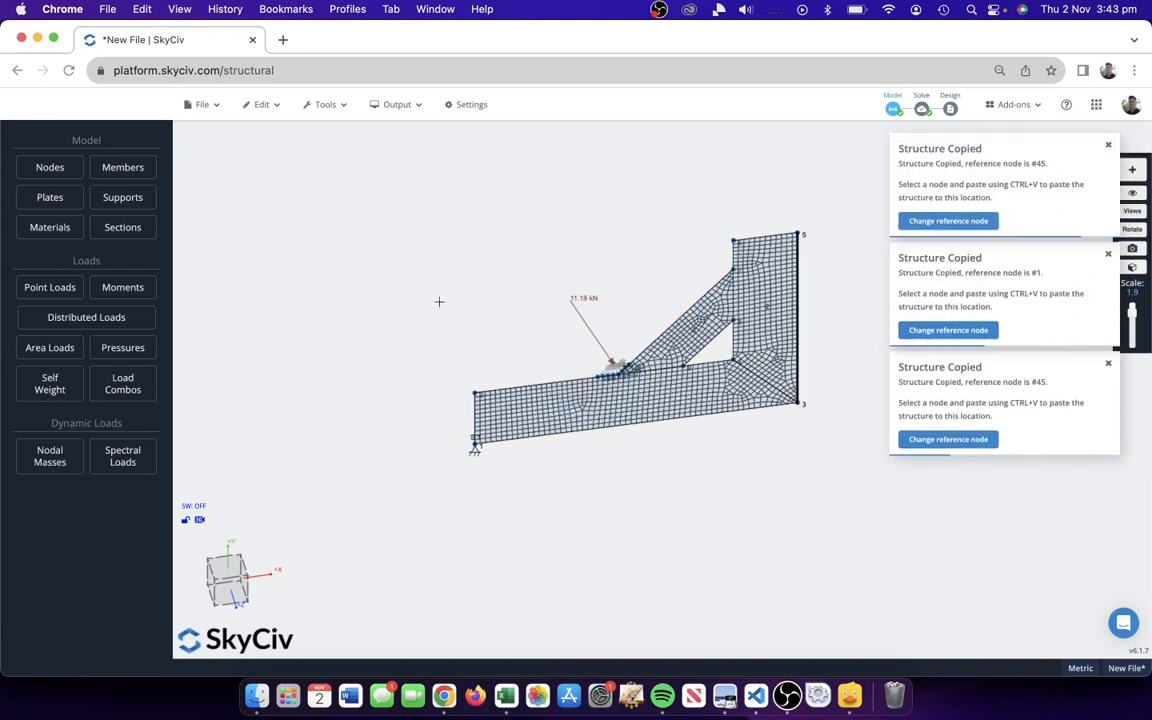
- Examine the bracket in 3D, including the rigid links between node 1449 and the plate edge nodes
{"action": "left_click_drag", "start_coordinate": [419, 307], "coordinate": [481, 314]}
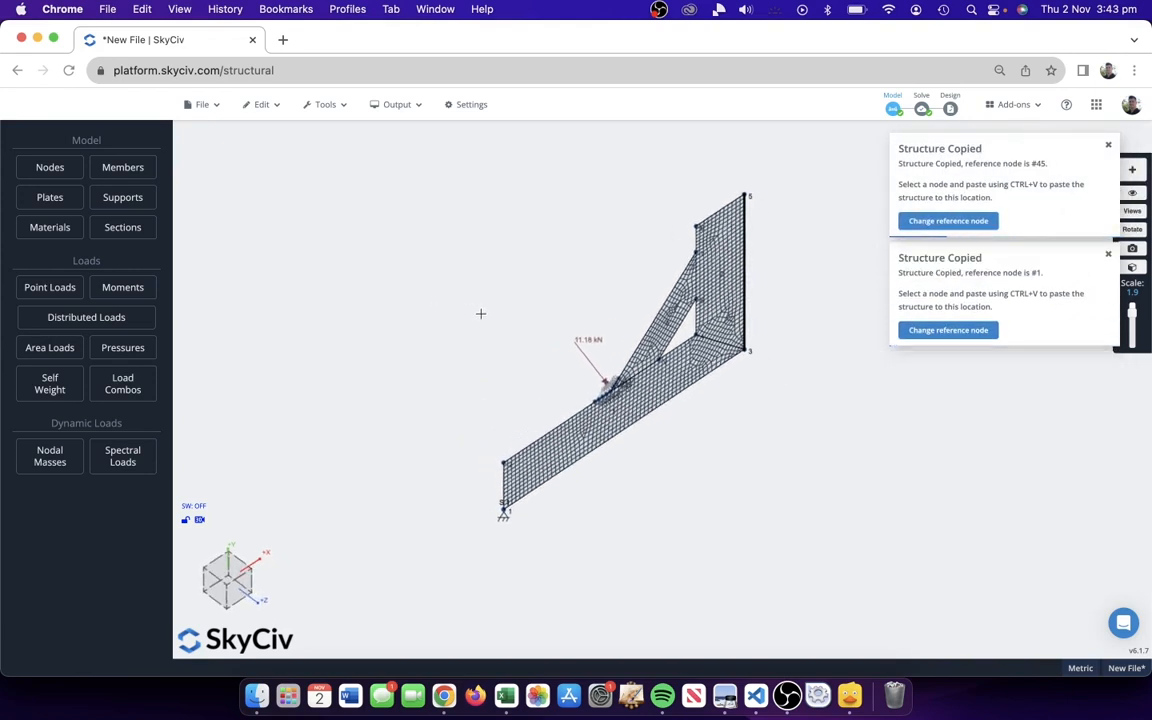
{"action": "scroll", "coordinate": [598, 428], "scroll_direction": "up", "scroll_amount": 5}
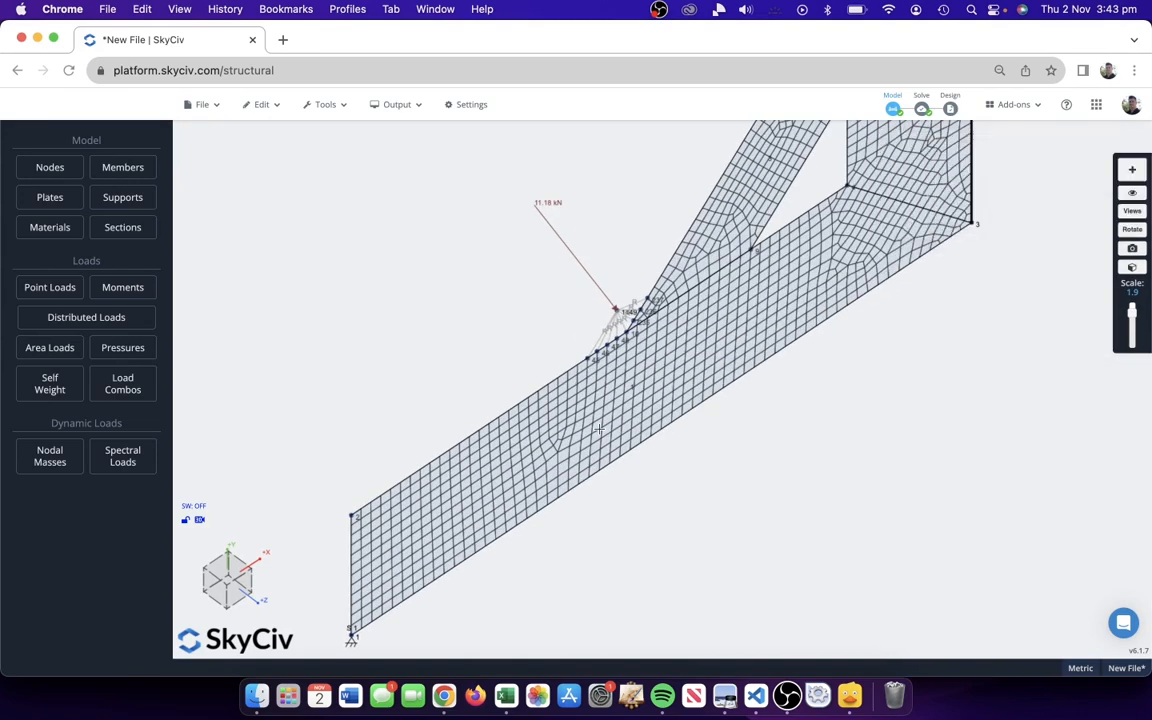
{"action": "scroll", "coordinate": [602, 395], "scroll_direction": "down", "scroll_amount": 5}
{"action": "scroll", "coordinate": [604, 379], "scroll_direction": "up", "scroll_amount": 5}
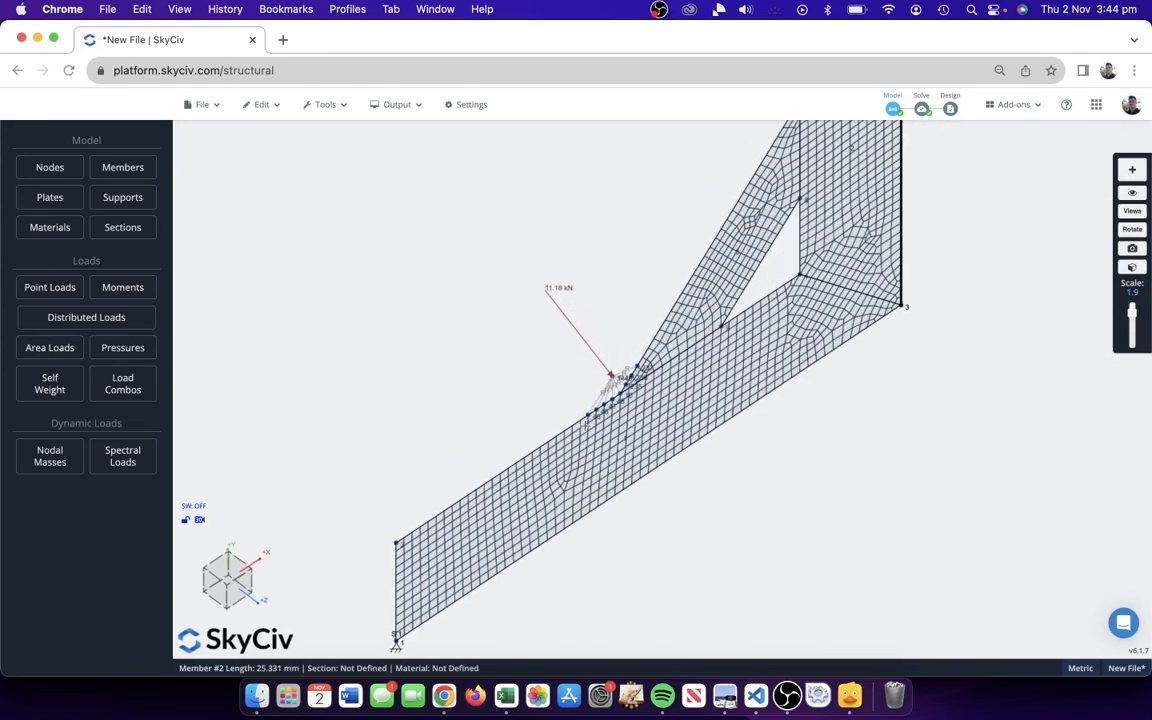
{"action": "scroll", "coordinate": [612, 430], "scroll_direction": "up", "scroll_amount": 5}
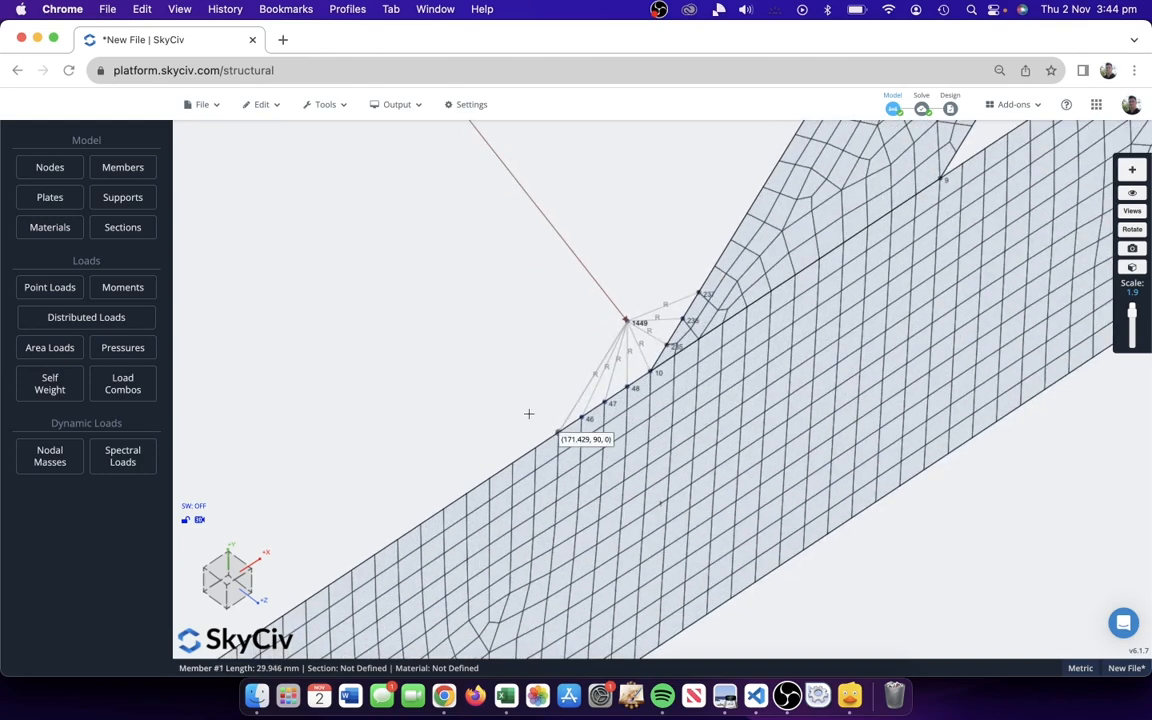
{"action": "scroll", "coordinate": [421, 336], "scroll_direction": "down", "scroll_amount": 5}
{"action": "right_click_drag", "start_coordinate": [423, 338], "coordinate": [494, 359]}
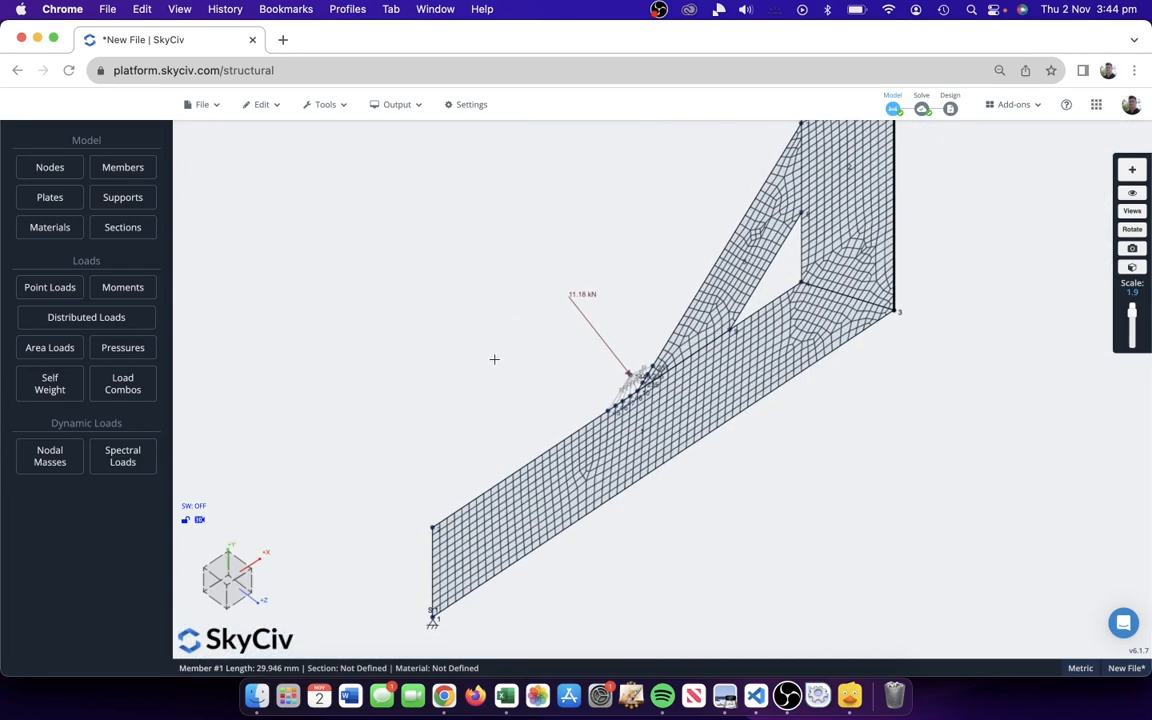
{"action": "left_click_drag", "start_coordinate": [491, 359], "coordinate": [474, 346]}
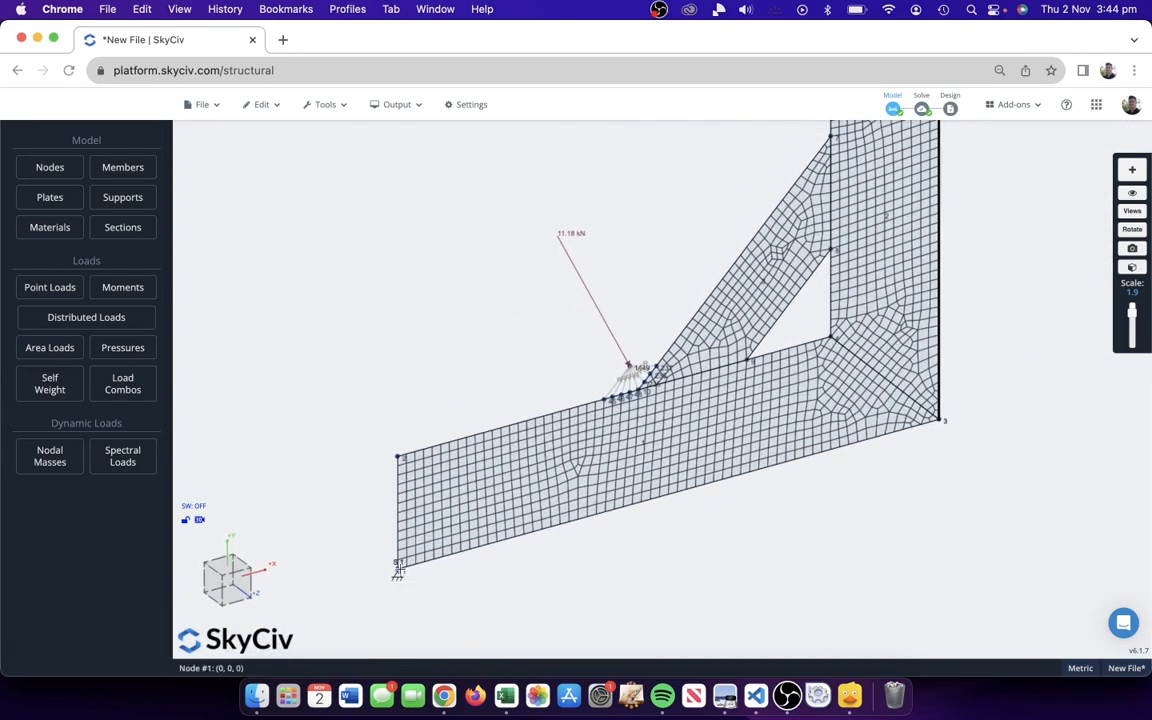
- Copy the entire bracket structure, using the support node 1 at the origin as the reference point
{"action": "key", "text": "ctrl+a"}
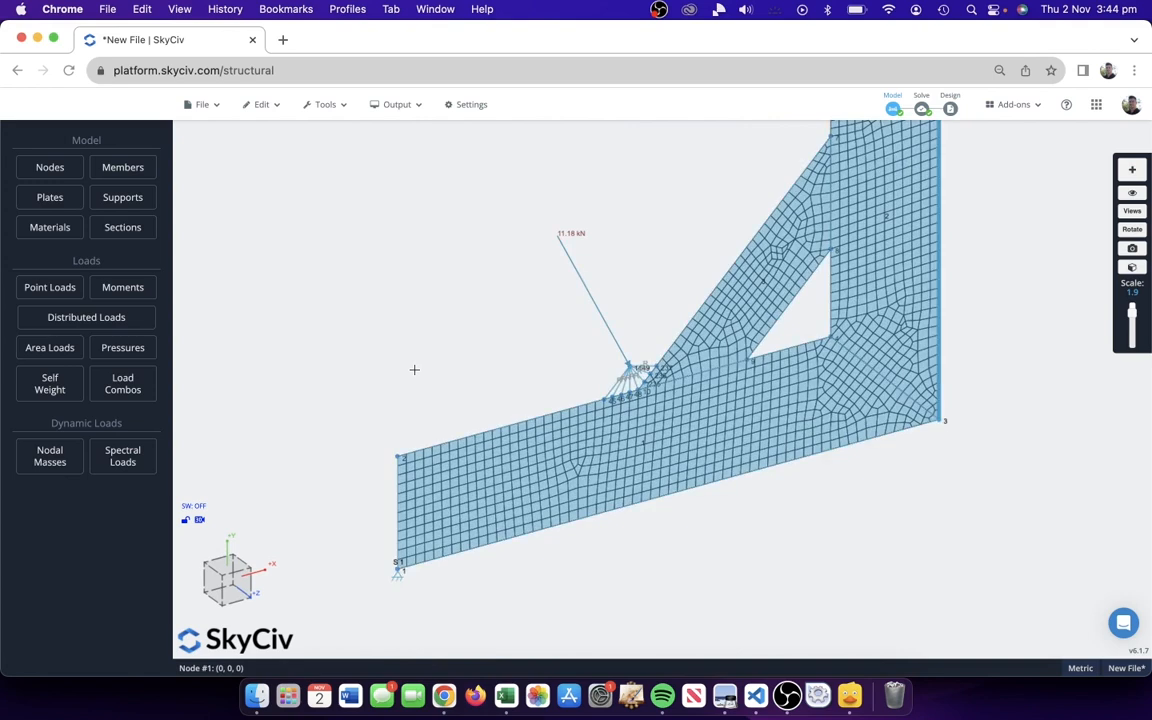
{"action": "key", "text": "ctrl+c"}
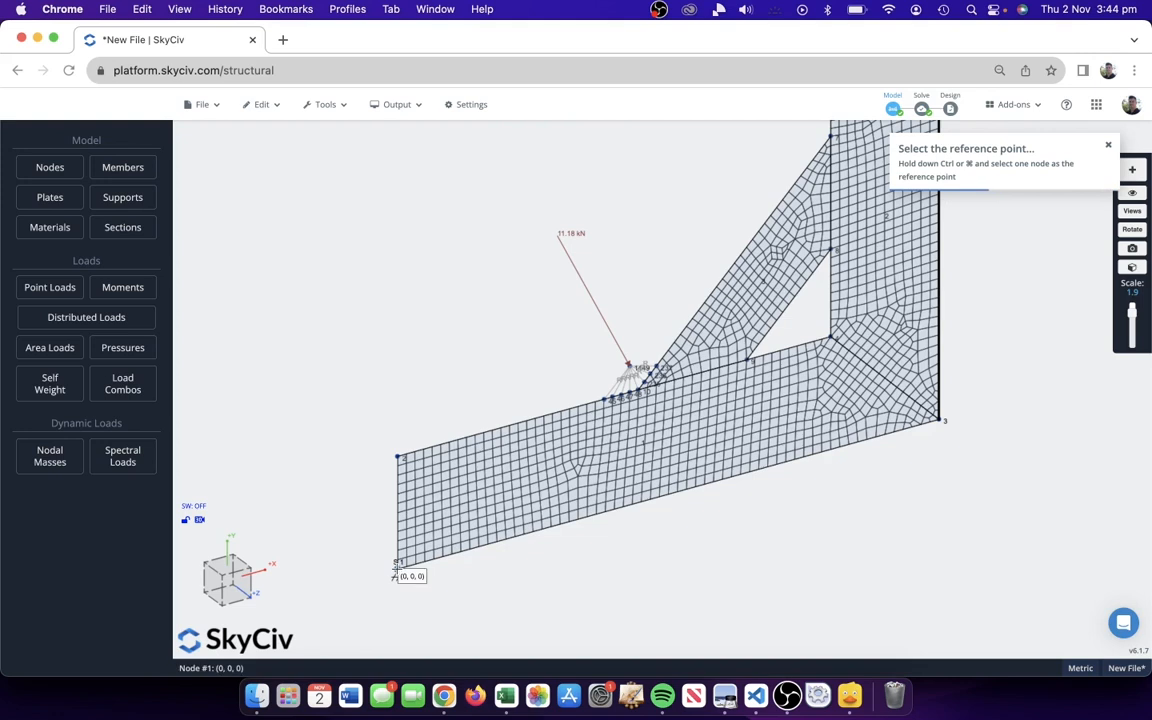
{"action": "left_click", "coordinate": [397, 568], "text": "ctrl"}
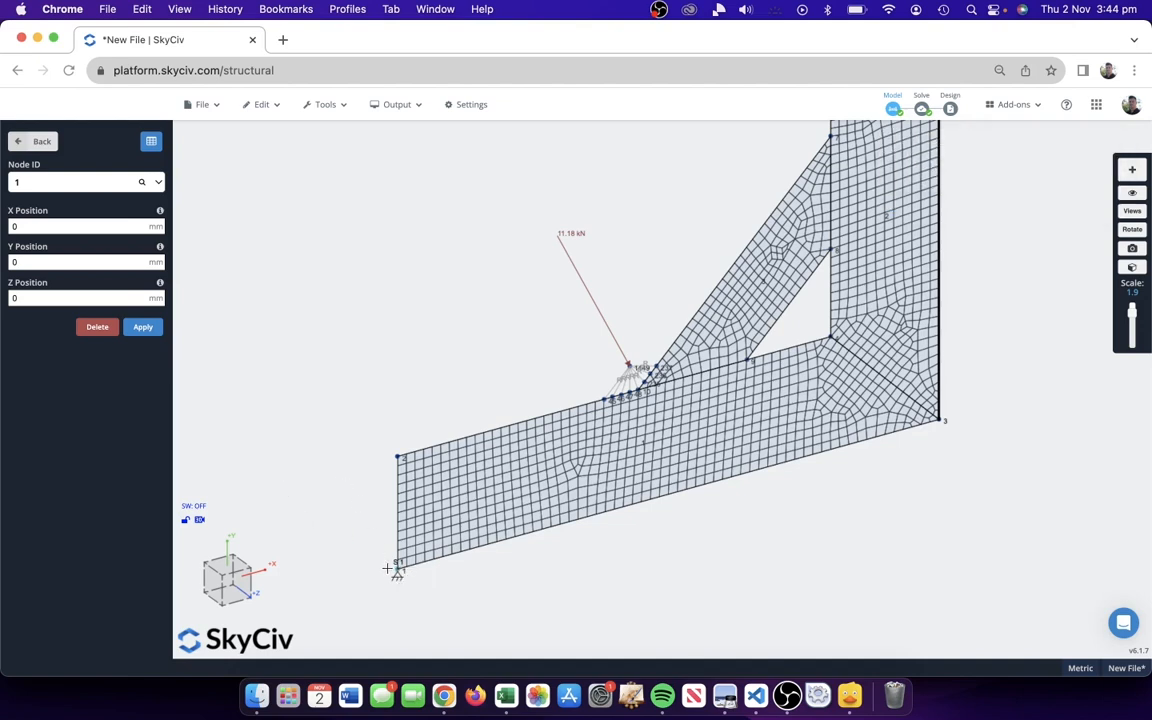
{"action": "right_click", "coordinate": [333, 485]}
{"action": "left_click", "coordinate": [290, 440]}
{"action": "right_click_drag", "start_coordinate": [279, 372], "coordinate": [339, 402]}
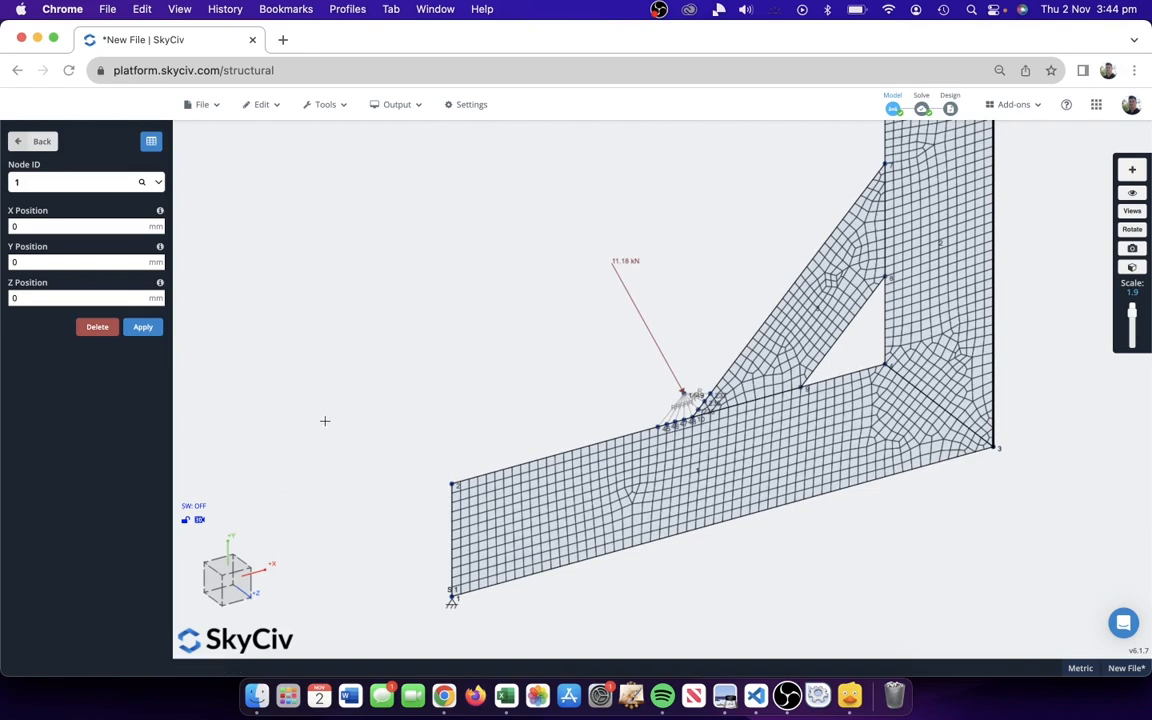
{"action": "right_click_drag", "start_coordinate": [324, 421], "coordinate": [445, 414]}
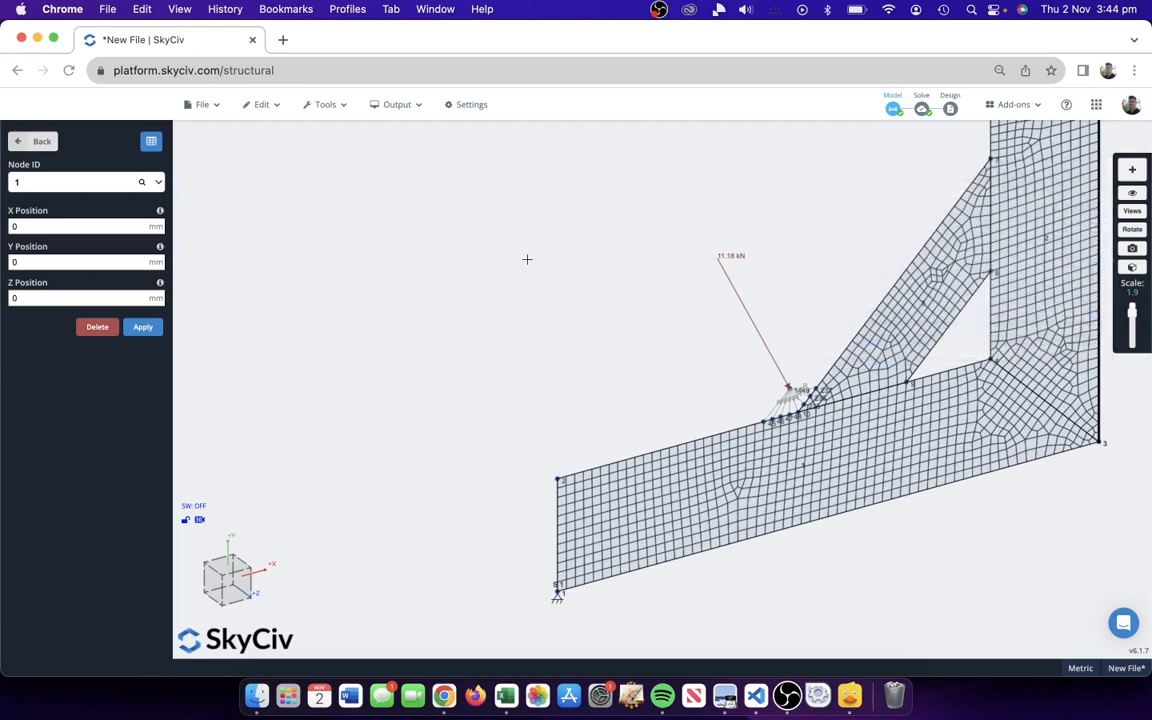
- Paste the copied bracket structure at reference location 0,0,-200
{"action": "key", "text": "ctrl+v"}
{"action": "mouse_move", "coordinate": [506, 391]}
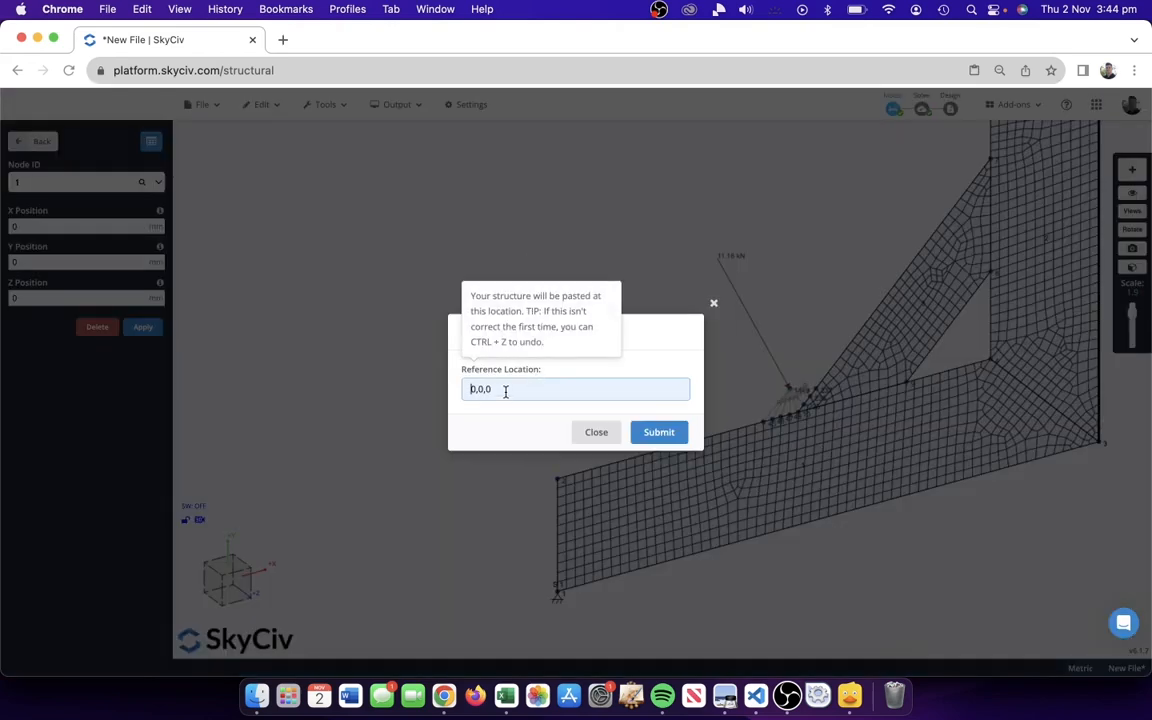
{"action": "key", "text": "Left"}
{"action": "type", "text": "-20"}
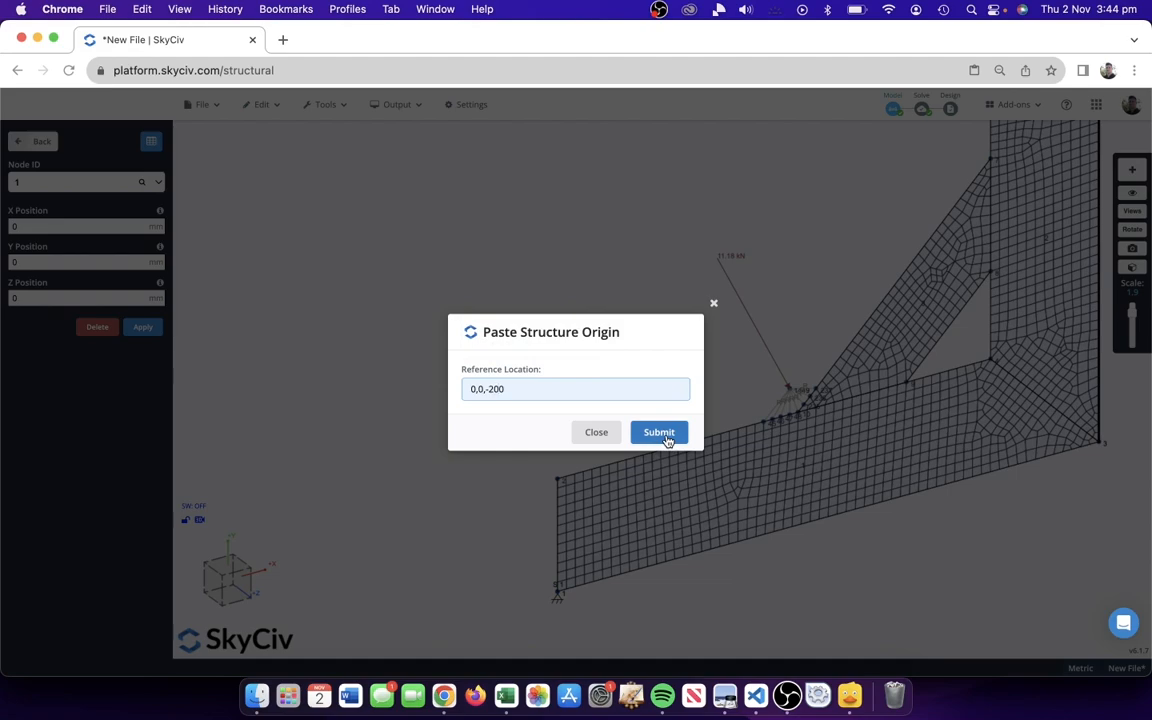
{"action": "left_click", "coordinate": [659, 432]}
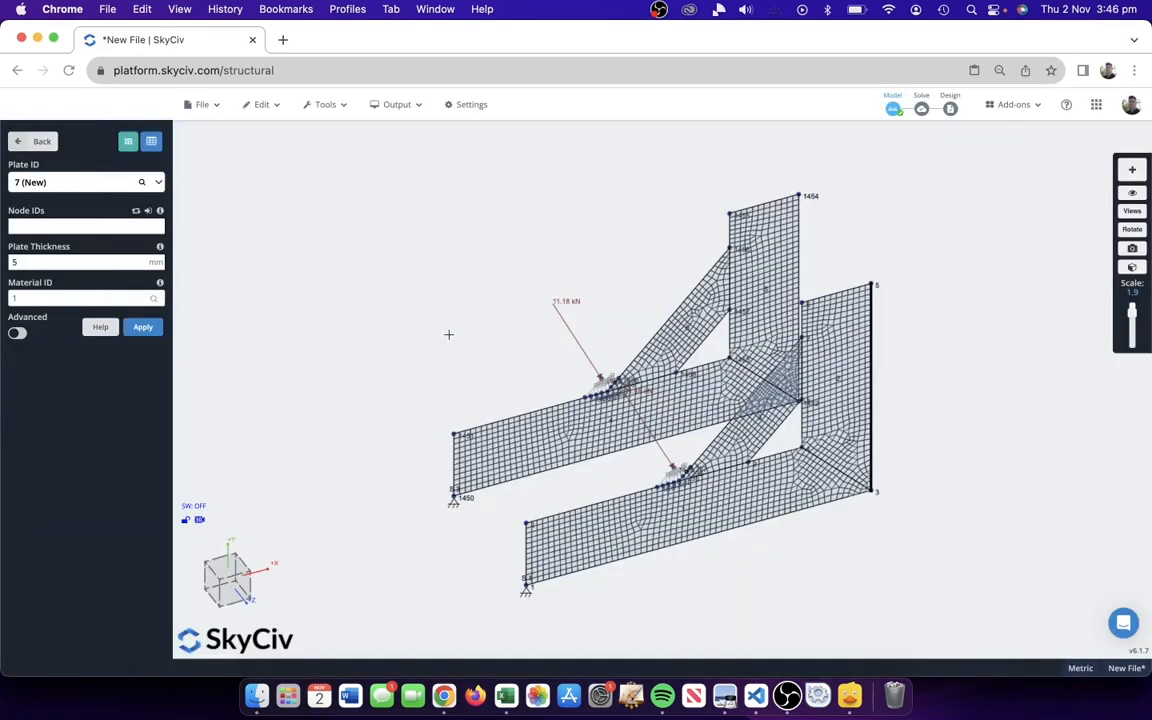
- Add a vertical plate joining the outer upright edges of both brackets through nodes 3, 5, 1452 and 1454
{"action": "left_click_drag", "start_coordinate": [449, 334], "coordinate": [374, 304]}
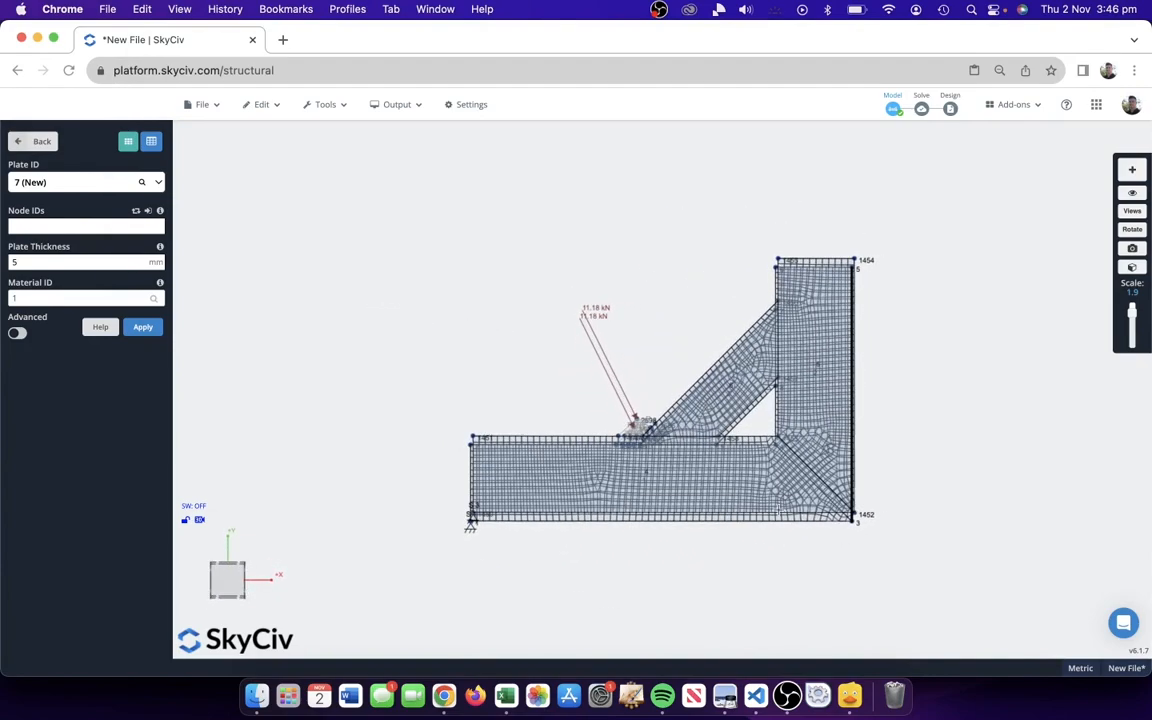
{"action": "left_click_drag", "start_coordinate": [913, 540], "coordinate": [850, 242]}
{"action": "right_click_drag", "start_coordinate": [905, 183], "coordinate": [872, 191]}
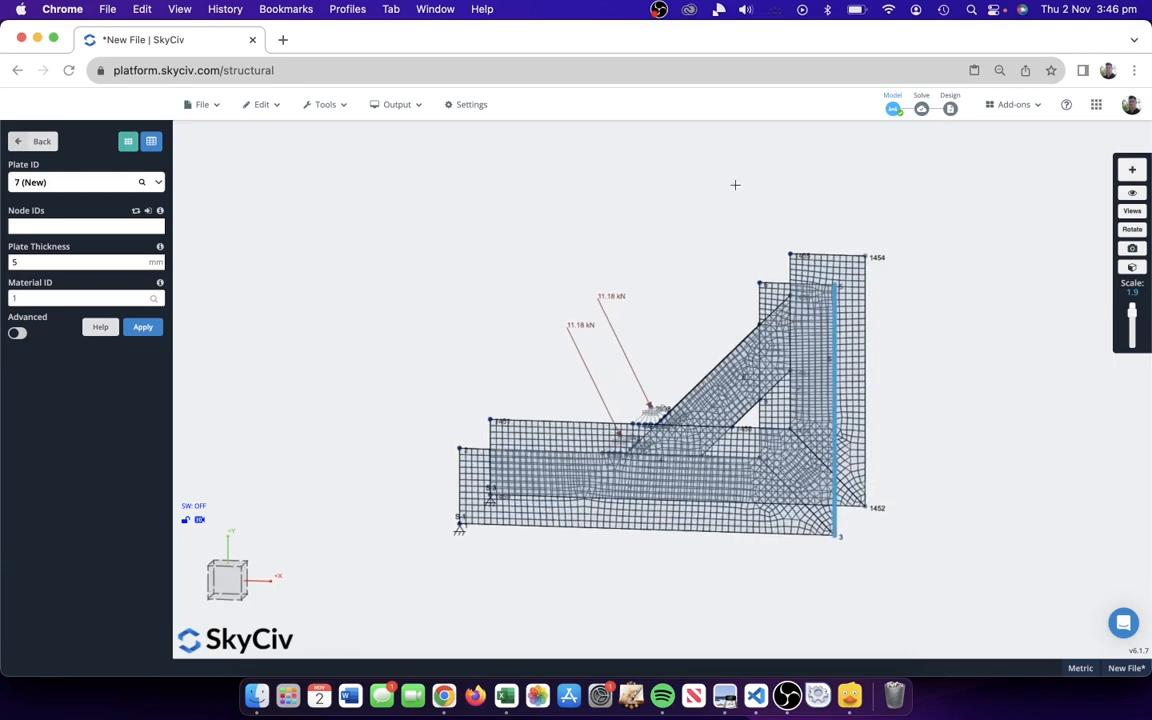
{"action": "right_click", "coordinate": [450, 190]}
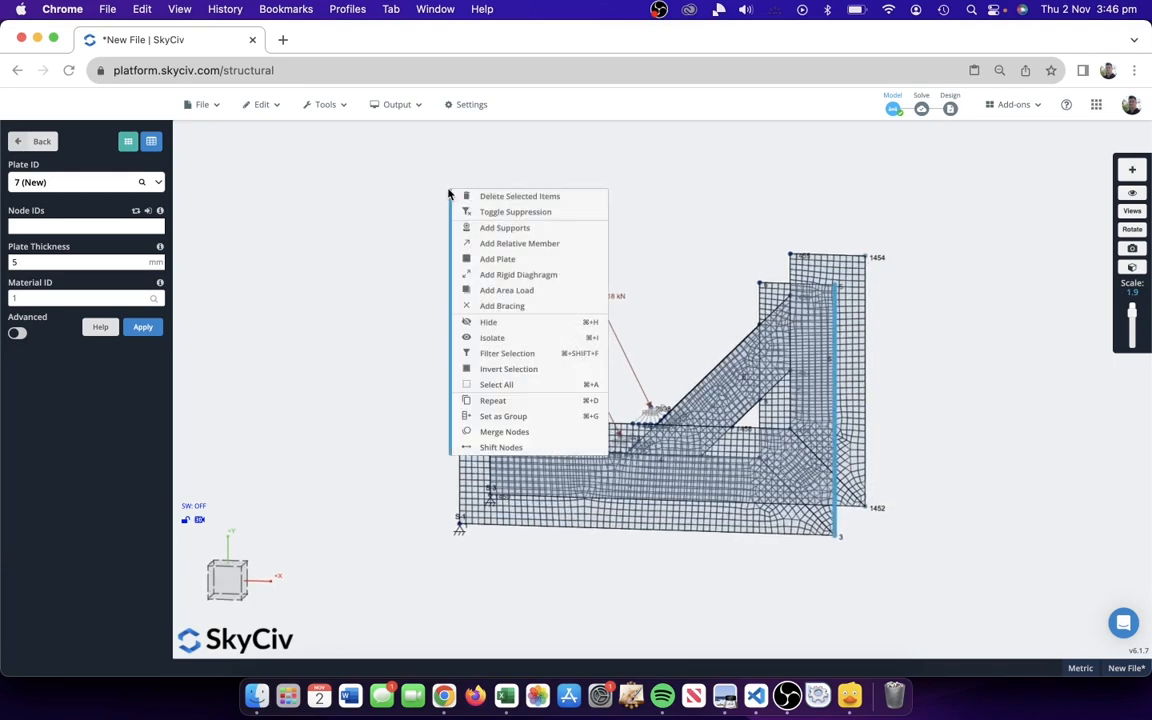
{"action": "left_click", "coordinate": [498, 259]}
- Add a base plate joining the bottom edges of both brackets through nodes 1, 3, 1450 and 1452
{"action": "right_click_drag", "start_coordinate": [905, 213], "coordinate": [886, 169]}
{"action": "right_click_drag", "start_coordinate": [602, 597], "coordinate": [677, 613]}
{"action": "left_click_drag", "start_coordinate": [884, 587], "coordinate": [441, 485]}
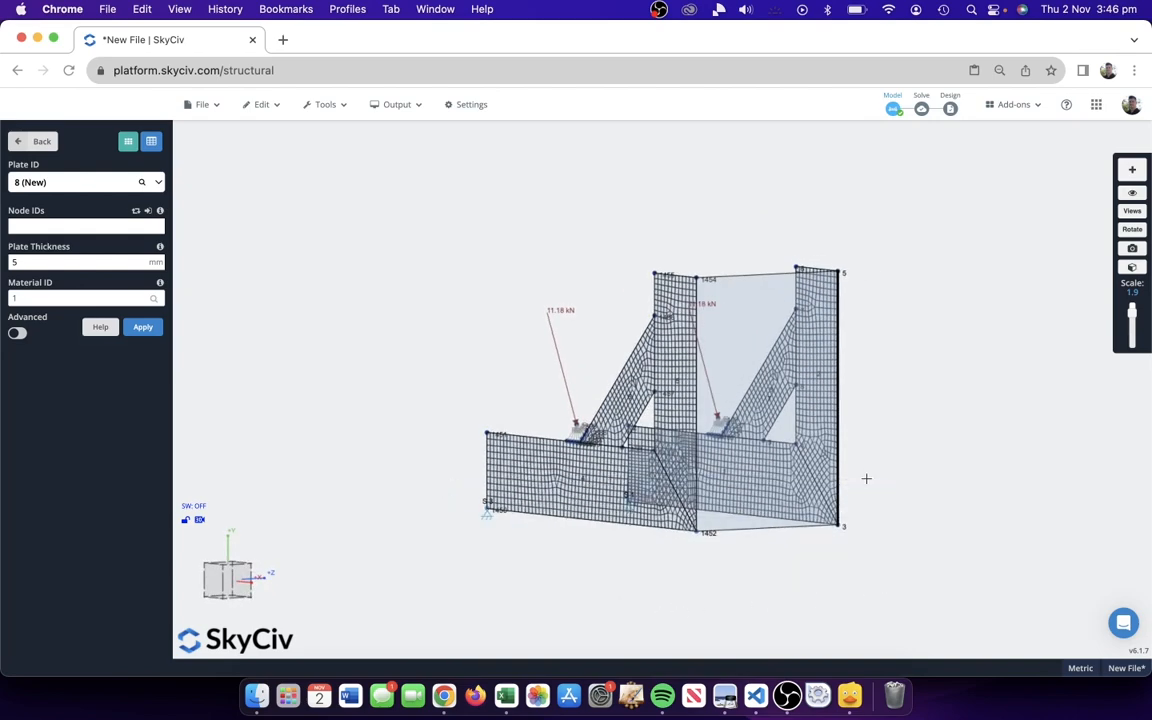
{"action": "right_click", "coordinate": [928, 464]}
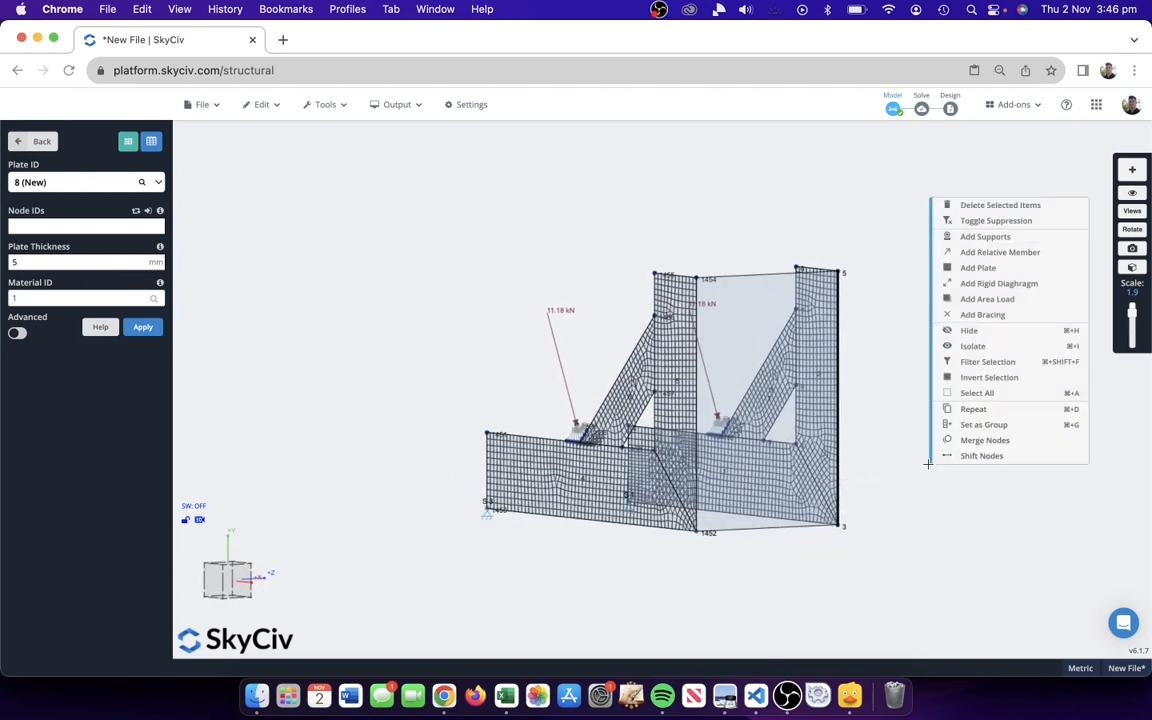
{"action": "left_click", "coordinate": [1003, 273]}
{"action": "left_click_drag", "start_coordinate": [990, 329], "coordinate": [997, 363]}
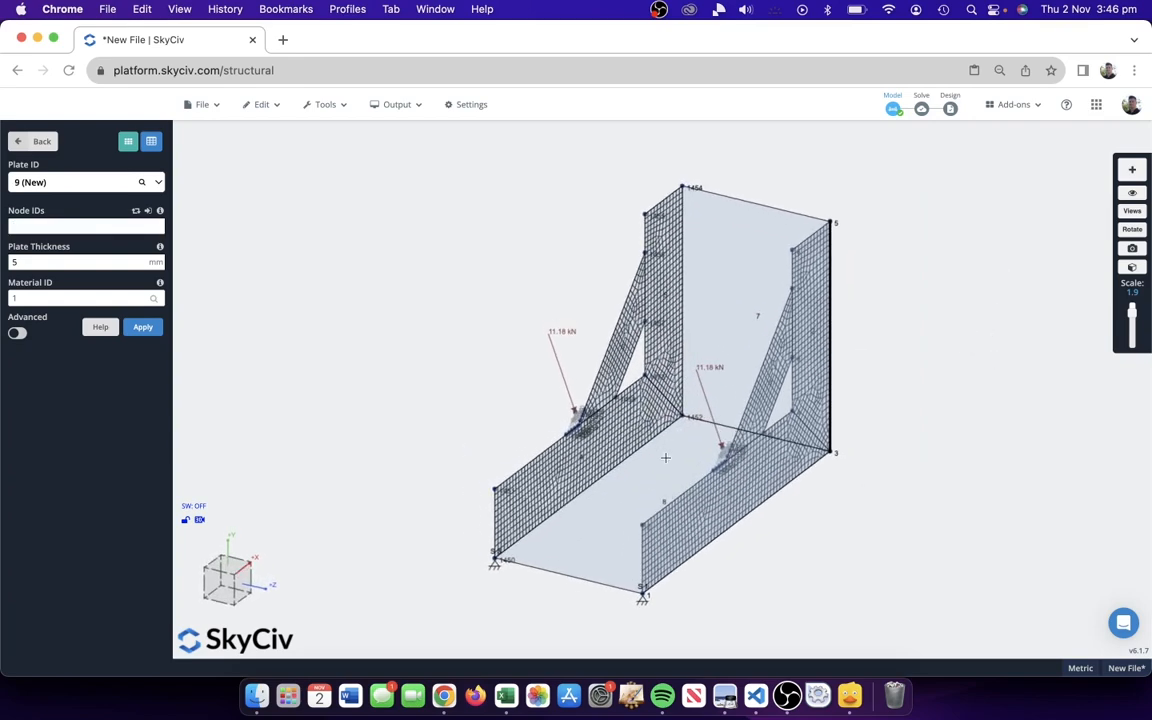
- Mesh connecting plates 7 and 8 with unstructured quadrilaterals and the Frontal method, including the other plate edges
{"action": "left_click", "coordinate": [665, 457]}
{"action": "left_click", "coordinate": [656, 285]}
{"action": "right_click", "coordinate": [913, 292]}
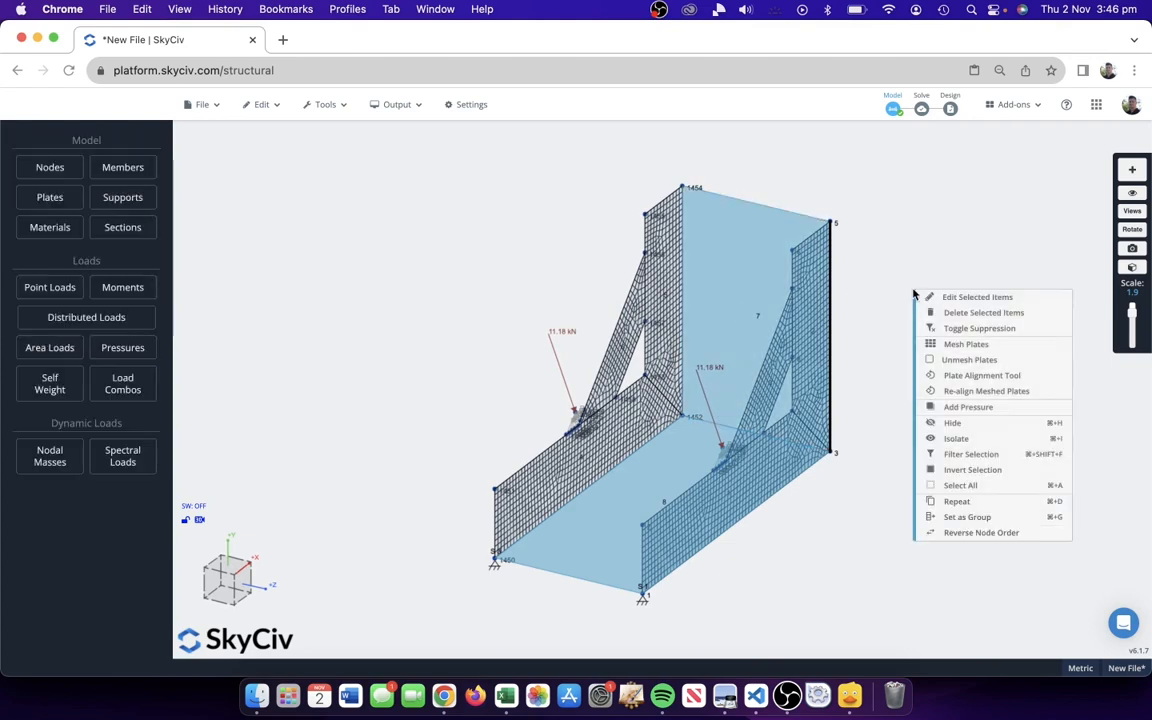
{"action": "left_click", "coordinate": [962, 344]}
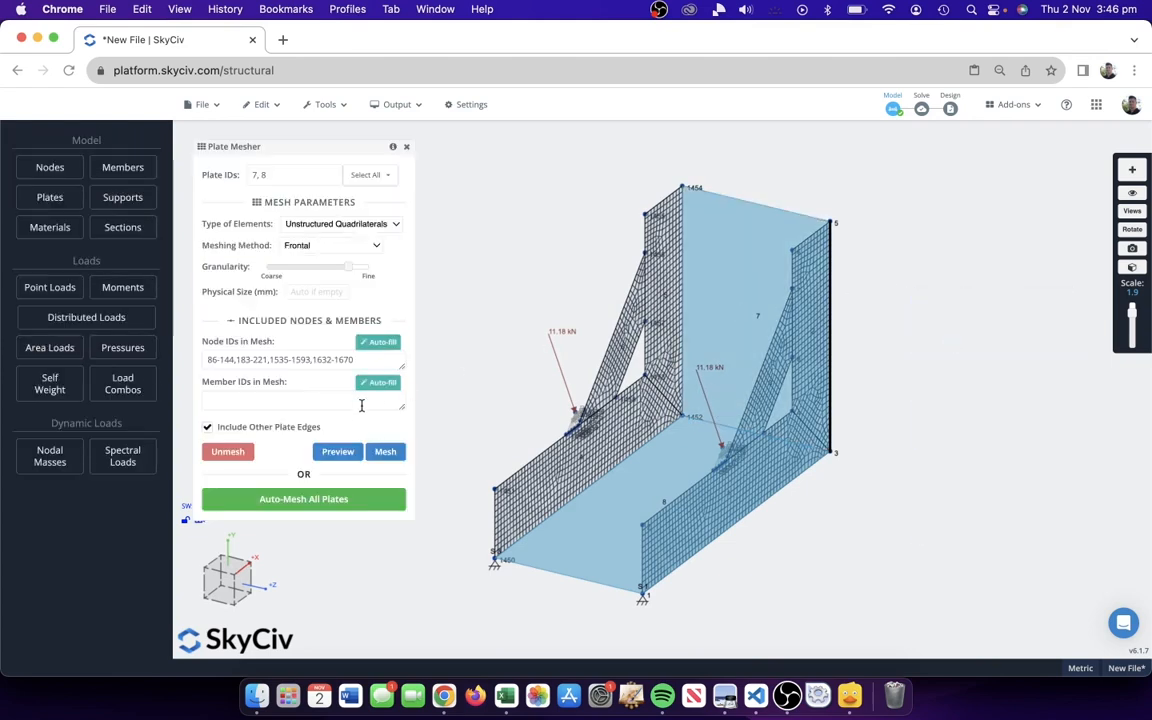
{"action": "left_click", "coordinate": [396, 455]}
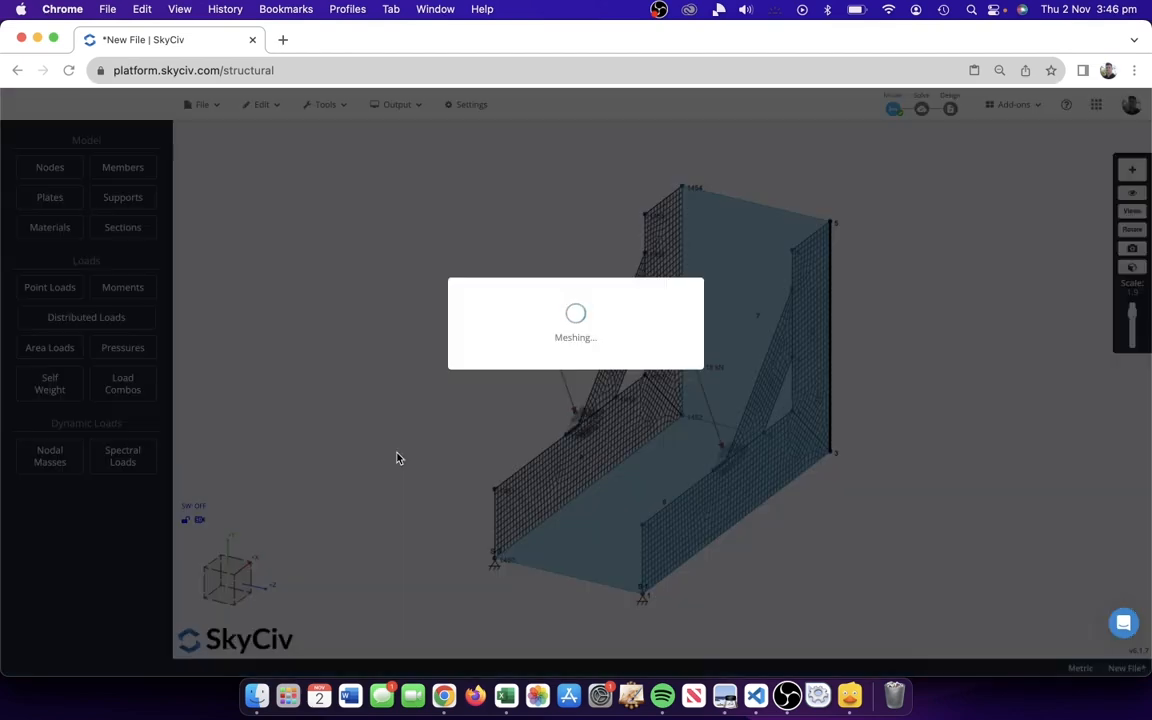
- Examine the new plate meshes and how they line up with the bracket meshes along the shared edges
{"action": "scroll", "coordinate": [641, 193], "scroll_direction": "up", "scroll_amount": 5}
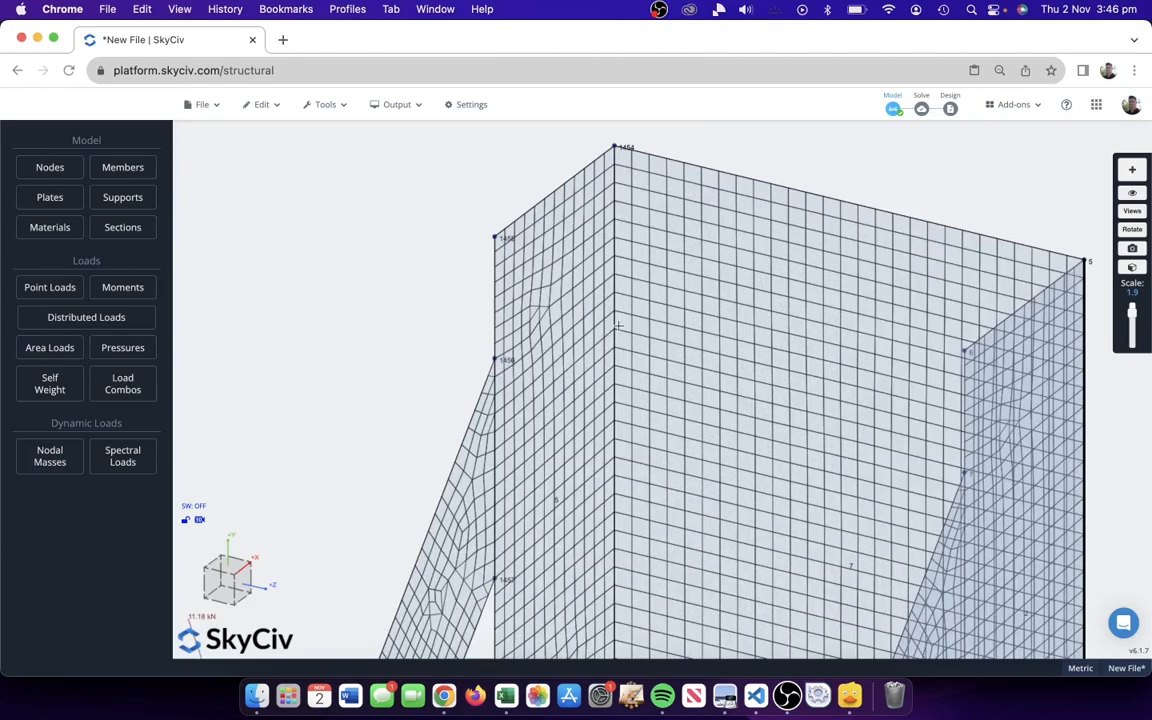
{"action": "scroll", "coordinate": [406, 345], "scroll_direction": "down", "scroll_amount": 5}
{"action": "scroll", "coordinate": [544, 399], "scroll_direction": "up", "scroll_amount": 5}
{"action": "scroll", "coordinate": [544, 399], "scroll_direction": "down", "scroll_amount": 5}
{"action": "right_click_drag", "start_coordinate": [687, 294], "coordinate": [902, 235]}
{"action": "left_click_drag", "start_coordinate": [434, 325], "coordinate": [399, 325]}
{"action": "right_click_drag", "start_coordinate": [399, 272], "coordinate": [511, 211]}
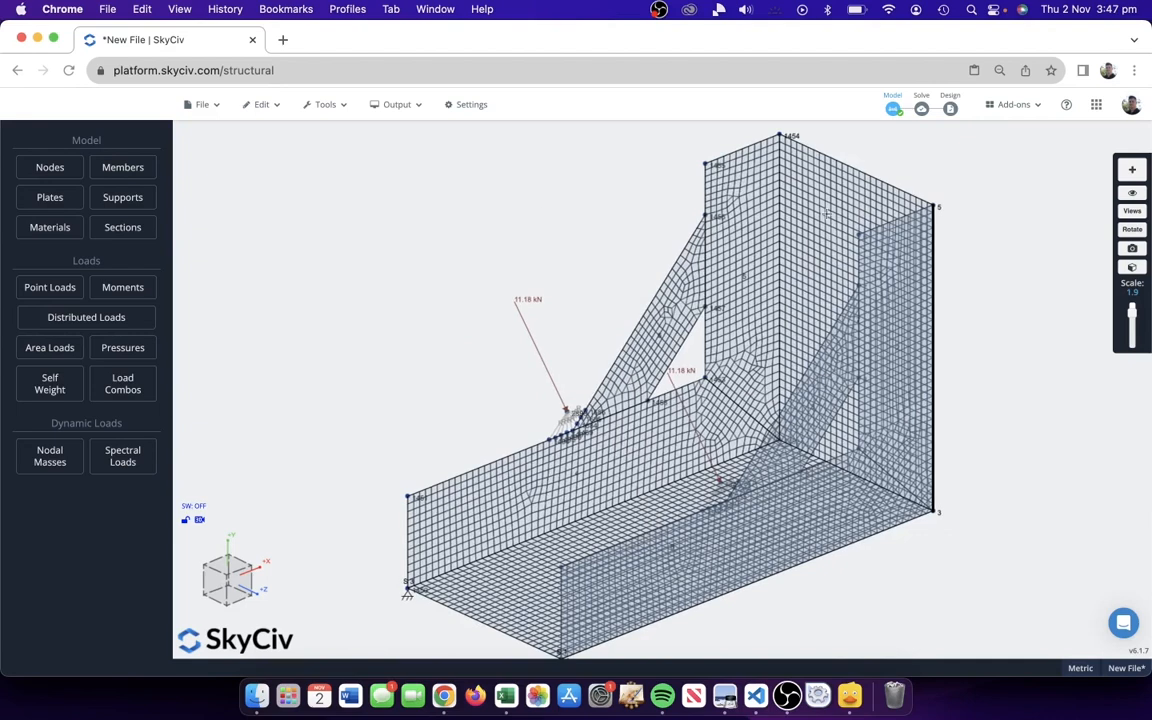
- Try to add a plate hole to the meshed vertical connecting plate
{"action": "right_click", "coordinate": [826, 215]}
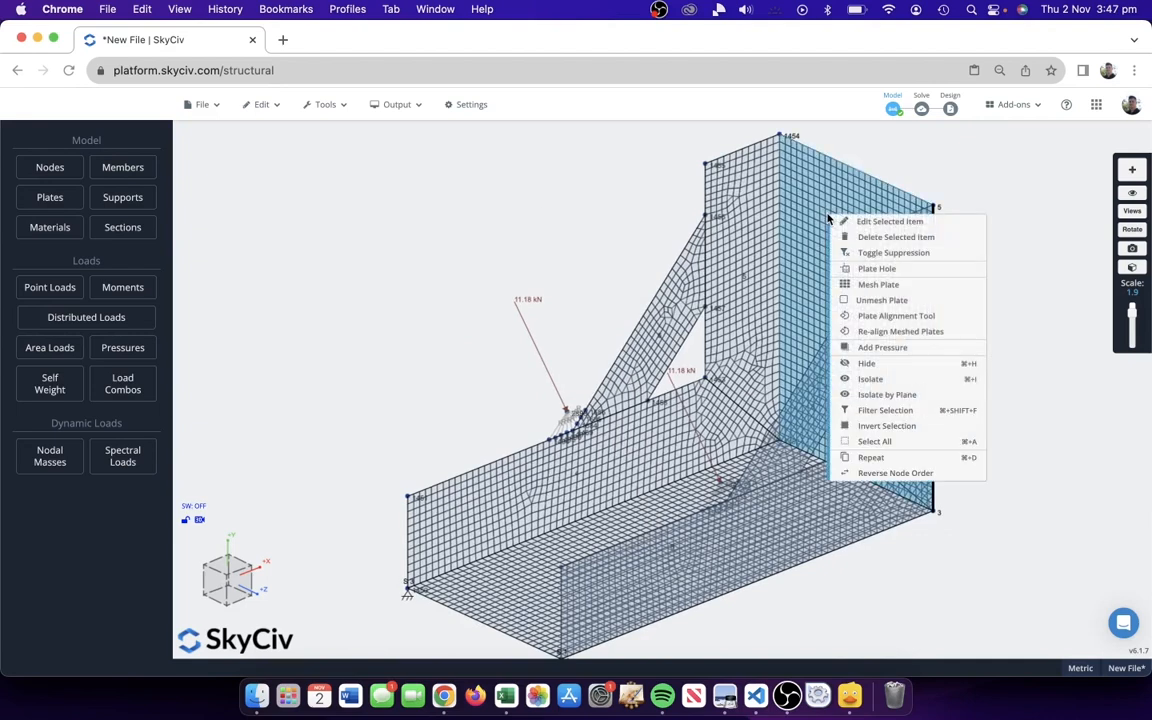
{"action": "left_click", "coordinate": [925, 270]}
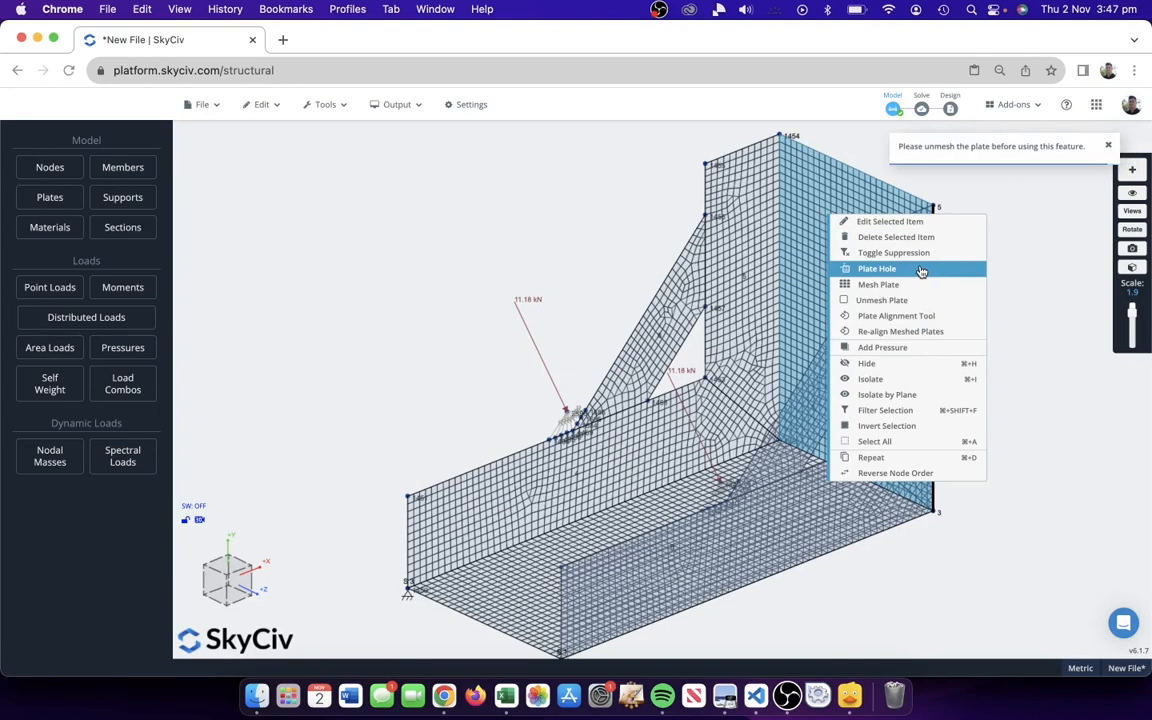
{"action": "left_click", "coordinate": [477, 234]}
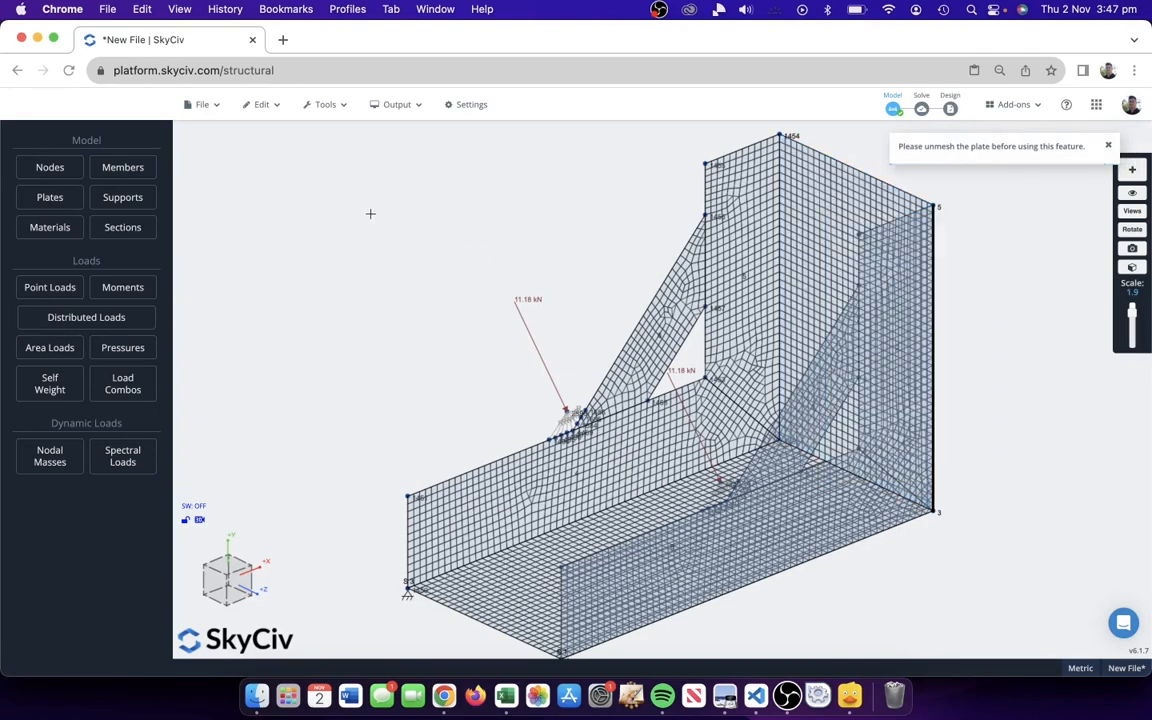
{"action": "left_click", "coordinate": [318, 107]}
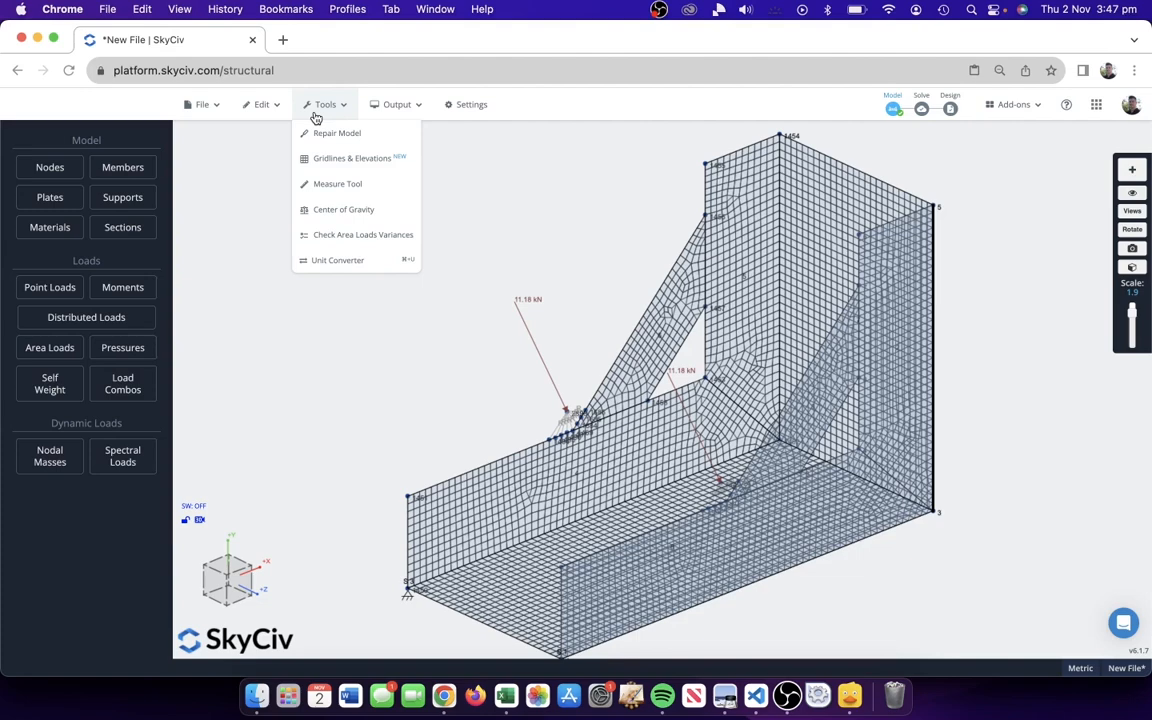
{"action": "left_click", "coordinate": [257, 105]}
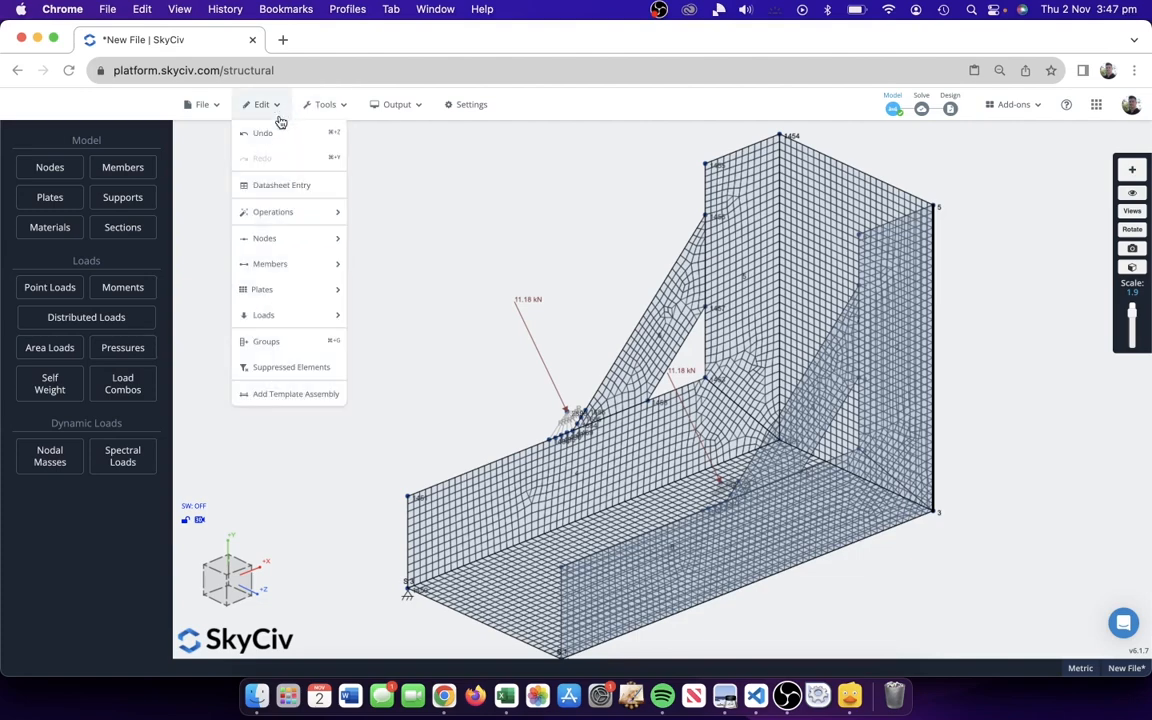
{"action": "mouse_move", "coordinate": [272, 214]}
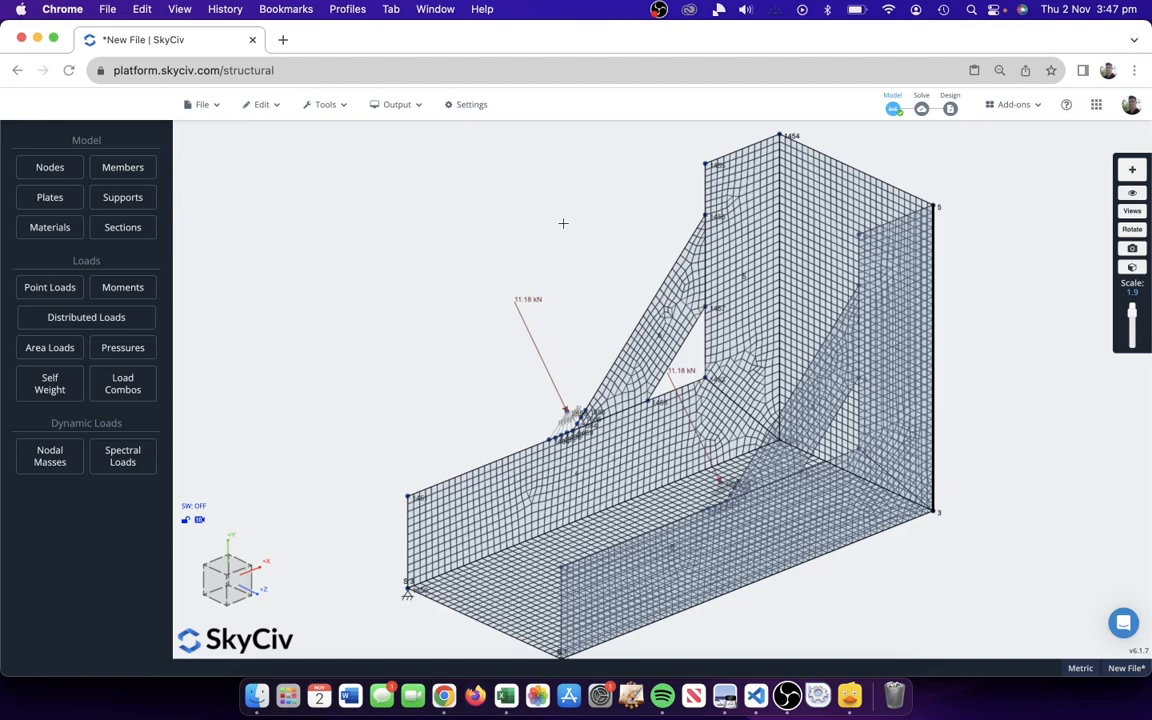
- Add a line support with restraint code FFFFFF along the rear vertical edge between nodes 1452 and 1454
{"action": "scroll", "coordinate": [563, 223], "scroll_direction": "down", "scroll_amount": 3}
{"action": "left_click_drag", "start_coordinate": [563, 223], "coordinate": [437, 220]}
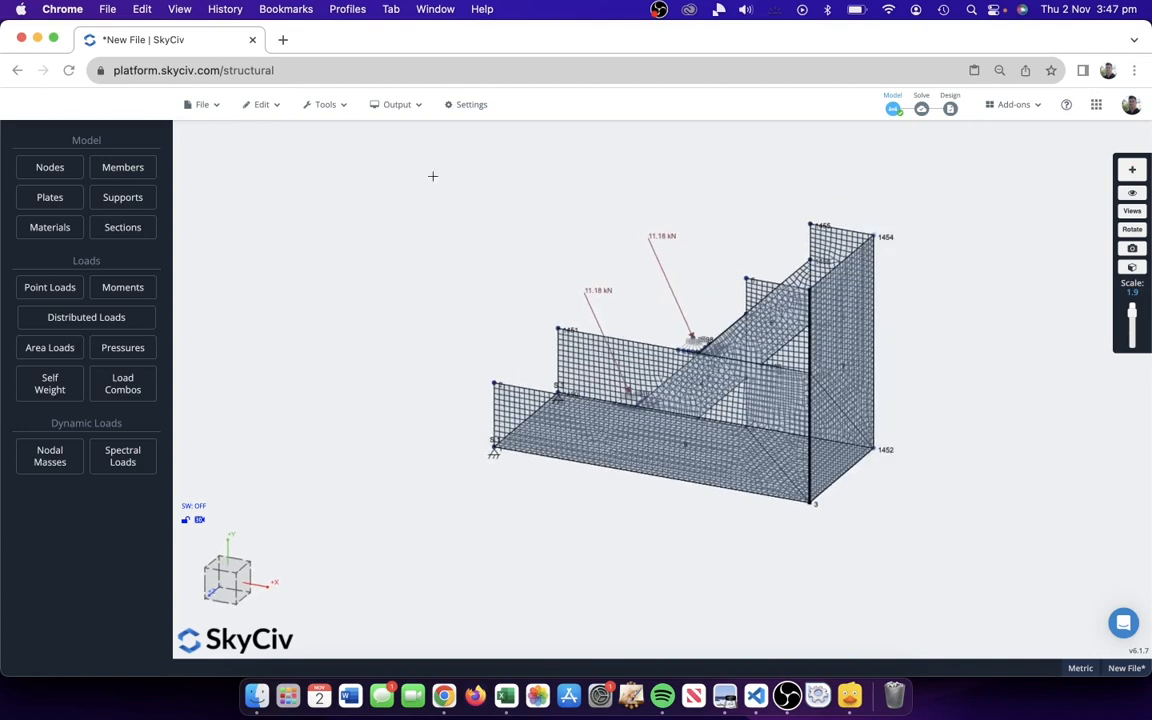
{"action": "left_click", "coordinate": [125, 200]}
{"action": "left_click", "coordinate": [58, 227]}
{"action": "key", "text": "Down"}
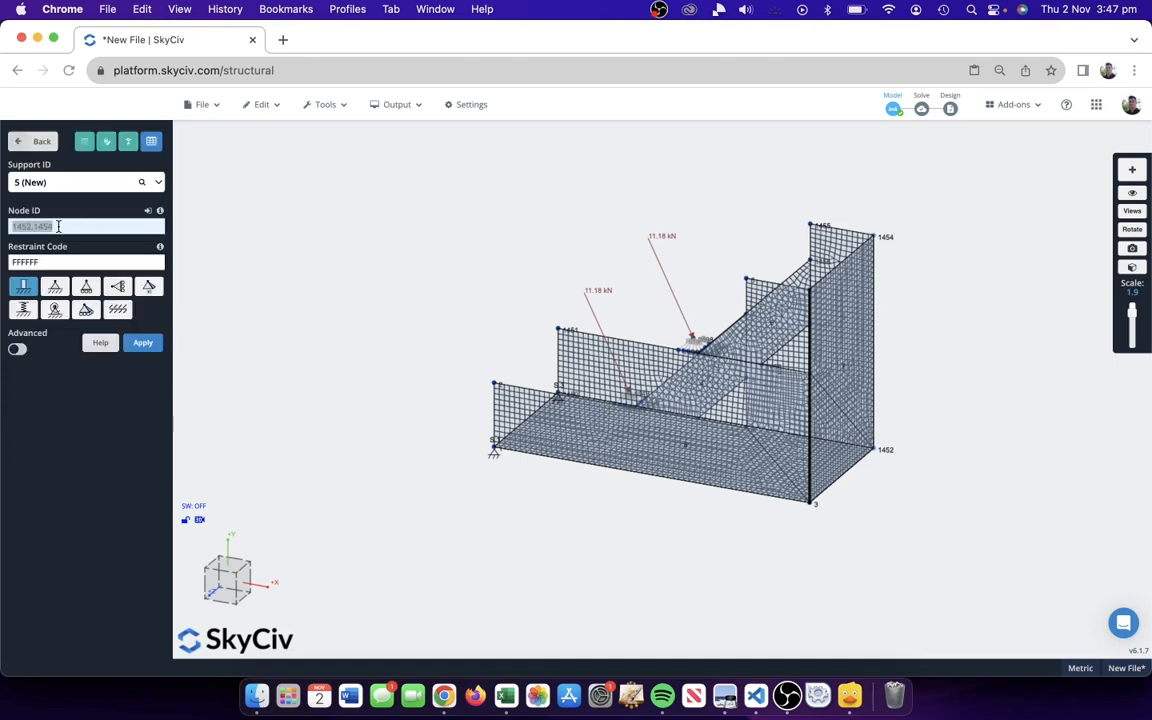
{"action": "left_click", "coordinate": [117, 309]}
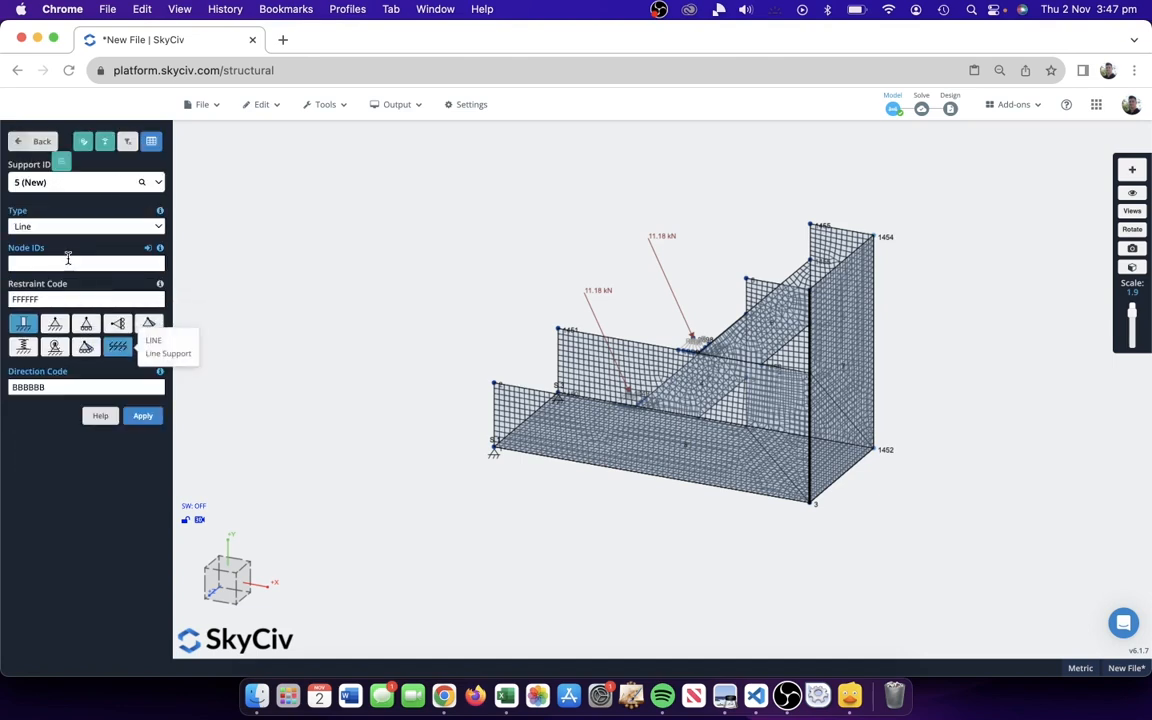
{"action": "left_click", "coordinate": [55, 265]}
{"action": "key", "text": "Down"}
{"action": "key", "text": "Return"}
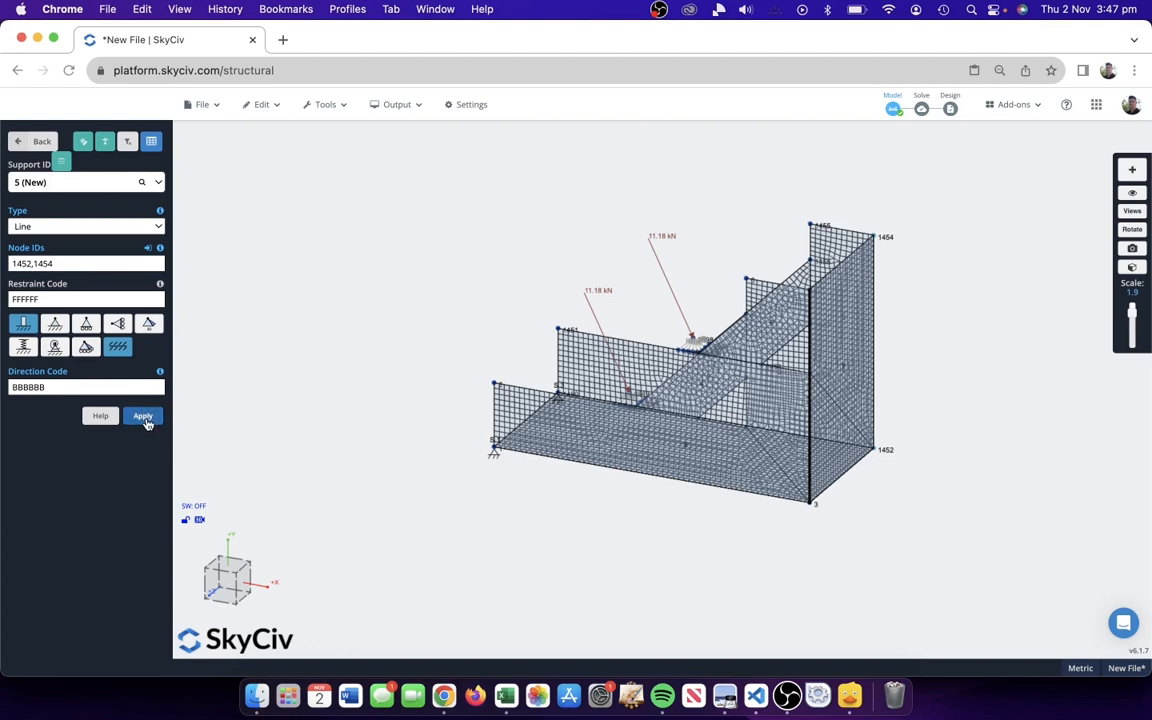
{"action": "left_click", "coordinate": [143, 415]}
- Try to solve the two-bracket assembly with the new line support in place
{"action": "left_click_drag", "start_coordinate": [438, 255], "coordinate": [517, 267]}
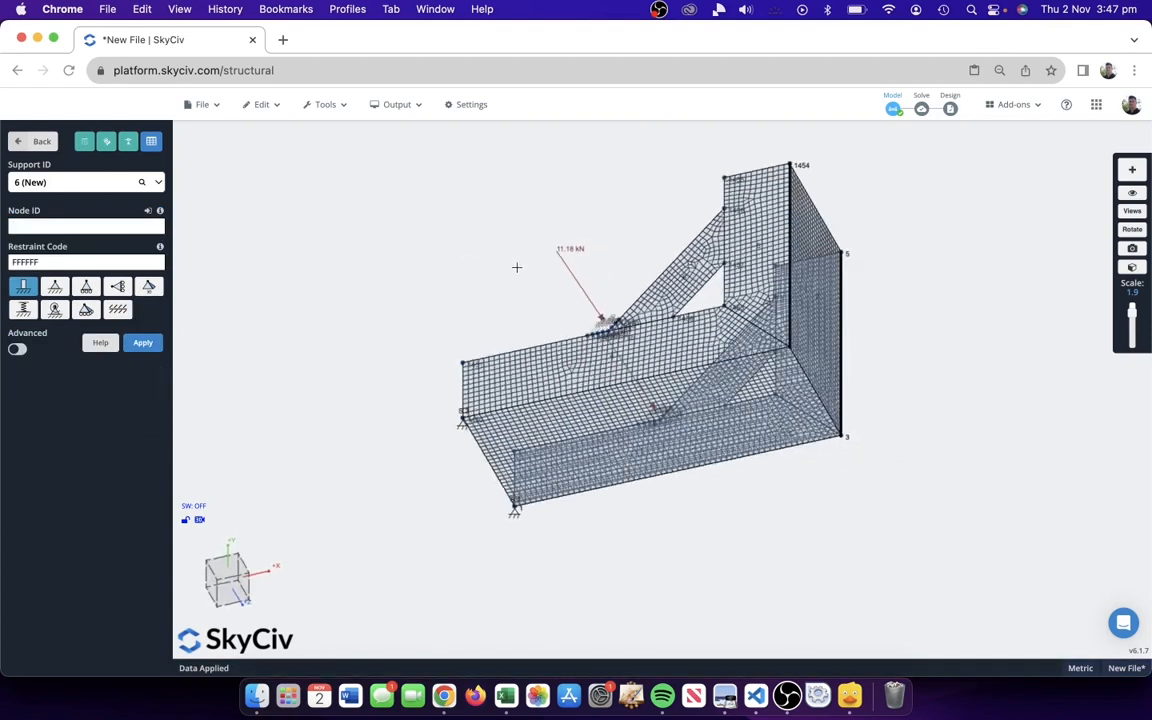
{"action": "left_click", "coordinate": [922, 110]}
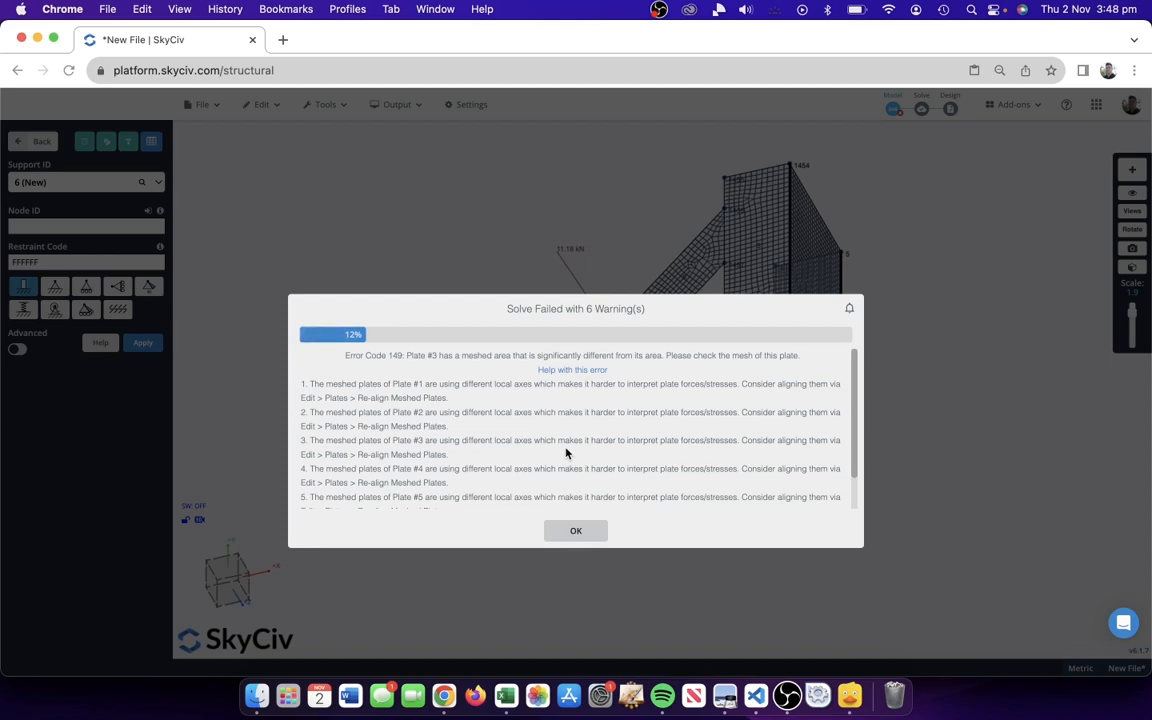
{"action": "left_click", "coordinate": [570, 529]}
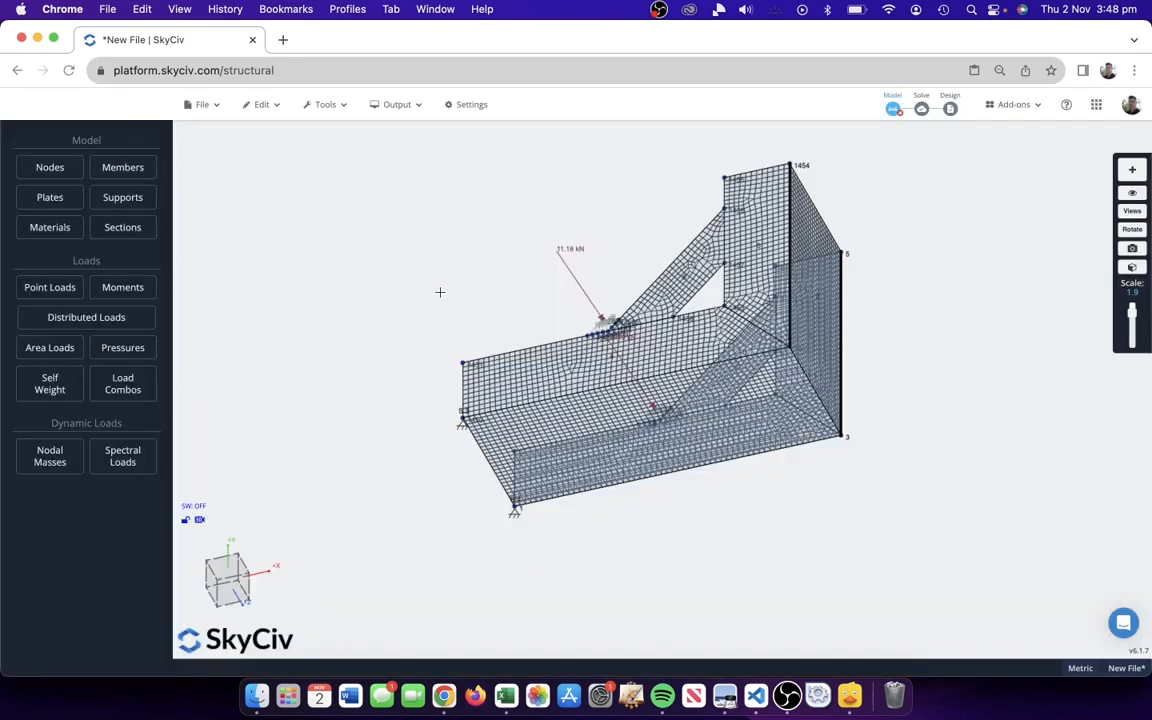
- Unmesh every plate in the assembly and inspect the bare plates around the rigid links
{"action": "key", "text": "ctrl+a"}
{"action": "right_click", "coordinate": [391, 247]}
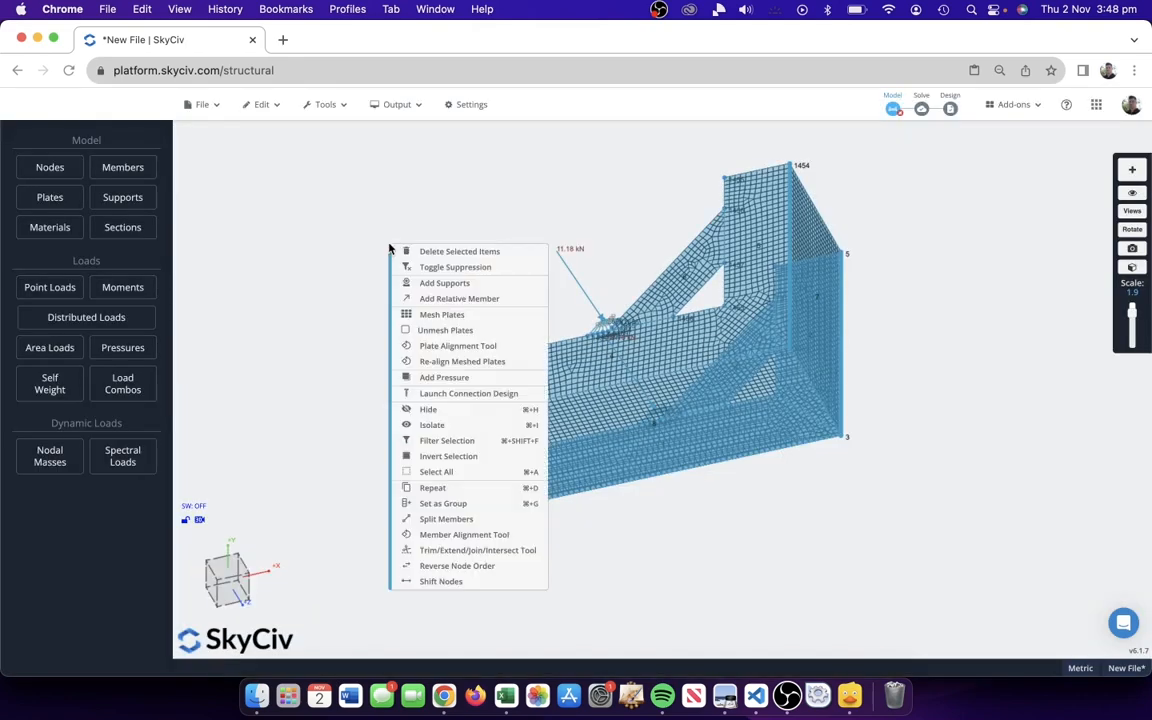
{"action": "left_click", "coordinate": [440, 332]}
{"action": "mouse_move", "coordinate": [427, 318]}
{"action": "left_mouse_down"}
{"action": "mouse_move", "coordinate": [507, 316]}
{"action": "mouse_move", "coordinate": [440, 315]}
{"action": "left_mouse_up"}
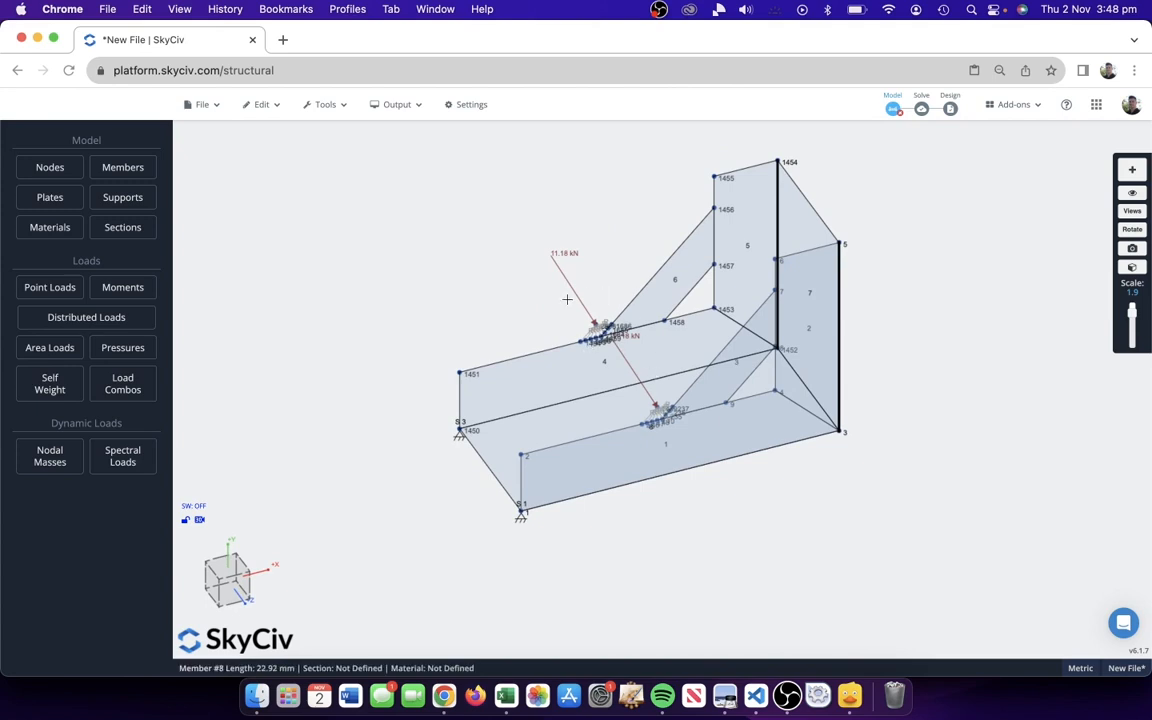
{"action": "scroll", "coordinate": [440, 319], "scroll_direction": "up", "scroll_amount": 5}
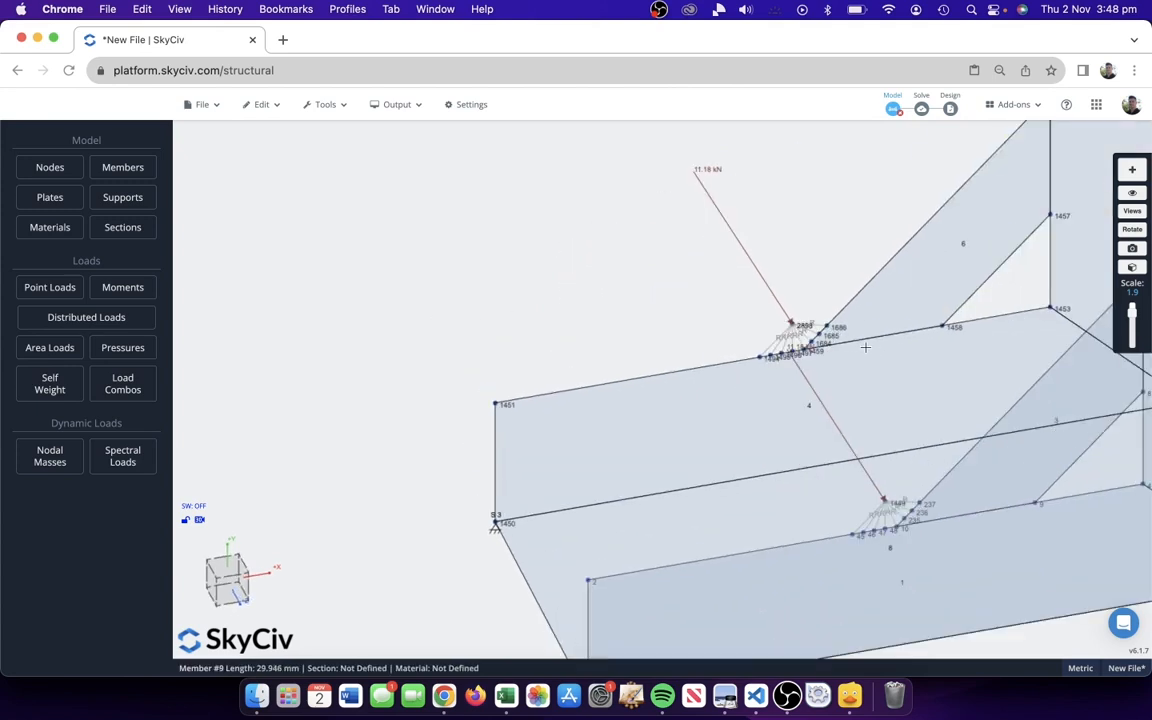
{"action": "left_click_drag", "start_coordinate": [856, 172], "coordinate": [698, 282]}
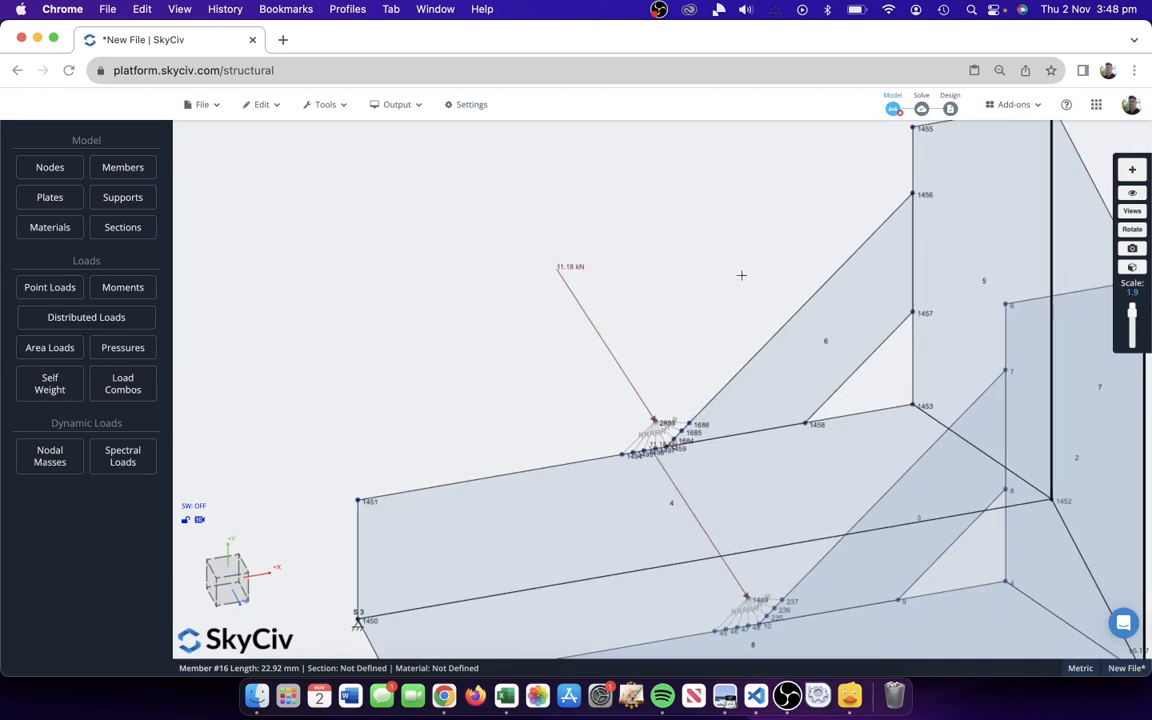
{"action": "scroll", "coordinate": [401, 292], "scroll_direction": "down", "scroll_amount": 5}
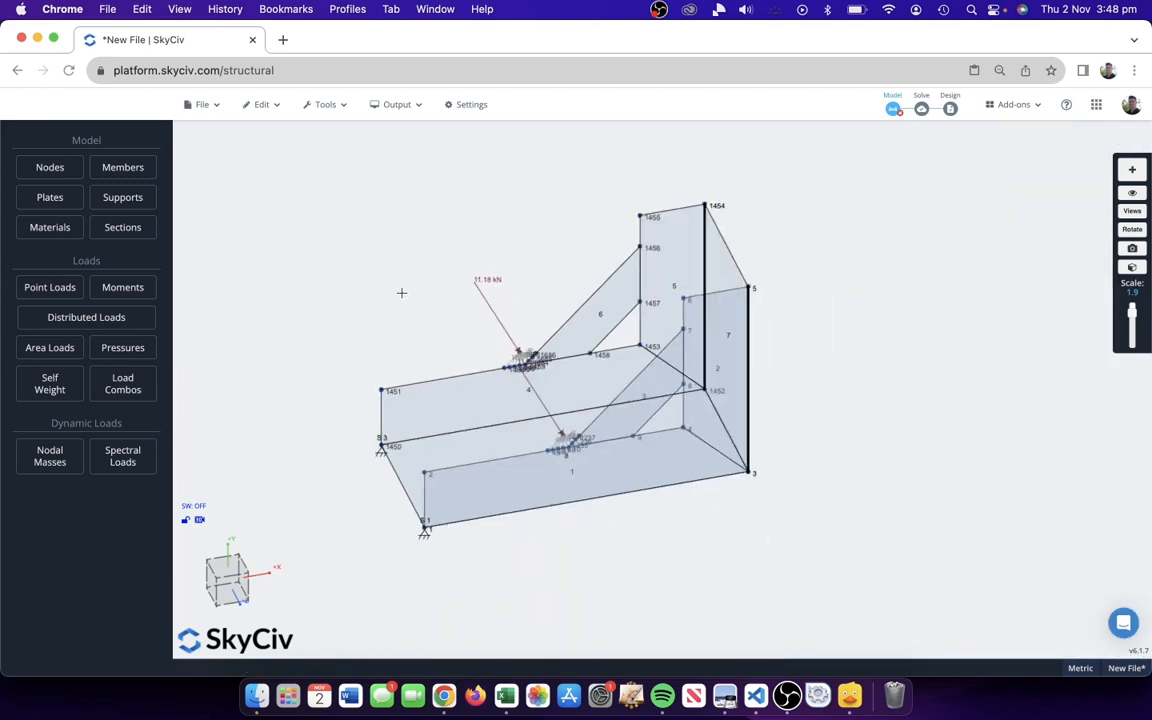
- Mesh plates 1 to 8 together with unstructured quadrilaterals and the Frontal method, including the rigid-link nodes and other plate edges
{"action": "key", "text": "ctrl+a"}
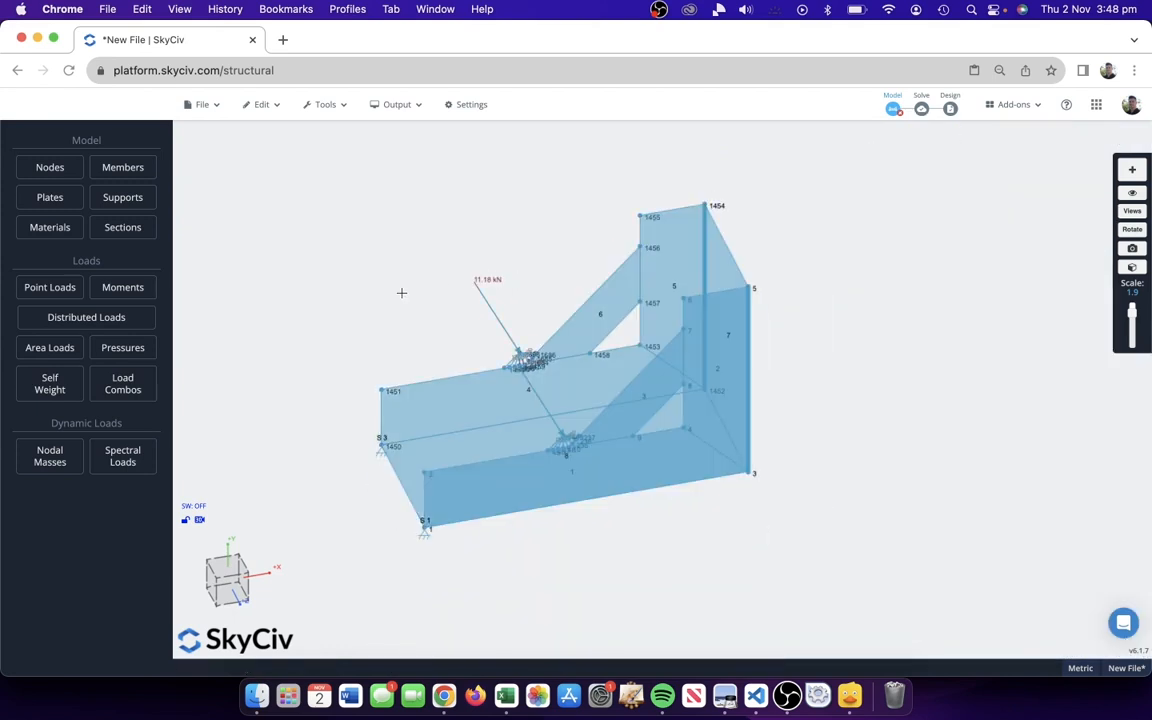
{"action": "right_click", "coordinate": [397, 235]}
{"action": "left_click", "coordinate": [457, 301]}
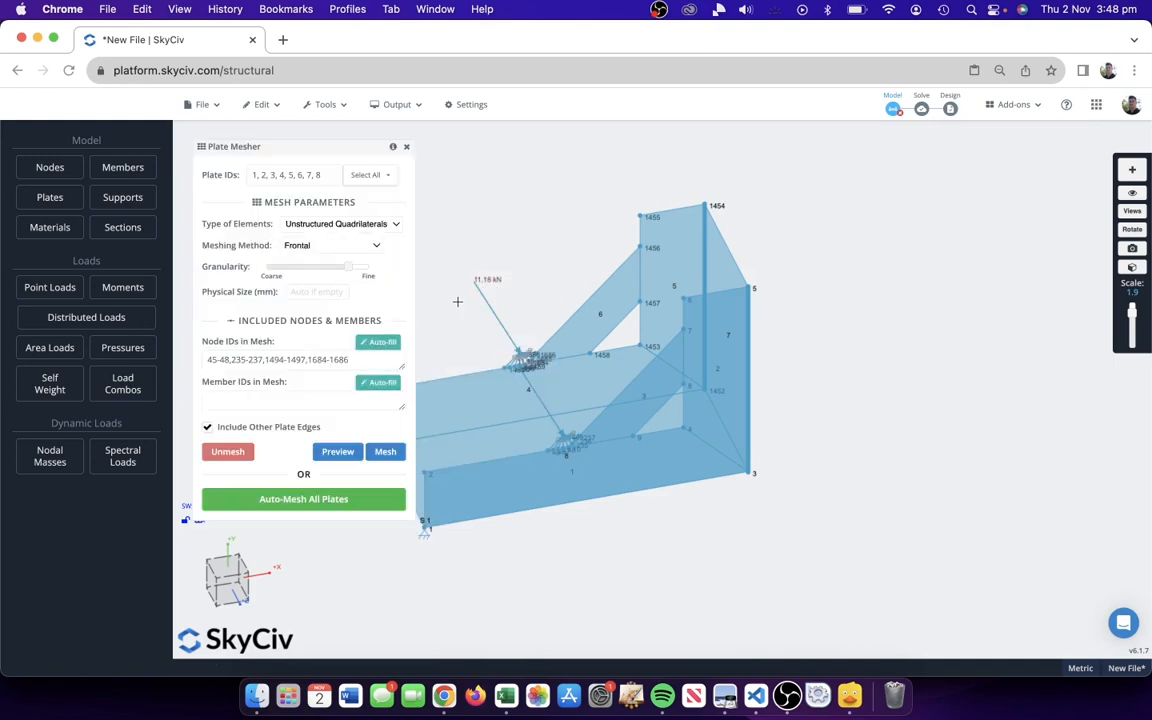
{"action": "left_click", "coordinate": [386, 453]}
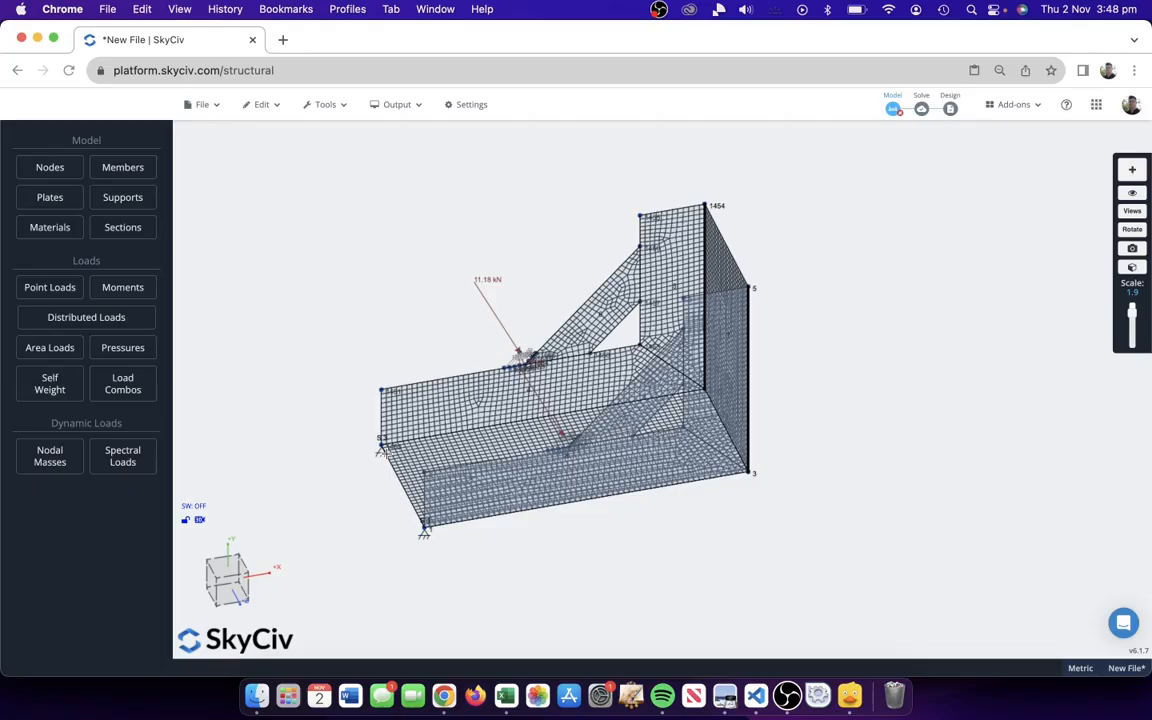
- Solve the remeshed assembly with a linear static analysis and display the top Von Mises stress of the plates
{"action": "left_click", "coordinate": [929, 115]}
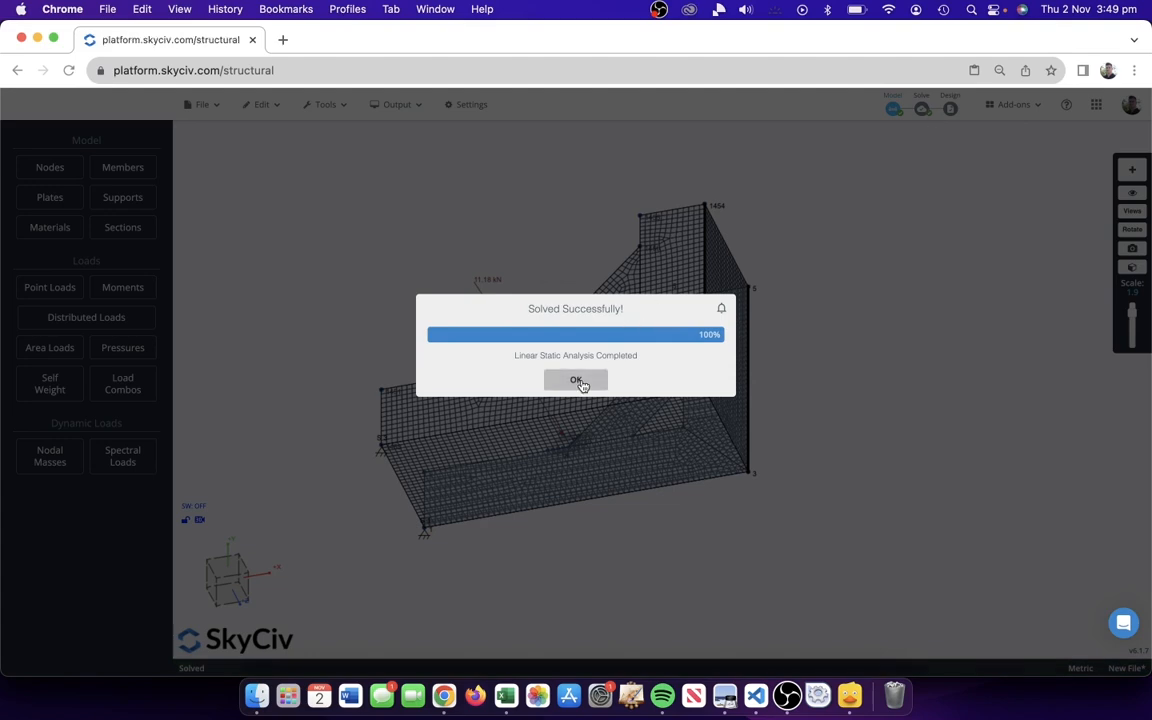
{"action": "left_click", "coordinate": [578, 381]}
{"action": "left_click", "coordinate": [101, 393]}
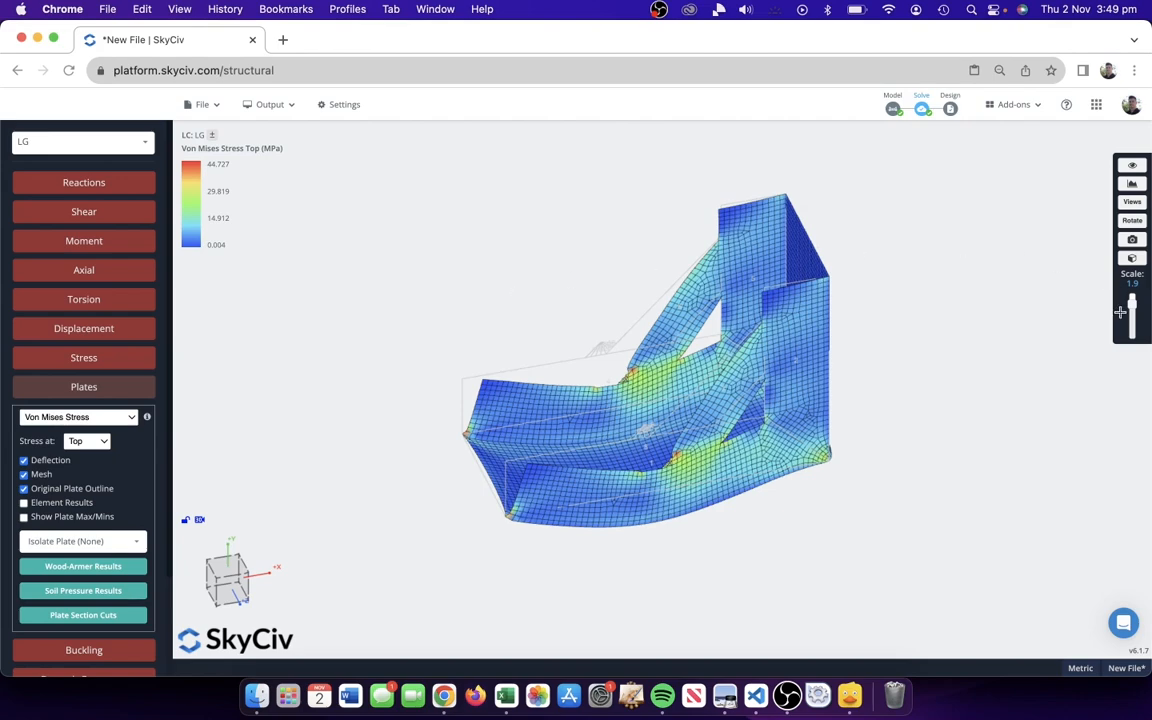
- Lower the stress plot's scale to 1.1, turn off the original plate outline and deflection, and toggle the mesh display
{"action": "left_click_drag", "start_coordinate": [1132, 304], "coordinate": [1130, 326]}
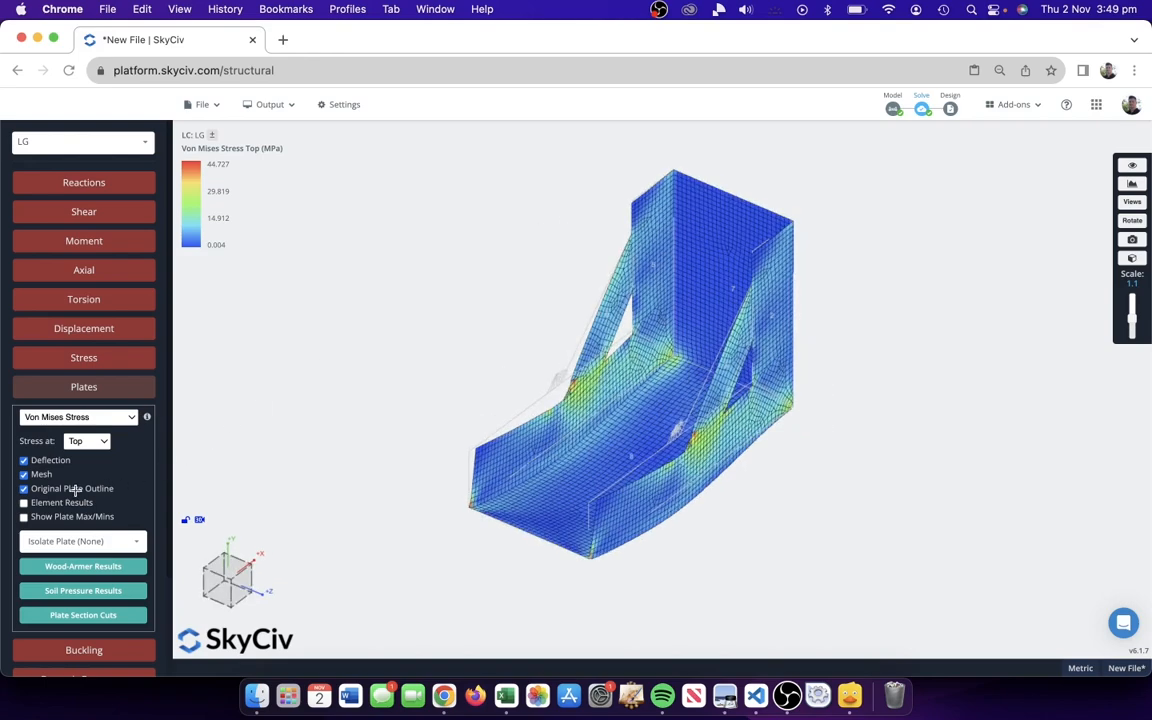
{"action": "left_click", "coordinate": [40, 488]}
{"action": "left_click", "coordinate": [40, 476]}
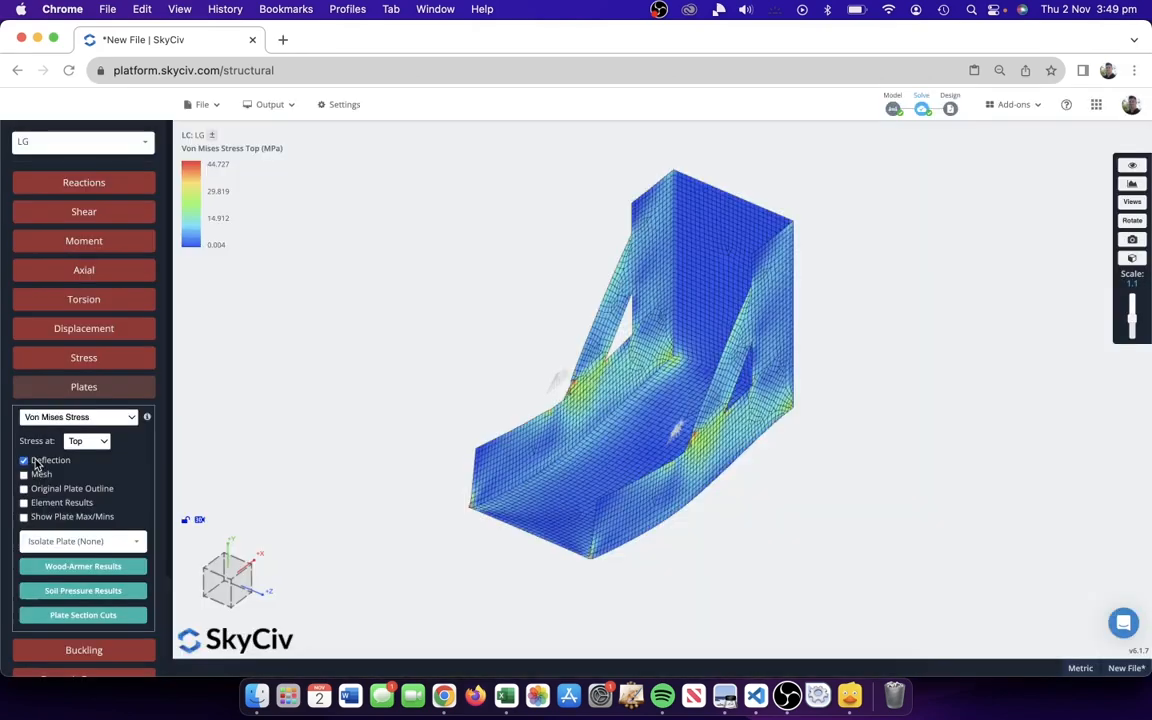
{"action": "left_click", "coordinate": [36, 462]}
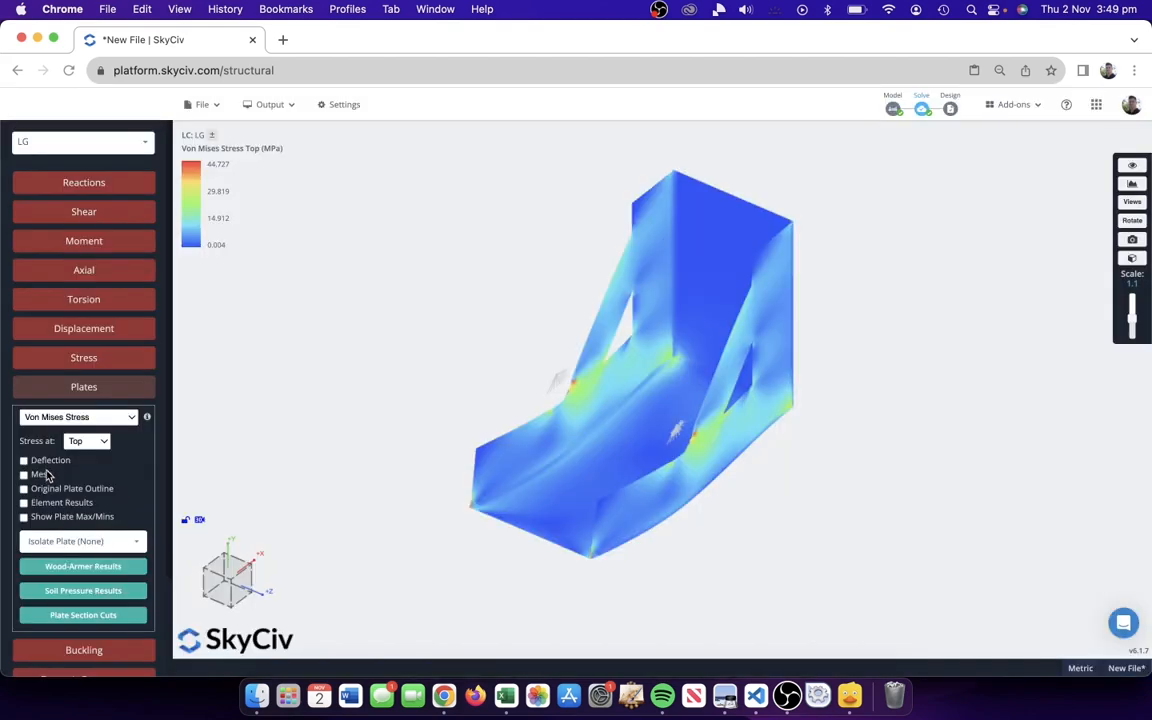
{"action": "left_click", "coordinate": [41, 477]}
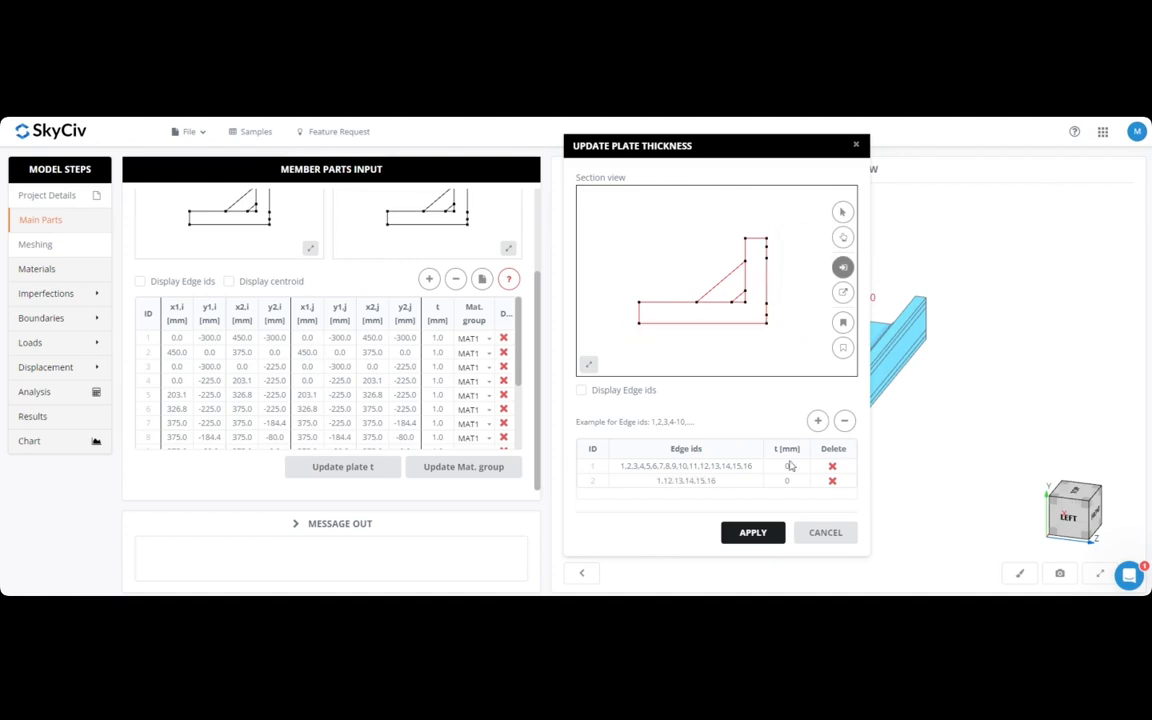
- Set the plate thickness of edges 1, 12, 13, 14, 15 and 16 to 10 mm and apply the thickness table
{"action": "type", "text": "10"}
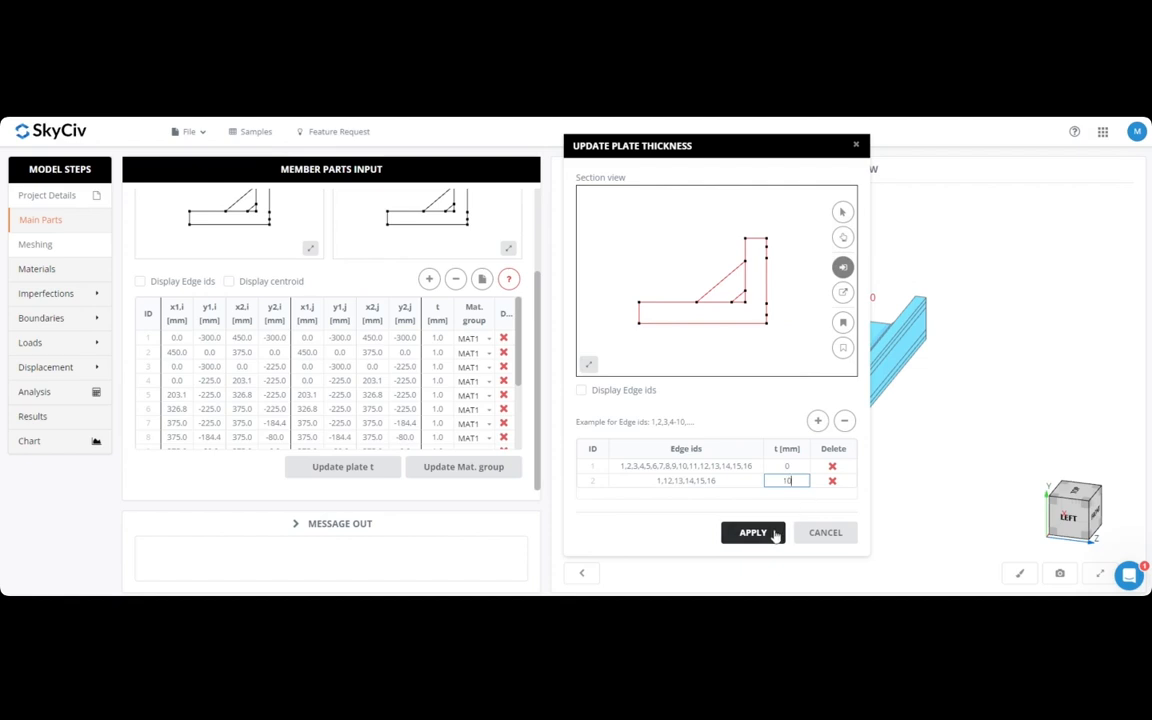
{"action": "left_click", "coordinate": [770, 533]}
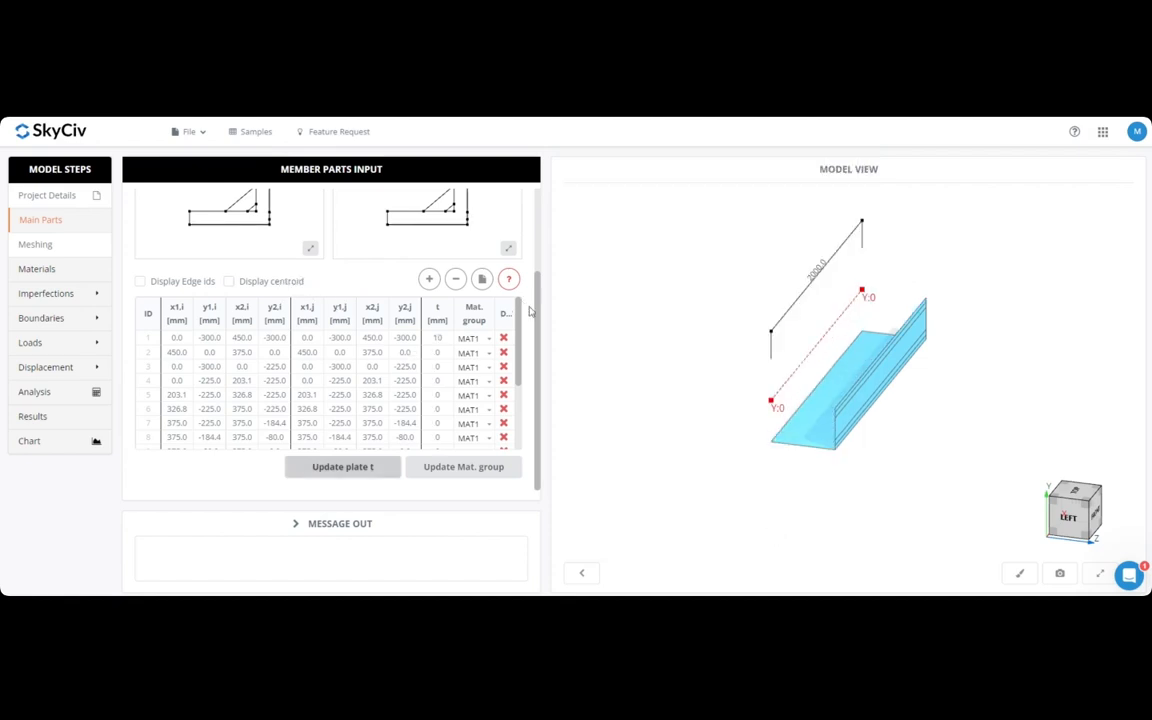
- Set the length in the second row of the member scheme to 80 mm
{"action": "scroll", "coordinate": [527, 236], "scroll_direction": "up", "scroll_amount": 3}
{"action": "left_click", "coordinate": [222, 215]}
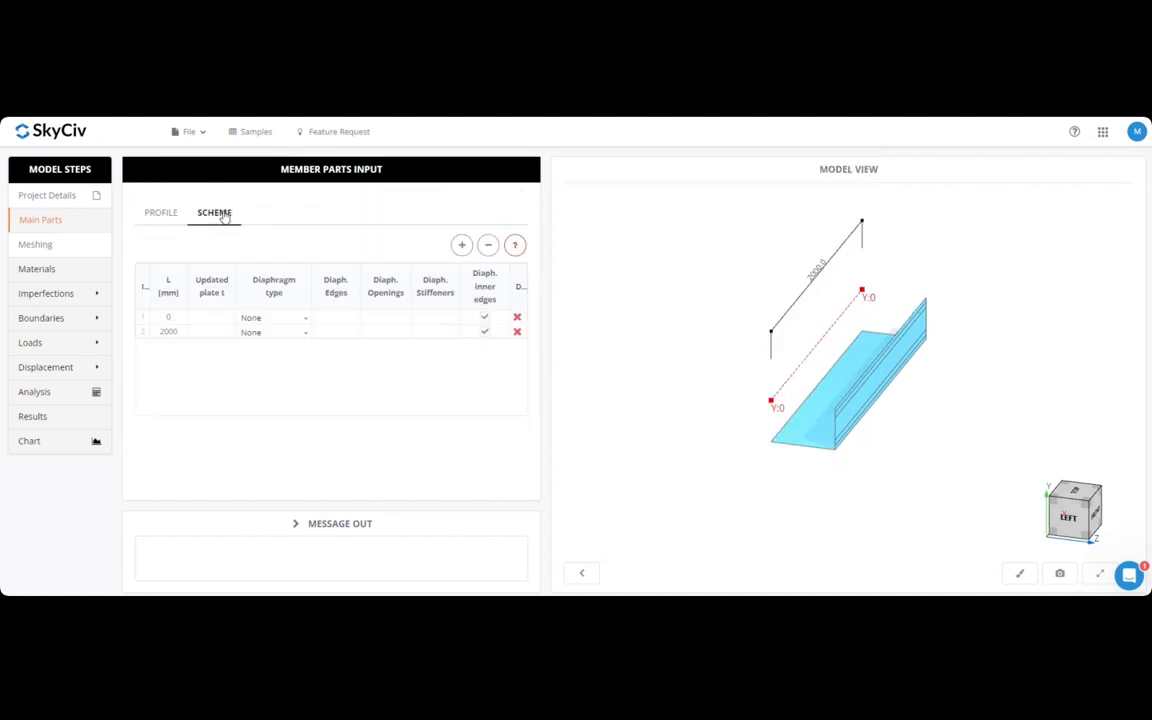
{"action": "double_click", "coordinate": [174, 333]}
{"action": "type", "text": "80"}
{"action": "left_click", "coordinate": [182, 357]}
- Add two more rows to the member scheme with lengths of 20 mm and 80 mm
{"action": "left_click", "coordinate": [463, 249]}
{"action": "double_click", "coordinate": [178, 345]}
{"action": "type", "text": "20"}
{"action": "left_click", "coordinate": [183, 370]}
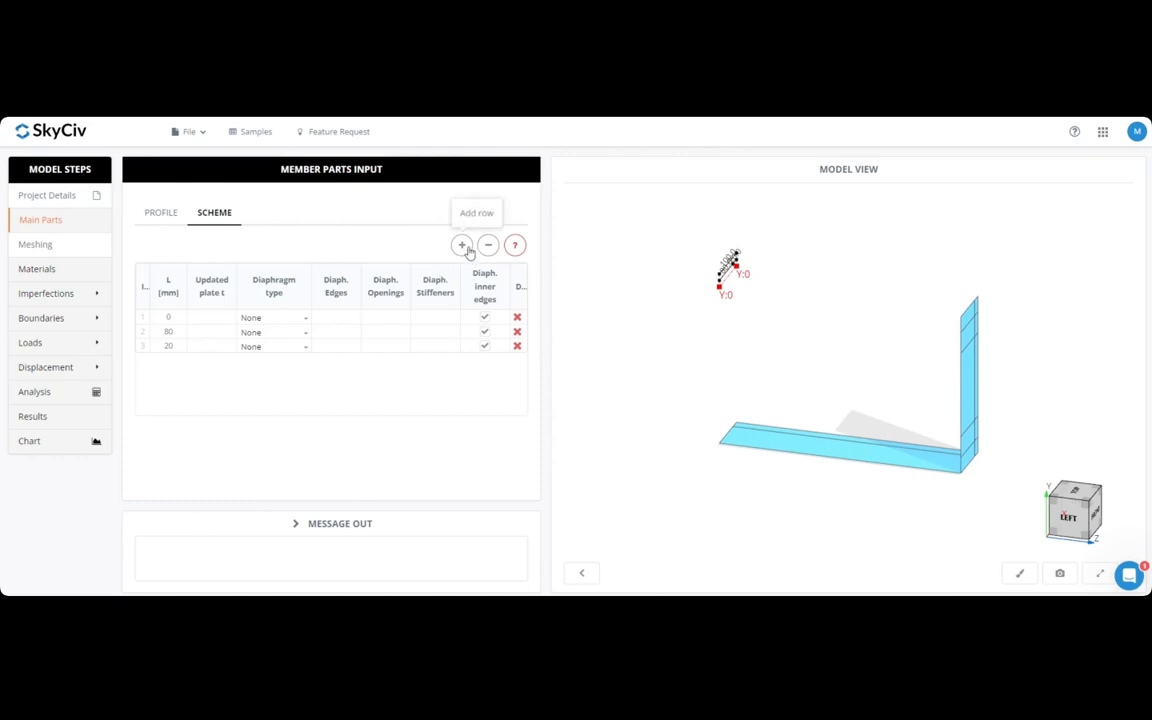
{"action": "left_click", "coordinate": [462, 245]}
{"action": "double_click", "coordinate": [178, 360]}
{"action": "left_click", "coordinate": [423, 407]}
{"action": "left_click_drag", "start_coordinate": [772, 443], "coordinate": [828, 442]}
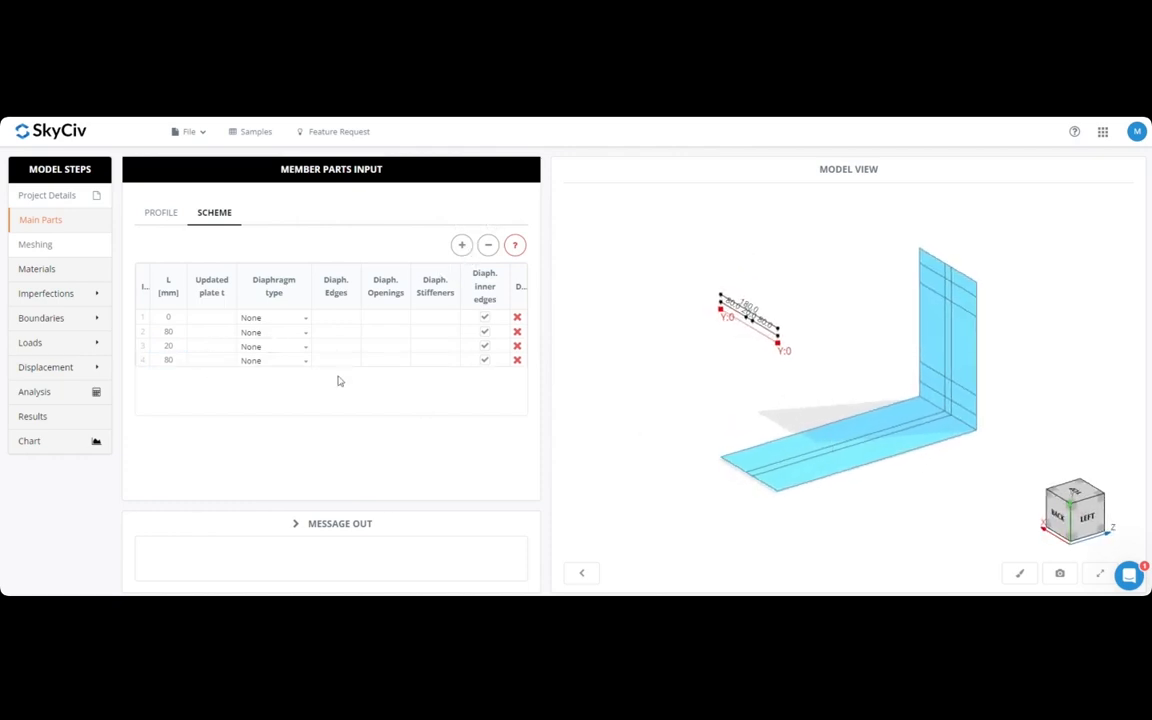
- Cut openings in the 20 mm scheme segment by giving edges 13 and 12 a plate thickness of 0 mm
{"action": "left_click", "coordinate": [206, 346]}
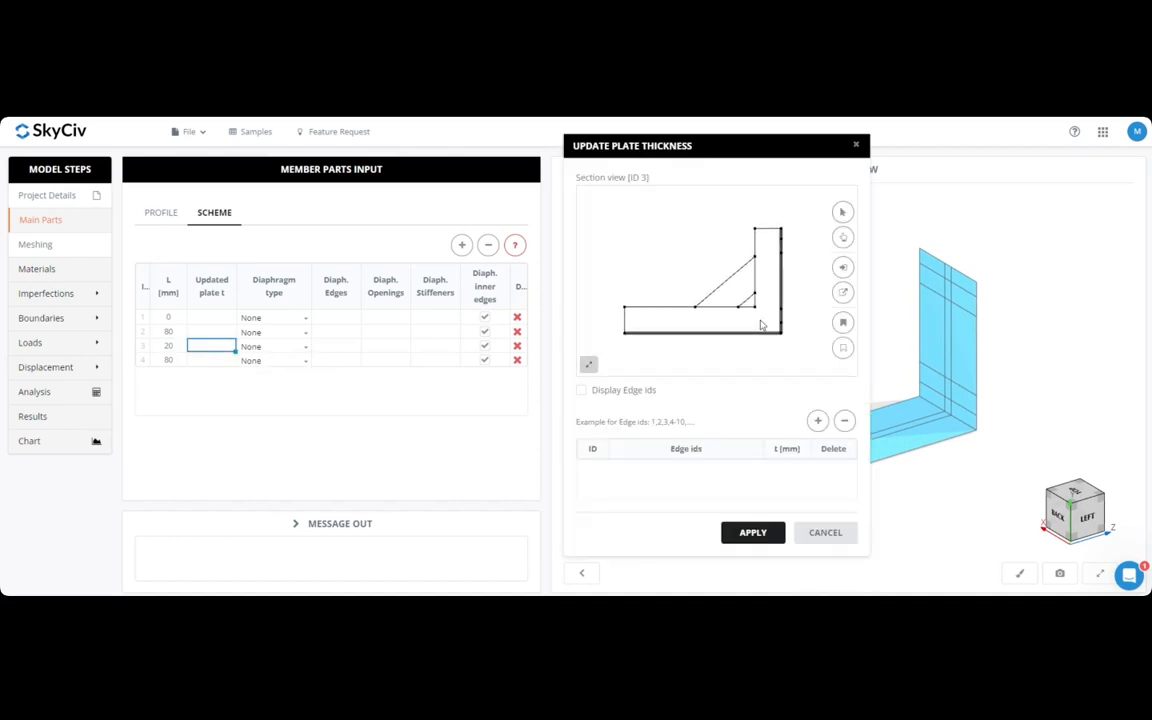
{"action": "scroll", "coordinate": [713, 307], "scroll_direction": "up", "scroll_amount": 6}
{"action": "right_click_drag", "start_coordinate": [775, 321], "coordinate": [712, 320]}
{"action": "left_click", "coordinate": [843, 267]}
{"action": "left_click_drag", "start_coordinate": [710, 310], "coordinate": [746, 347]}
{"action": "right_click_drag", "start_coordinate": [743, 273], "coordinate": [746, 314]}
{"action": "left_click_drag", "start_coordinate": [710, 260], "coordinate": [752, 301]}
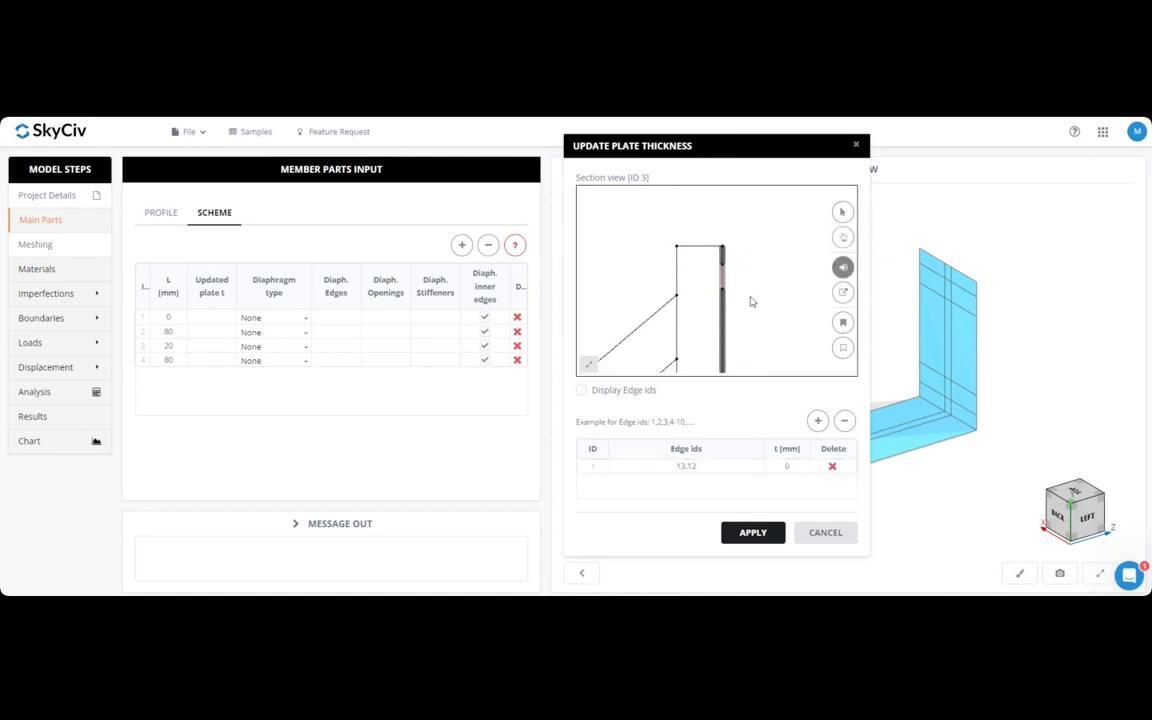
{"action": "left_click", "coordinate": [755, 531]}
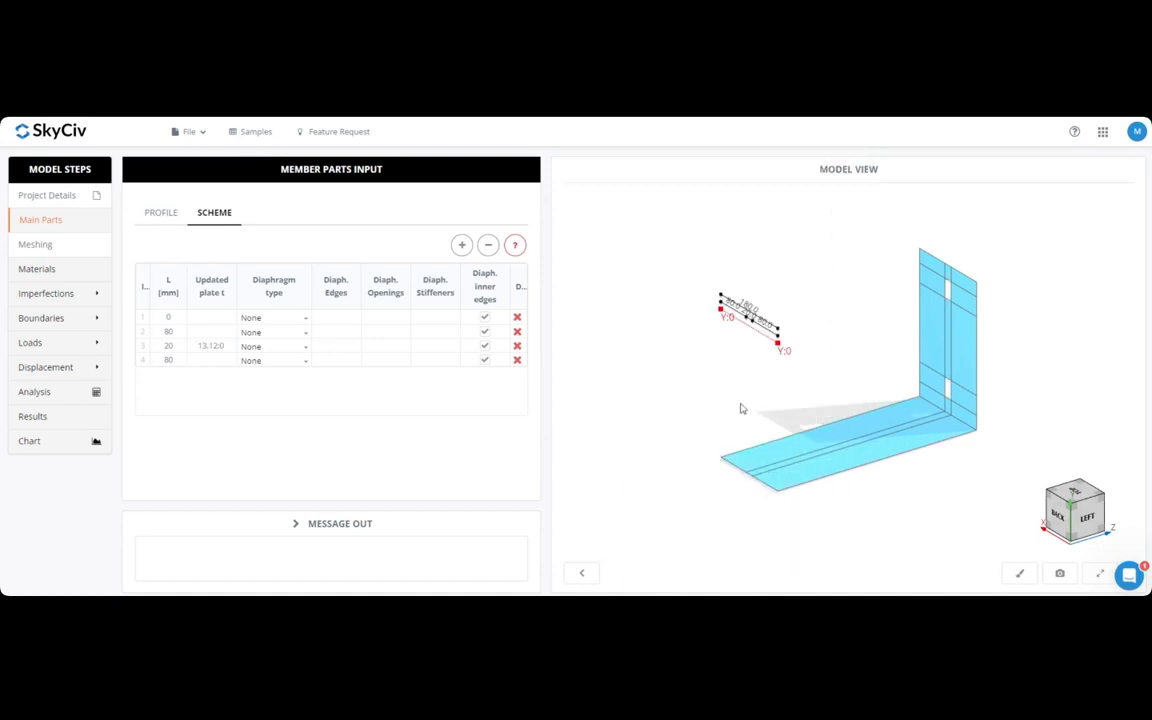
- Set the diaphragm type of the first and fourth scheme rows to Polygon
{"action": "left_click", "coordinate": [258, 320]}
{"action": "left_click", "coordinate": [262, 360]}
{"action": "left_click", "coordinate": [268, 361]}
{"action": "left_click", "coordinate": [264, 399]}
- Start the first scheme row's diaphragm polygon with outline edges 4, 3, 1 and 12 to 16
{"action": "left_click", "coordinate": [330, 316]}
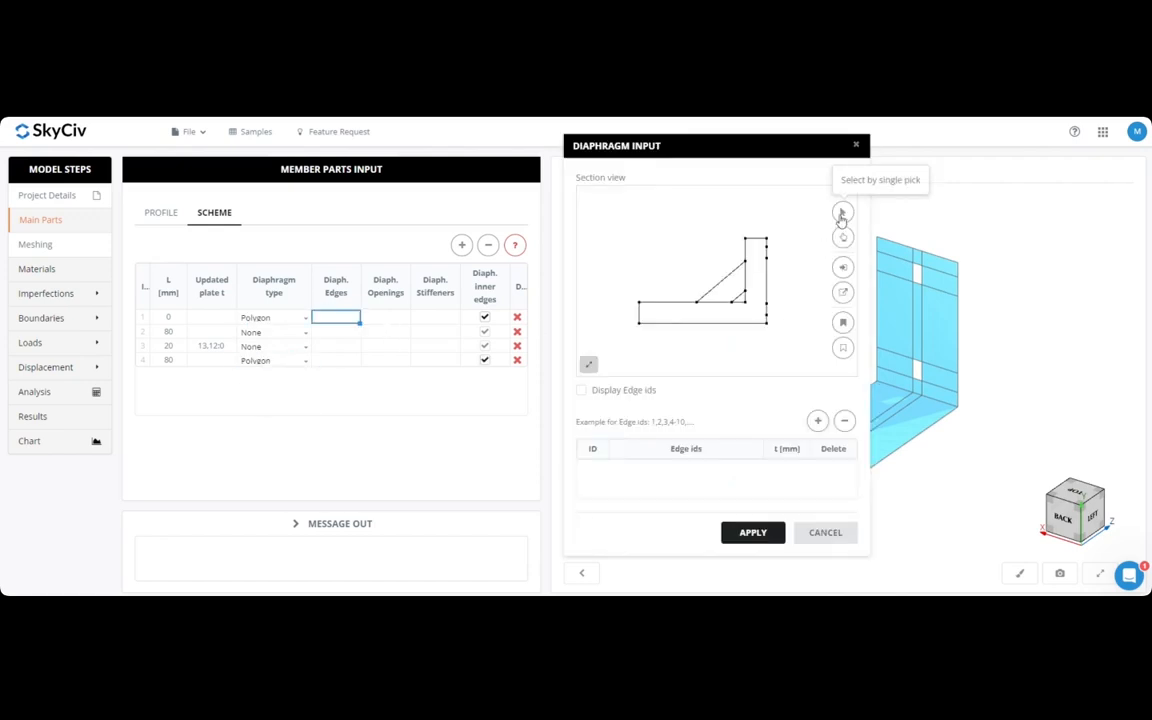
{"action": "left_click", "coordinate": [842, 214]}
{"action": "left_click", "coordinate": [657, 303]}
{"action": "left_click", "coordinate": [640, 313]}
{"action": "left_click", "coordinate": [759, 321]}
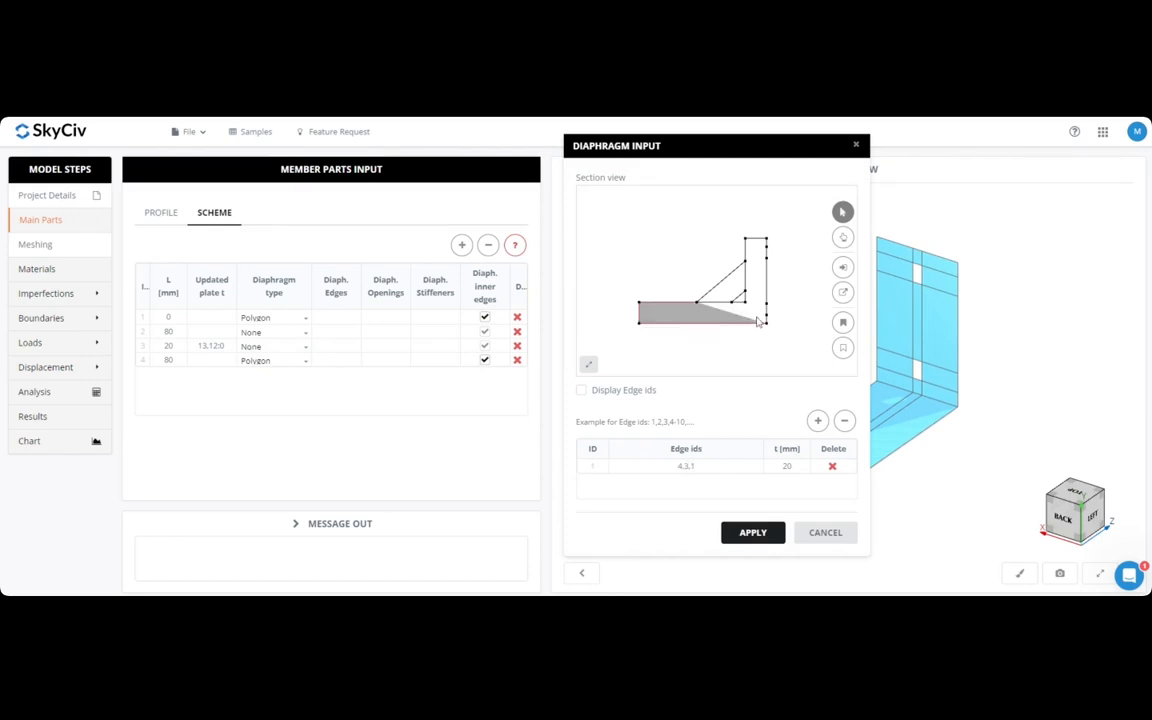
{"action": "left_click", "coordinate": [843, 268]}
{"action": "left_click_drag", "start_coordinate": [762, 231], "coordinate": [798, 339]}
- Close the L-shaped diaphragm polygon with edges 2, 9, 8, 7, 6 and 5 and set its thickness to 10 mm
{"action": "left_click", "coordinate": [843, 212]}
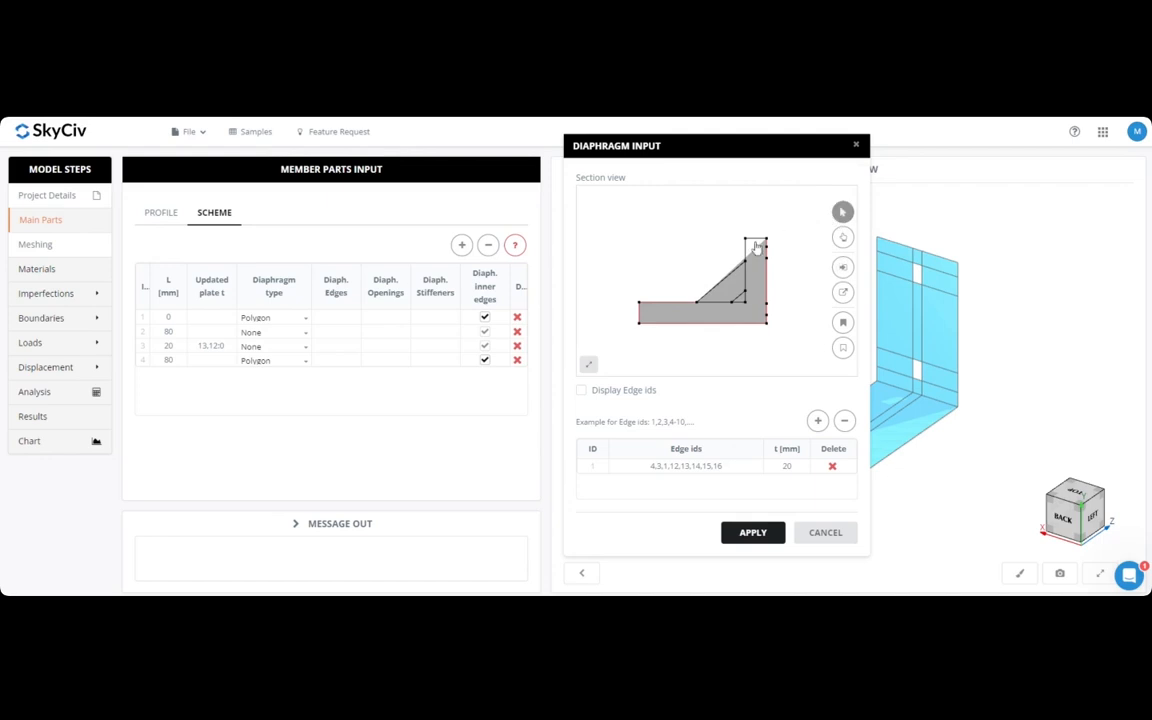
{"action": "left_click", "coordinate": [757, 239]}
{"action": "left_click", "coordinate": [746, 251]}
{"action": "left_click", "coordinate": [746, 274]}
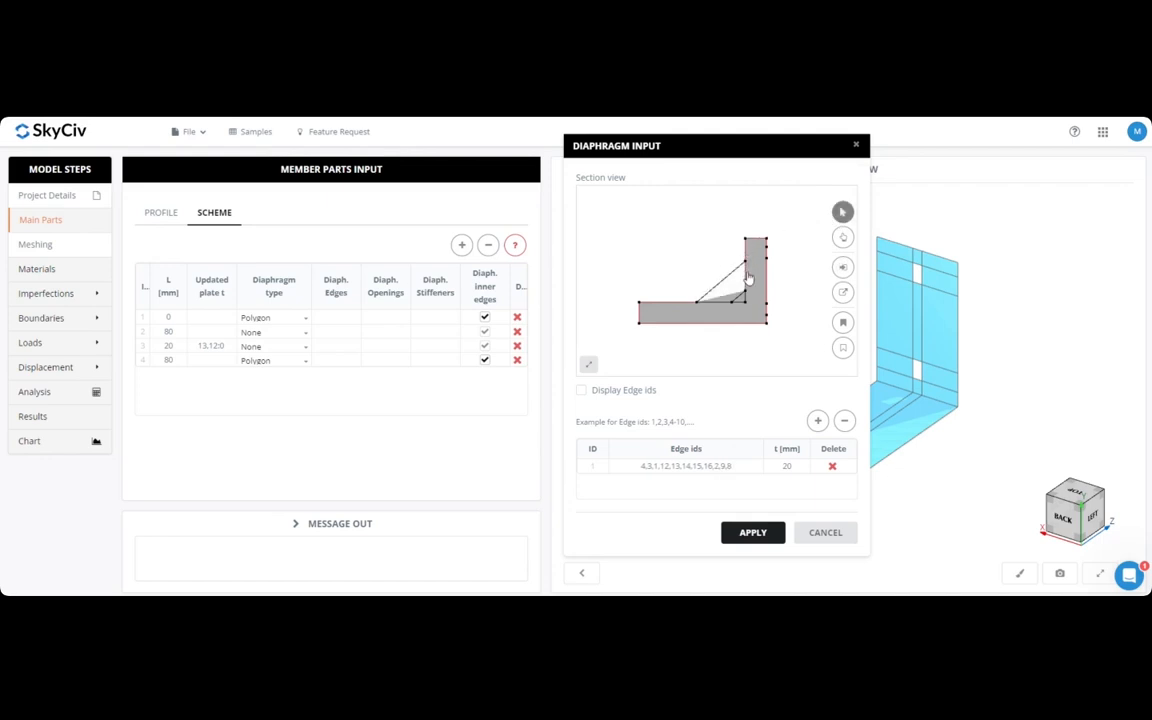
{"action": "left_click", "coordinate": [741, 304]}
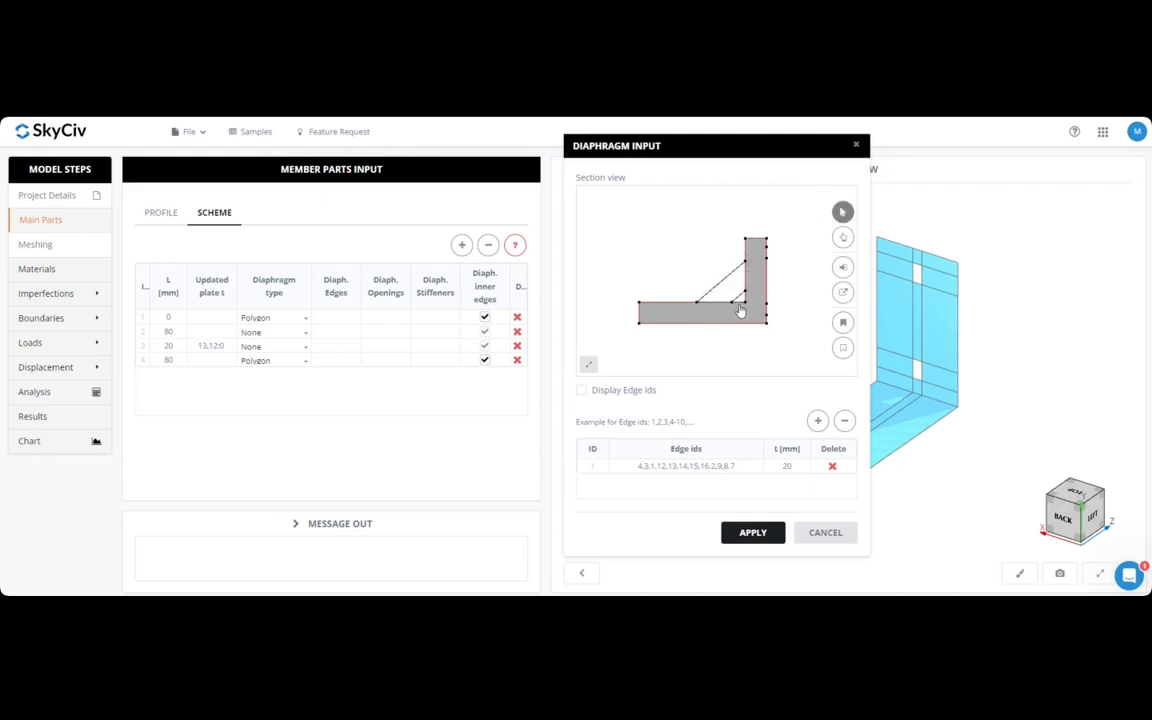
{"action": "left_click", "coordinate": [726, 311]}
{"action": "left_click", "coordinate": [722, 309]}
{"action": "left_click", "coordinate": [788, 468]}
{"action": "type", "text": "10"}
{"action": "left_click", "coordinate": [803, 489]}
- Add a second diaphragm polygon for the diagonal brace from edges 10, 8, 11 and 5 with a thickness of 10 mm
{"action": "left_click", "coordinate": [817, 421]}
{"action": "left_click", "coordinate": [842, 212]}
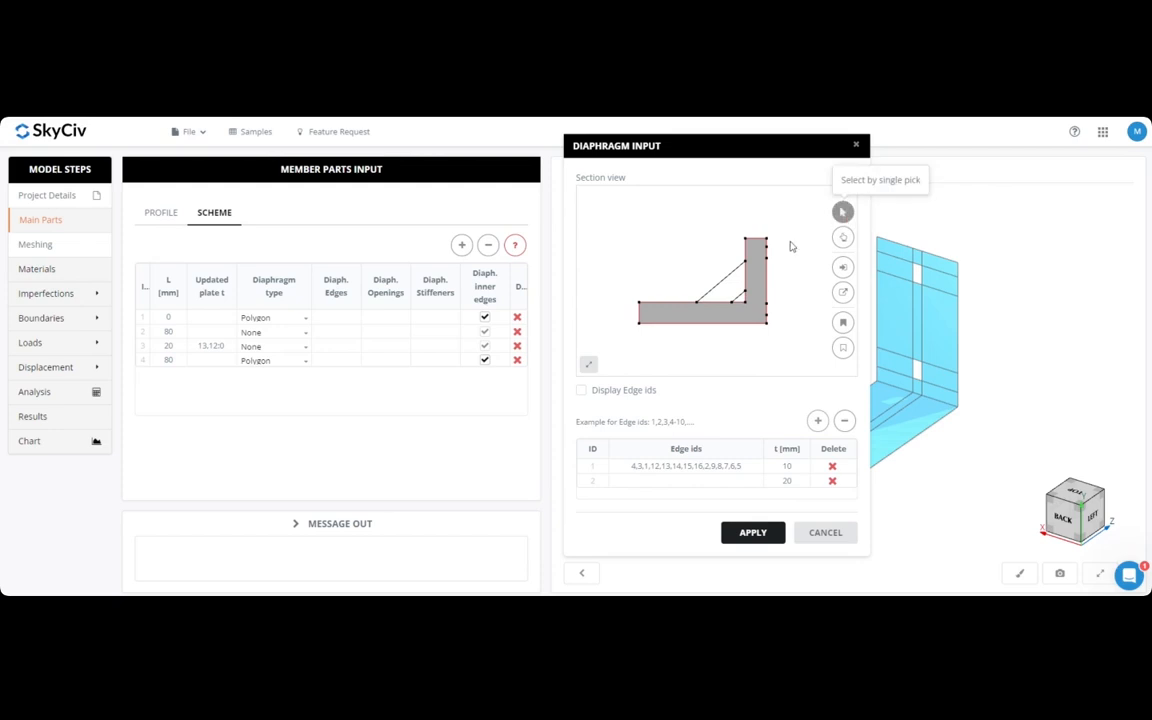
{"action": "left_click", "coordinate": [746, 289]}
{"action": "left_click", "coordinate": [724, 304]}
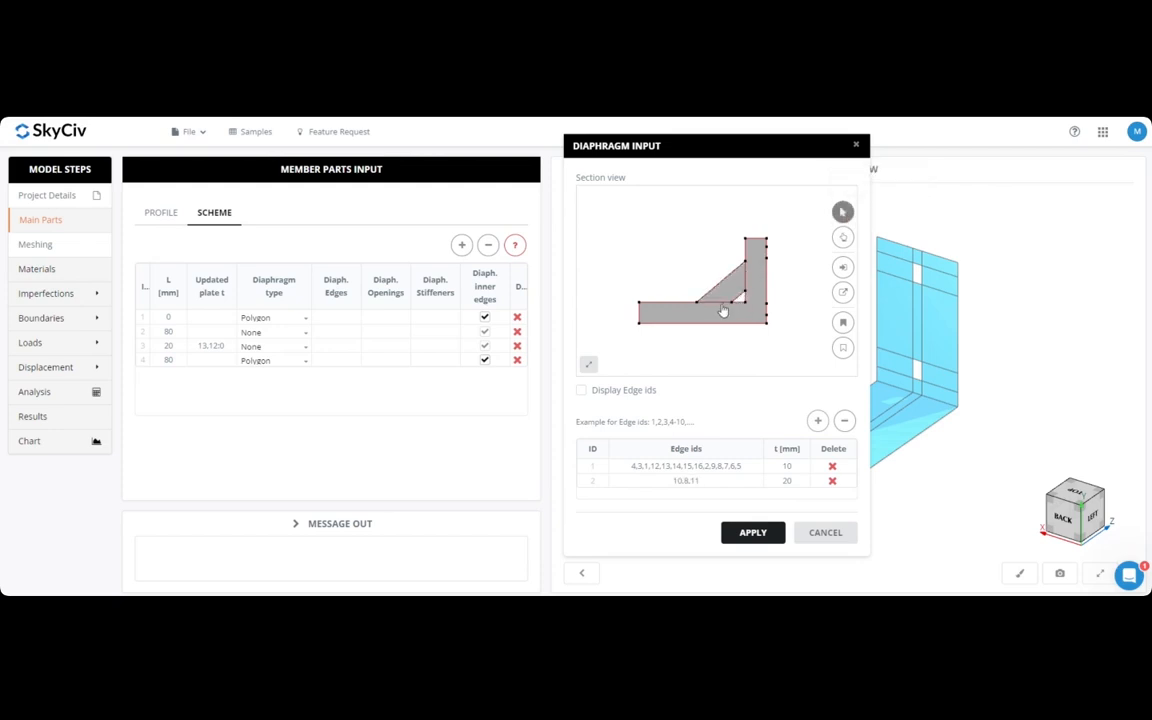
{"action": "left_click", "coordinate": [719, 322]}
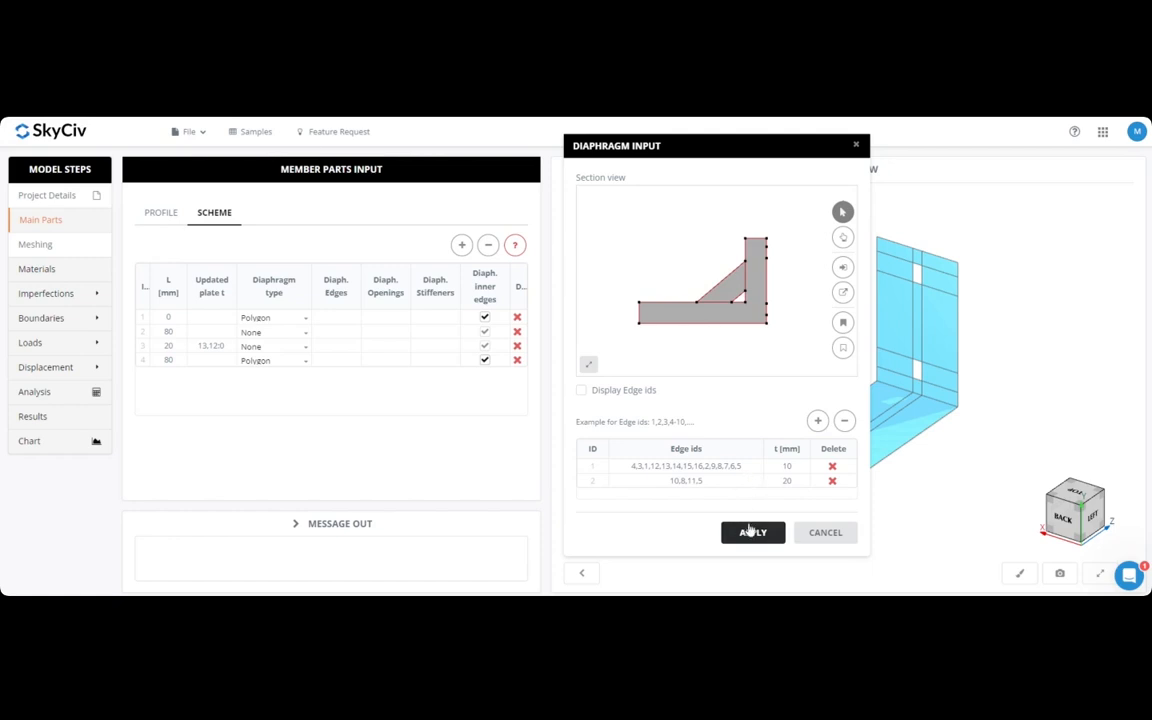
{"action": "left_click", "coordinate": [787, 480]}
{"action": "type", "text": "10"}
{"action": "left_click", "coordinate": [754, 533]}
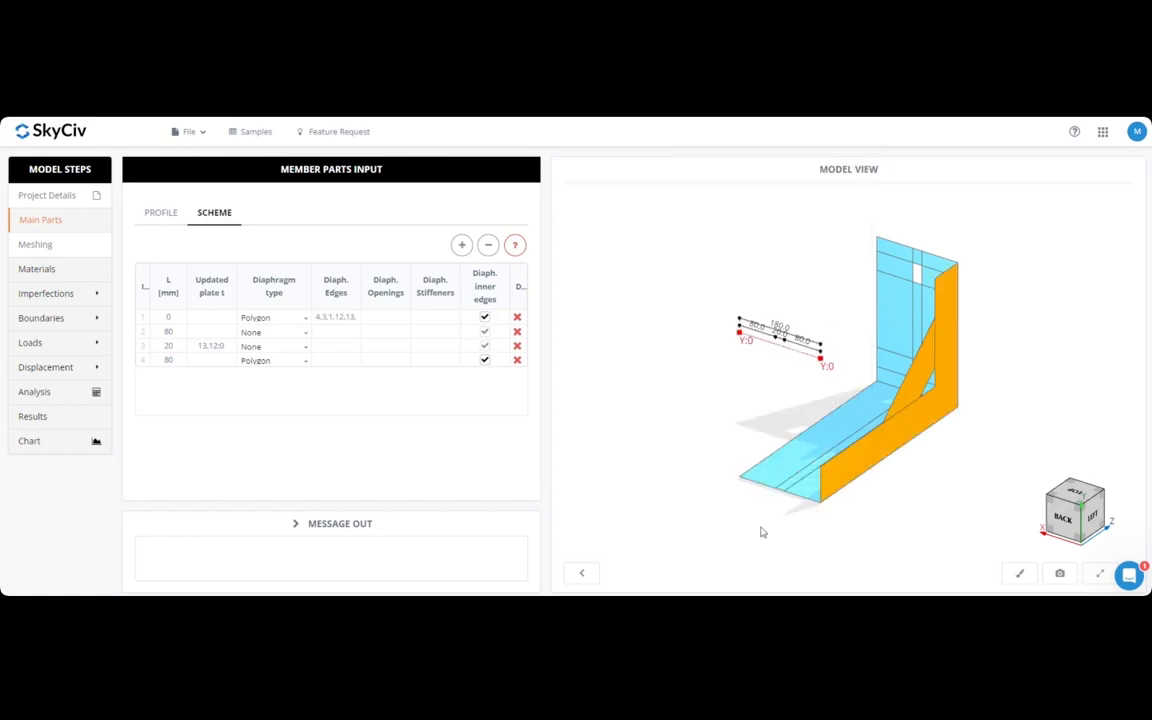
- Give the fourth scheme row the same diaphragm edges as the first row
{"action": "left_click", "coordinate": [322, 319]}
{"action": "left_click", "coordinate": [331, 359]}
{"action": "left_click", "coordinate": [753, 532]}
{"action": "left_click_drag", "start_coordinate": [755, 472], "coordinate": [702, 458]}
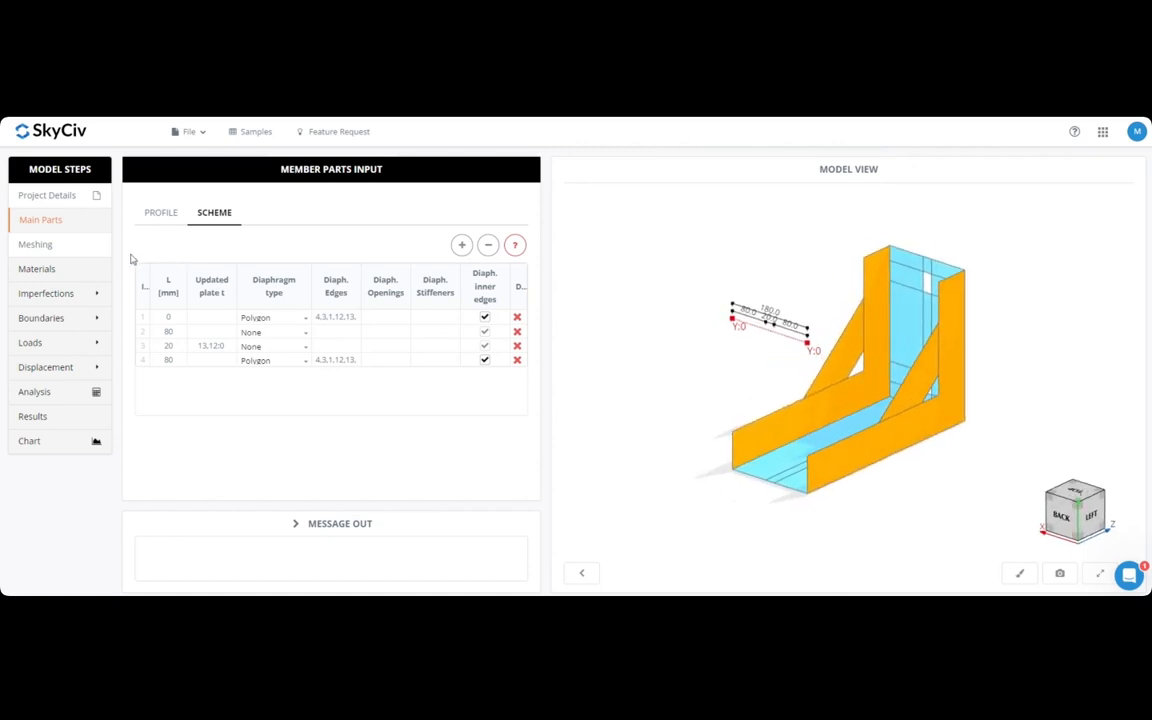
- Set the finite element mesh to be coloured by Thickness
{"action": "left_click", "coordinate": [75, 240]}
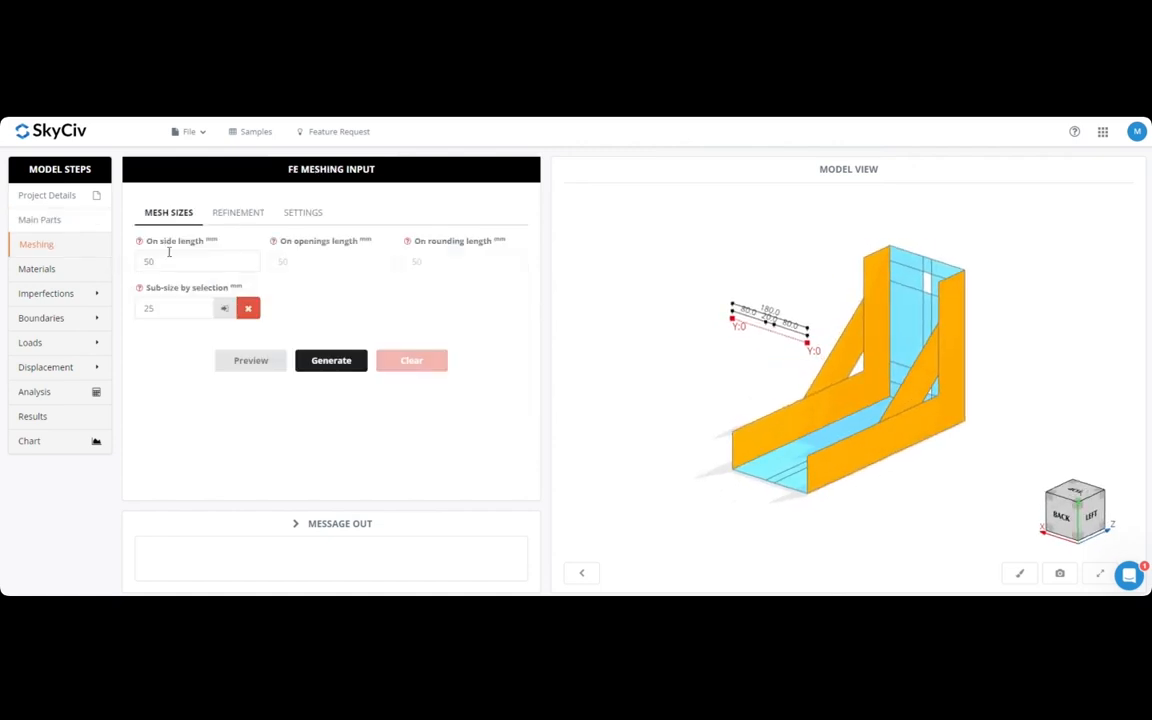
{"action": "left_click", "coordinate": [295, 214]}
{"action": "left_click", "coordinate": [182, 315]}
{"action": "left_click", "coordinate": [158, 360]}
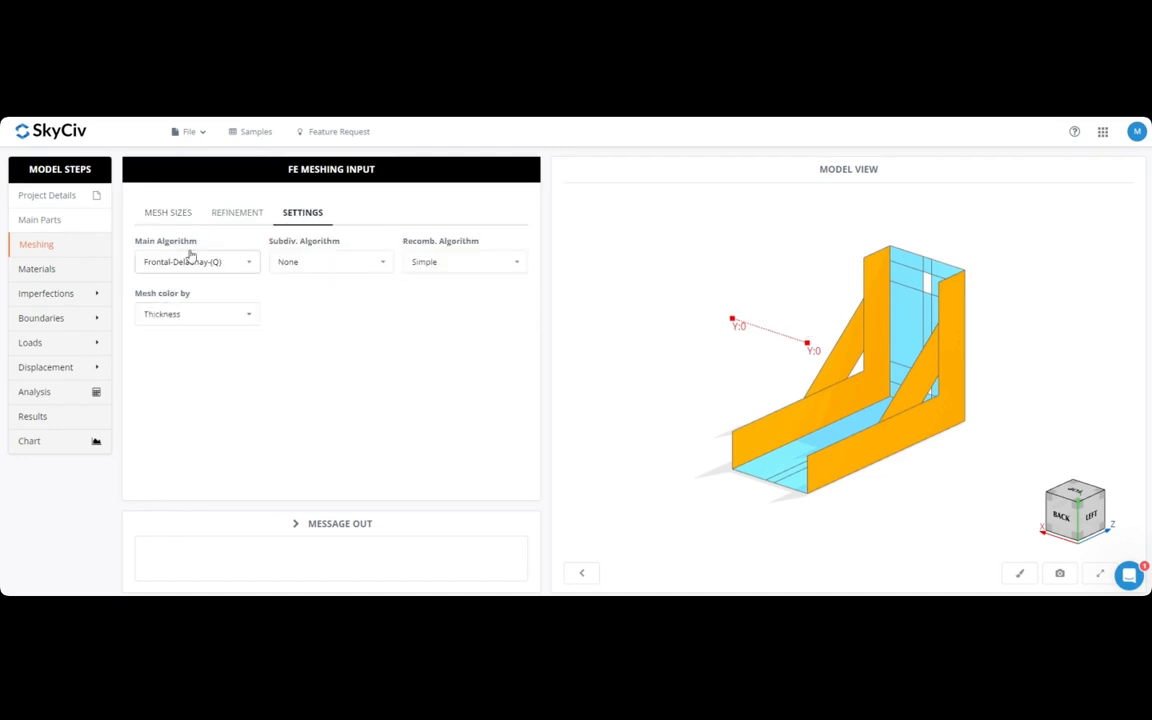
- Set the mesh size on side length to 10 mm, then preview and generate the mesh
{"action": "left_click", "coordinate": [168, 213]}
{"action": "left_click", "coordinate": [190, 262]}
{"action": "type", "text": "10"}
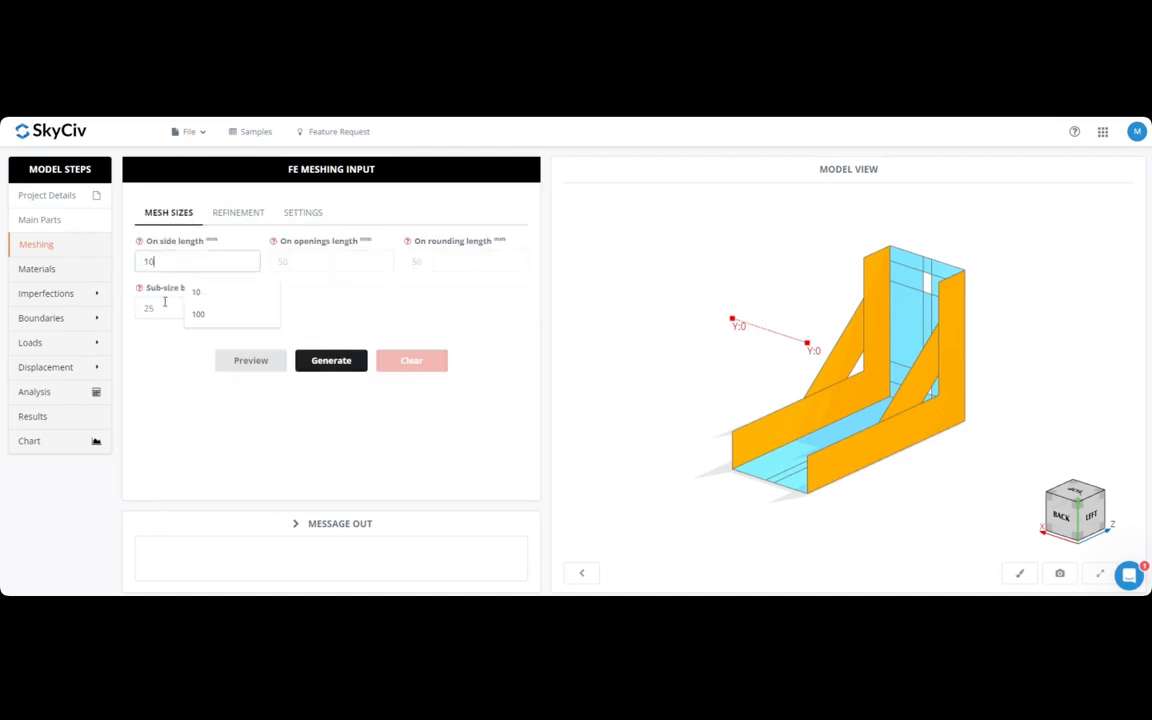
{"action": "left_click", "coordinate": [250, 360]}
{"action": "mouse_move", "coordinate": [740, 375]}
{"action": "left_mouse_down"}
{"action": "mouse_move", "coordinate": [785, 380]}
{"action": "mouse_move", "coordinate": [745, 375]}
{"action": "left_mouse_up"}
{"action": "left_click", "coordinate": [331, 362]}
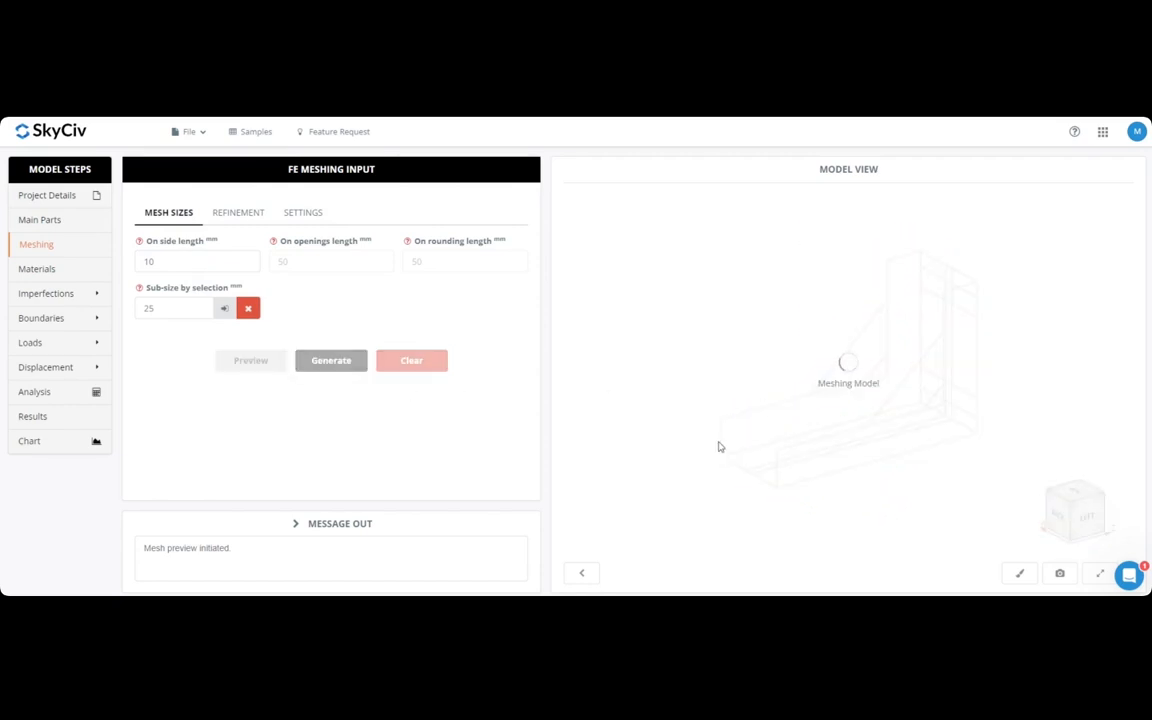
{"action": "scroll", "coordinate": [847, 461], "scroll_direction": "up", "scroll_amount": 2}
{"action": "left_click_drag", "start_coordinate": [847, 461], "coordinate": [774, 418]}
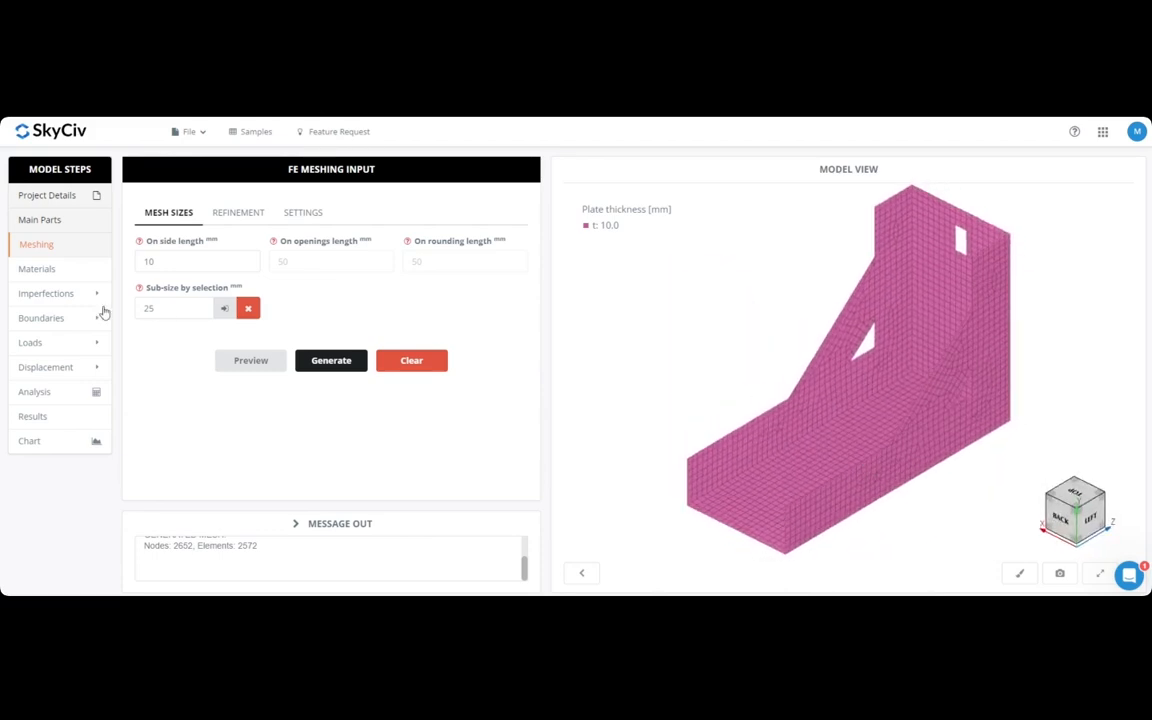
- Create a custom node boundary group from the nodes around both slots in the vertical plate
{"action": "left_click", "coordinate": [56, 318]}
{"action": "left_click", "coordinate": [146, 316]}
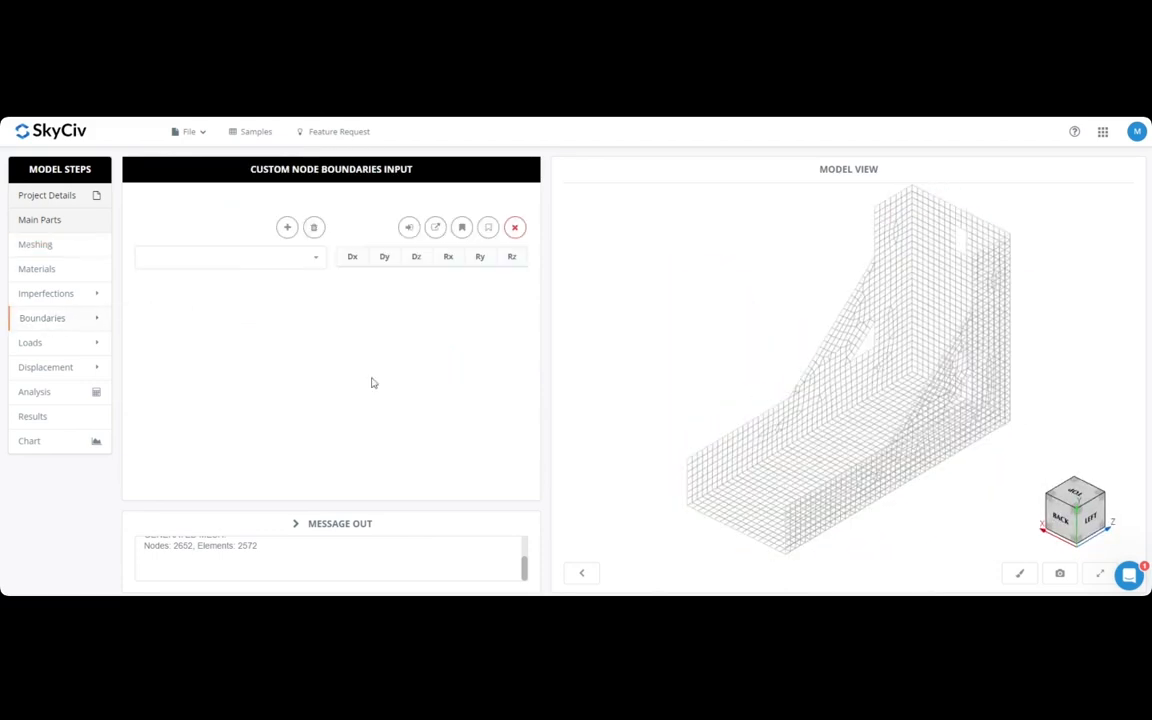
{"action": "left_click_drag", "start_coordinate": [651, 374], "coordinate": [685, 354]}
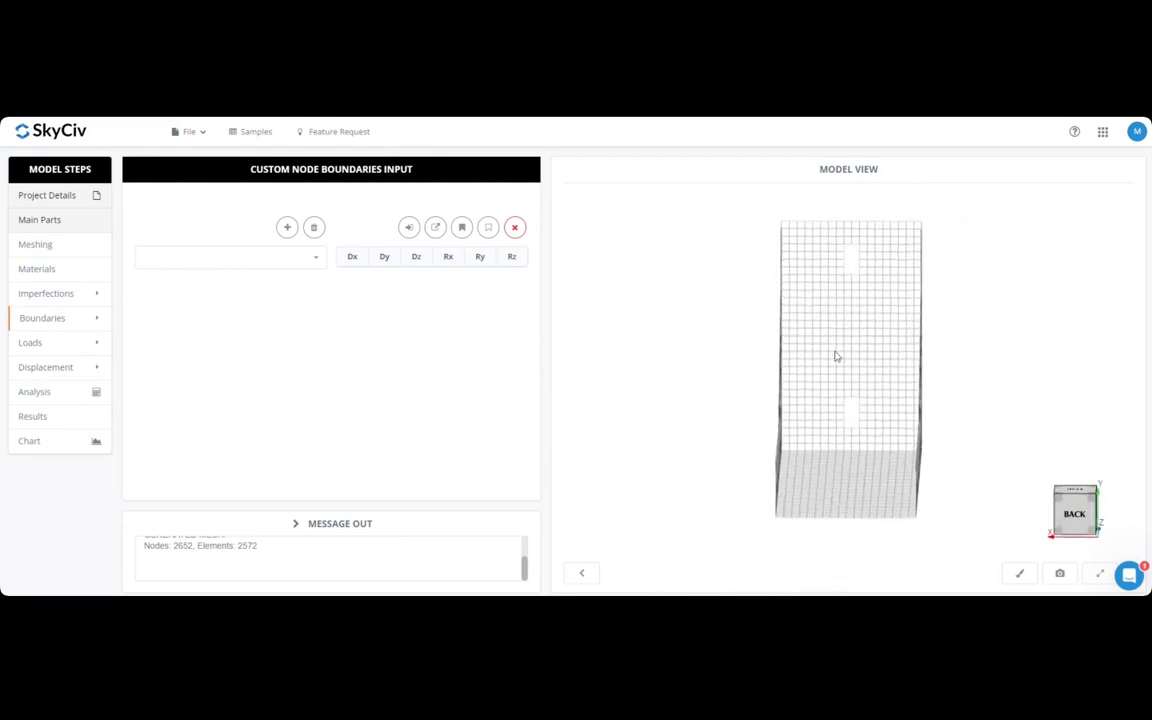
{"action": "scroll", "coordinate": [836, 357], "scroll_direction": "up", "scroll_amount": 3}
{"action": "left_click", "coordinate": [286, 230]}
{"action": "left_click", "coordinate": [408, 228]}
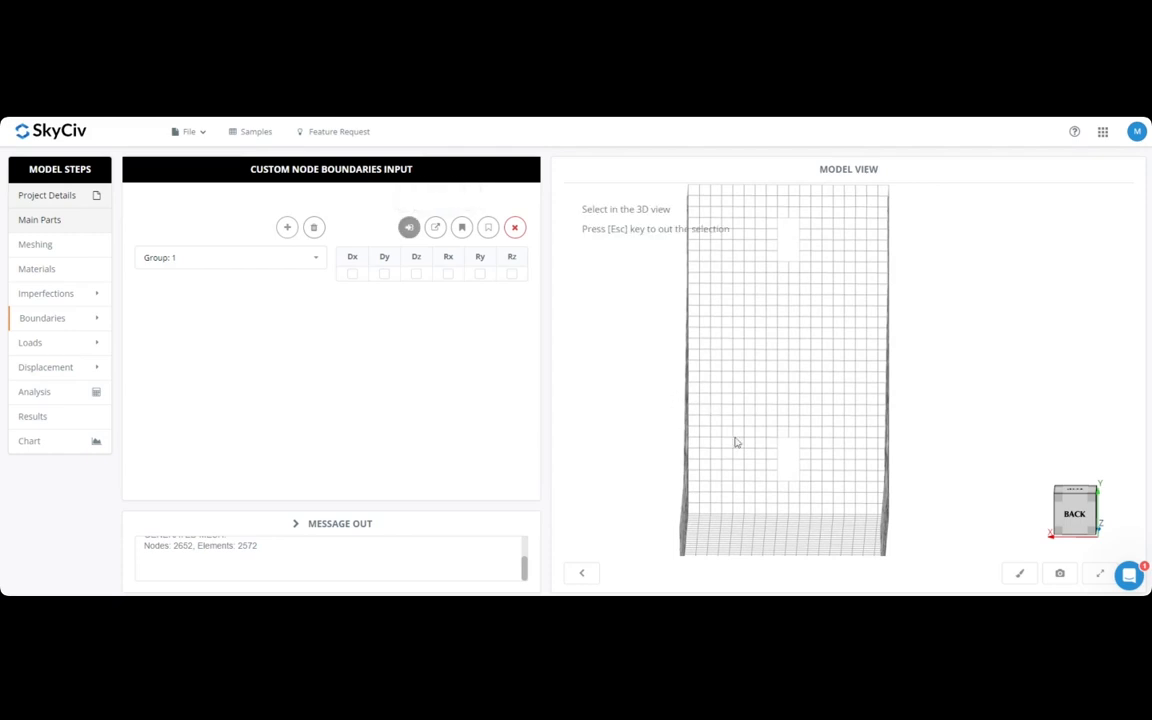
{"action": "left_click_drag", "start_coordinate": [772, 436], "coordinate": [809, 489]}
{"action": "left_click_drag", "start_coordinate": [772, 219], "coordinate": [807, 272]}
- Fix all six degrees of freedom, Dx, Dy, Dz, Rx, Ry and Rz, for the slot node group
{"action": "left_click", "coordinate": [352, 273]}
{"action": "left_click", "coordinate": [384, 273]}
{"action": "left_click", "coordinate": [416, 273]}
{"action": "left_click", "coordinate": [448, 273]}
{"action": "left_click", "coordinate": [480, 273]}
{"action": "left_click", "coordinate": [512, 273]}
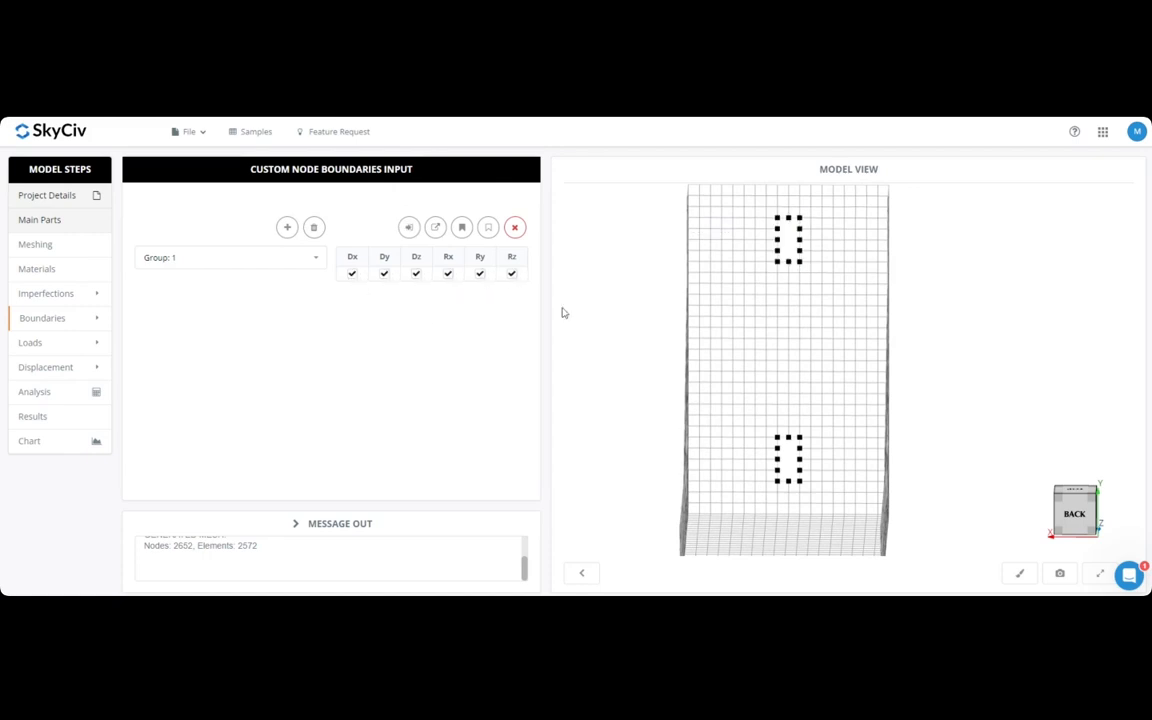
{"action": "left_click", "coordinate": [1091, 497]}
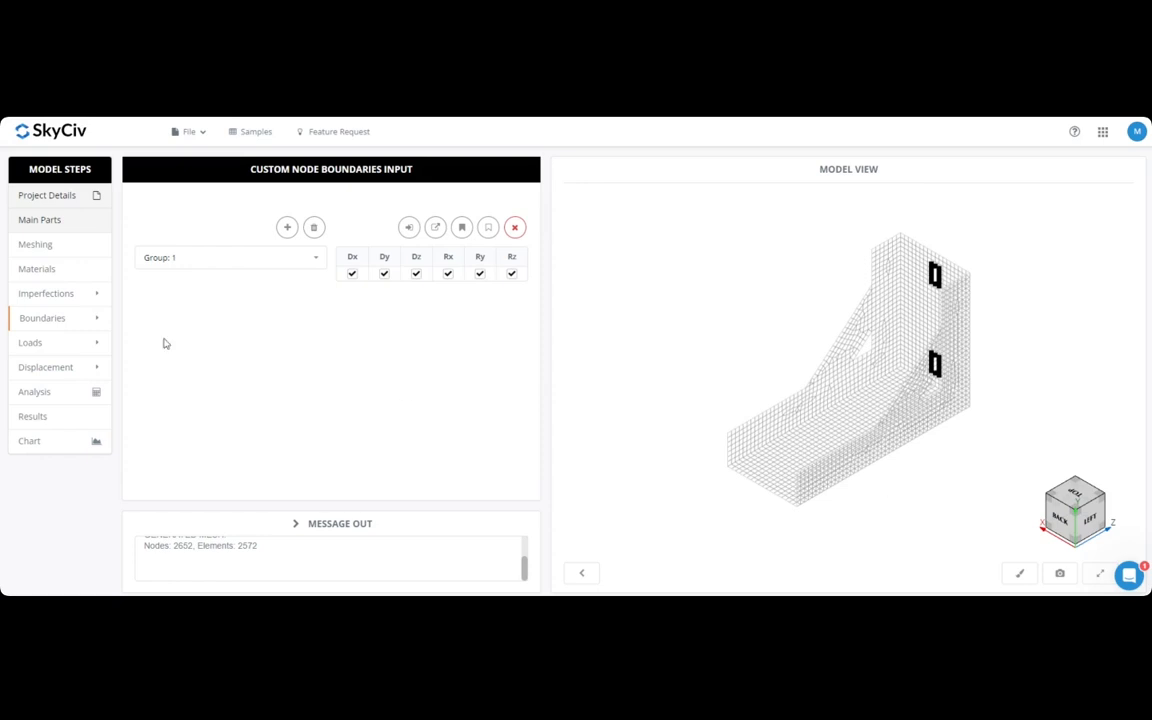
- Create a custom force area group from a small rectangular patch near the free end of the base plate
{"action": "left_click", "coordinate": [58, 347]}
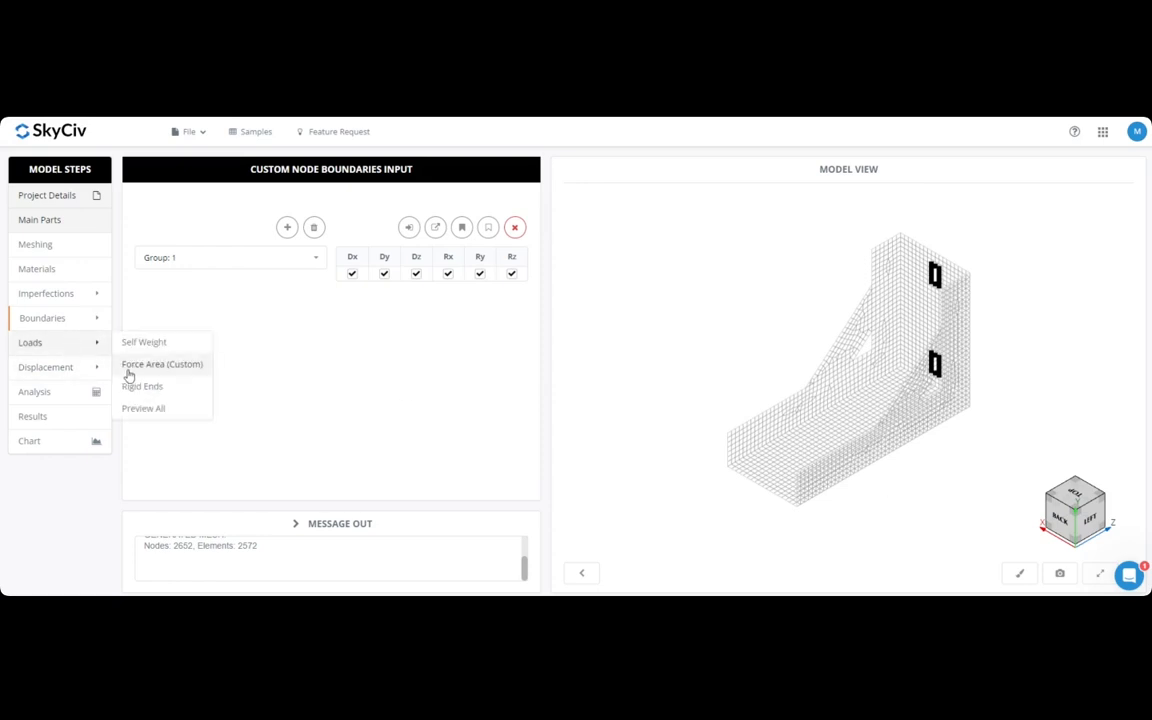
{"action": "left_click", "coordinate": [135, 372]}
{"action": "left_click_drag", "start_coordinate": [757, 493], "coordinate": [776, 477]}
{"action": "left_click", "coordinate": [287, 228]}
{"action": "scroll", "coordinate": [751, 406], "scroll_direction": "up", "scroll_amount": 3}
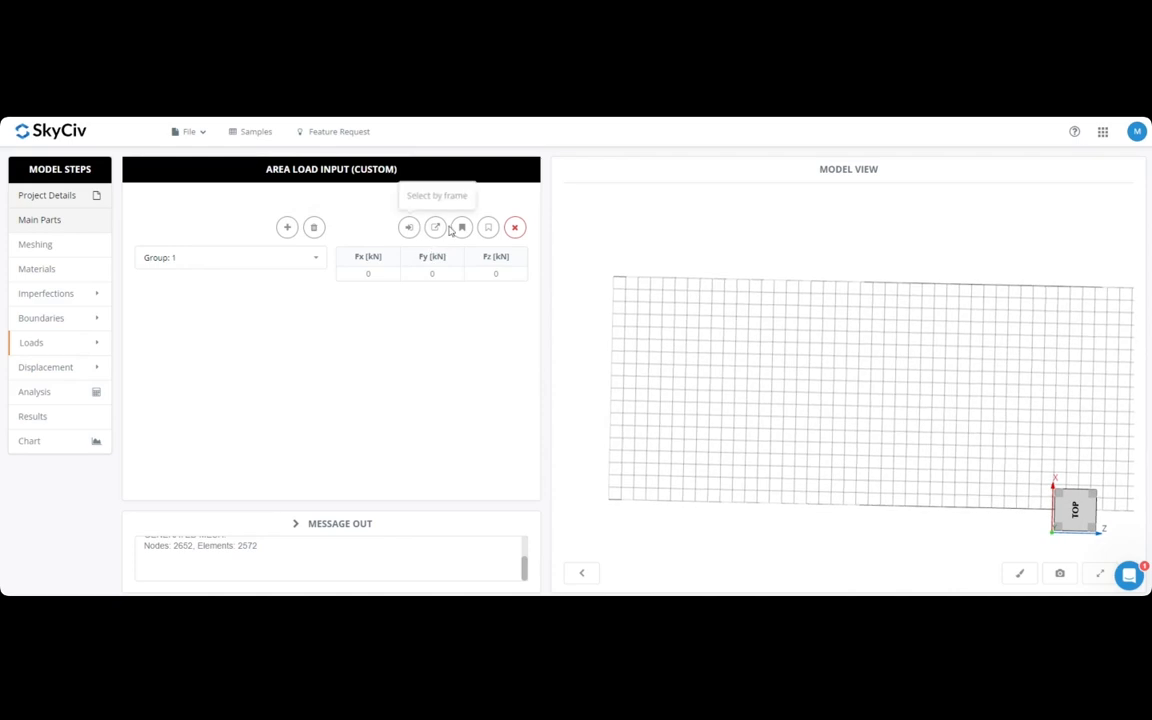
{"action": "left_click", "coordinate": [461, 227]}
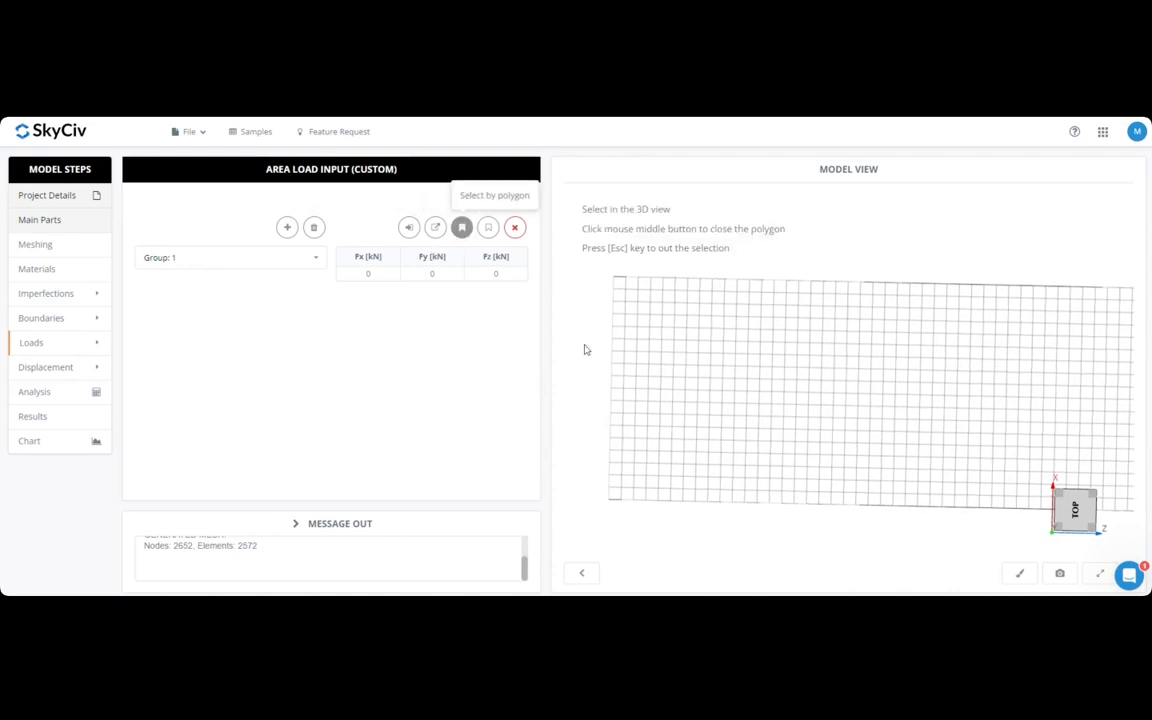
{"action": "left_click", "coordinate": [655, 378]}
{"action": "left_click", "coordinate": [655, 406]}
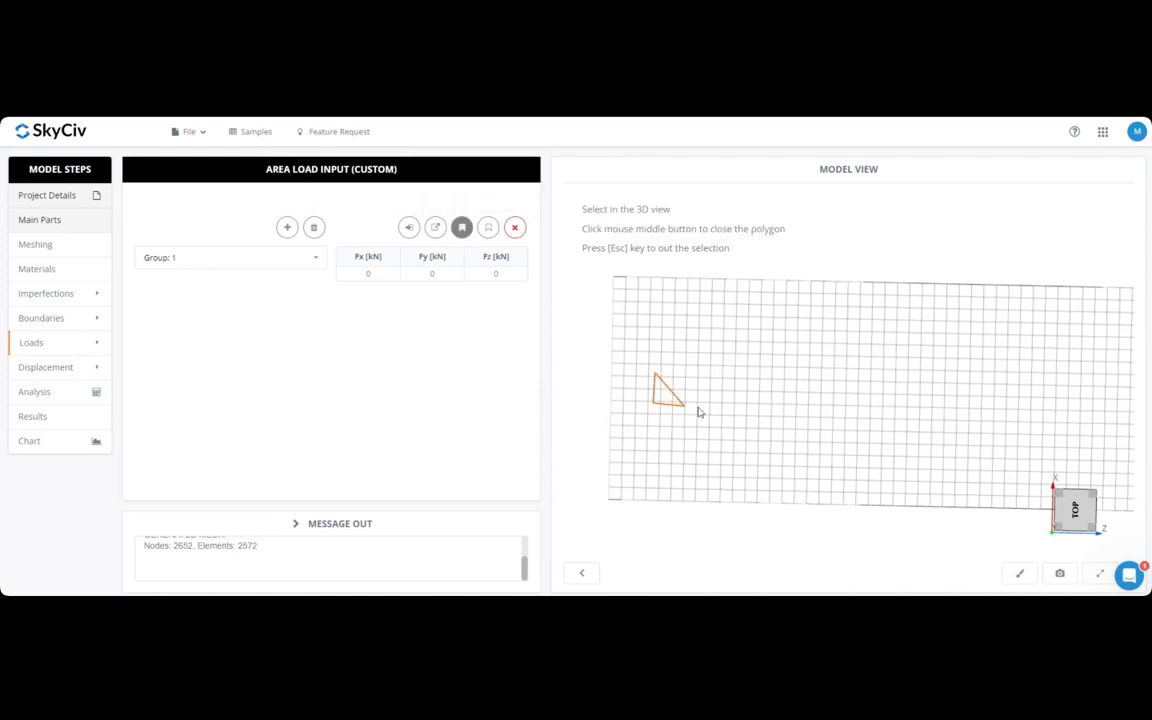
{"action": "left_click", "coordinate": [719, 406]}
{"action": "left_click", "coordinate": [717, 373]}
{"action": "middle_click", "coordinate": [681, 372]}
- Set the Py load on the base plate patch to 100 kN
{"action": "left_click_drag", "start_coordinate": [757, 434], "coordinate": [590, 340]}
{"action": "left_click", "coordinate": [432, 274]}
{"action": "type", "text": "100"}
{"action": "key", "text": "Return"}
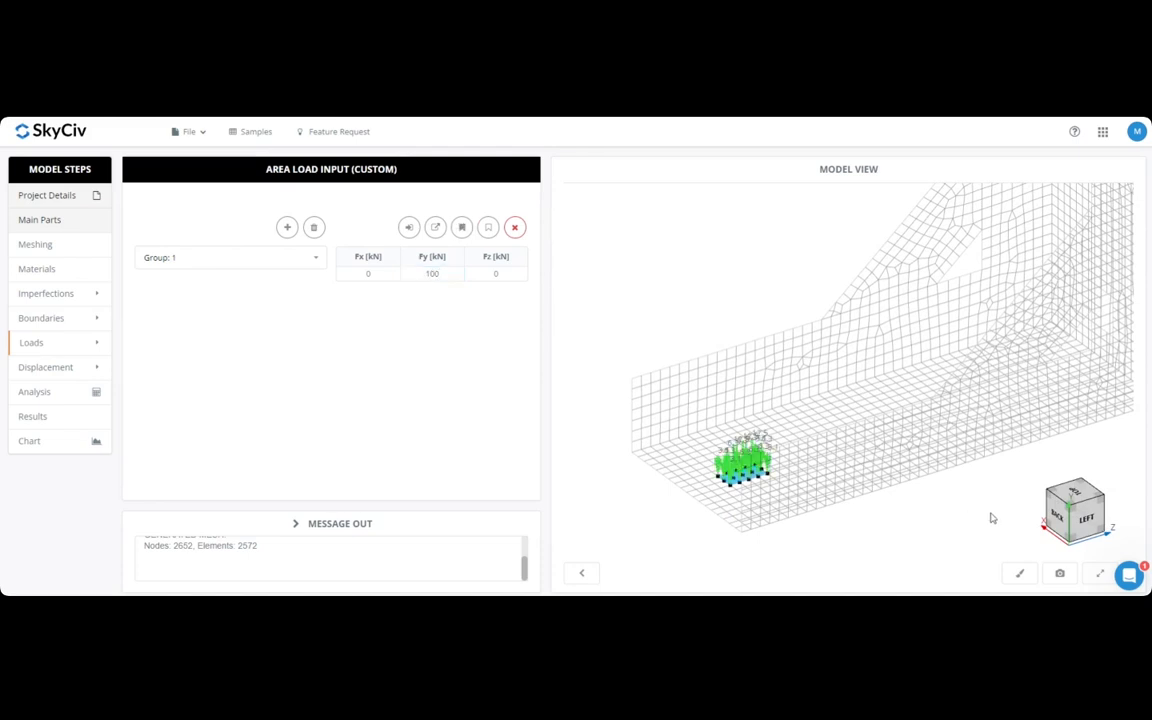
{"action": "scroll", "coordinate": [950, 465], "scroll_direction": "down", "scroll_amount": 5}
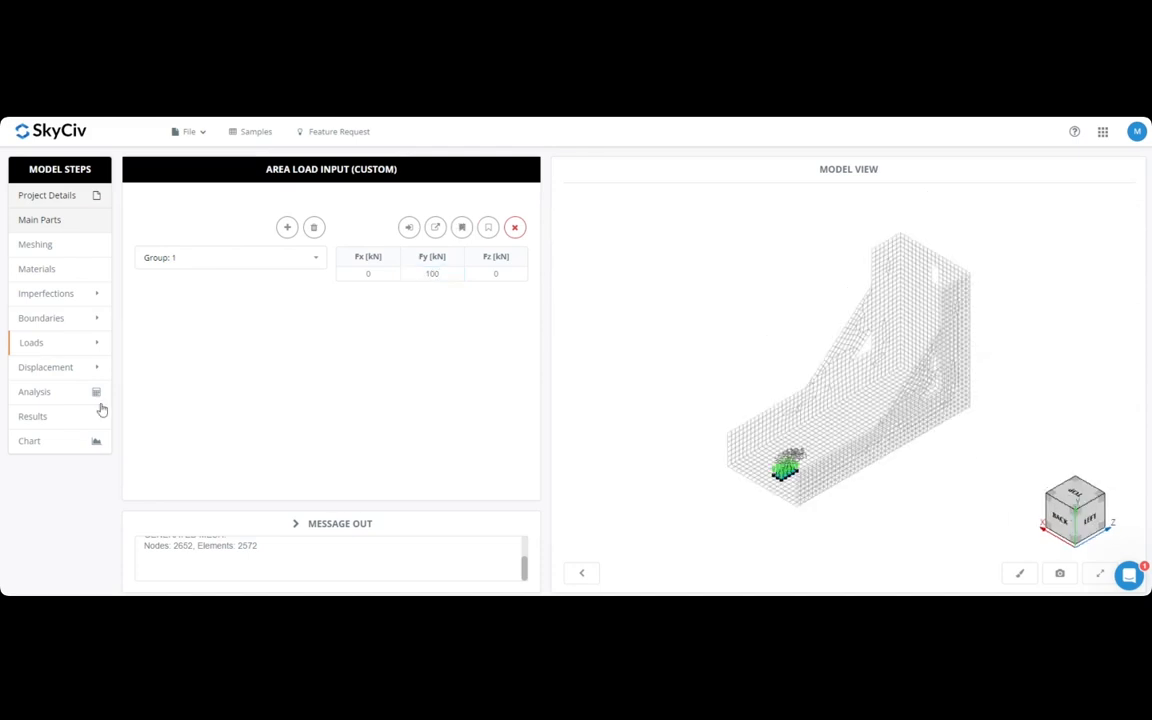
- Run the linear static analysis and display the Uxyz displacements for both plate sides in deformed view
{"action": "left_click", "coordinate": [34, 393]}
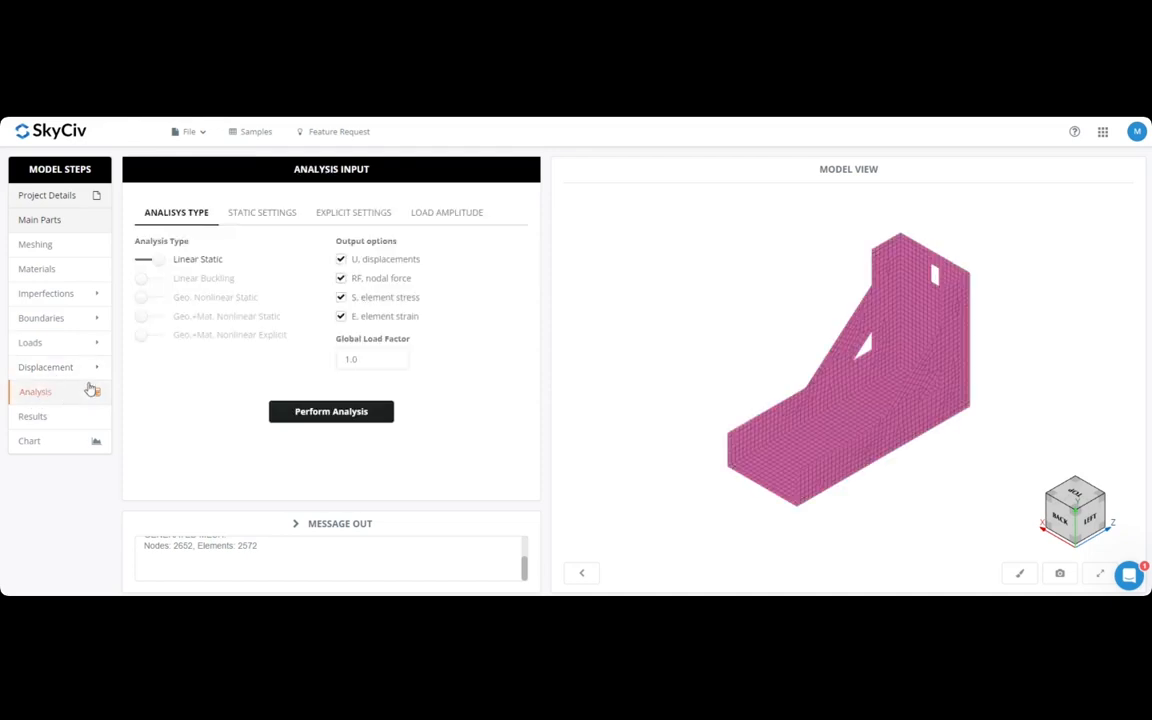
{"action": "left_click", "coordinate": [317, 411]}
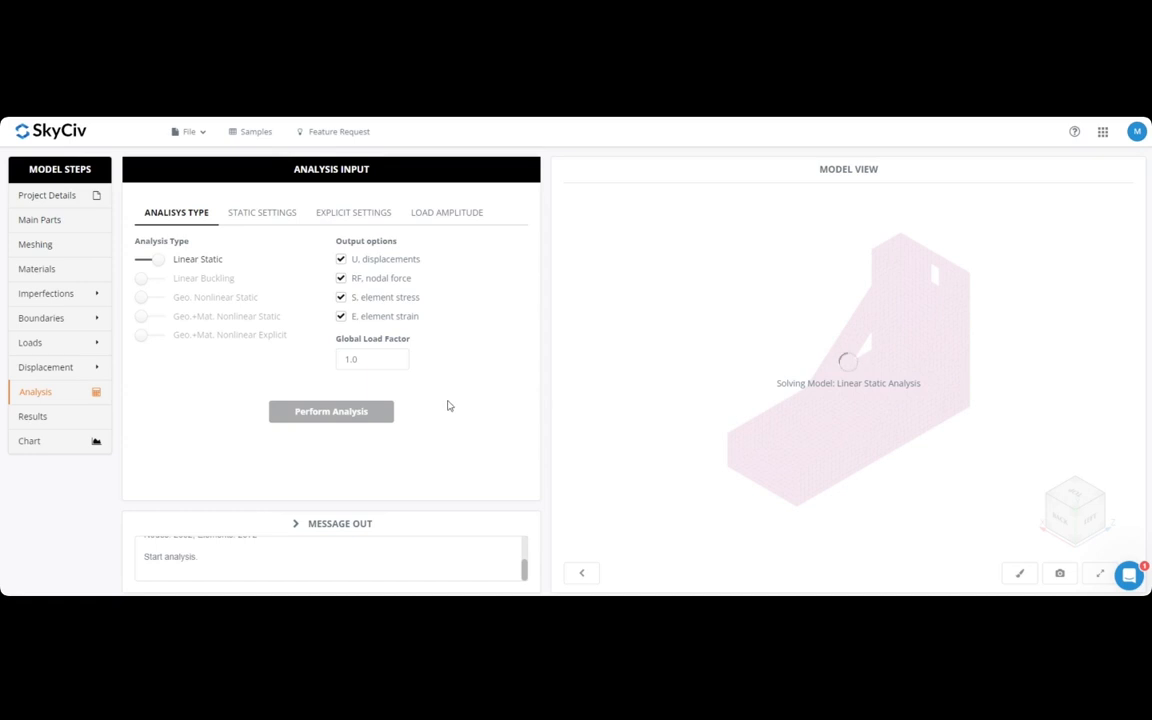
{"action": "left_click", "coordinate": [409, 245]}
{"action": "left_click", "coordinate": [348, 358]}
{"action": "left_click", "coordinate": [350, 402]}
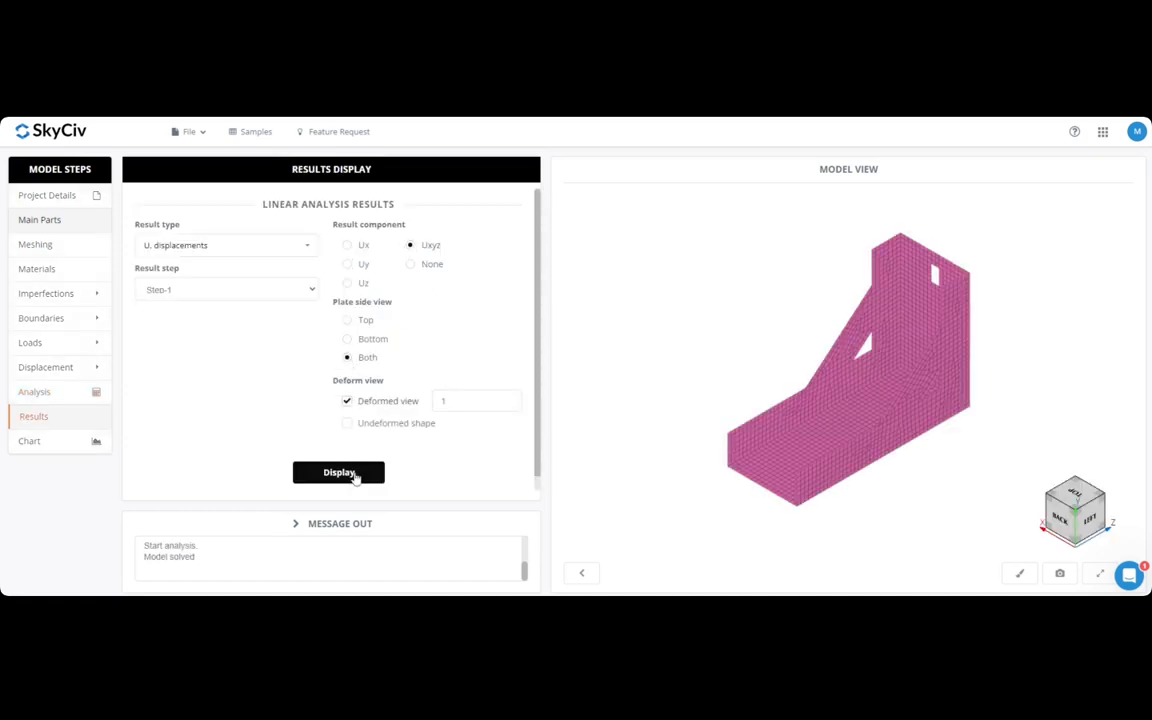
{"action": "left_click", "coordinate": [338, 472]}
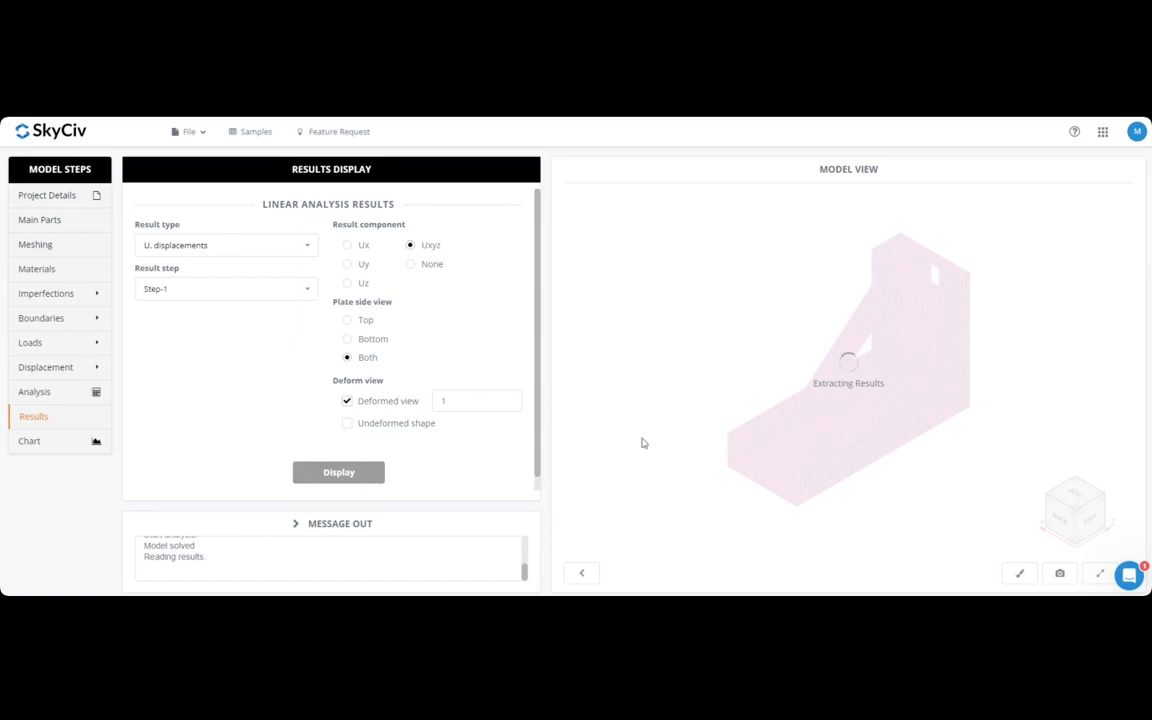
{"action": "scroll", "coordinate": [779, 441], "scroll_direction": "up", "scroll_amount": 2}
{"action": "left_click_drag", "start_coordinate": [779, 441], "coordinate": [791, 418]}
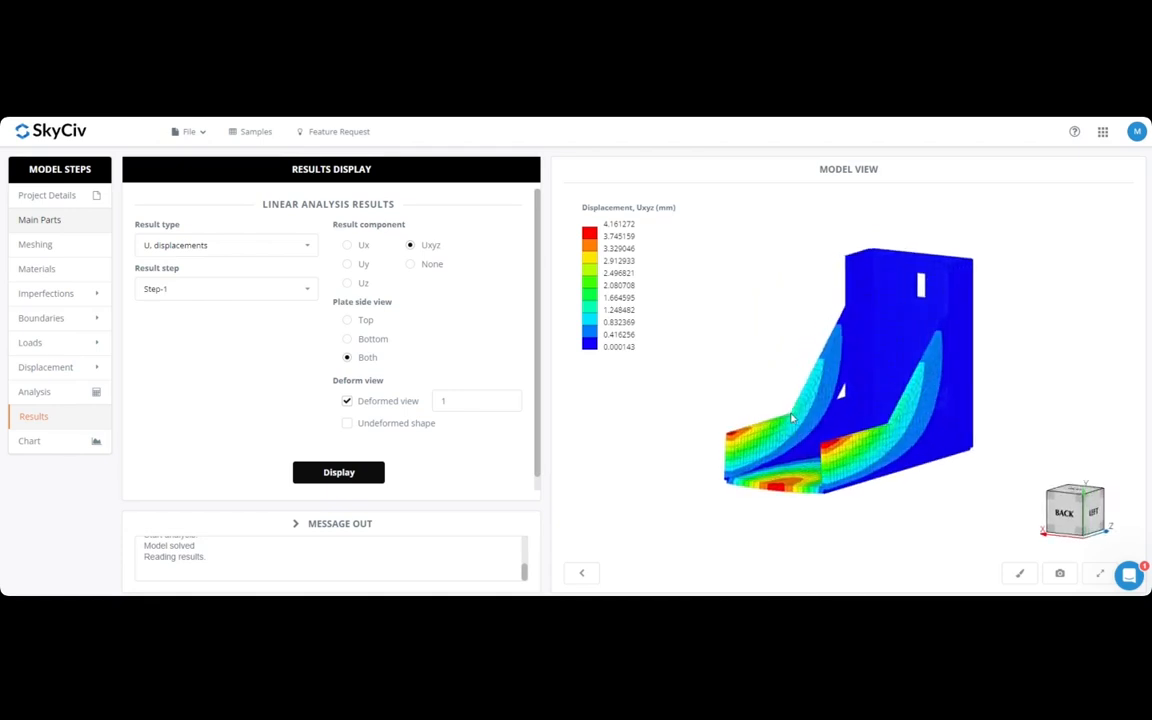
- Display the Mises stress results on the bracket and inspect their distribution
{"action": "left_click", "coordinate": [155, 246]}
{"action": "left_click", "coordinate": [160, 313]}
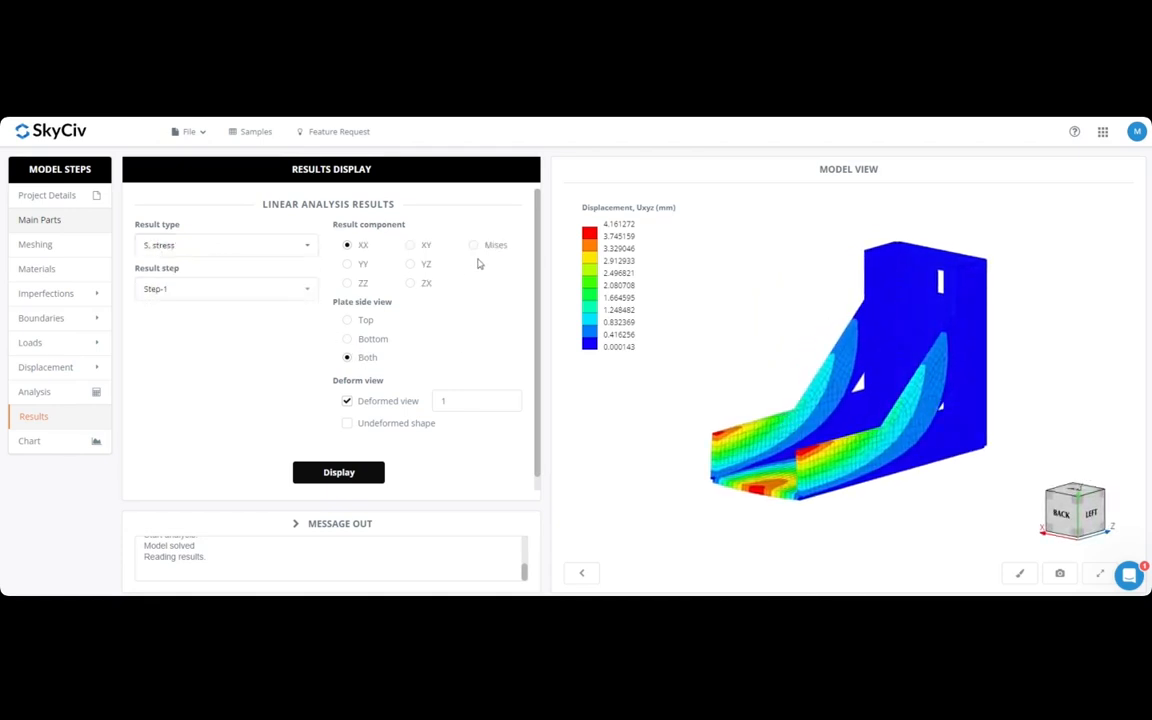
{"action": "left_click", "coordinate": [474, 246]}
{"action": "left_click", "coordinate": [328, 471]}
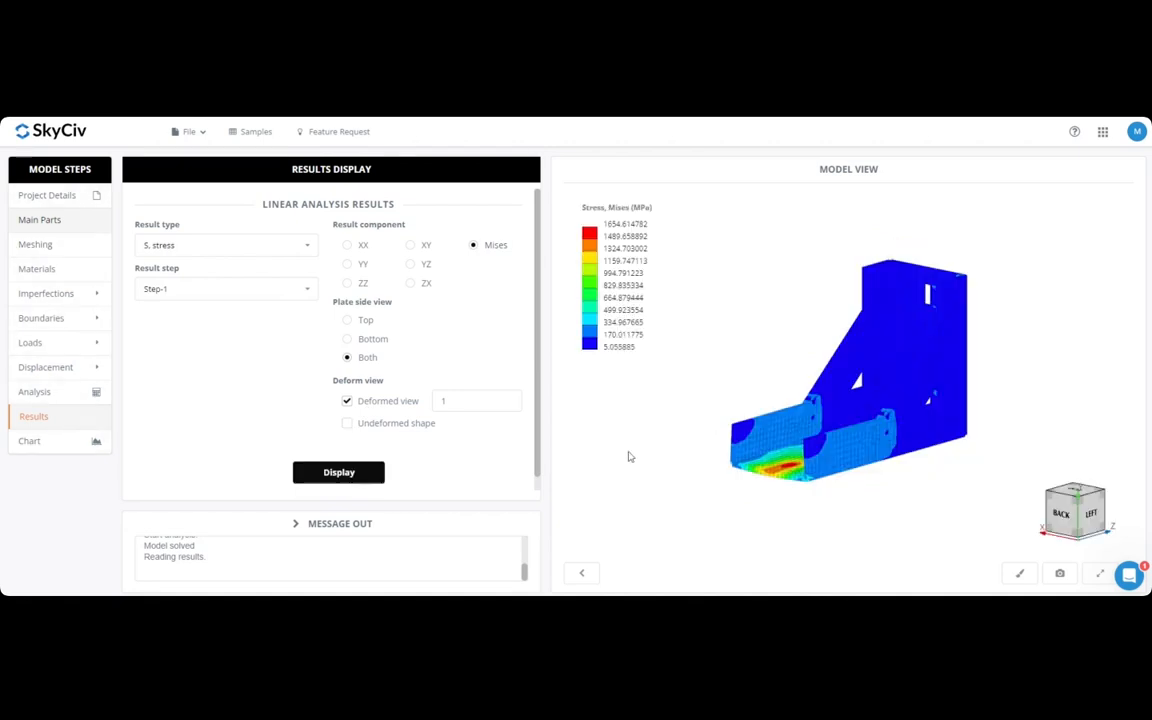
{"action": "left_click_drag", "start_coordinate": [686, 452], "coordinate": [828, 429]}
- Run a linear buckling analysis of the bracket
{"action": "left_click", "coordinate": [66, 390]}
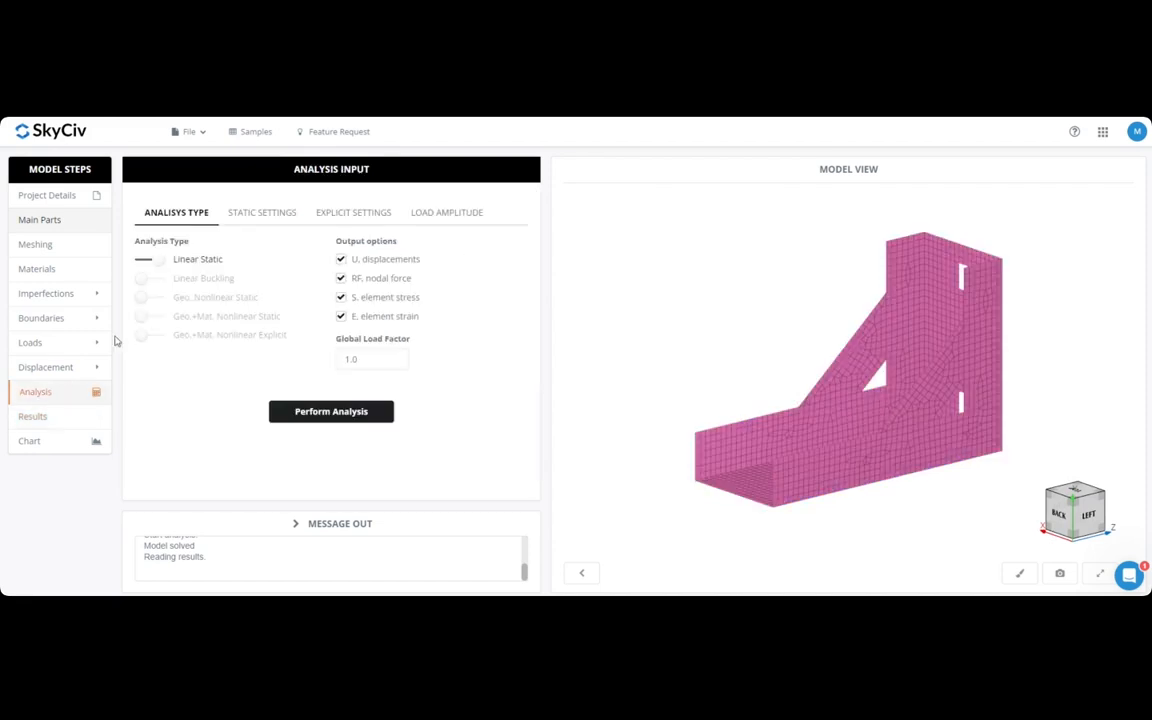
{"action": "left_click", "coordinate": [155, 278]}
{"action": "left_click", "coordinate": [322, 391]}
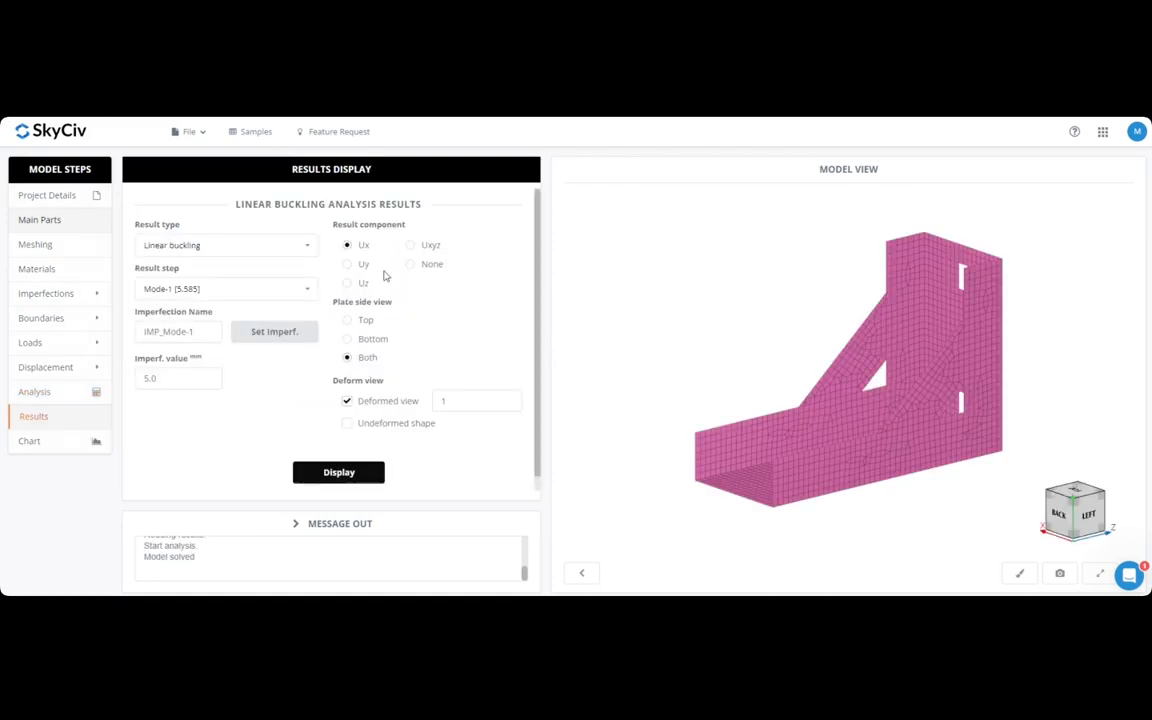
- Display the Uxyz component of linear buckling Mode-1 for both plate sides in deformed view and inspect the buckled shape
{"action": "left_click", "coordinate": [291, 288]}
{"action": "left_click", "coordinate": [291, 286]}
{"action": "left_click", "coordinate": [410, 246]}
{"action": "left_click", "coordinate": [318, 476]}
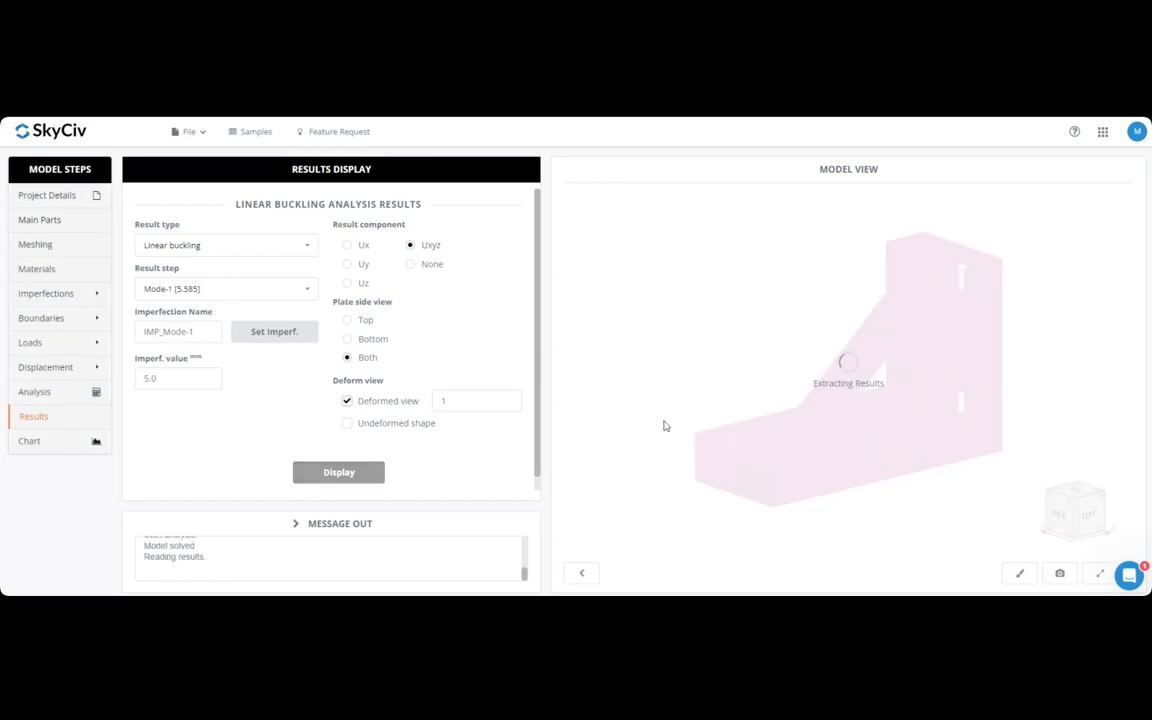
{"action": "left_click_drag", "start_coordinate": [745, 366], "coordinate": [851, 428]}
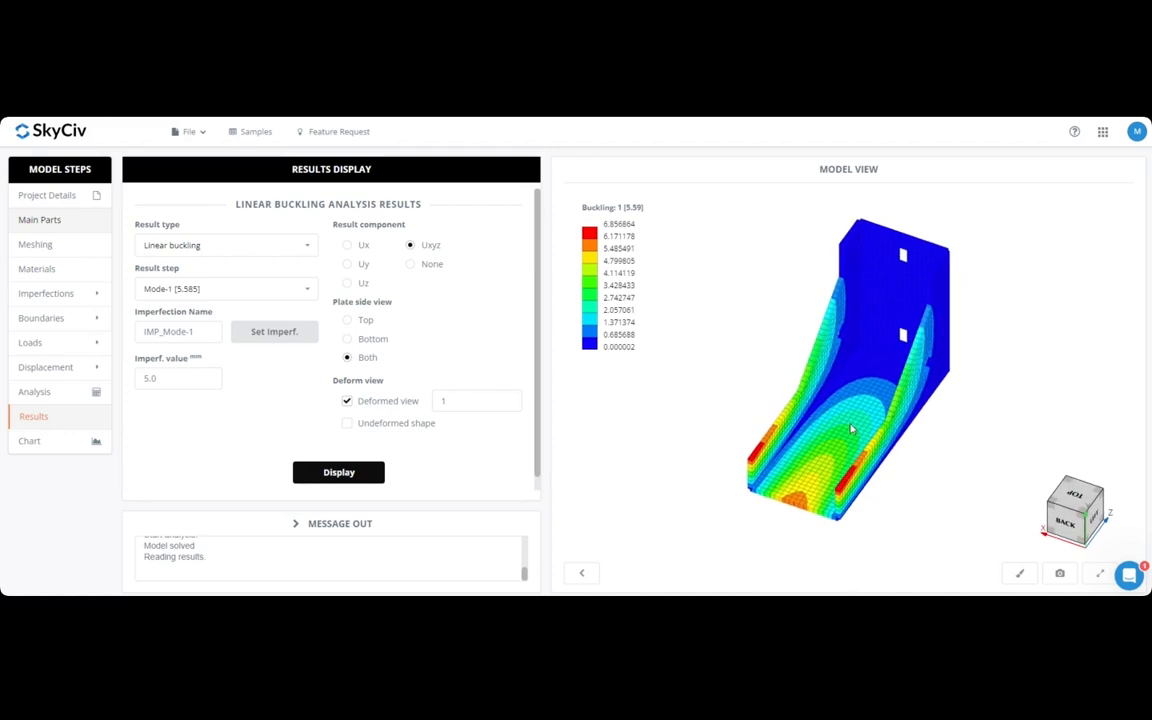
- Start a Geo.+Mat. Nonlinear Explicit analysis with a global load factor of 1.0, keeping the solving status clear of the model
{"action": "left_click", "coordinate": [45, 393]}
{"action": "left_click", "coordinate": [175, 336]}
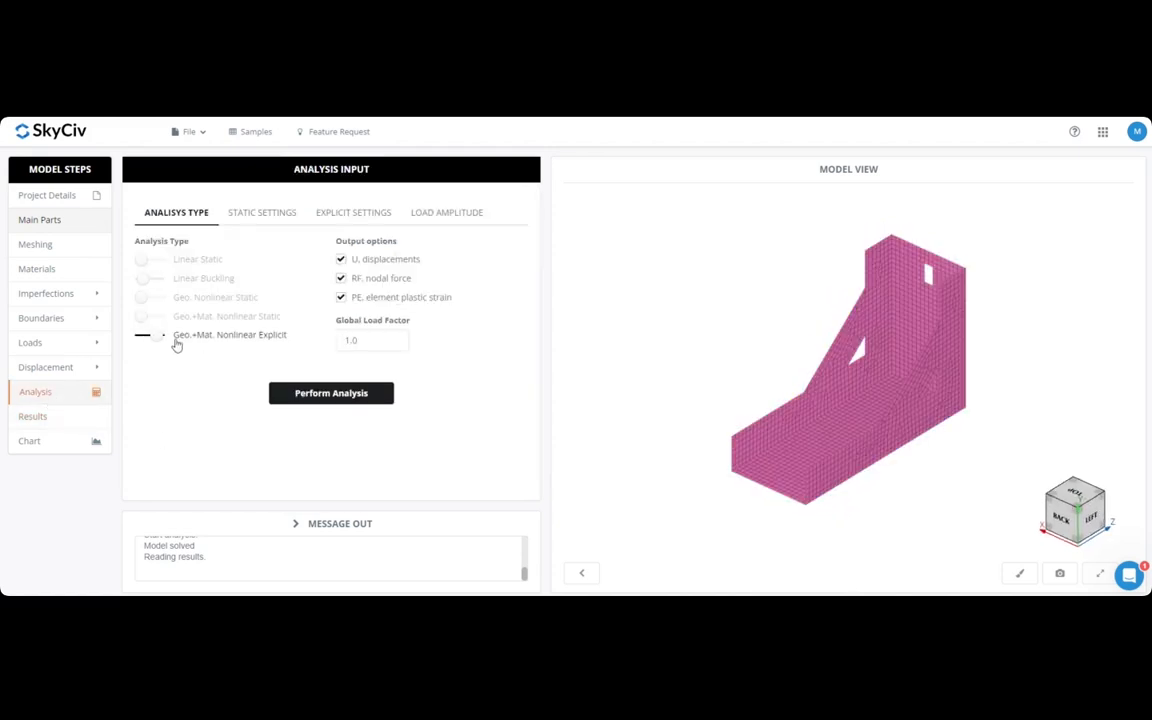
{"action": "left_click", "coordinate": [317, 393]}
{"action": "left_click_drag", "start_coordinate": [630, 298], "coordinate": [718, 192]}
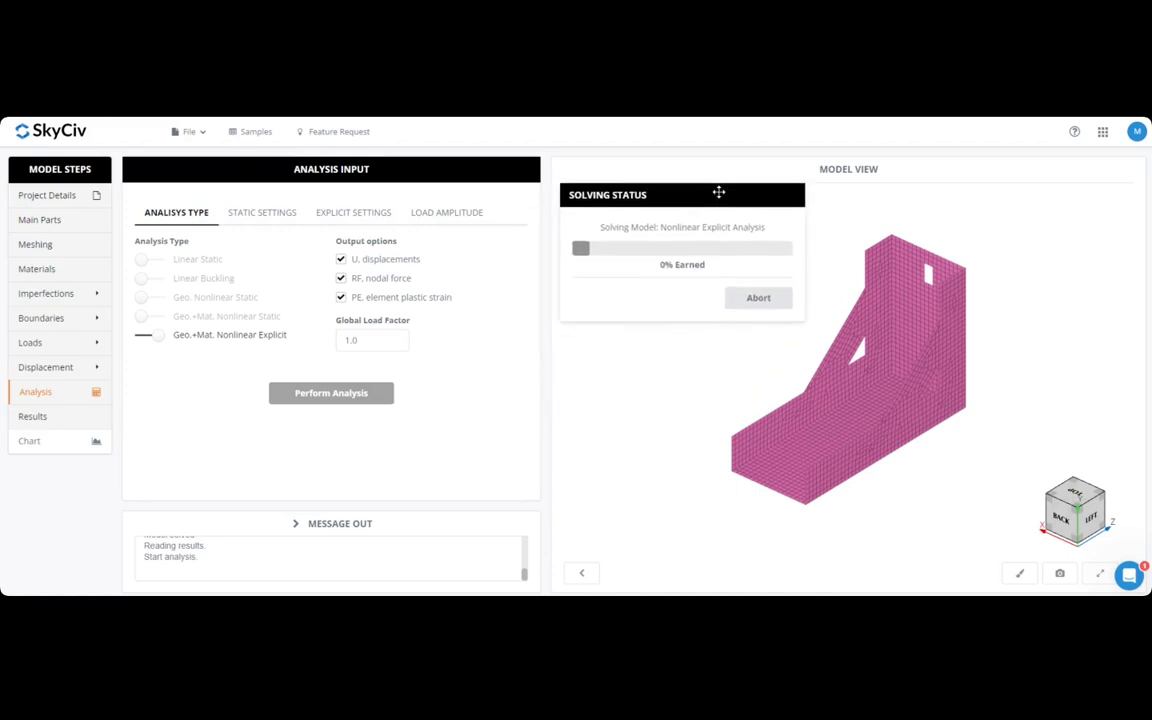
- Open the chart setup and select the nodes around the upper slot of the vertical plate as force nodes
{"action": "left_click", "coordinate": [30, 441]}
{"action": "left_click_drag", "start_coordinate": [778, 387], "coordinate": [830, 367]}
{"action": "right_click_drag", "start_coordinate": [836, 376], "coordinate": [885, 406]}
{"action": "scroll", "coordinate": [885, 406], "scroll_direction": "up", "scroll_amount": 2}
{"action": "left_click", "coordinate": [343, 212]}
{"action": "left_click_drag", "start_coordinate": [902, 287], "coordinate": [948, 334]}
{"action": "mouse_move", "coordinate": [912, 405]}
{"action": "left_mouse_down"}
{"action": "mouse_move", "coordinate": [857, 432]}
{"action": "mouse_move", "coordinate": [895, 355]}
{"action": "mouse_move", "coordinate": [892, 365]}
{"action": "left_mouse_up"}
- Pick a node in the base plate load patch as displacement node and chart its Uy displacement against the Ry force
{"action": "left_click", "coordinate": [145, 214]}
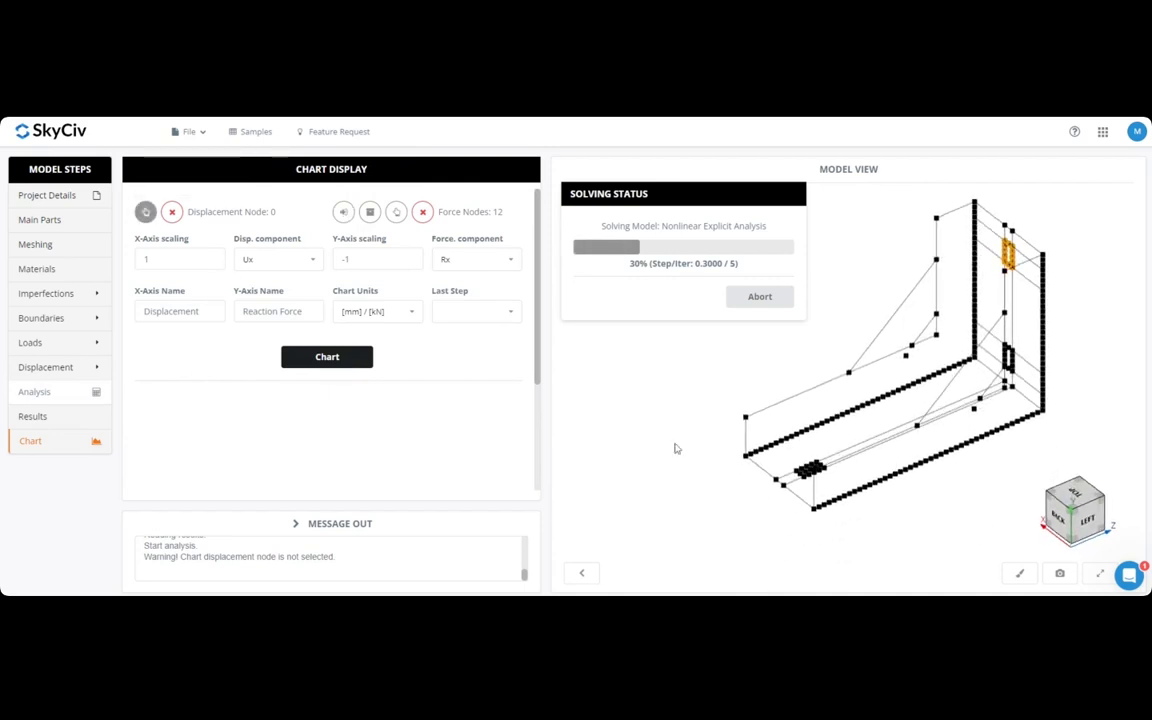
{"action": "left_click", "coordinate": [812, 470]}
{"action": "left_click", "coordinate": [276, 262]}
{"action": "left_click", "coordinate": [249, 298]}
{"action": "left_click", "coordinate": [447, 260]}
{"action": "left_click", "coordinate": [452, 300]}
{"action": "left_click", "coordinate": [366, 357]}
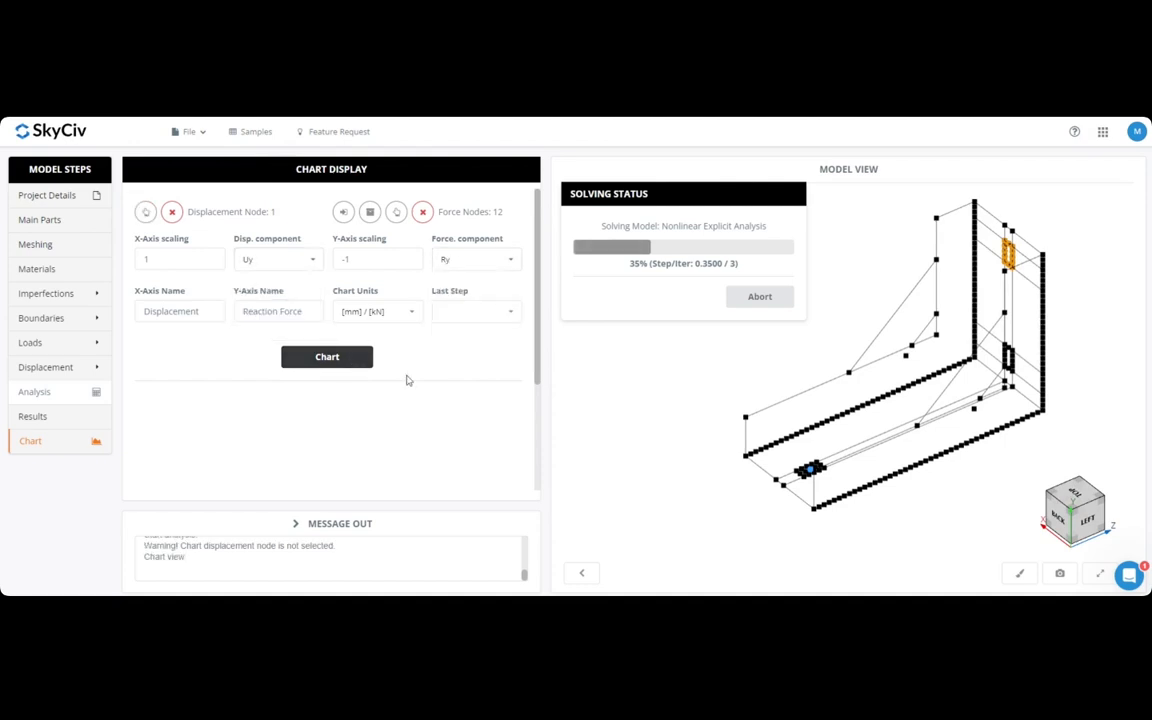
- Try a Y-axis scaling of 1 on the chart, and restore the X-axis scaling to 1 and the Y-axis scaling to -1
{"action": "left_click", "coordinate": [140, 262]}
{"action": "type", "text": "-"}
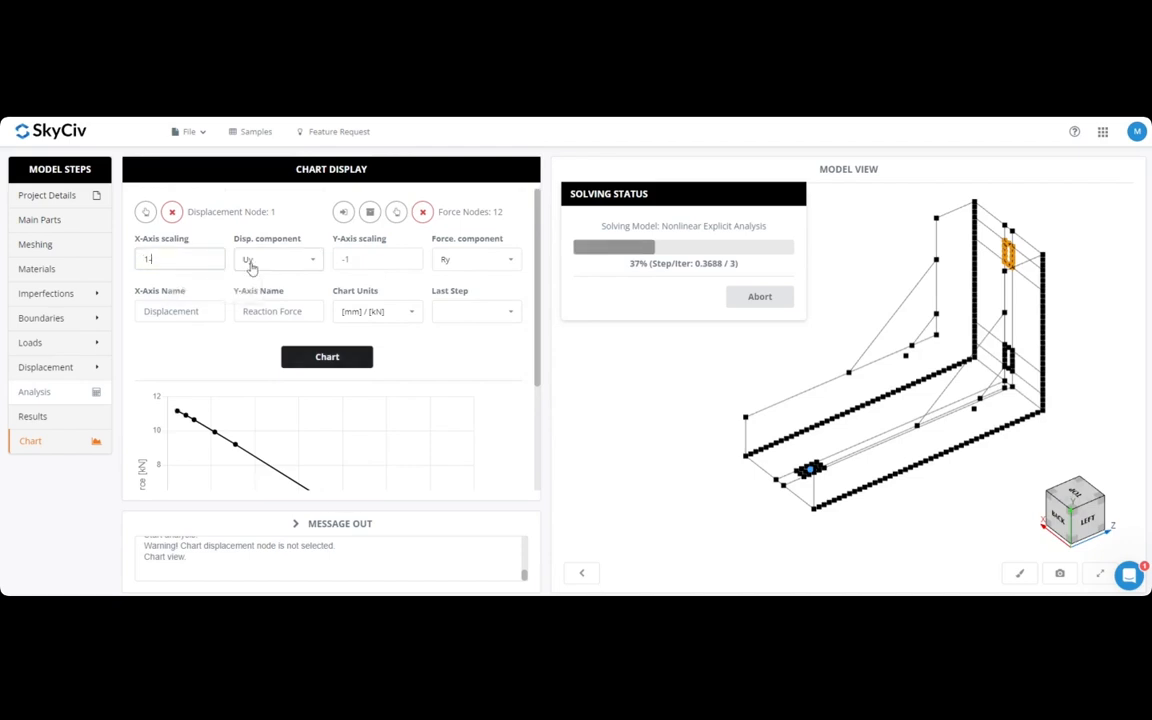
{"action": "left_click", "coordinate": [344, 259]}
{"action": "key", "text": "BackSpace"}
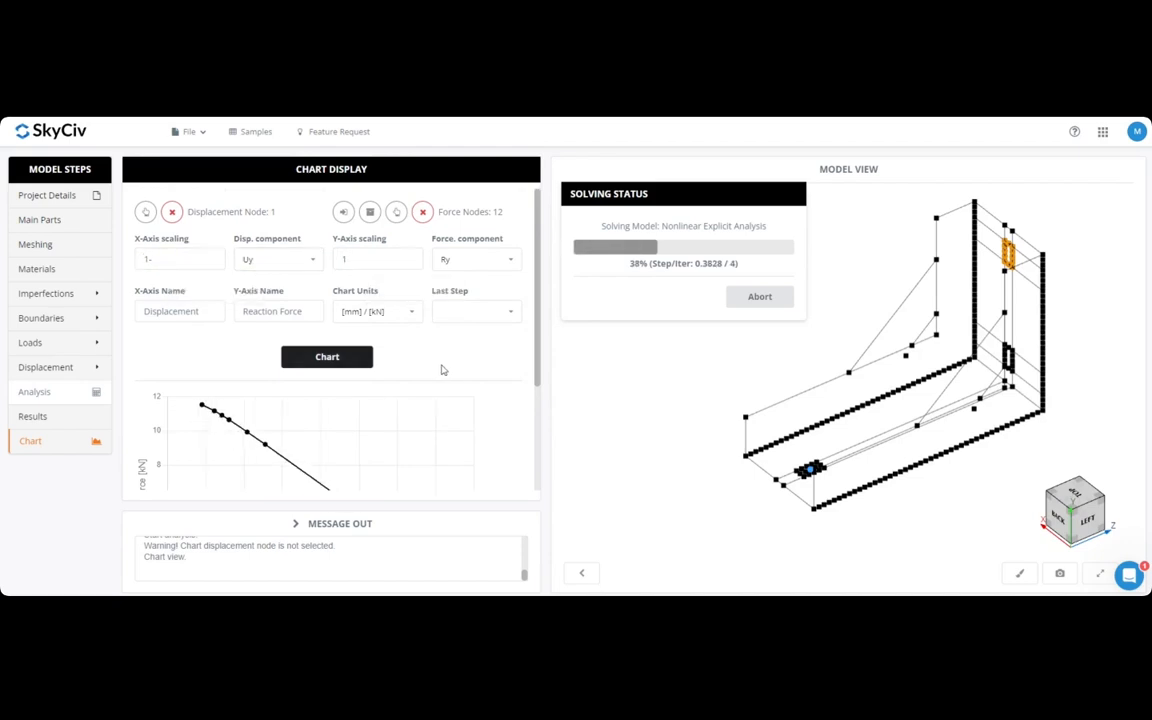
{"action": "scroll", "coordinate": [448, 369], "scroll_direction": "down", "scroll_amount": 2}
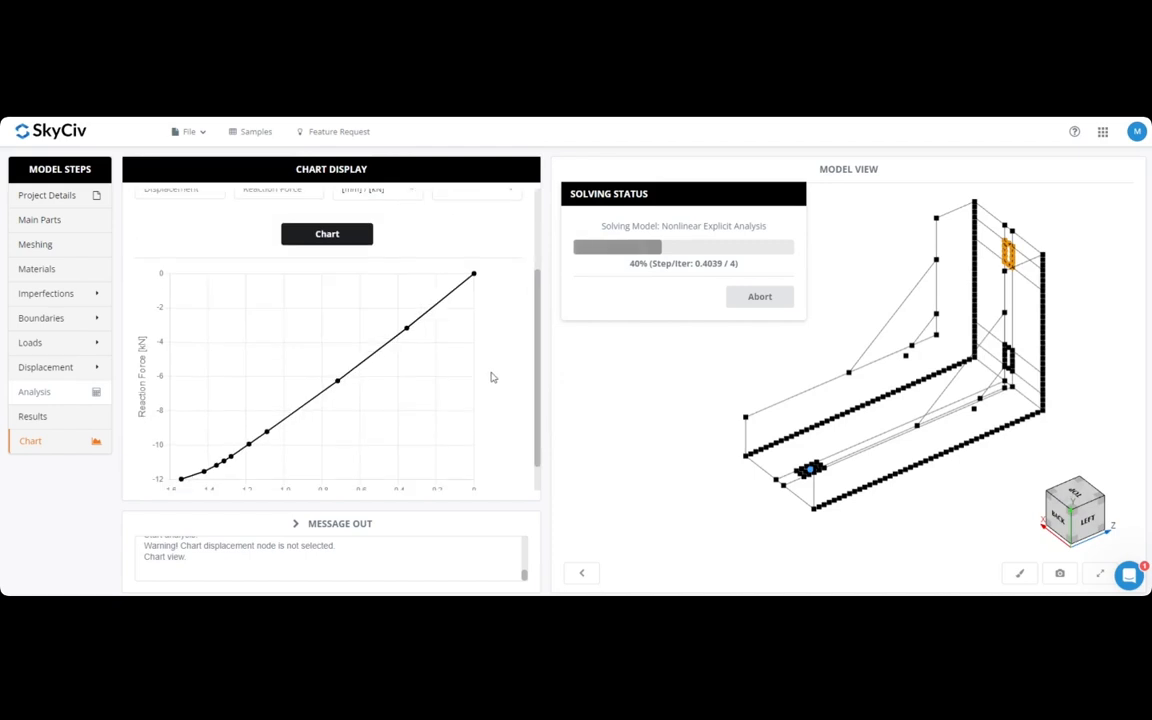
{"action": "scroll", "coordinate": [507, 378], "scroll_direction": "down", "scroll_amount": 1}
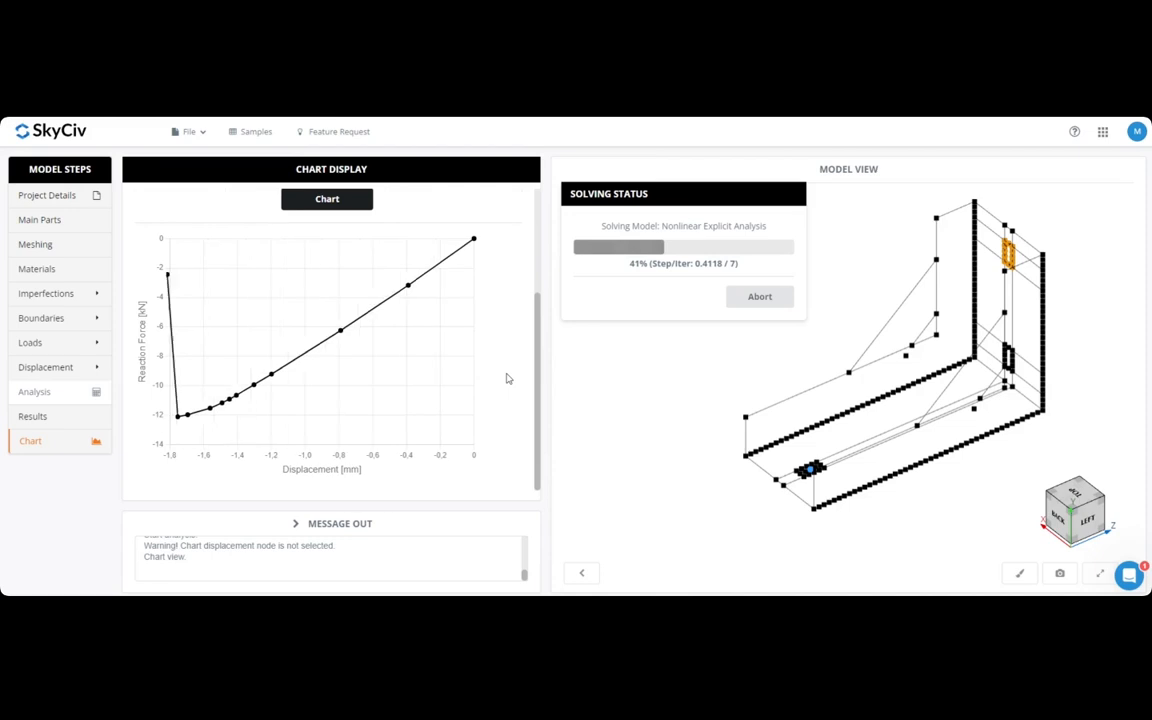
{"action": "scroll", "coordinate": [507, 378], "scroll_direction": "up", "scroll_amount": 2}
{"action": "scroll", "coordinate": [507, 378], "scroll_direction": "up", "scroll_amount": 1}
{"action": "left_click", "coordinate": [343, 259]}
{"action": "type", "text": "-1"}
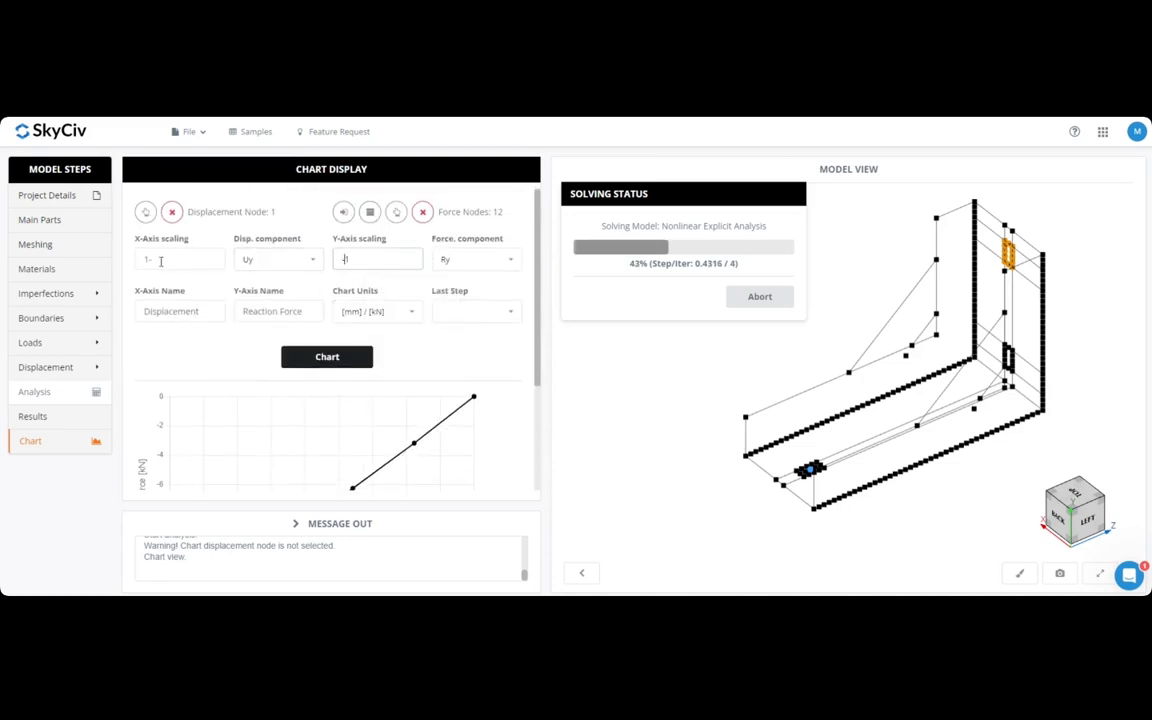
{"action": "left_click", "coordinate": [174, 260]}
{"action": "key", "text": "BackSpace"}
{"action": "left_click", "coordinate": [147, 261]}
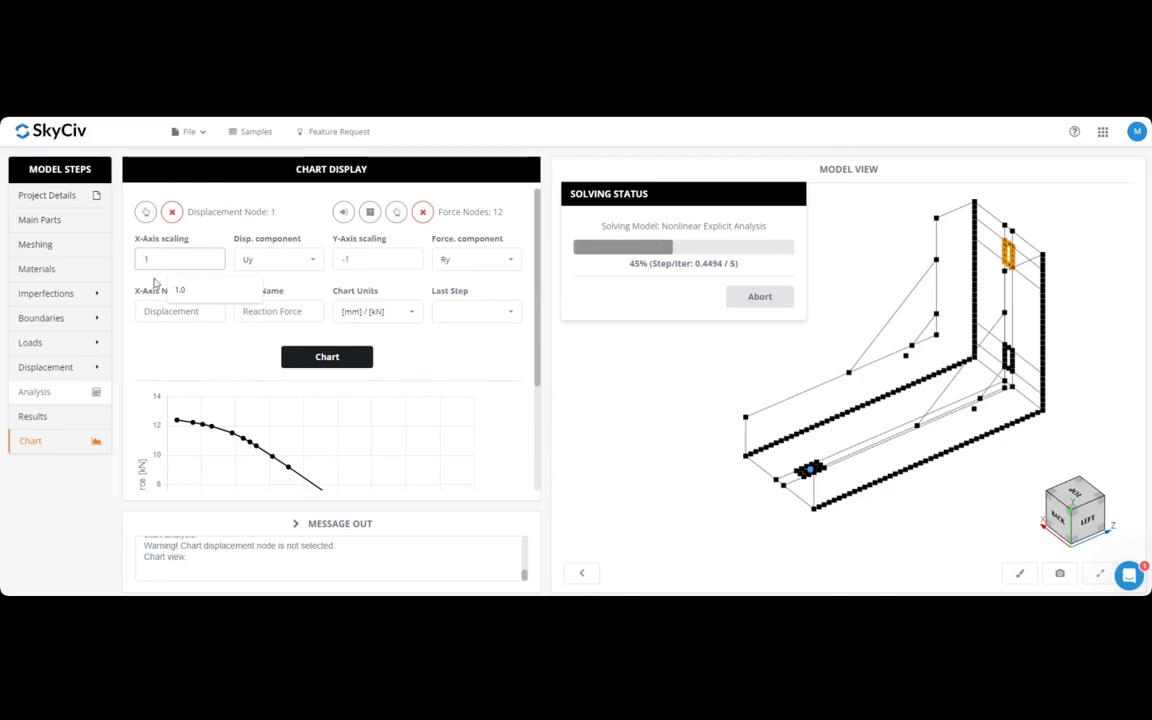
- Replot the force-displacement chart, follow the curve past its peak, and abort the nonlinear explicit analysis
{"action": "left_click", "coordinate": [358, 362]}
{"action": "scroll", "coordinate": [519, 362], "scroll_direction": "down", "scroll_amount": 2}
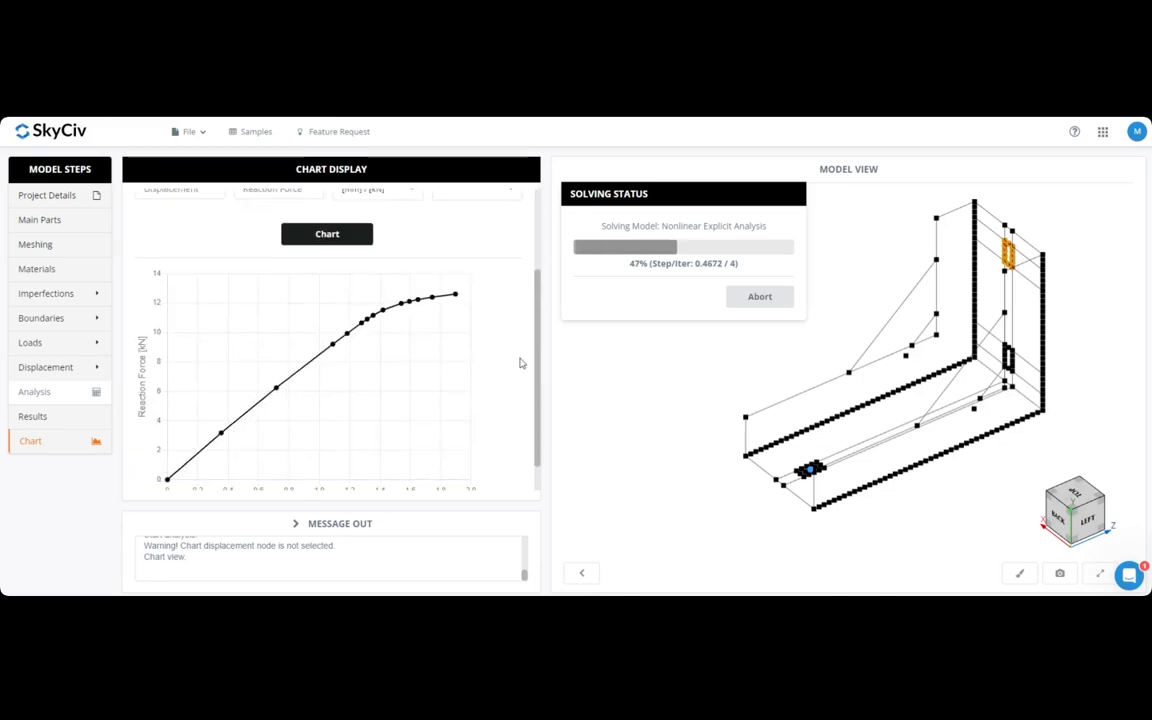
{"action": "left_click_drag", "start_coordinate": [537, 365], "coordinate": [525, 391]}
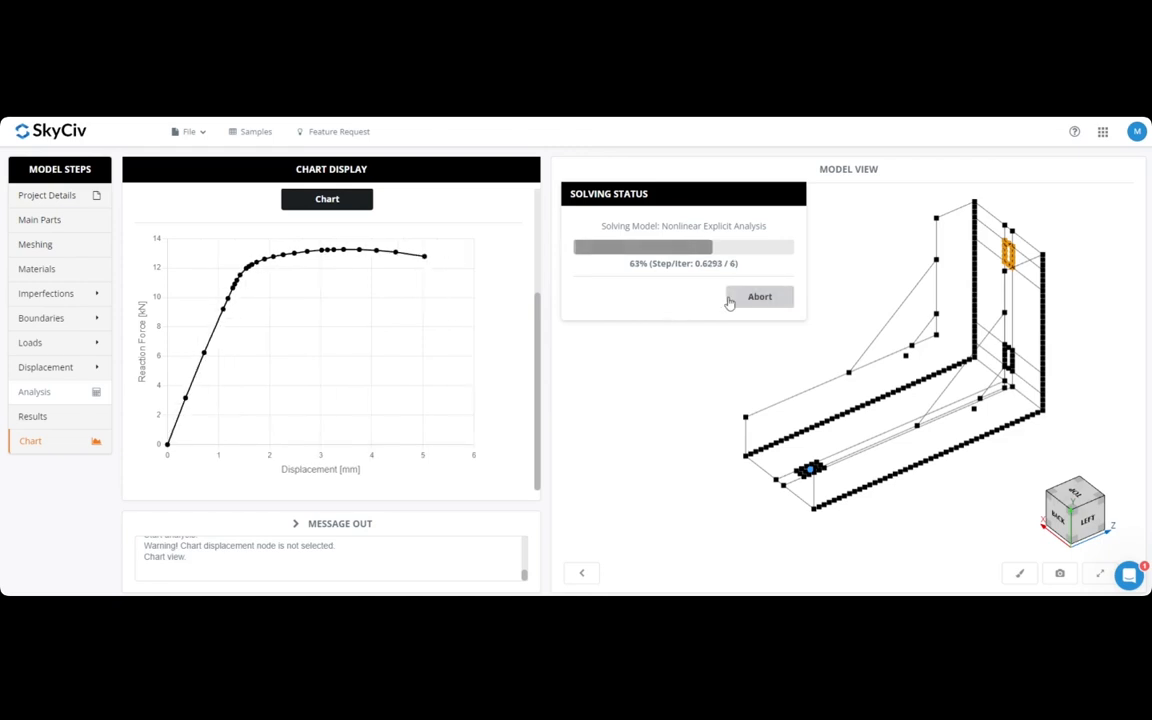
{"action": "left_click", "coordinate": [730, 300]}
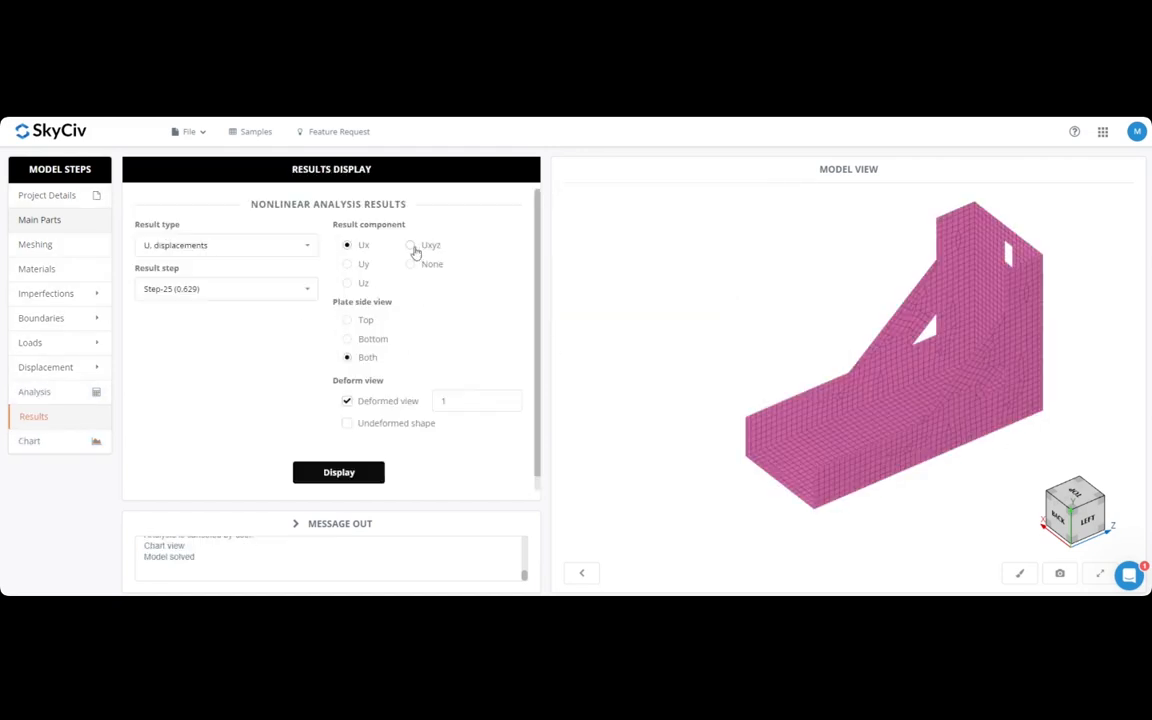
- Display the deformed bracket at Step-25 (0.629) with no displacement component and inspect its shape
{"action": "left_click", "coordinate": [413, 266]}
{"action": "left_click", "coordinate": [279, 296]}
{"action": "left_click", "coordinate": [279, 296]}
{"action": "left_click", "coordinate": [334, 474]}
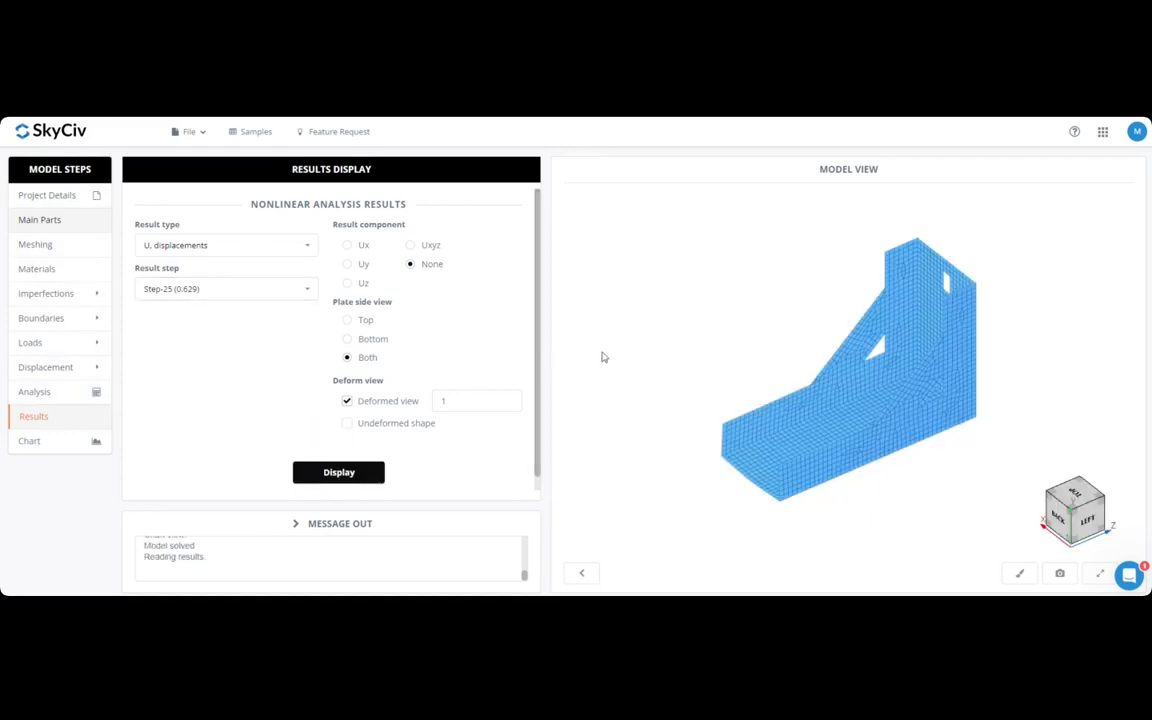
{"action": "left_click_drag", "start_coordinate": [688, 375], "coordinate": [660, 345]}
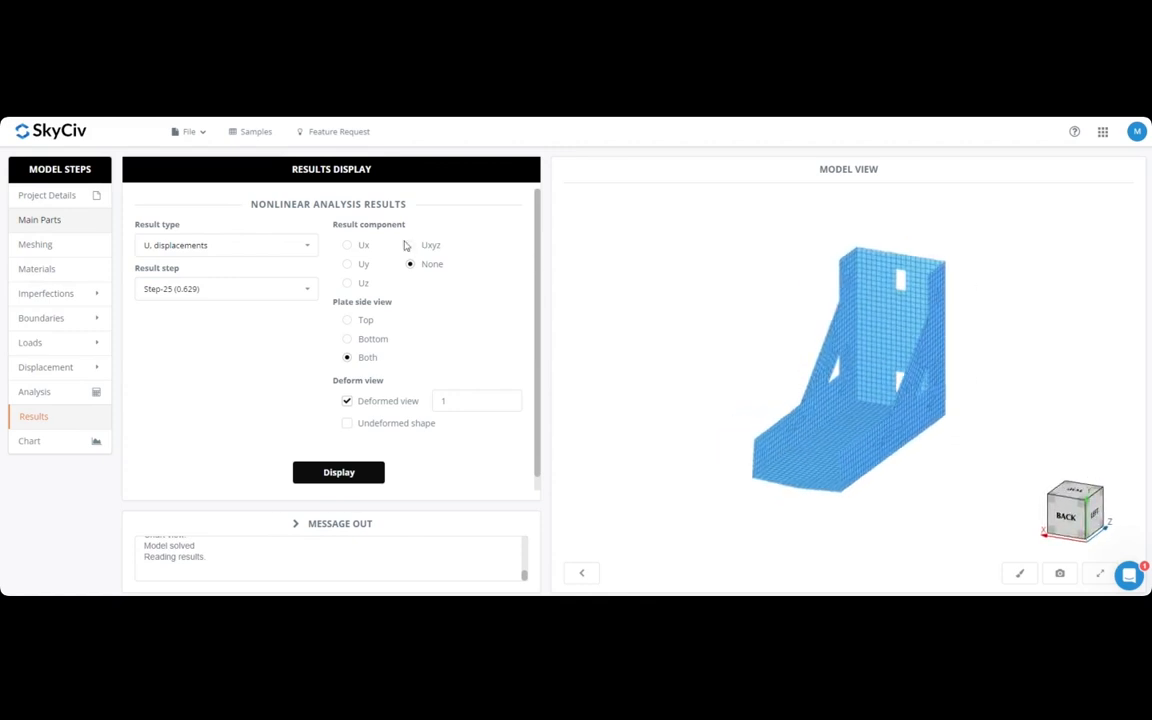
- Display the Uxyz displacement contours of the nonlinear analysis at Step-25 and inspect them
{"action": "left_click", "coordinate": [414, 247]}
{"action": "left_click", "coordinate": [338, 472]}
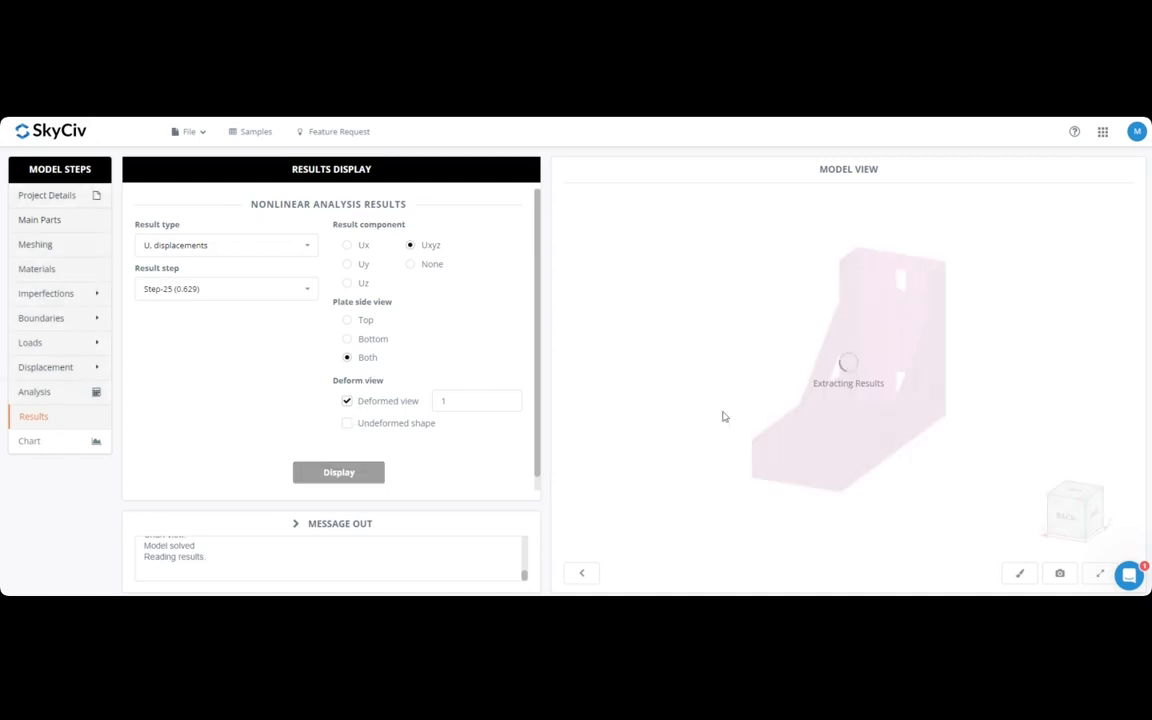
{"action": "left_click_drag", "start_coordinate": [916, 437], "coordinate": [890, 458]}
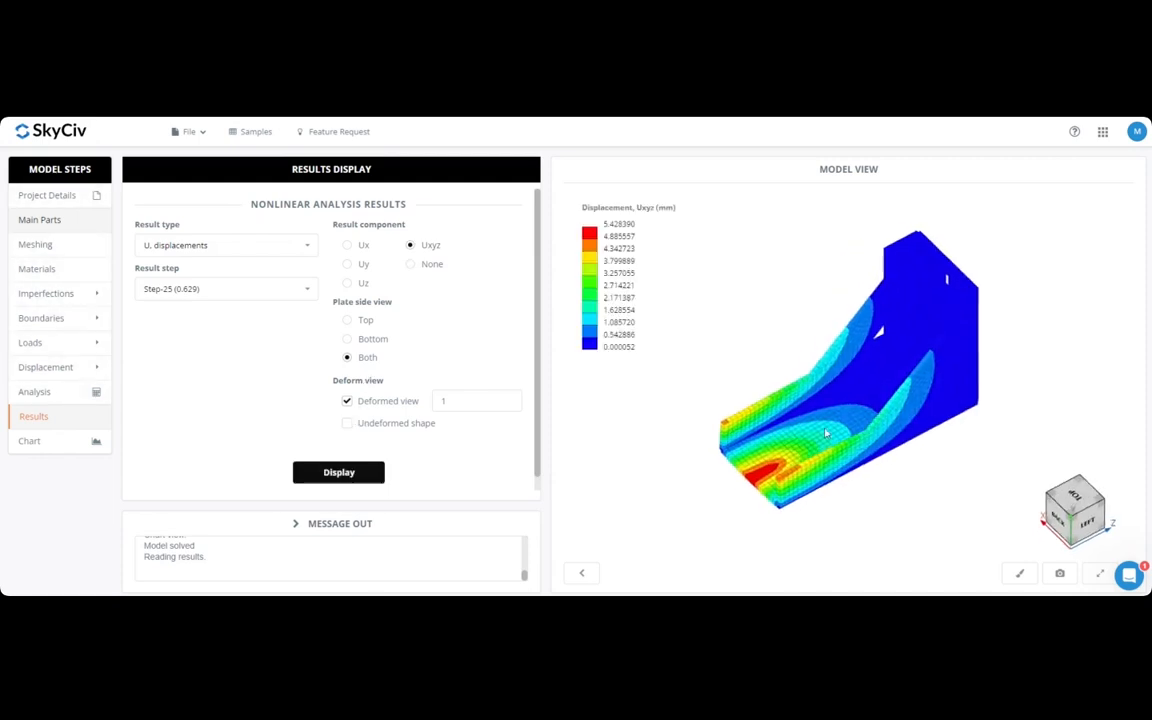
- Display the PE plastic strain results at Step-25, and the element status for a 5.0% limit strain
{"action": "left_click", "coordinate": [231, 248]}
{"action": "left_click", "coordinate": [196, 311]}
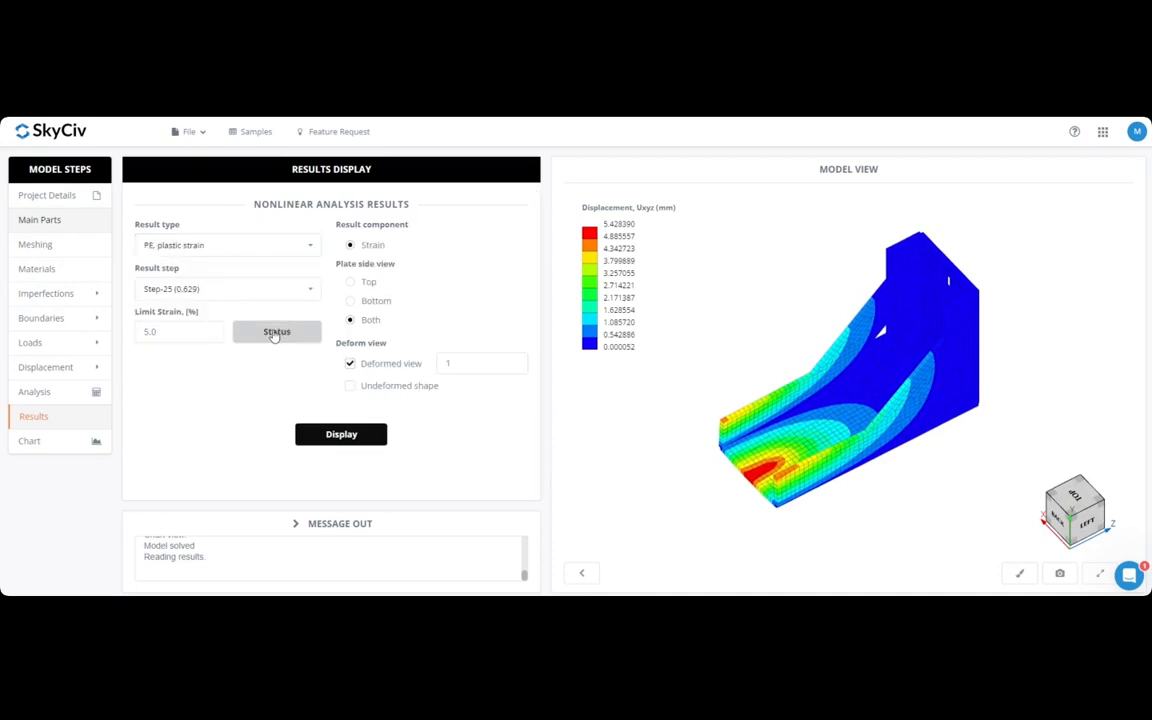
{"action": "left_click", "coordinate": [333, 438]}
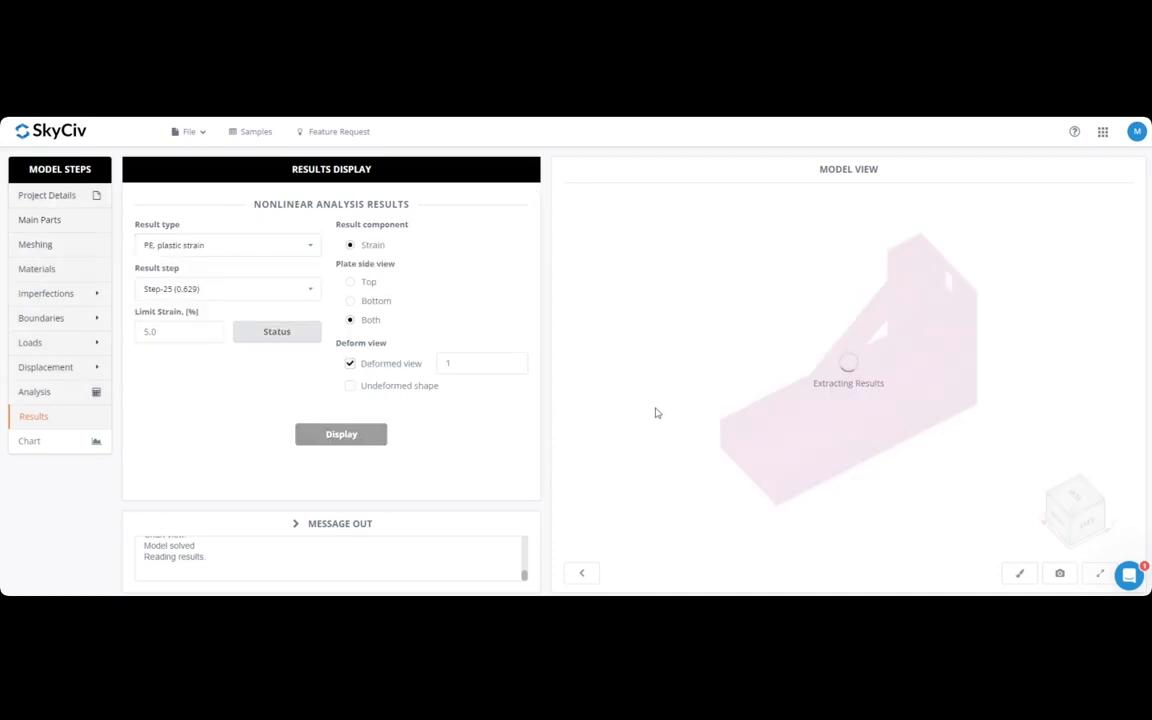
{"action": "left_click_drag", "start_coordinate": [702, 411], "coordinate": [640, 372]}
{"action": "left_click", "coordinate": [277, 332]}
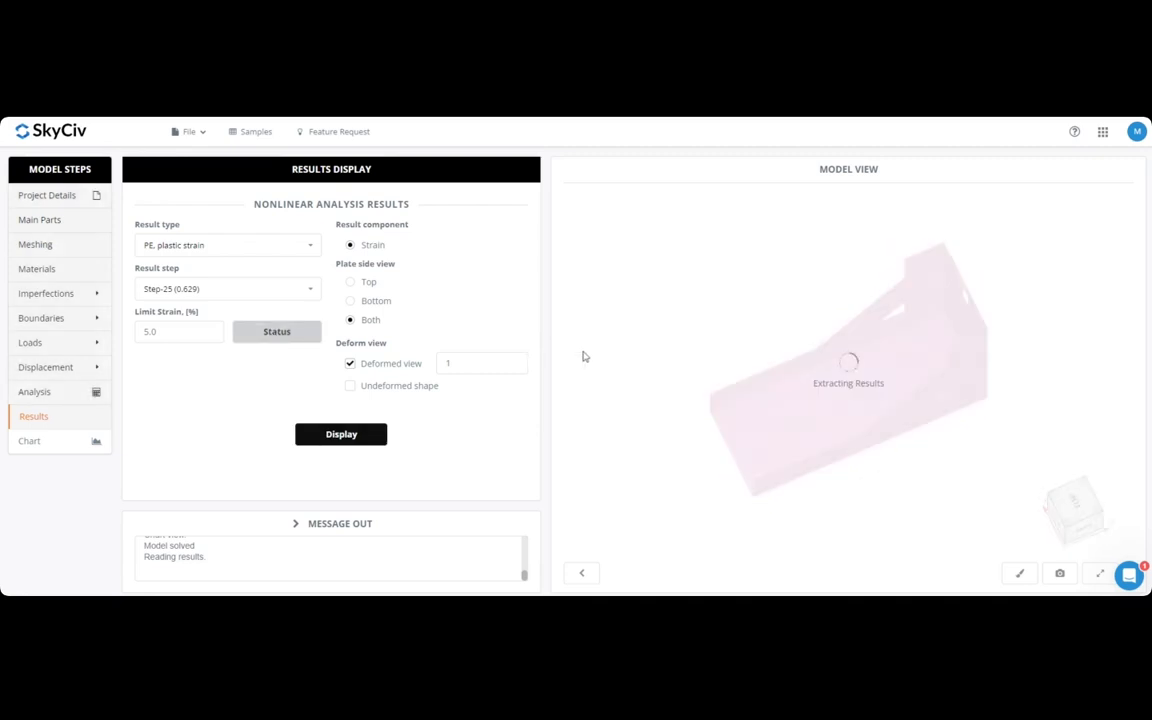
{"action": "left_click_drag", "start_coordinate": [729, 376], "coordinate": [733, 324]}
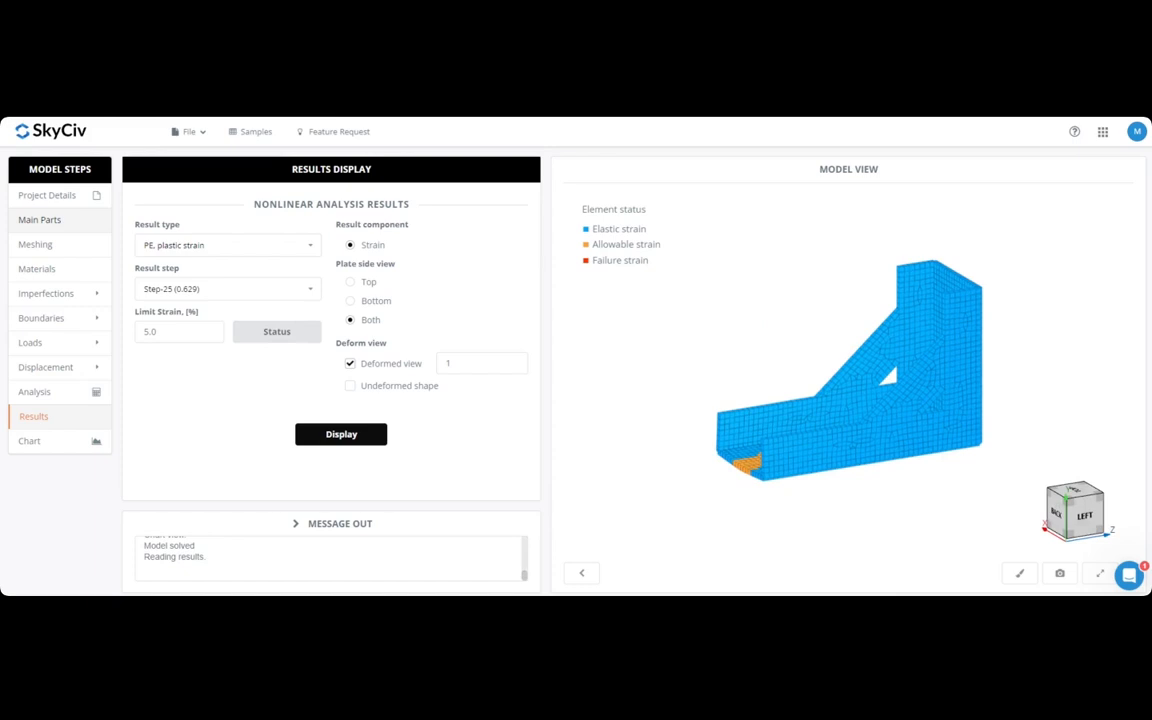